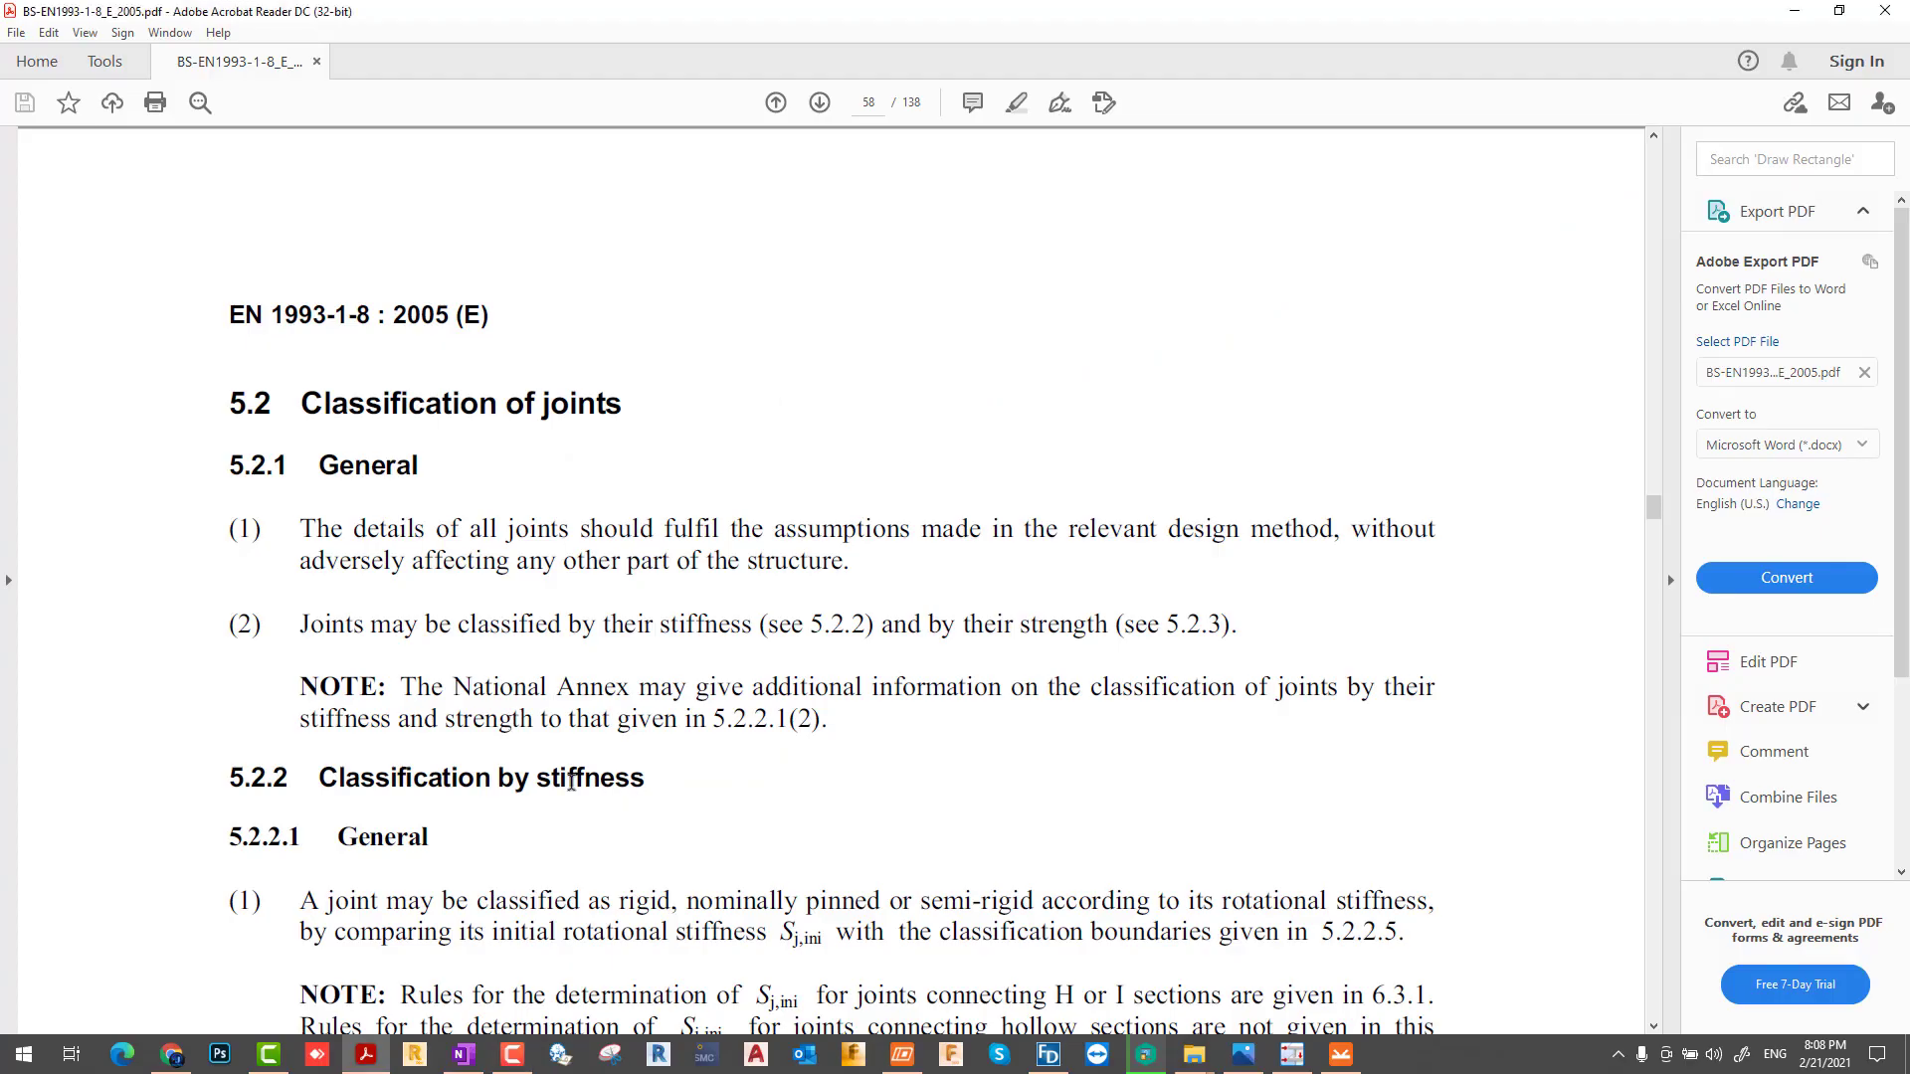
Examine the EN 1993-1-8 clauses on classification of joints, in particular 5.2.2 Classification by stiffness
{"action": "left_click_drag", "start_coordinate": [658, 782], "coordinate": [320, 784]}
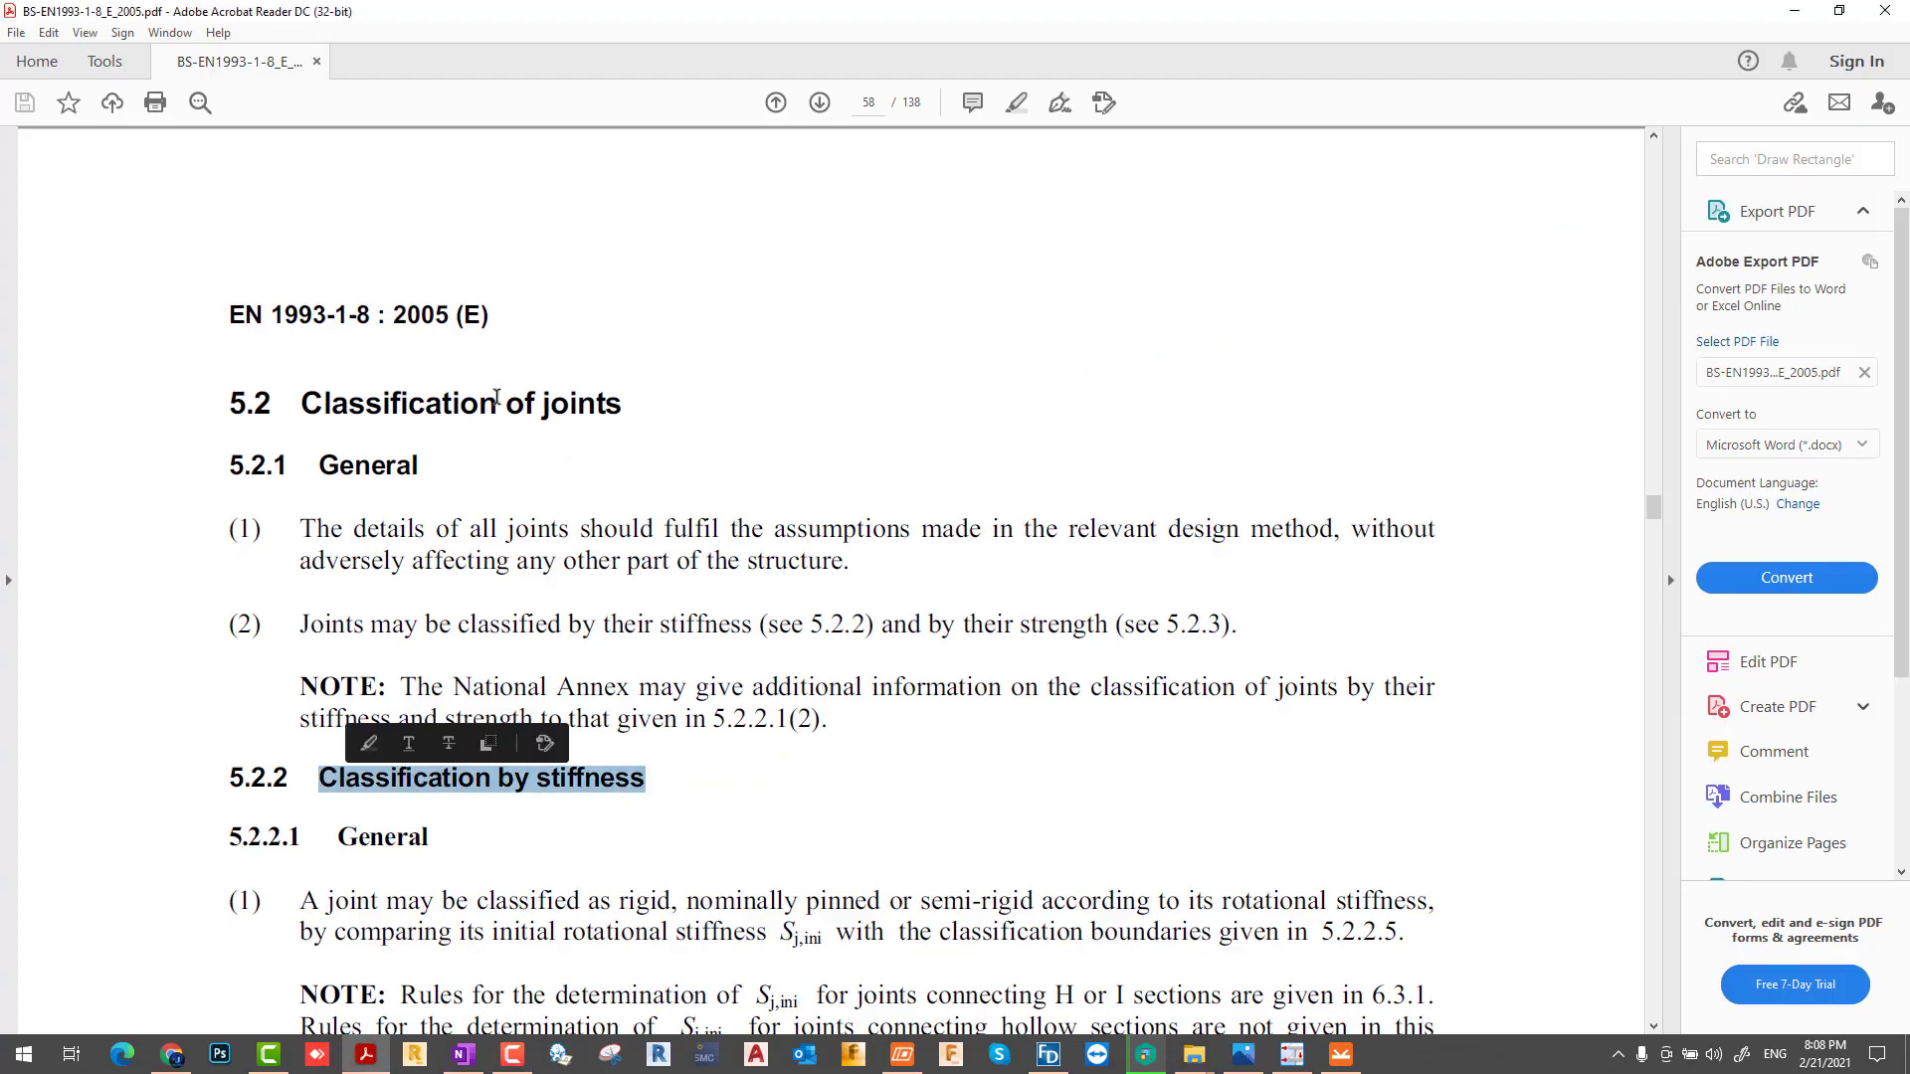
{"action": "left_click", "coordinate": [522, 315]}
{"action": "left_click_drag", "start_coordinate": [211, 316], "coordinate": [505, 317]}
{"action": "left_click_drag", "start_coordinate": [663, 780], "coordinate": [323, 781]}
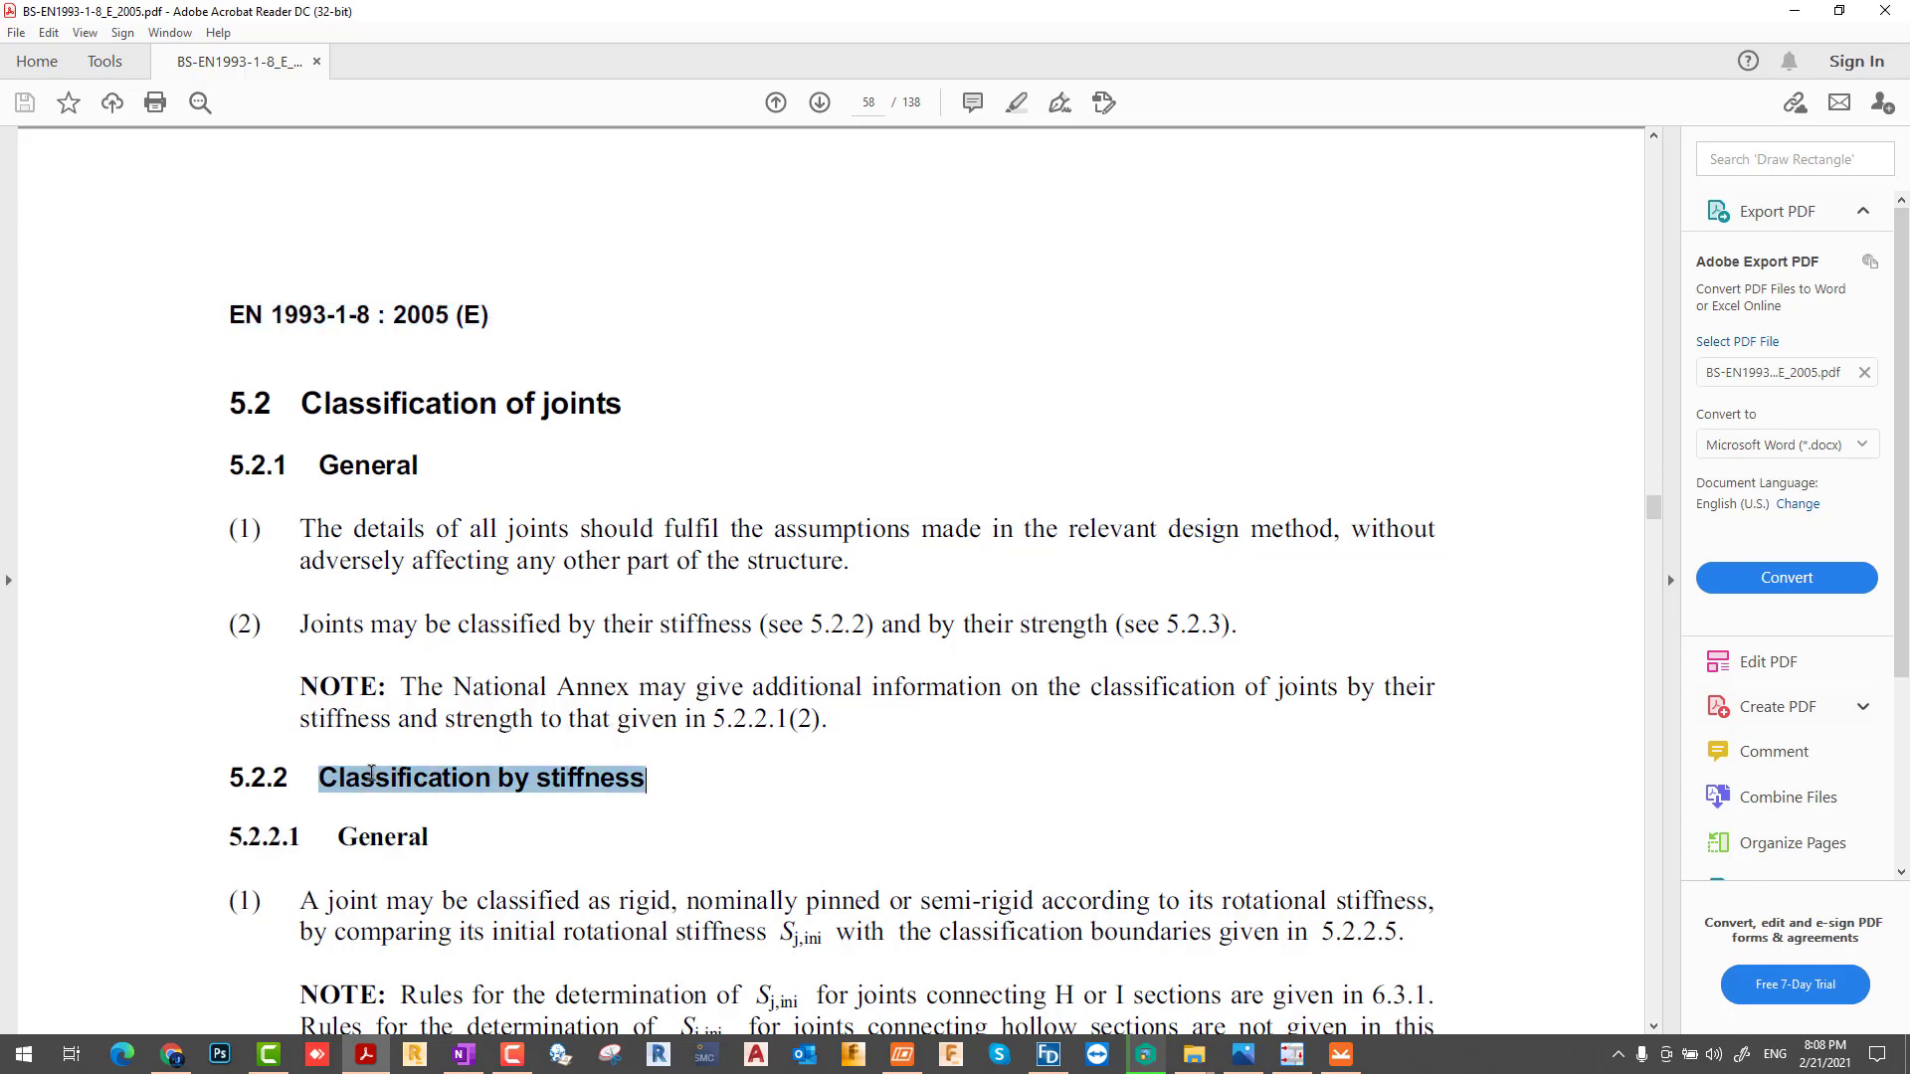
{"action": "scroll", "coordinate": [550, 699], "scroll_direction": "down", "scroll_amount": 7}
{"action": "scroll", "coordinate": [609, 667], "scroll_direction": "down", "scroll_amount": 15}
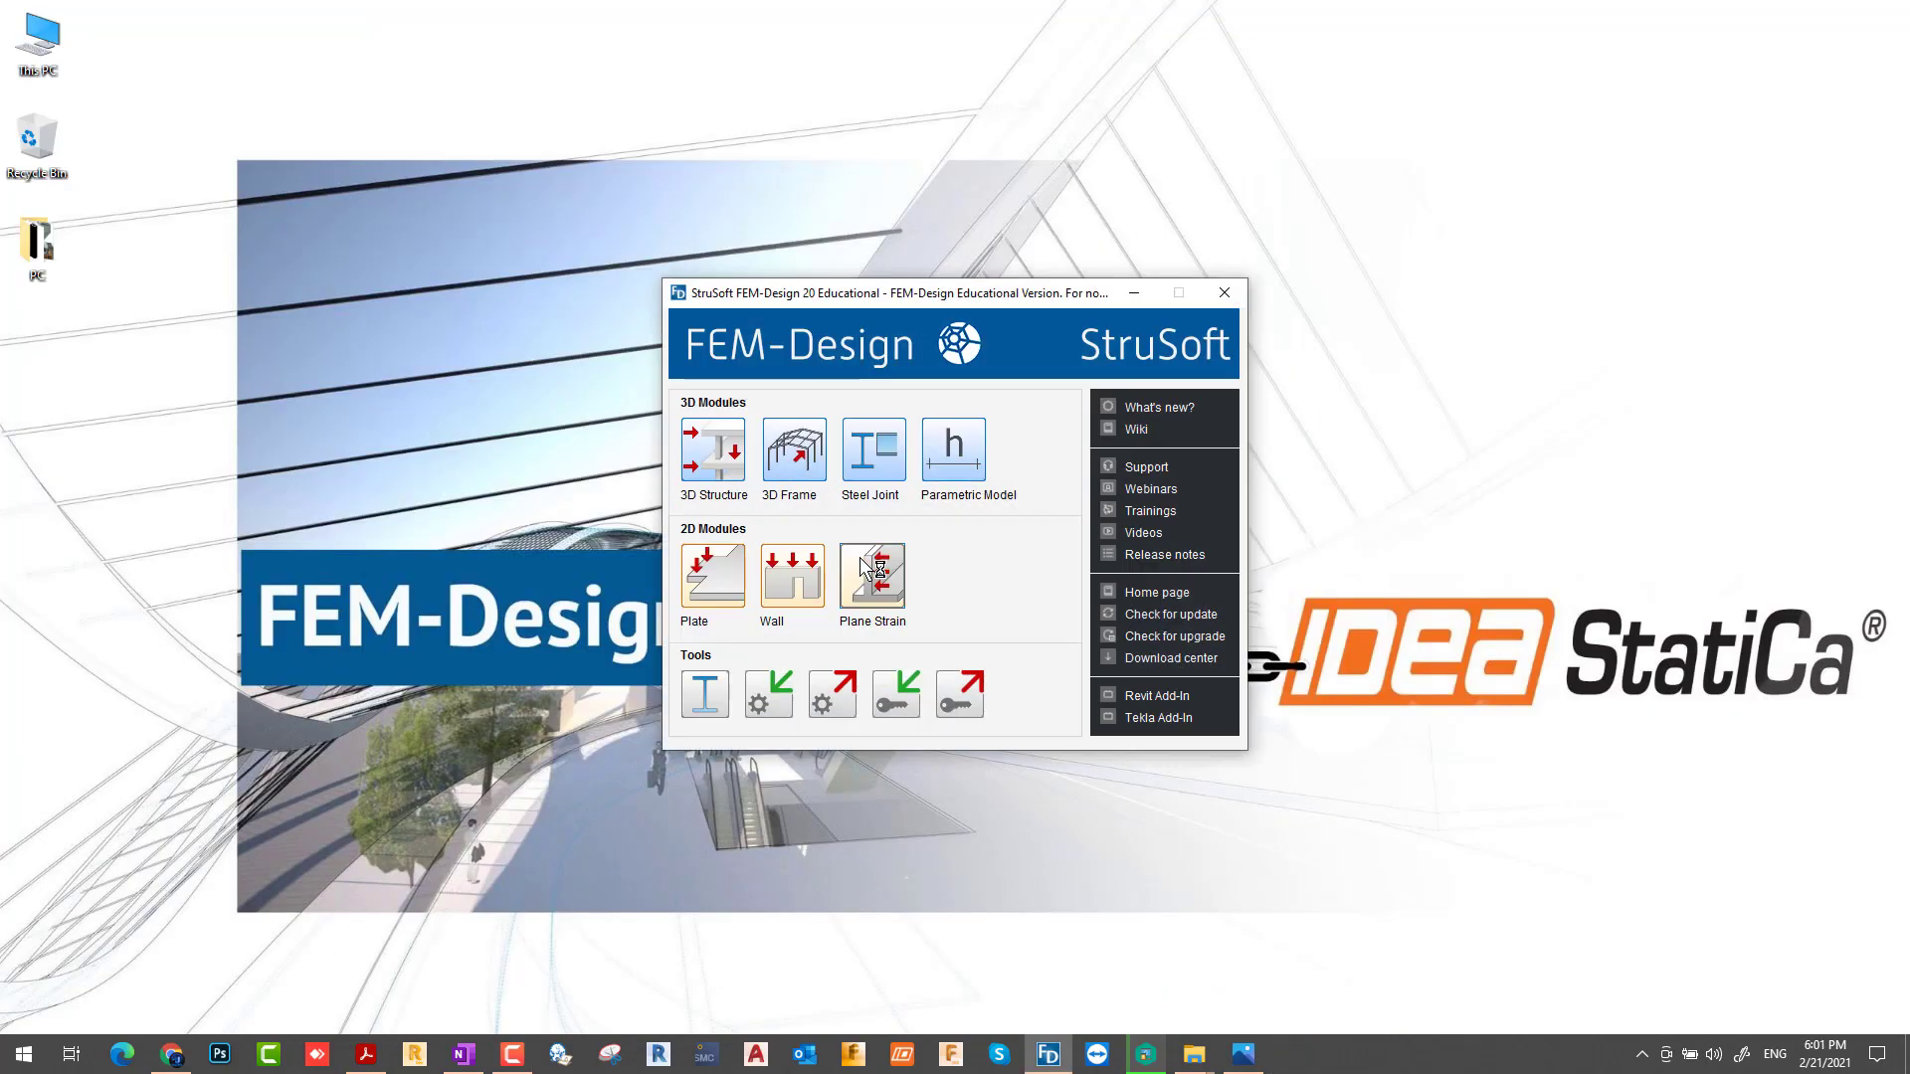
Switch to FEM-Design and start a new 3D Structure model with the Eurocode (NA: Norwegian) code
{"action": "left_click", "coordinate": [711, 468]}
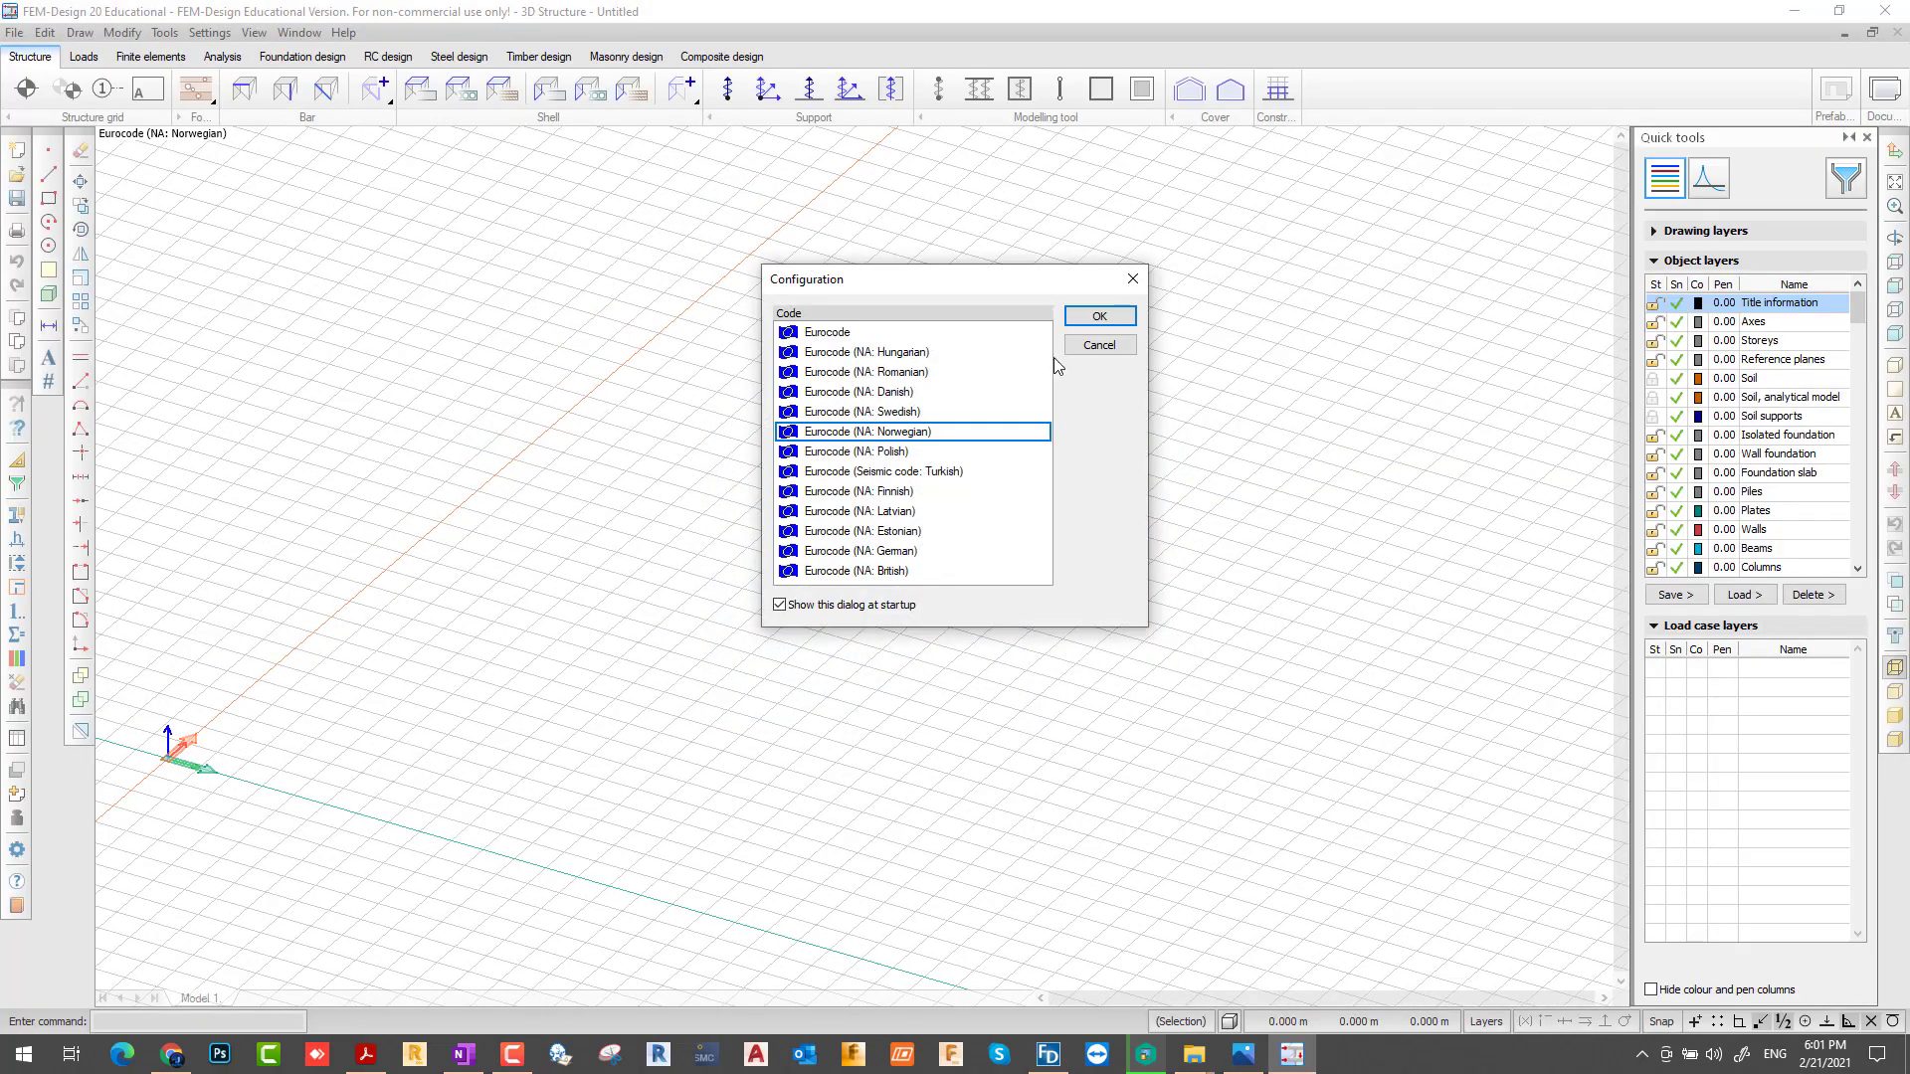
{"action": "left_click", "coordinate": [1099, 315]}
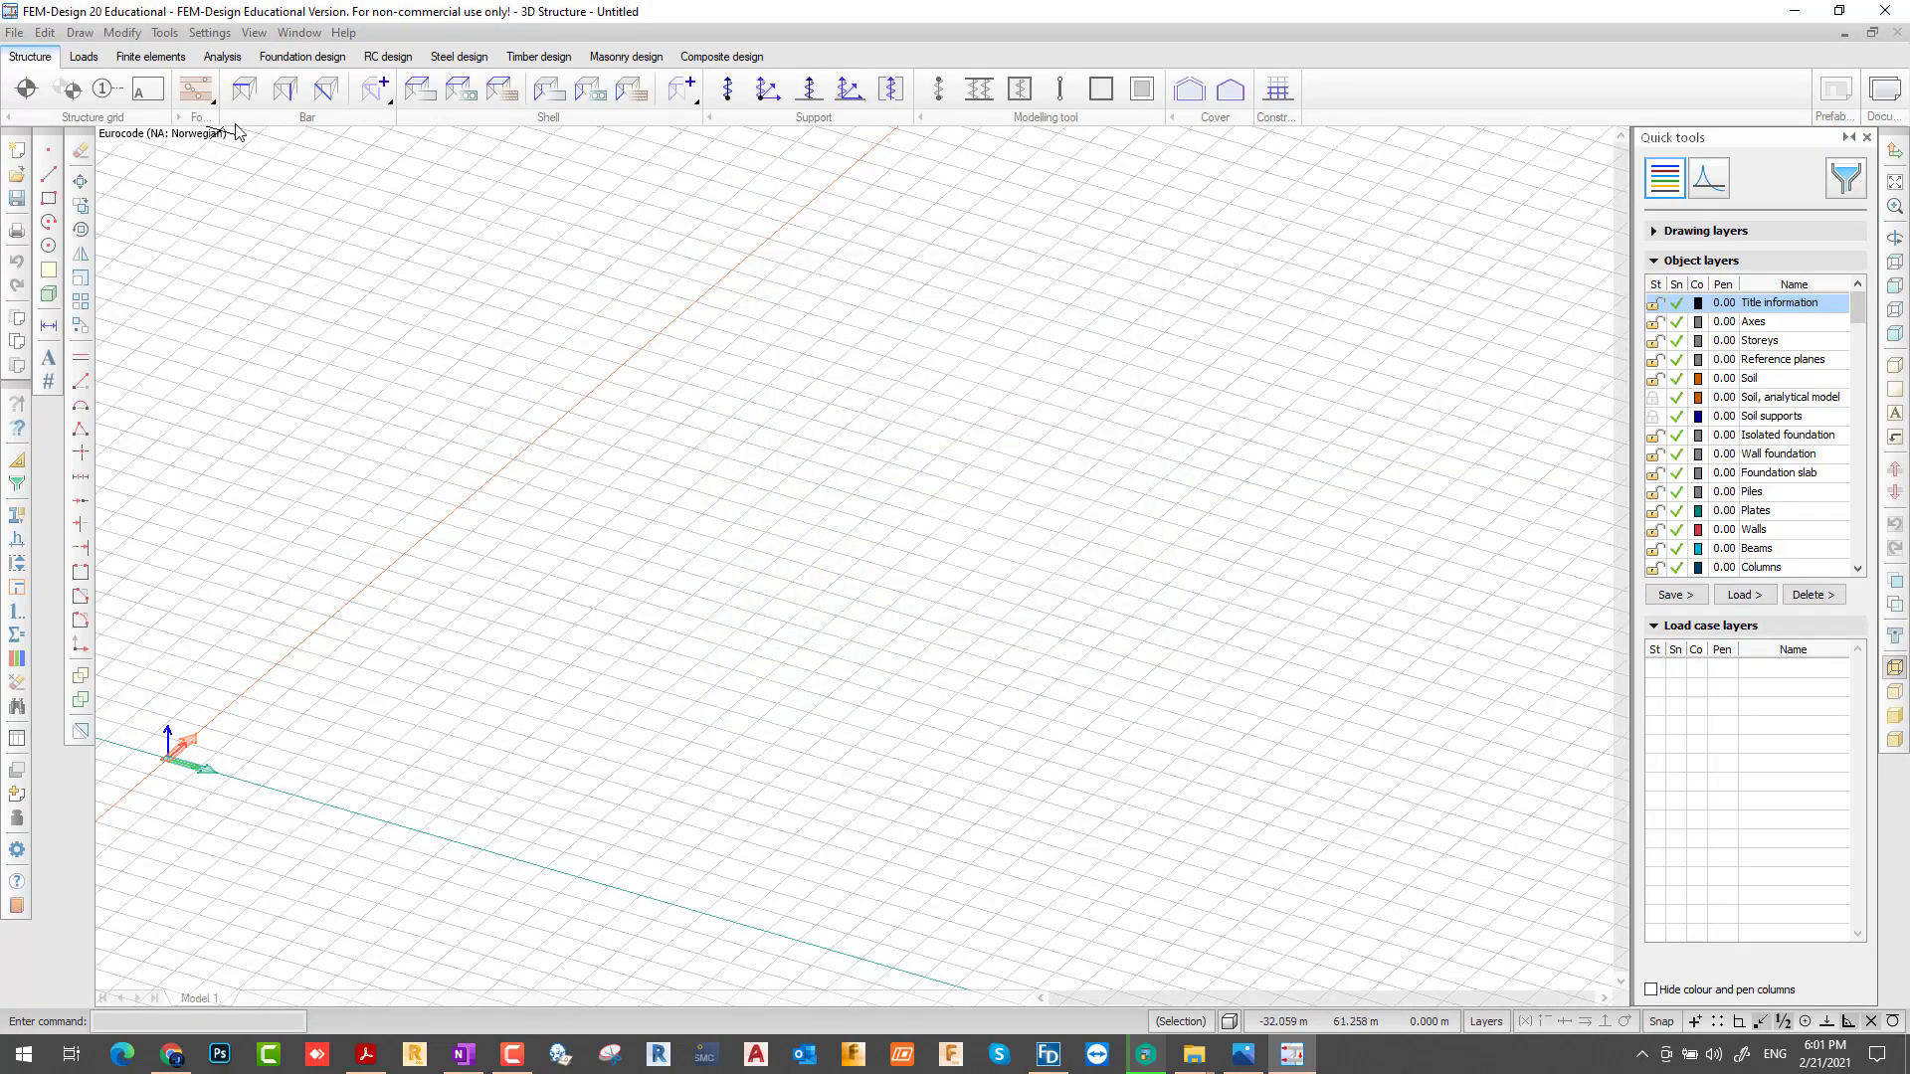
Choose the KKR 250x250x8 steel hollow section for the new columns
{"action": "left_click", "coordinate": [285, 90]}
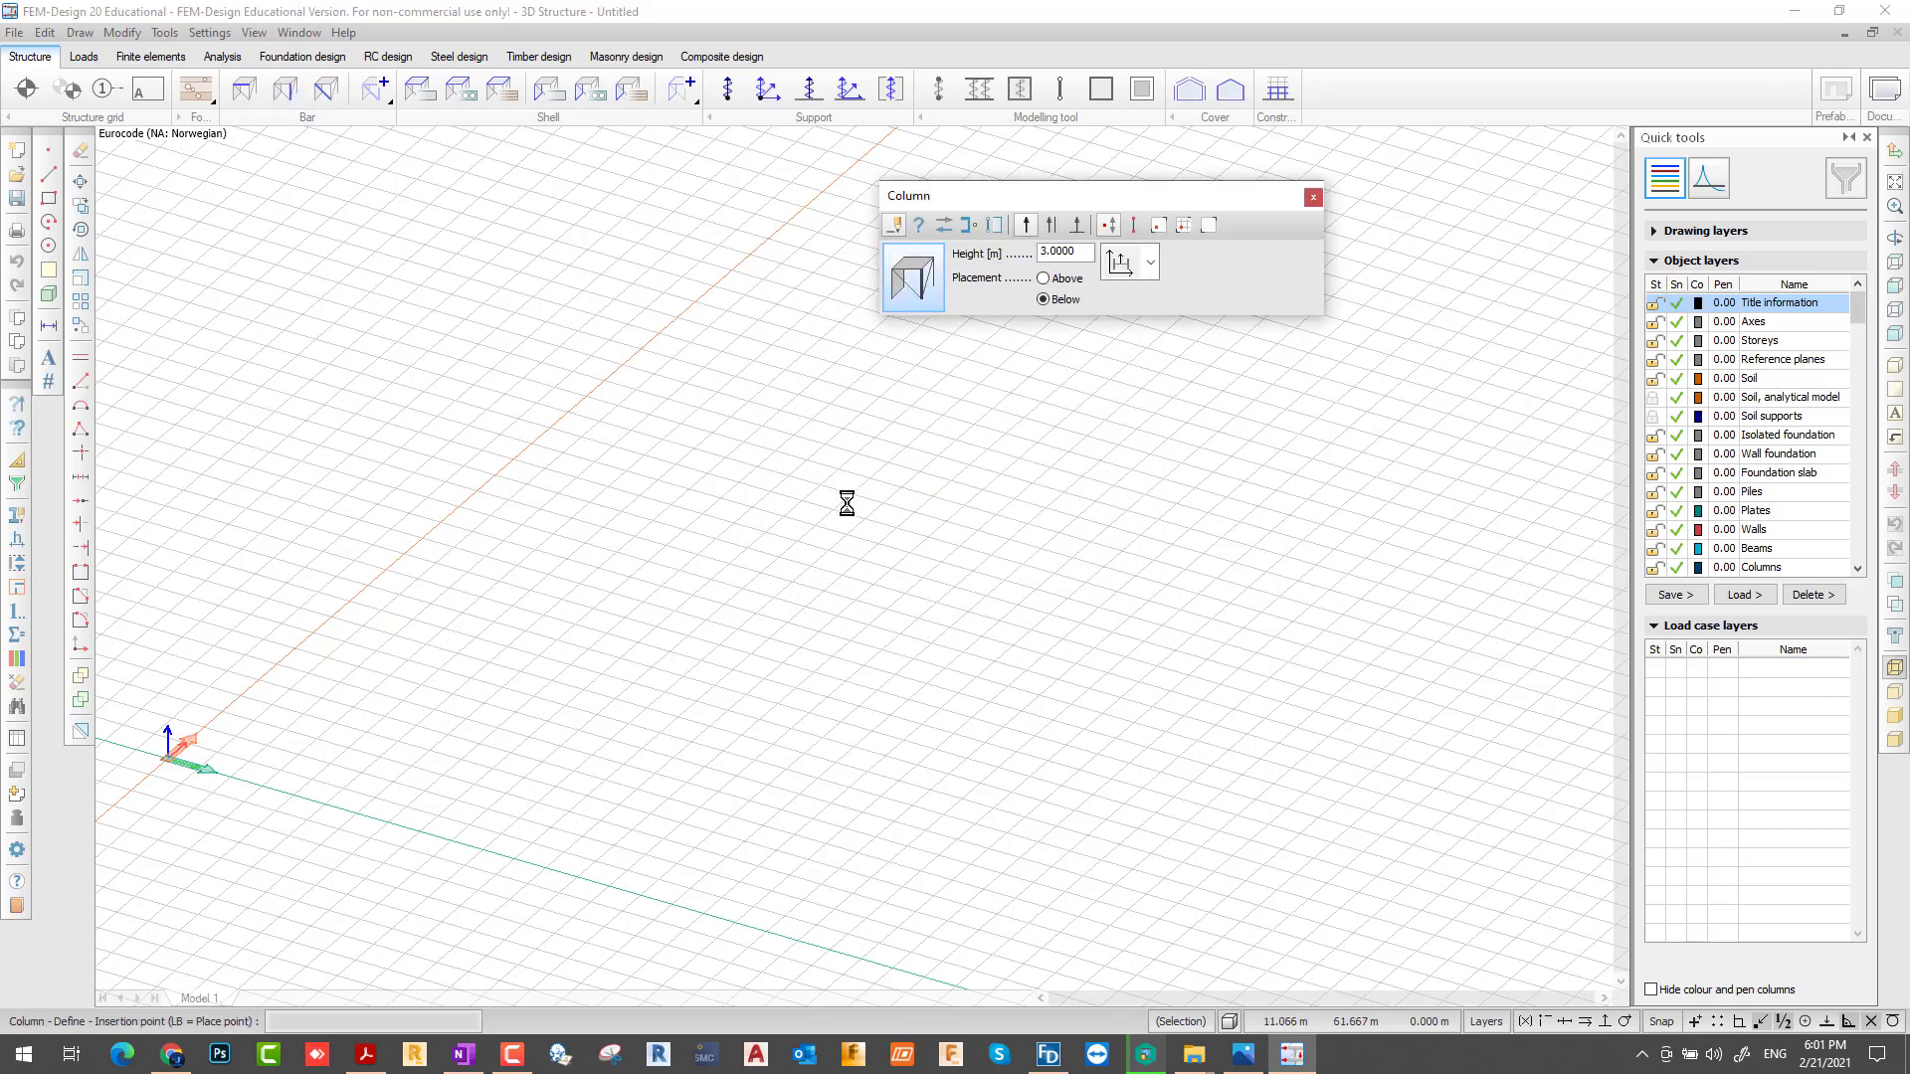
{"action": "left_click", "coordinate": [840, 227]}
{"action": "scroll", "coordinate": [846, 493], "scroll_direction": "up", "scroll_amount": 10}
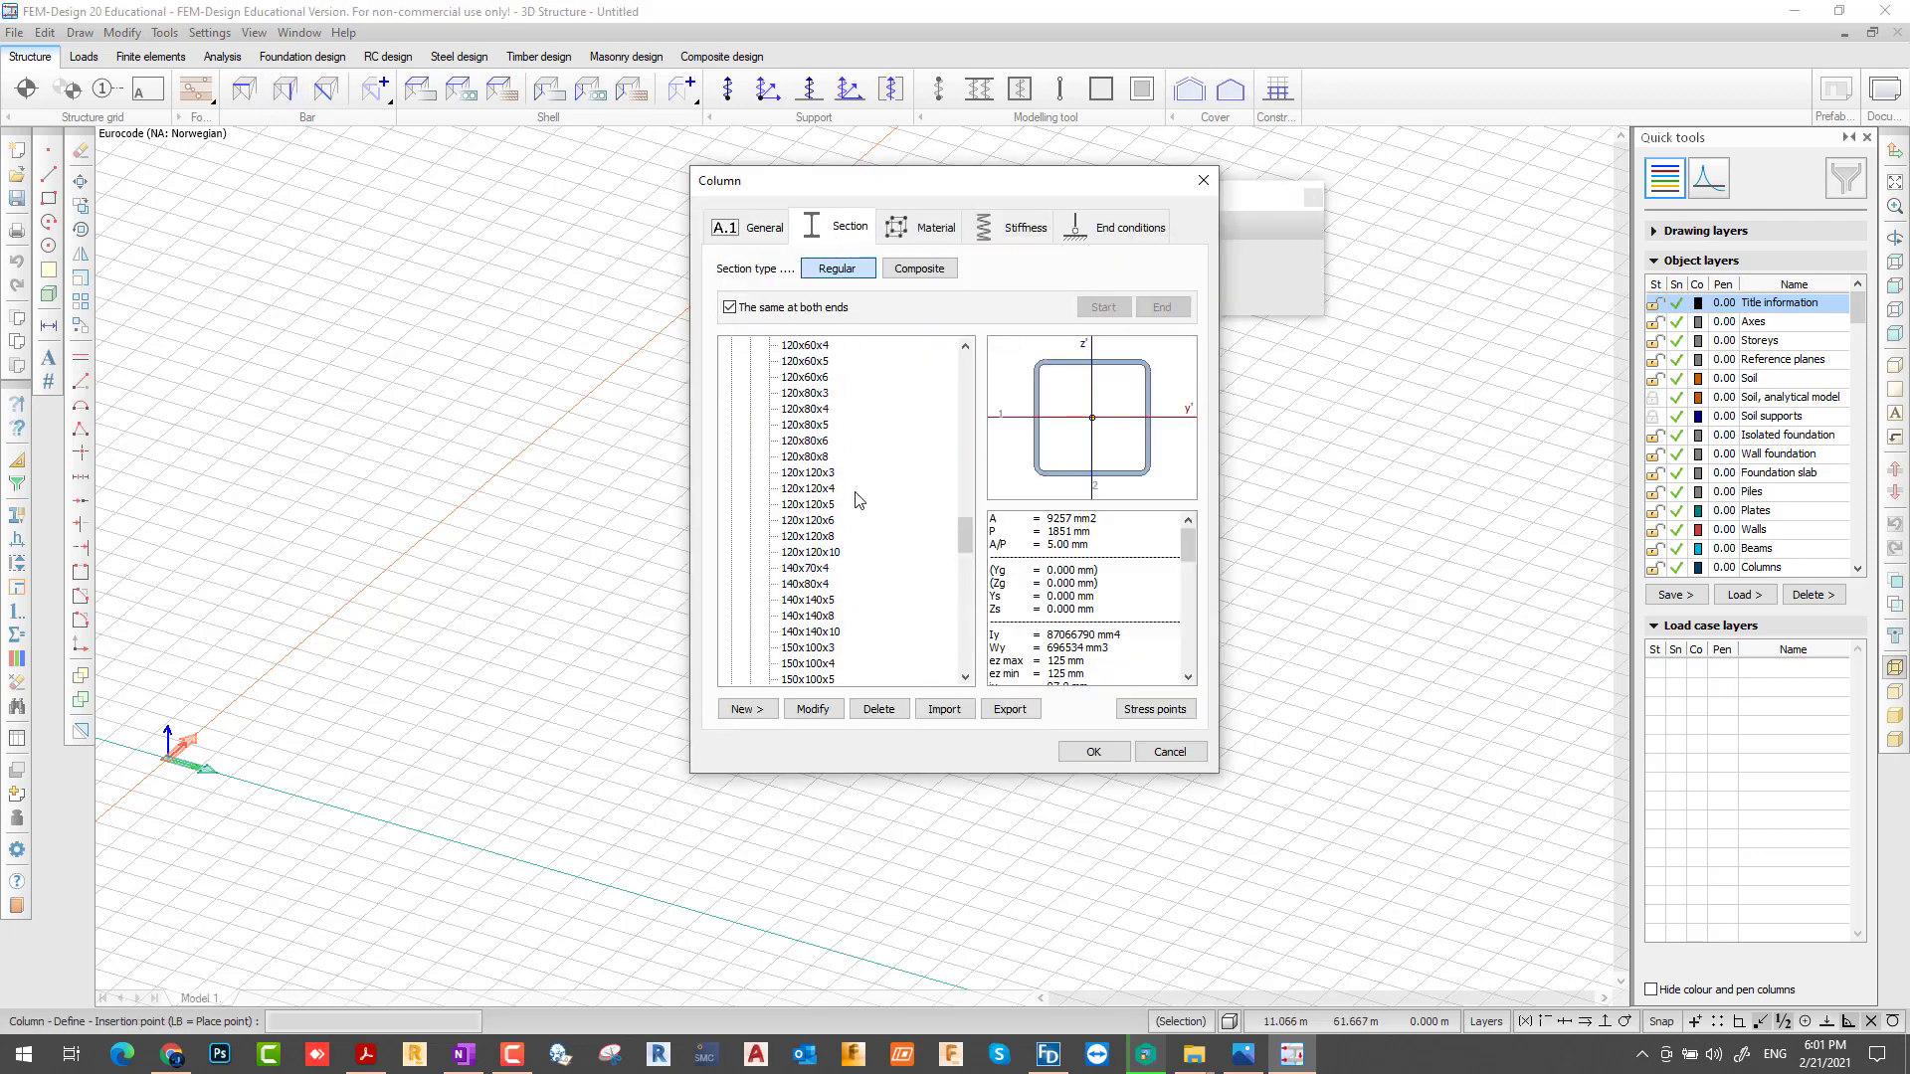
{"action": "left_click", "coordinate": [751, 539]}
{"action": "left_click", "coordinate": [751, 537]}
{"action": "scroll", "coordinate": [756, 537], "scroll_direction": "down", "scroll_amount": 3}
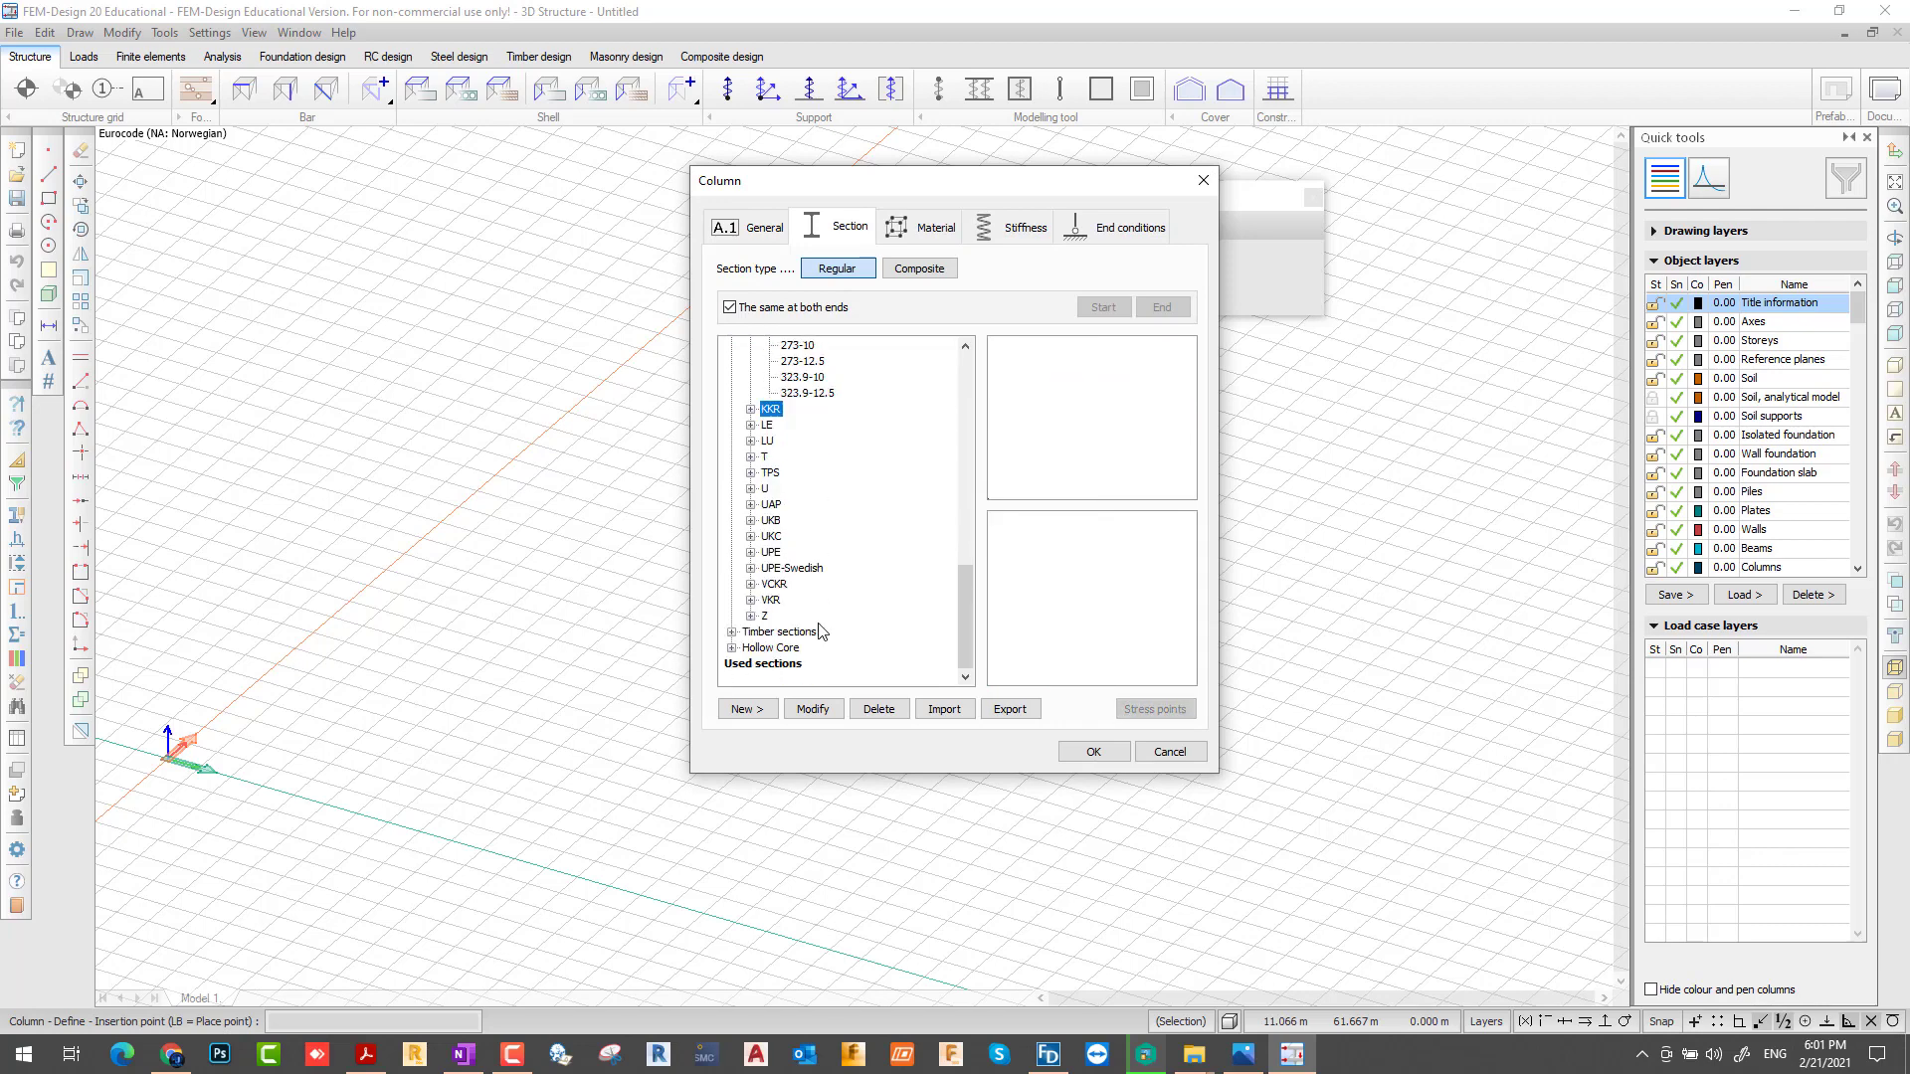
{"action": "scroll", "coordinate": [771, 427], "scroll_direction": "up", "scroll_amount": 11}
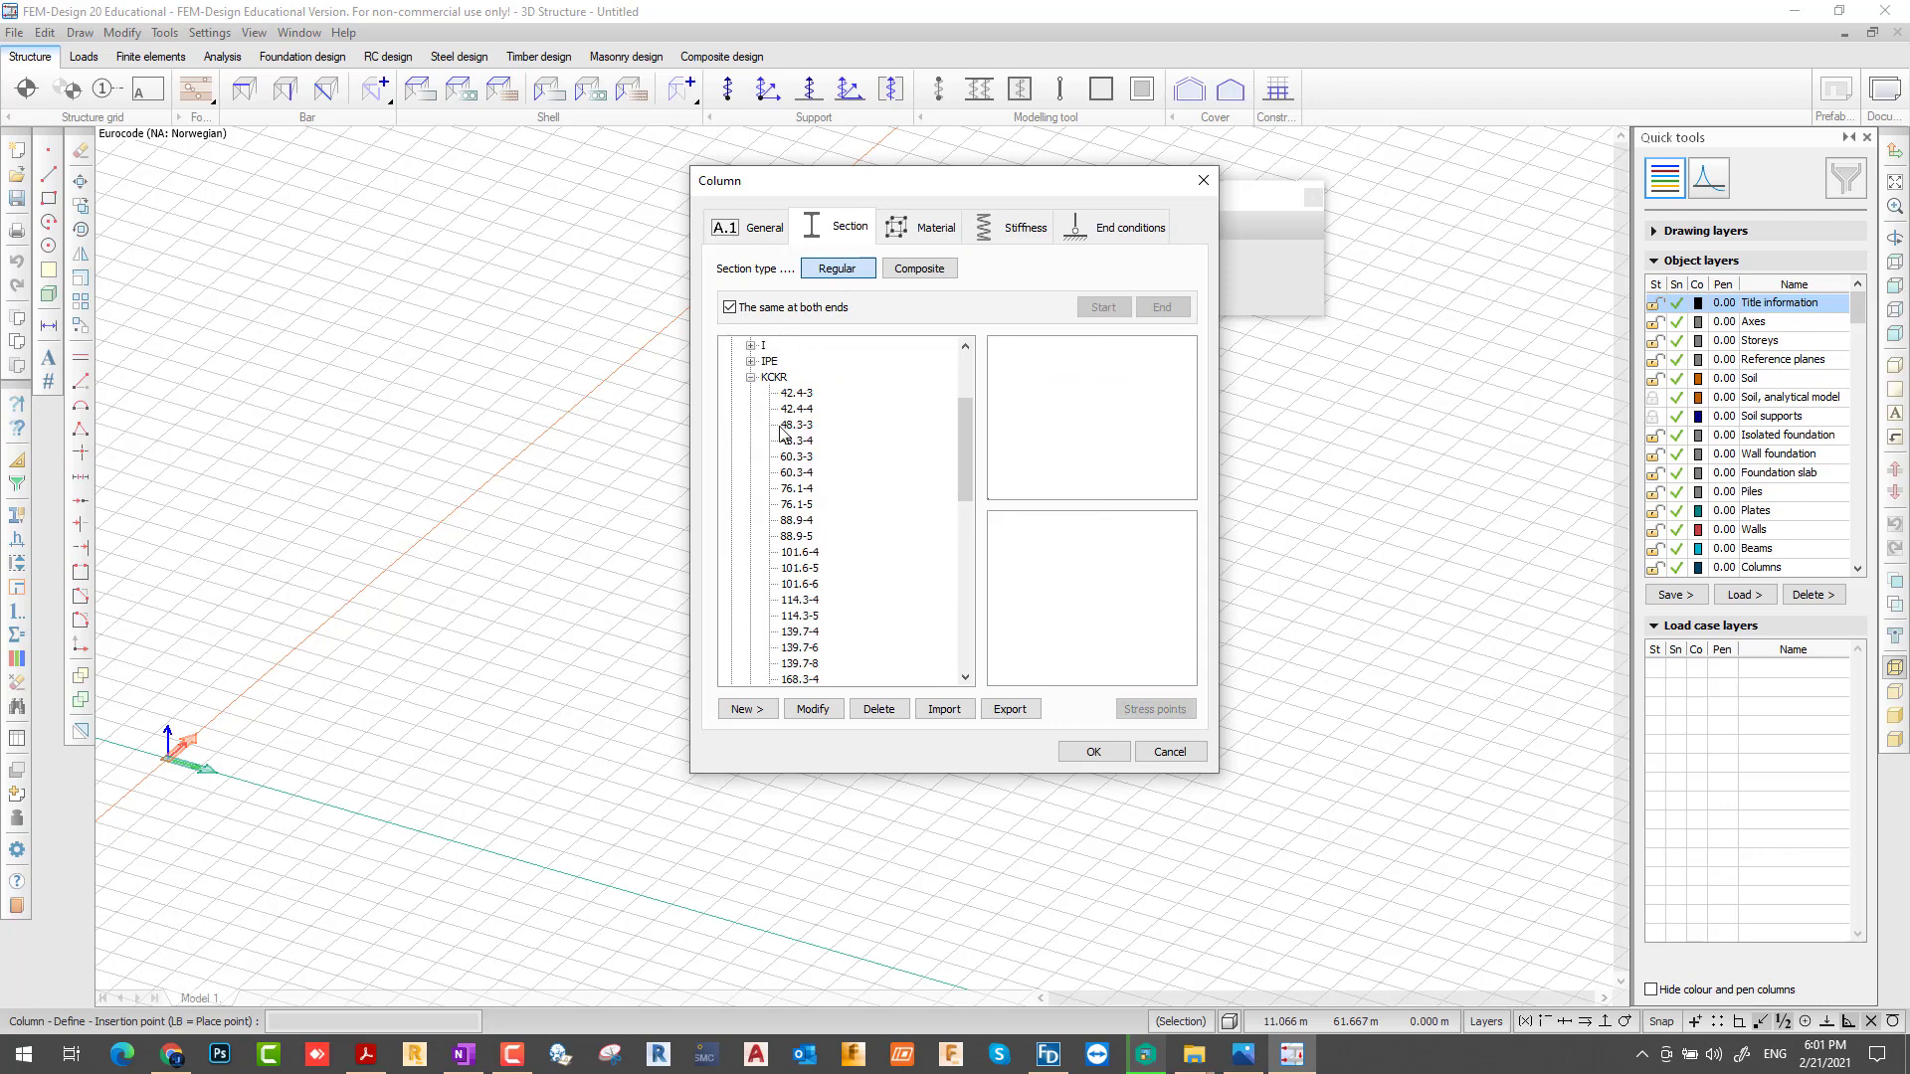
{"action": "left_click", "coordinate": [752, 377]}
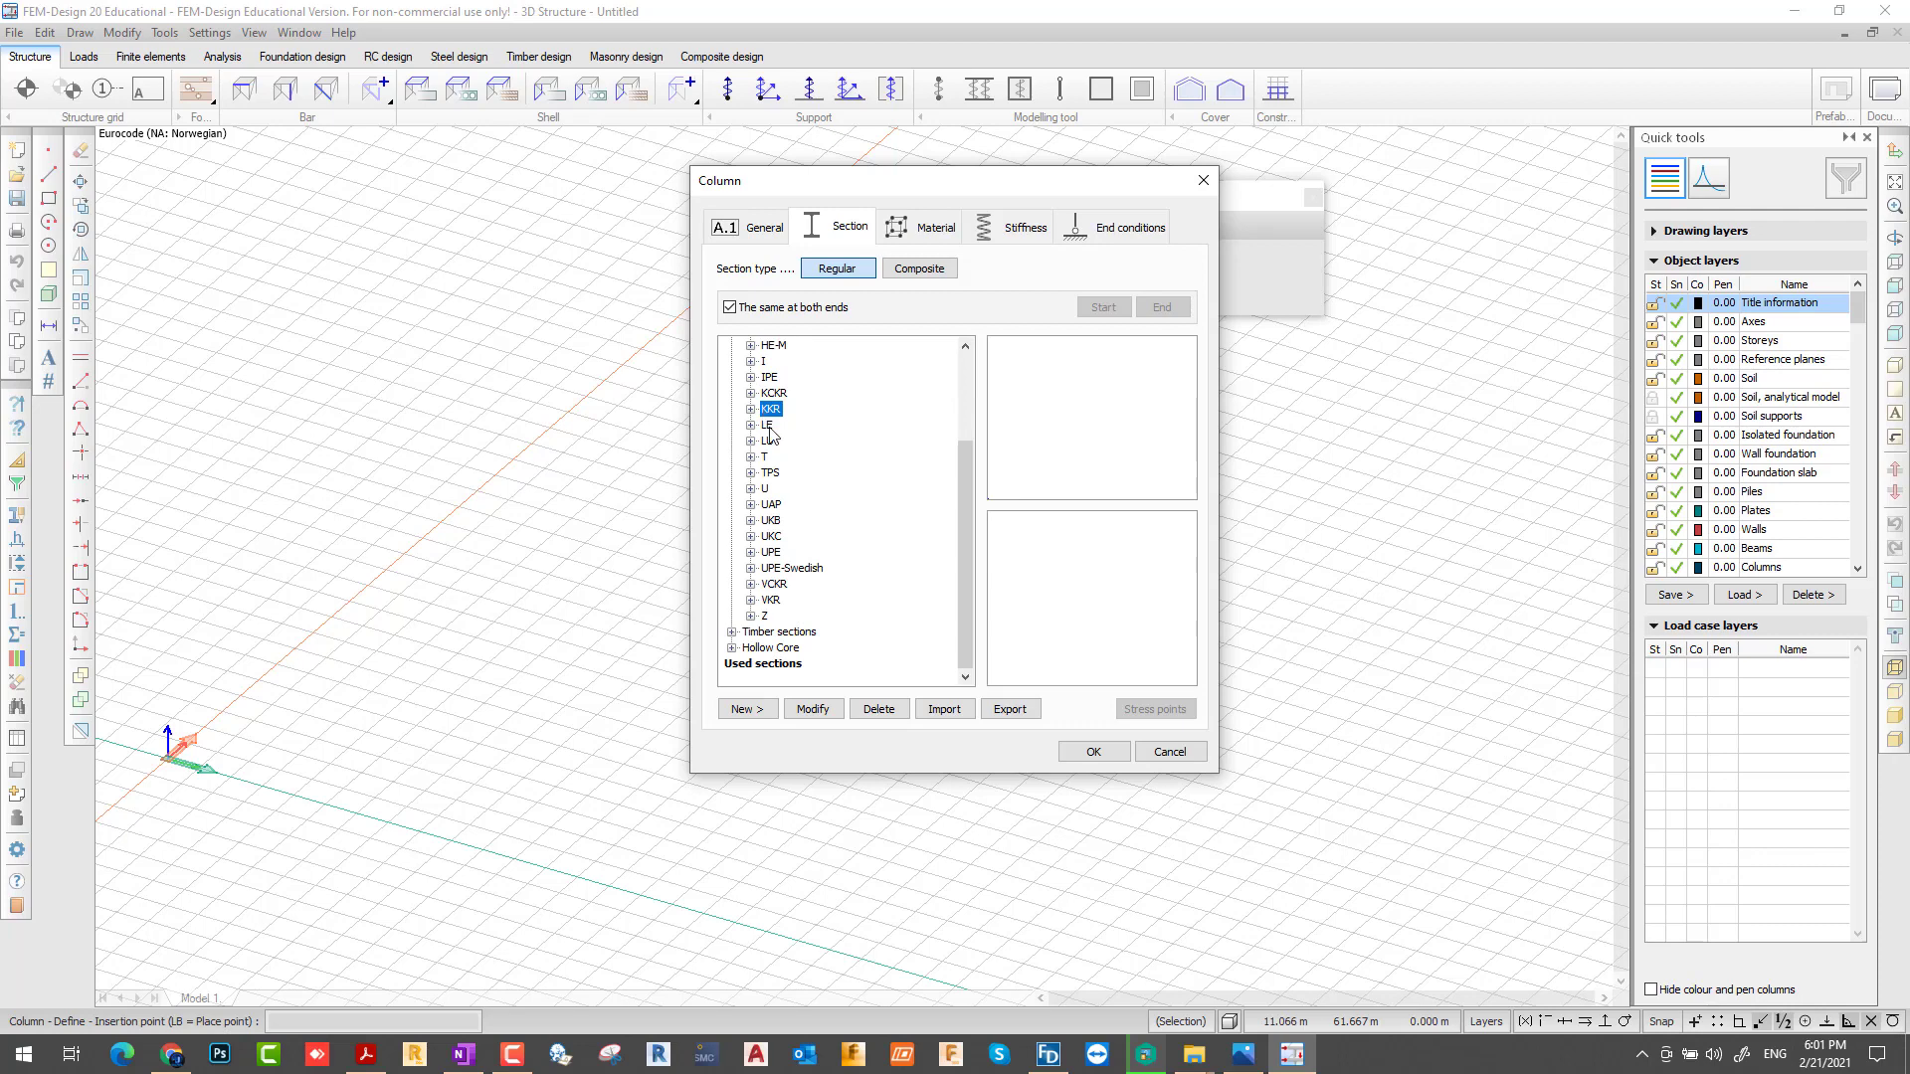
{"action": "left_click", "coordinate": [751, 409]}
{"action": "scroll", "coordinate": [833, 577], "scroll_direction": "down", "scroll_amount": 10}
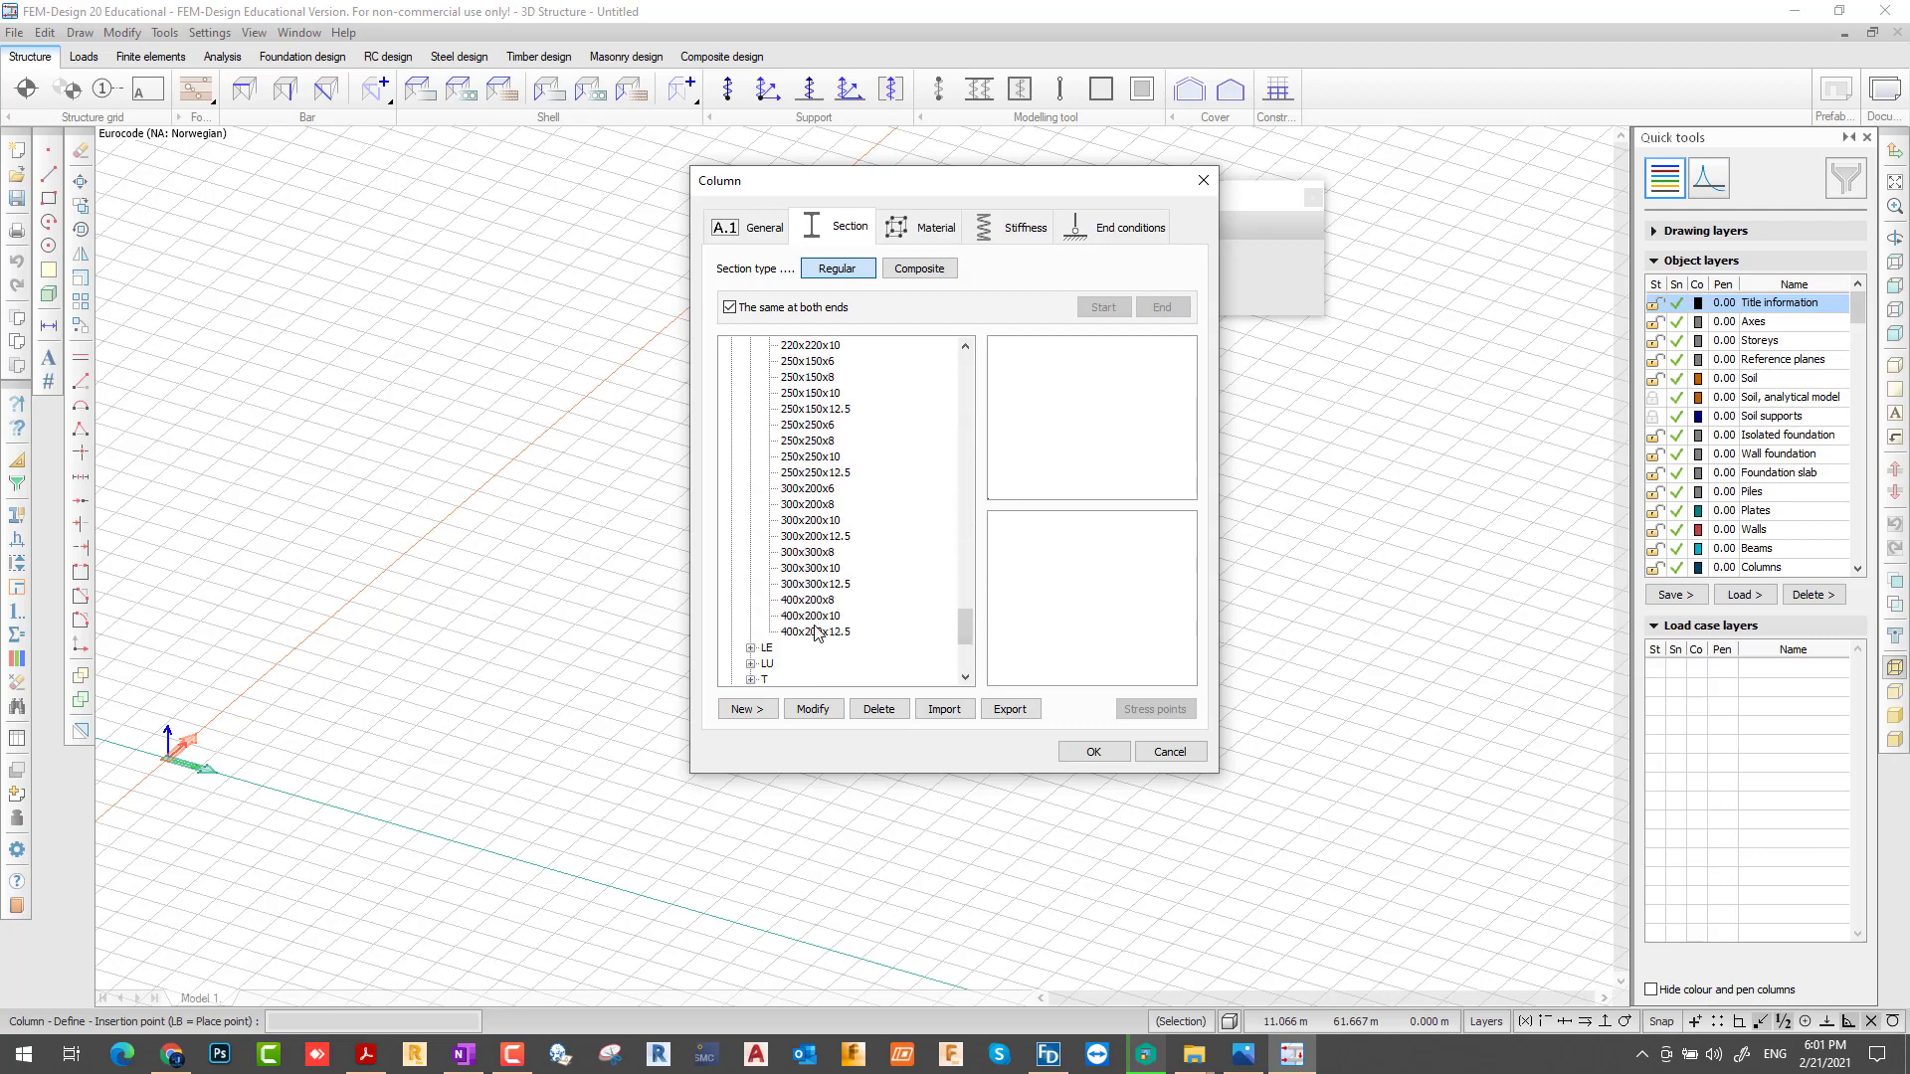
{"action": "left_click", "coordinate": [808, 440]}
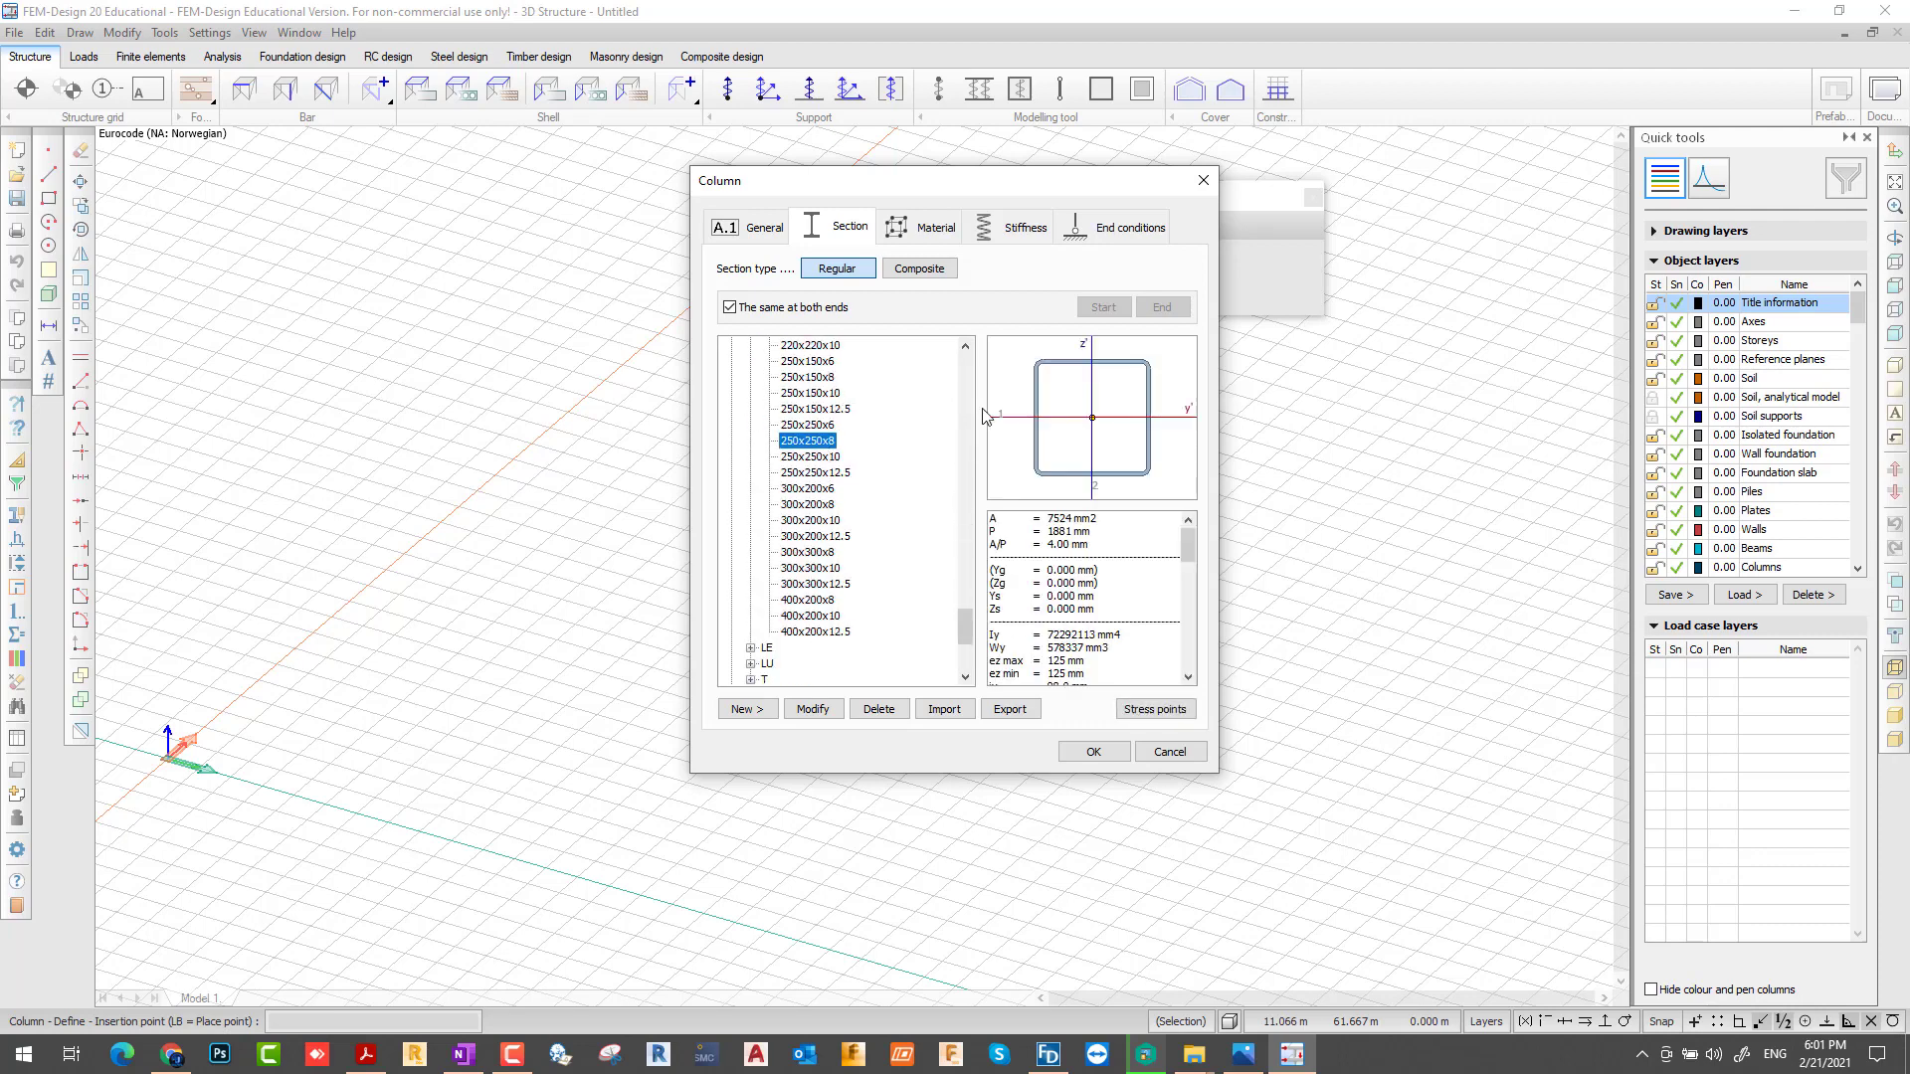
Check the column's material and end conditions and accept the properties with S 355 steel and rigid ends
{"action": "left_click", "coordinate": [933, 227]}
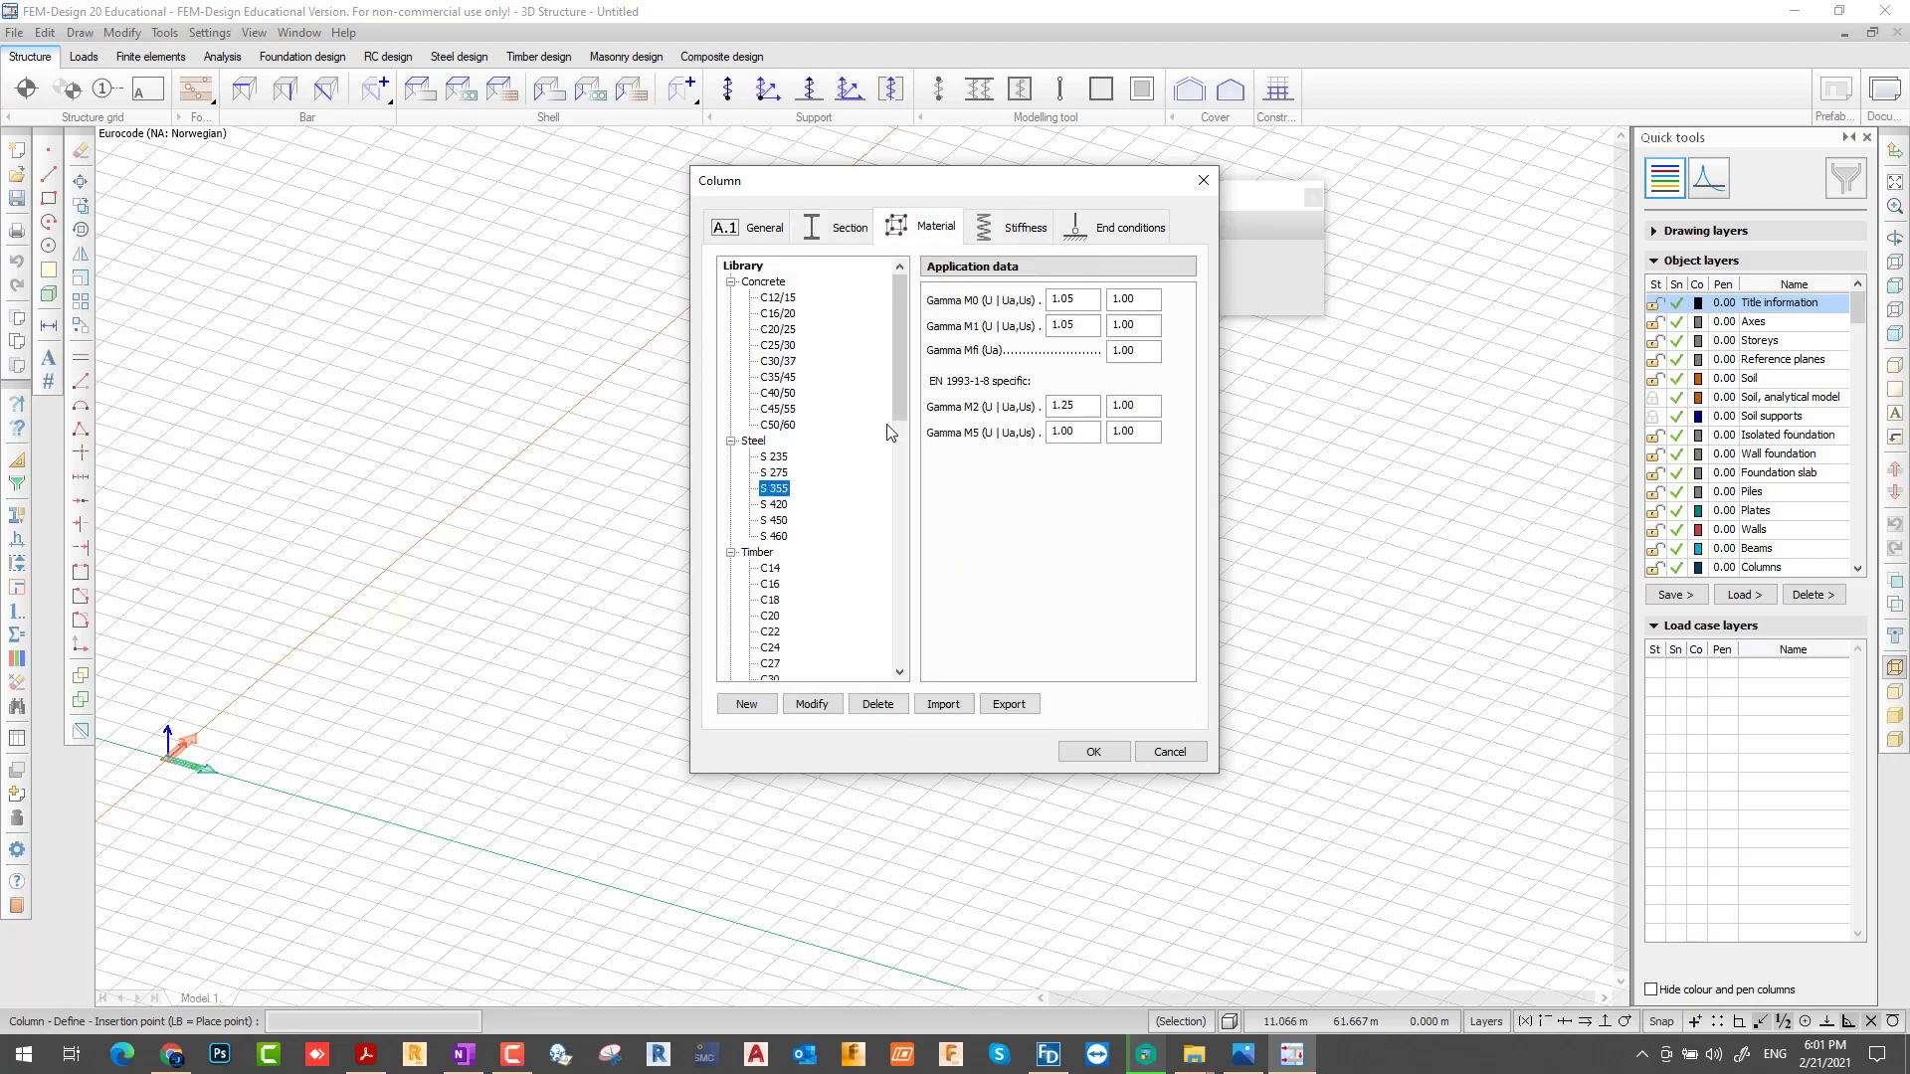
{"action": "left_click", "coordinate": [1116, 228]}
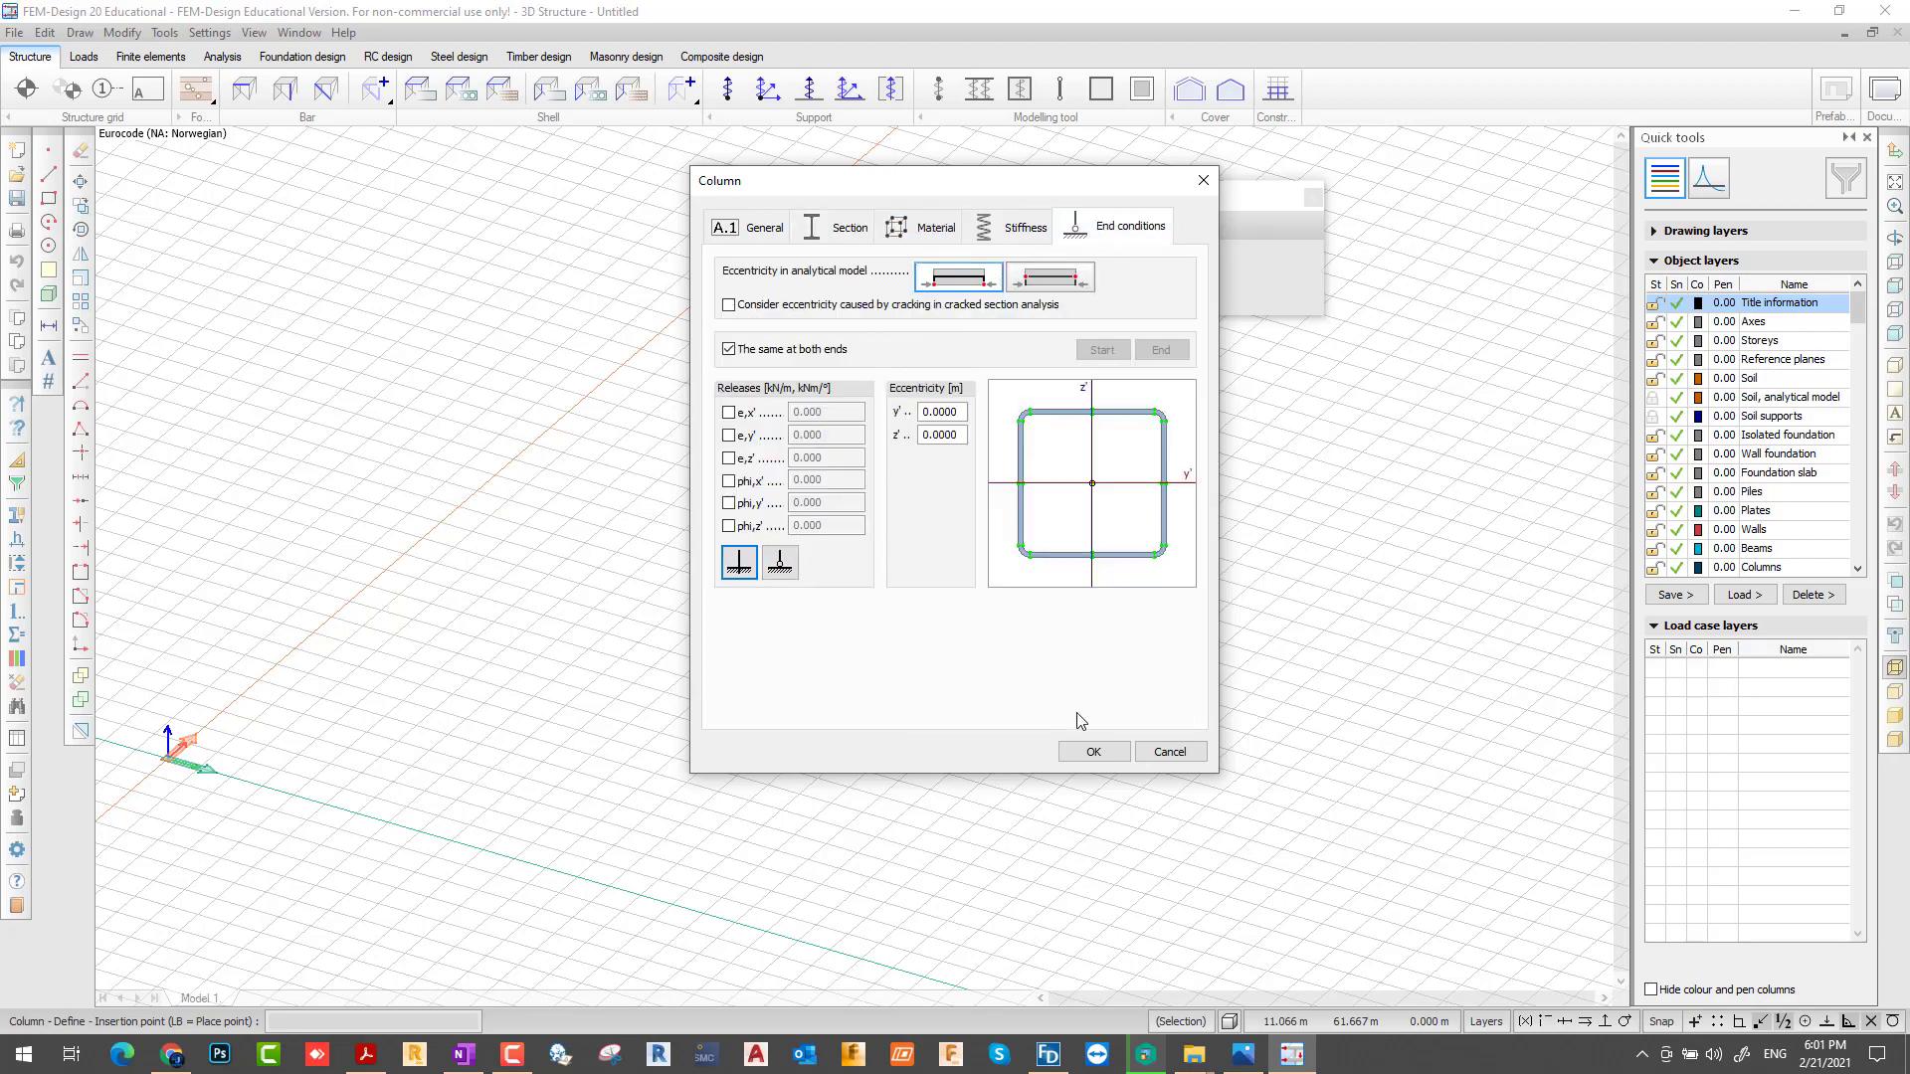
{"action": "left_click", "coordinate": [1093, 751]}
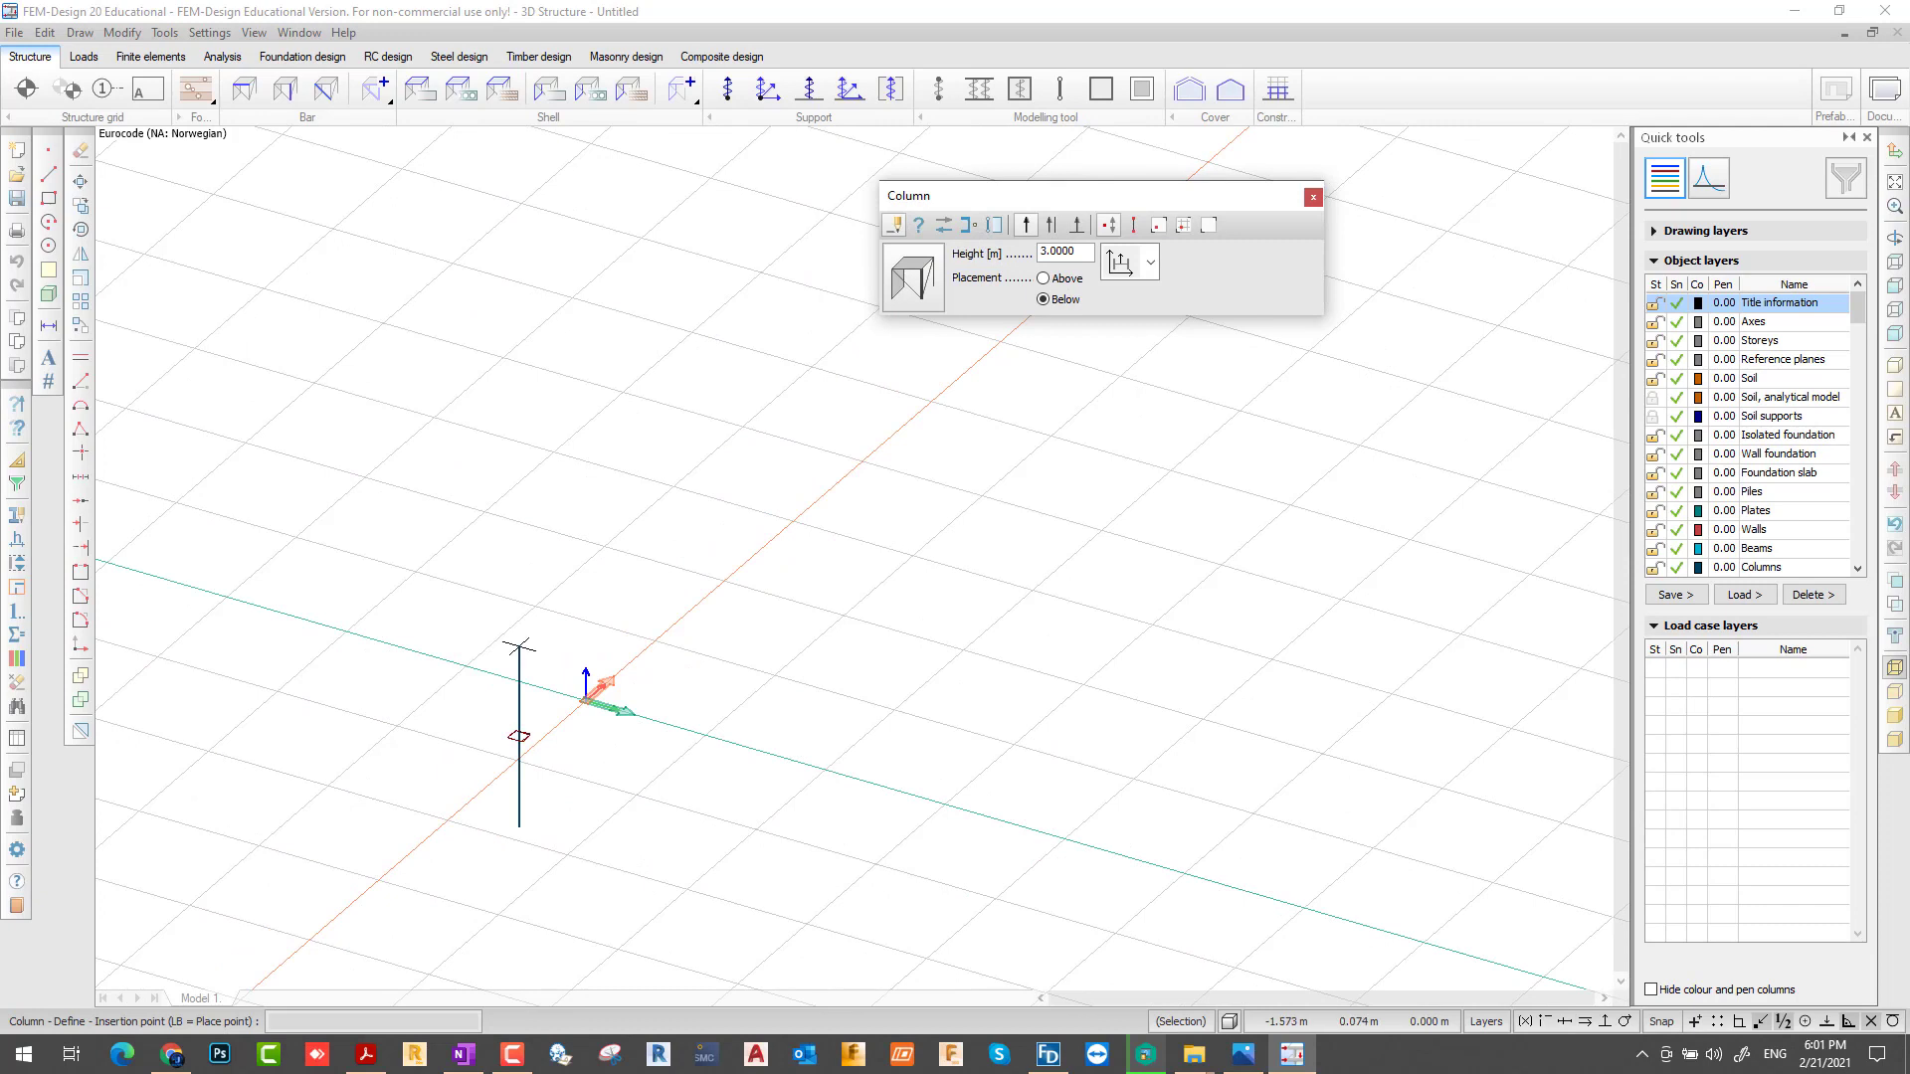
Place two 3 m high columns extending above their insertion points at 0,0 and 0,6
{"action": "left_click", "coordinate": [1065, 281]}
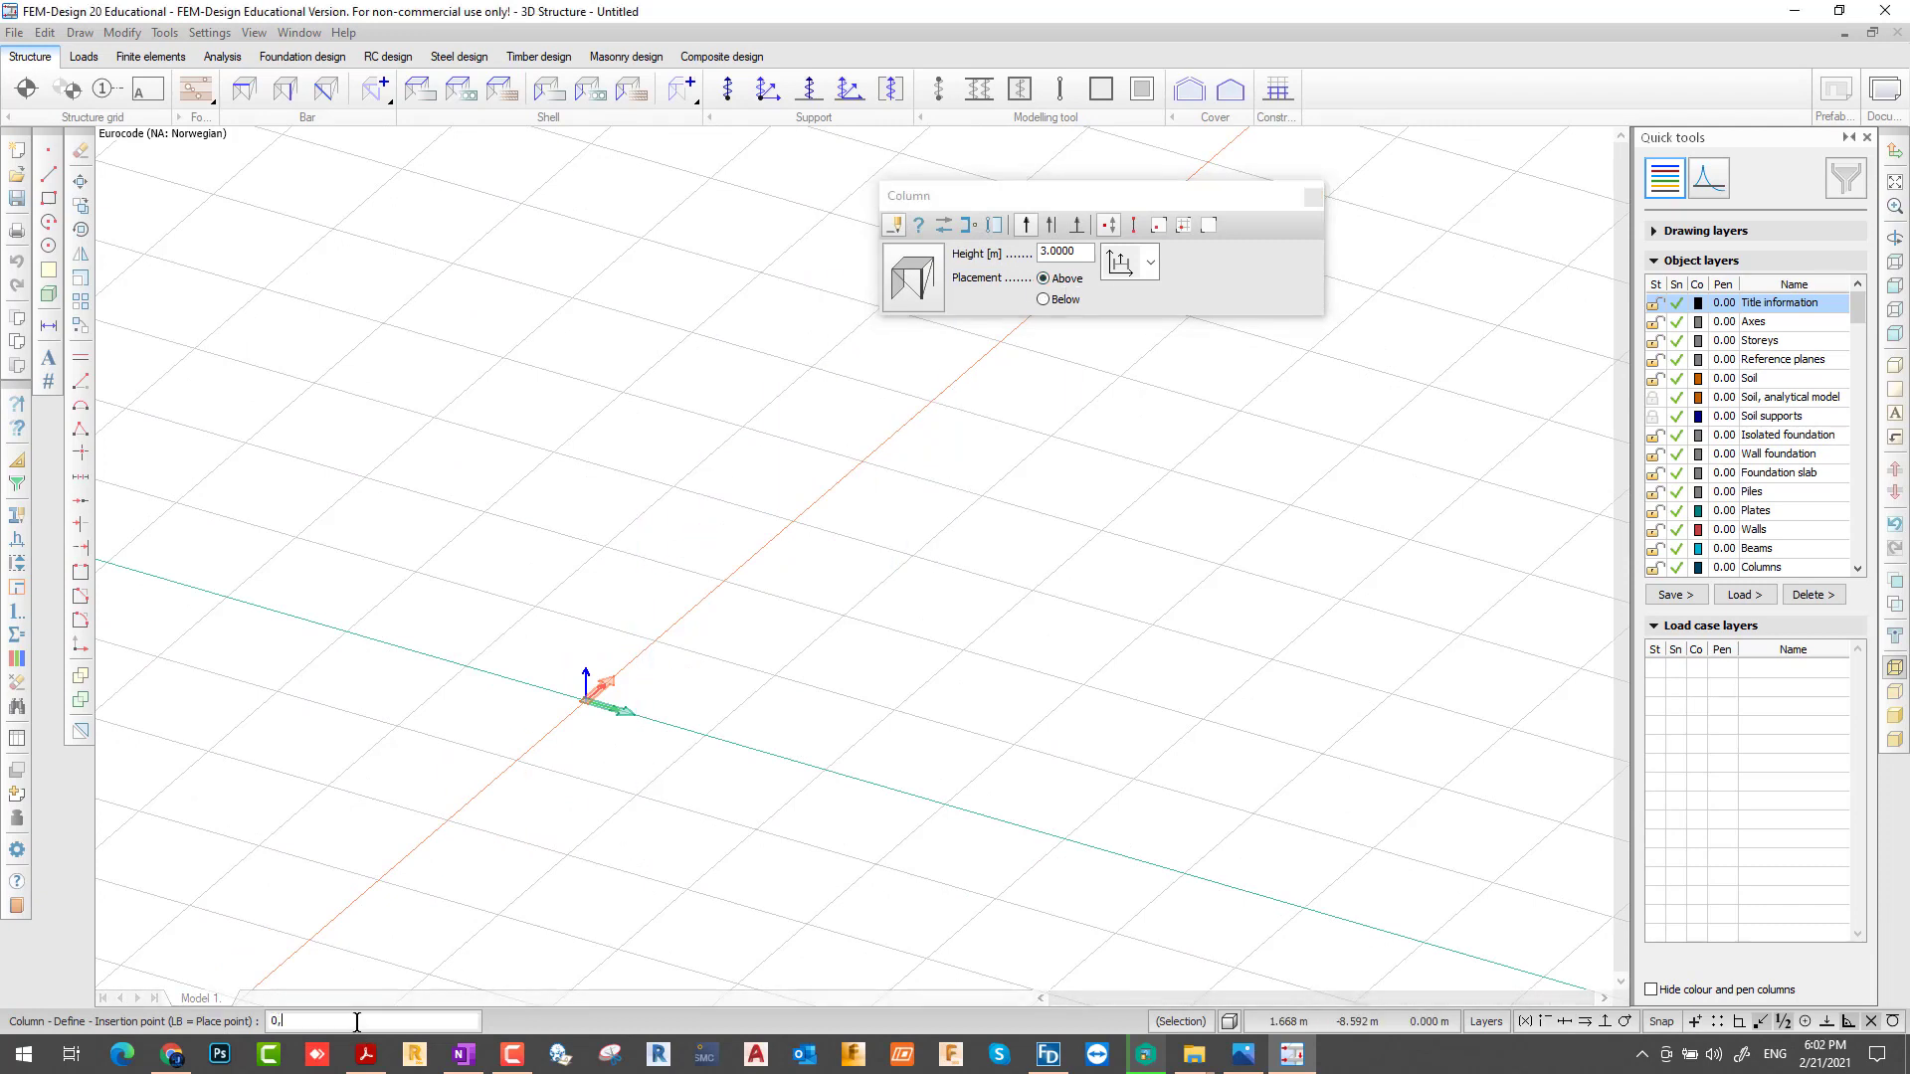
{"action": "key", "text": "Return"}
{"action": "scroll", "coordinate": [448, 713], "scroll_direction": "up", "scroll_amount": 3}
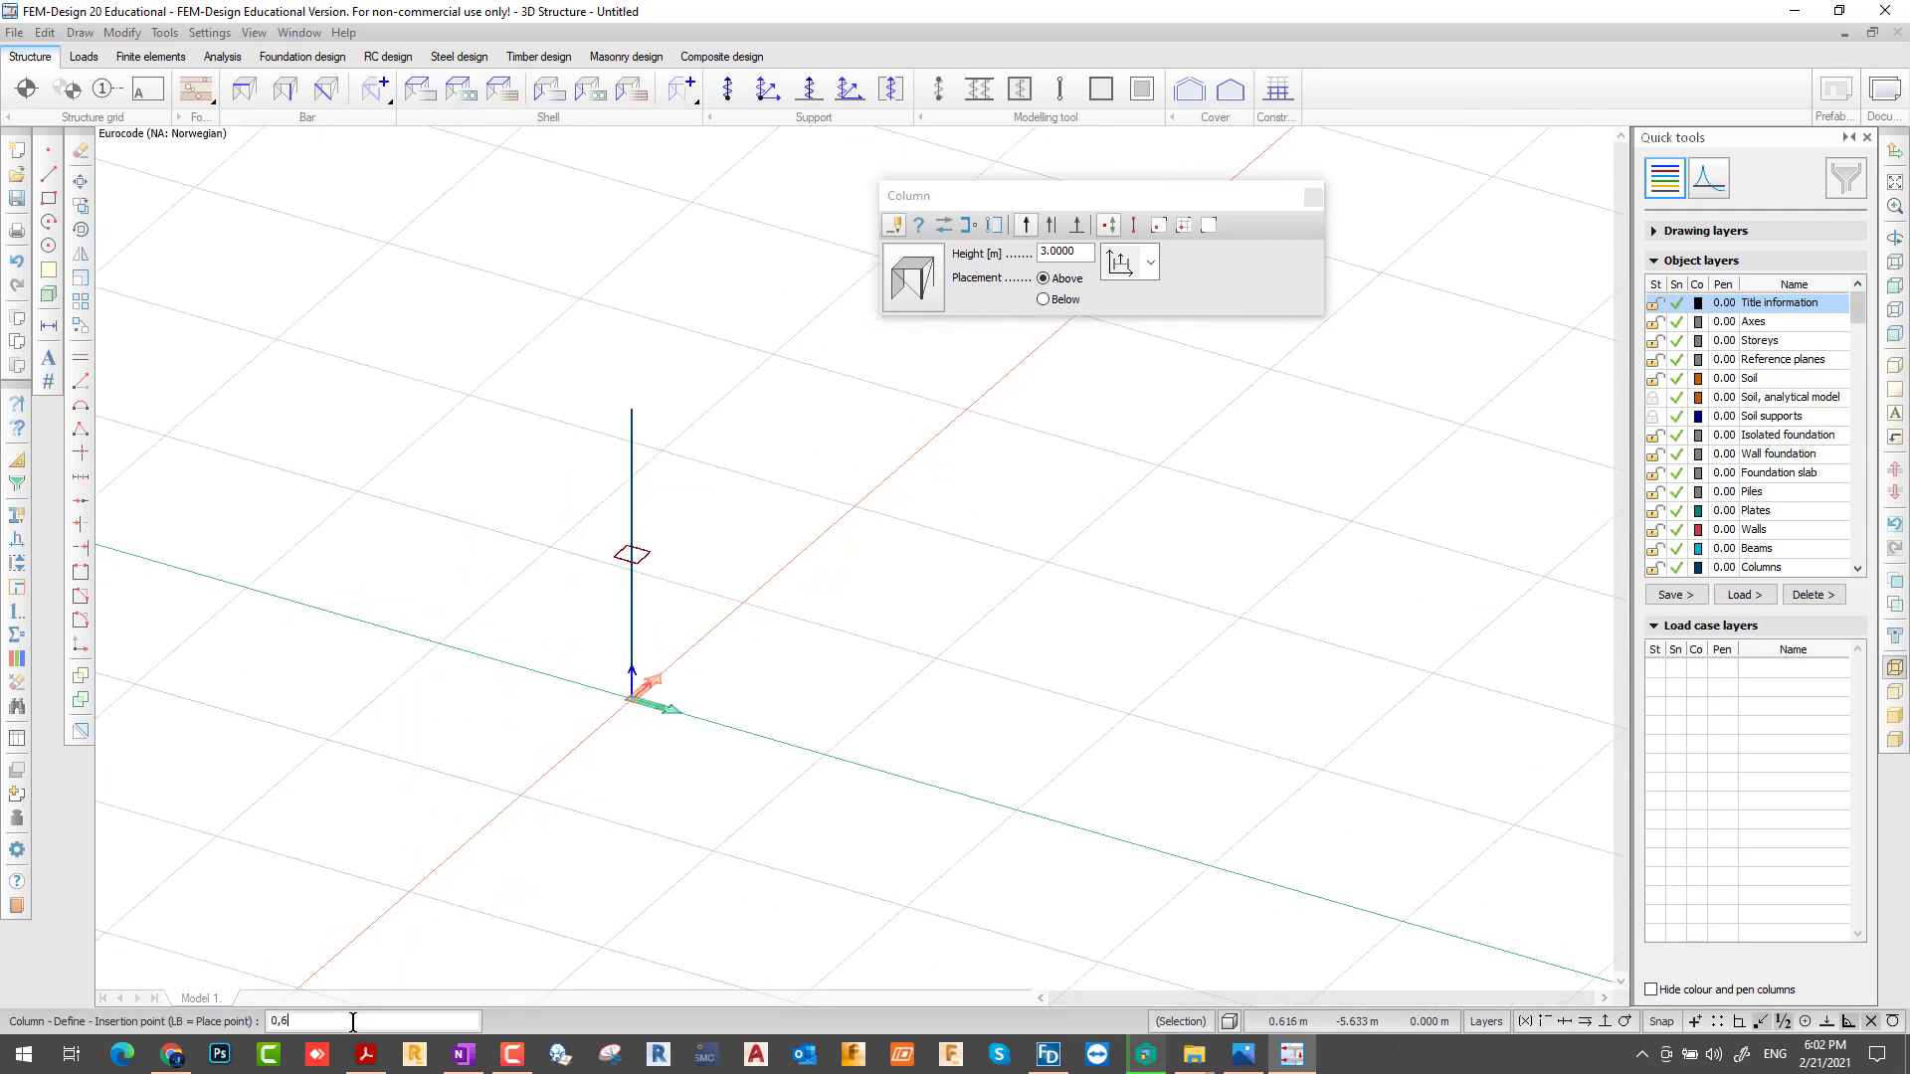
{"action": "type", "text": "0,6"}
{"action": "key", "text": "Return"}
{"action": "scroll", "coordinate": [600, 850], "scroll_direction": "down", "scroll_amount": 2}
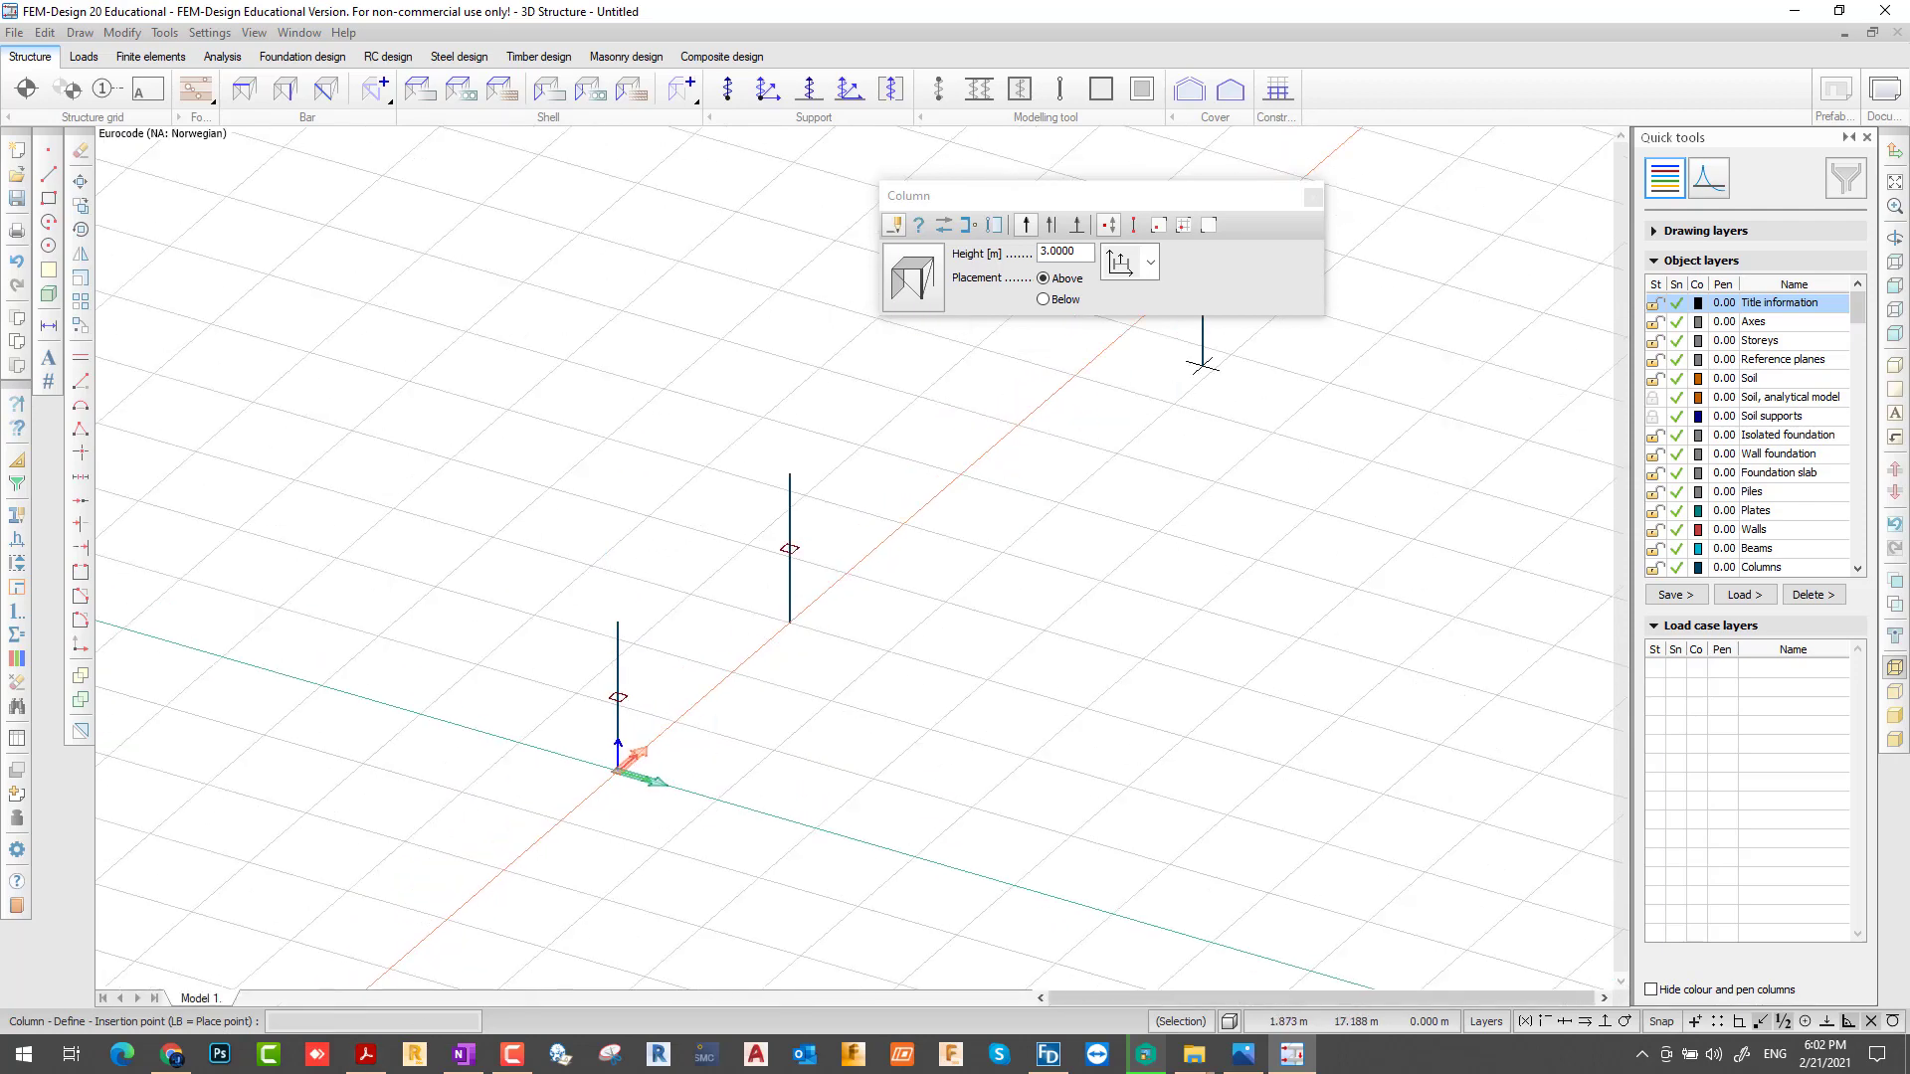
{"action": "left_click", "coordinate": [1304, 205]}
Add rigid point support groups at the bases of both columns
{"action": "scroll", "coordinate": [682, 487], "scroll_direction": "up", "scroll_amount": 2}
{"action": "scroll", "coordinate": [756, 401], "scroll_direction": "down", "scroll_amount": 1}
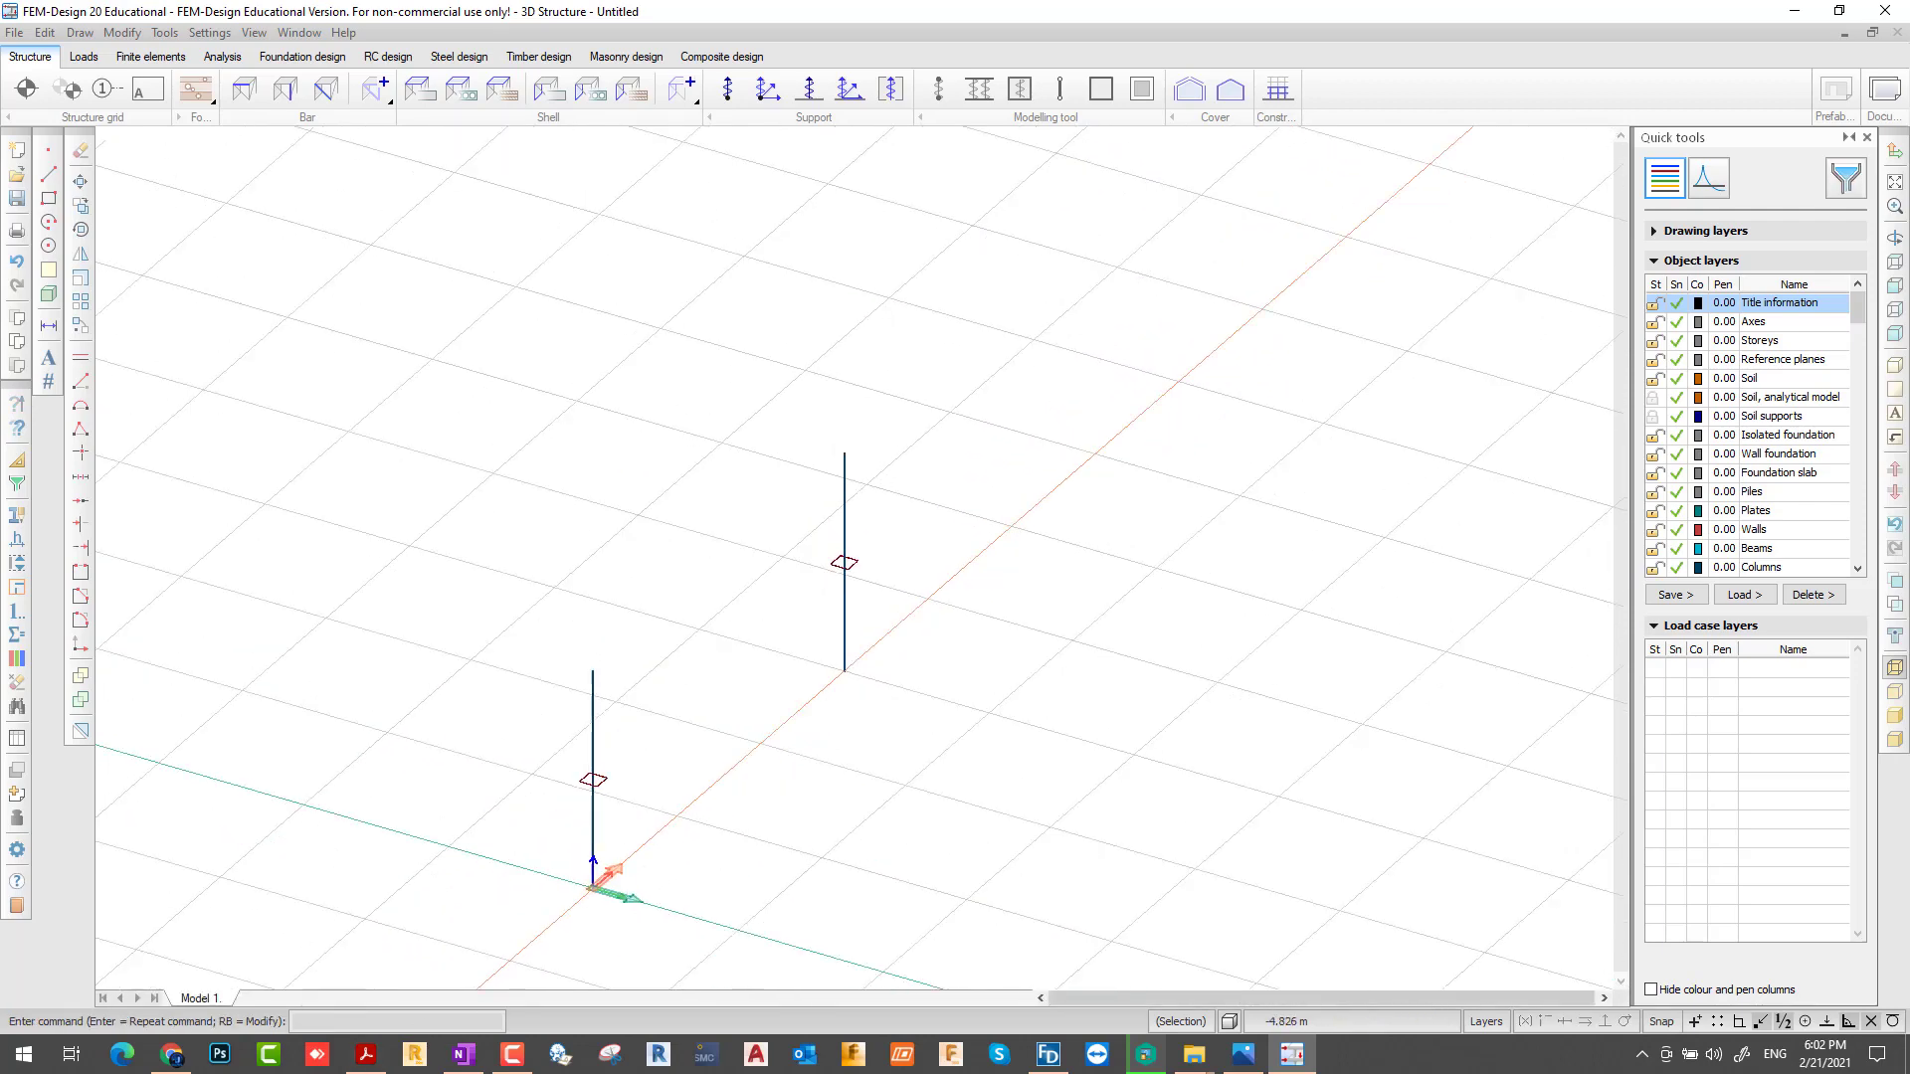
{"action": "left_click", "coordinate": [763, 92]}
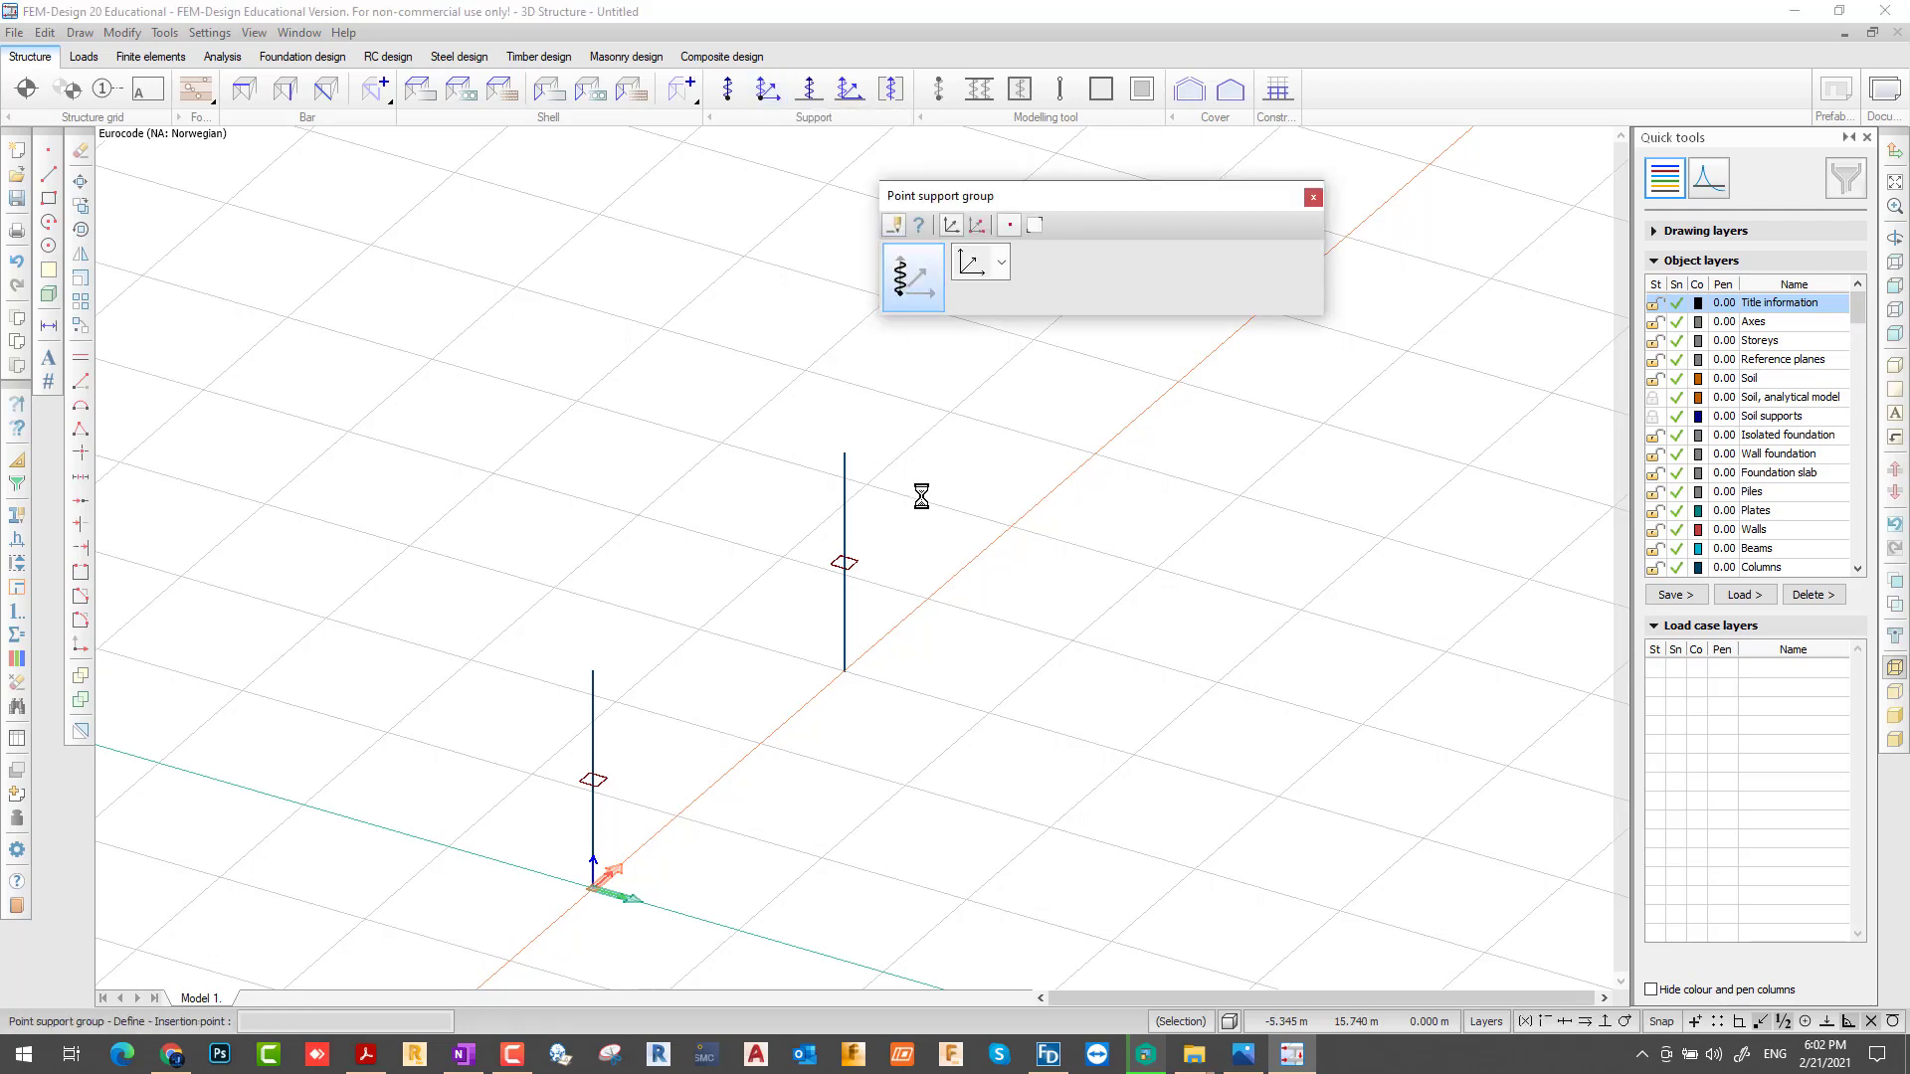
{"action": "left_click", "coordinate": [910, 282]}
{"action": "left_click", "coordinate": [839, 265]}
{"action": "left_click", "coordinate": [748, 629]}
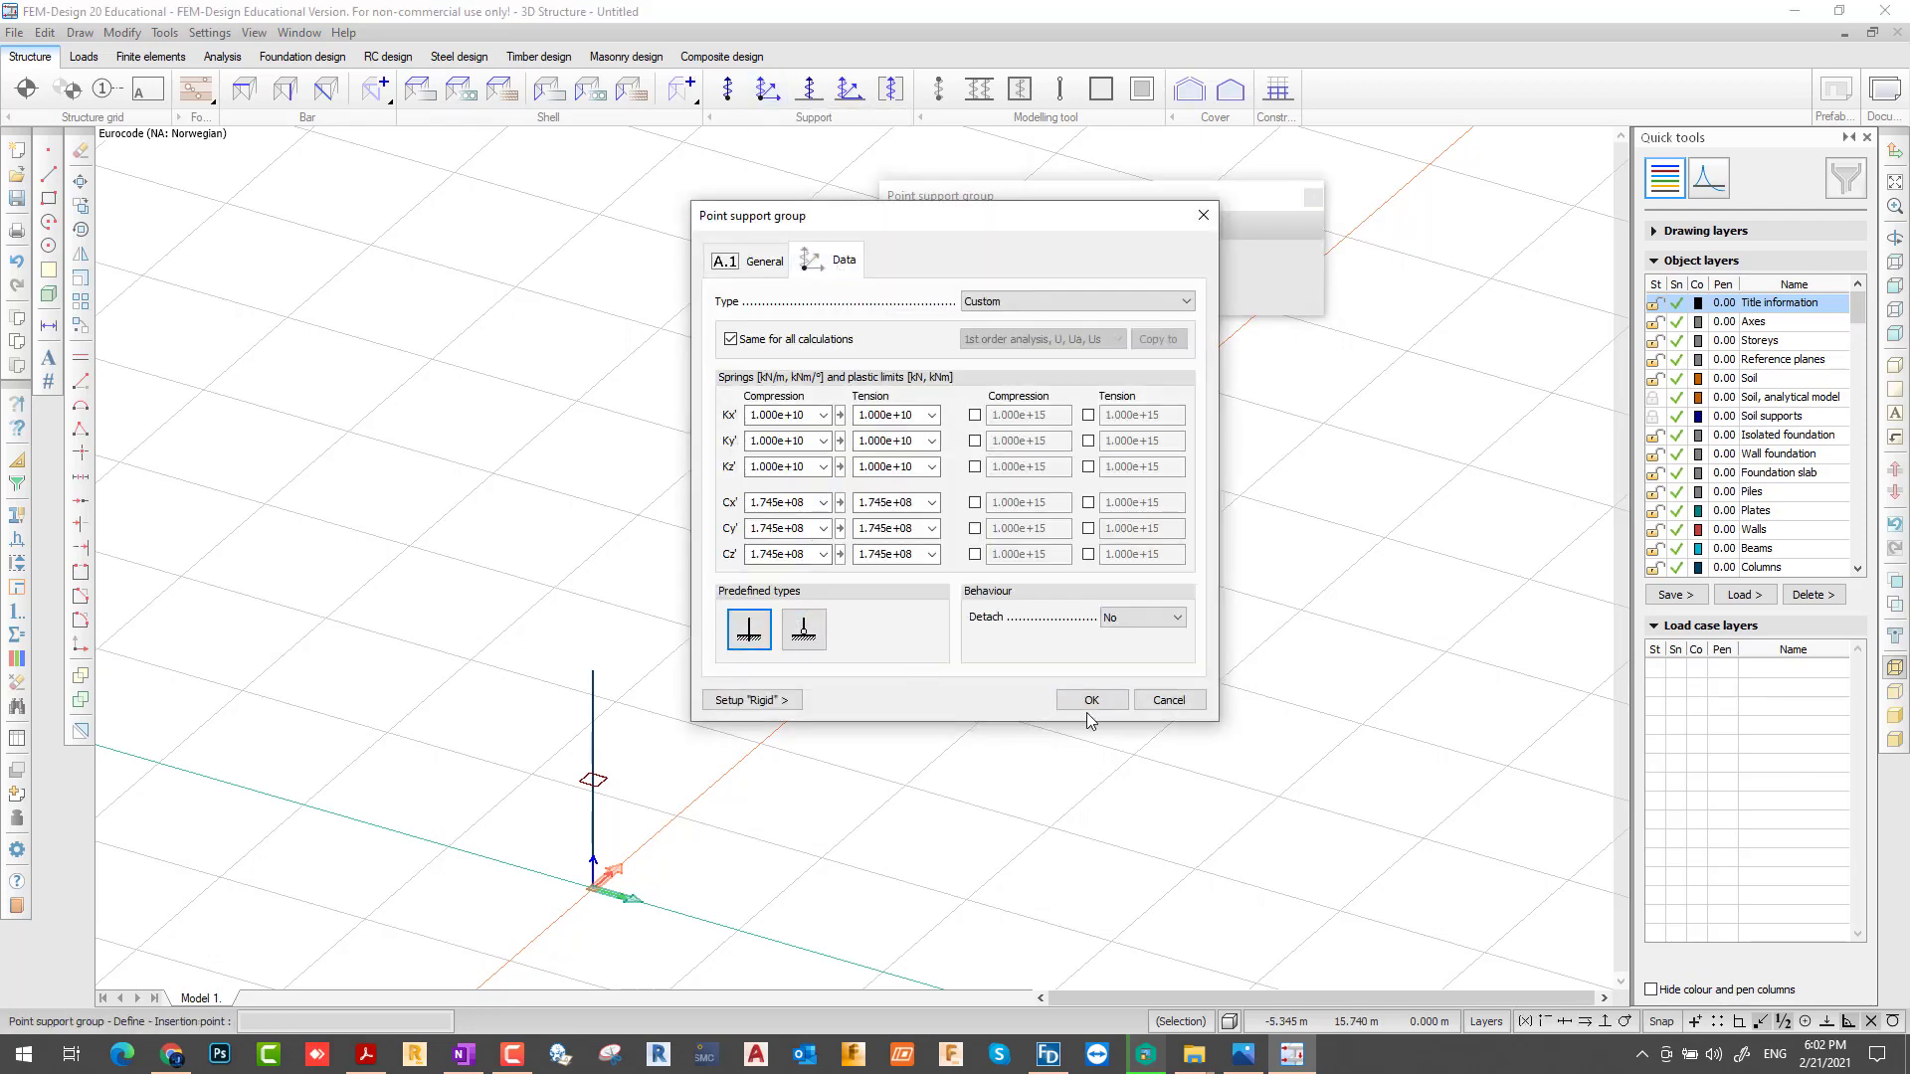
{"action": "left_click", "coordinate": [1091, 700]}
{"action": "left_click", "coordinate": [844, 679]}
{"action": "left_click", "coordinate": [593, 888]}
{"action": "left_click", "coordinate": [1314, 199]}
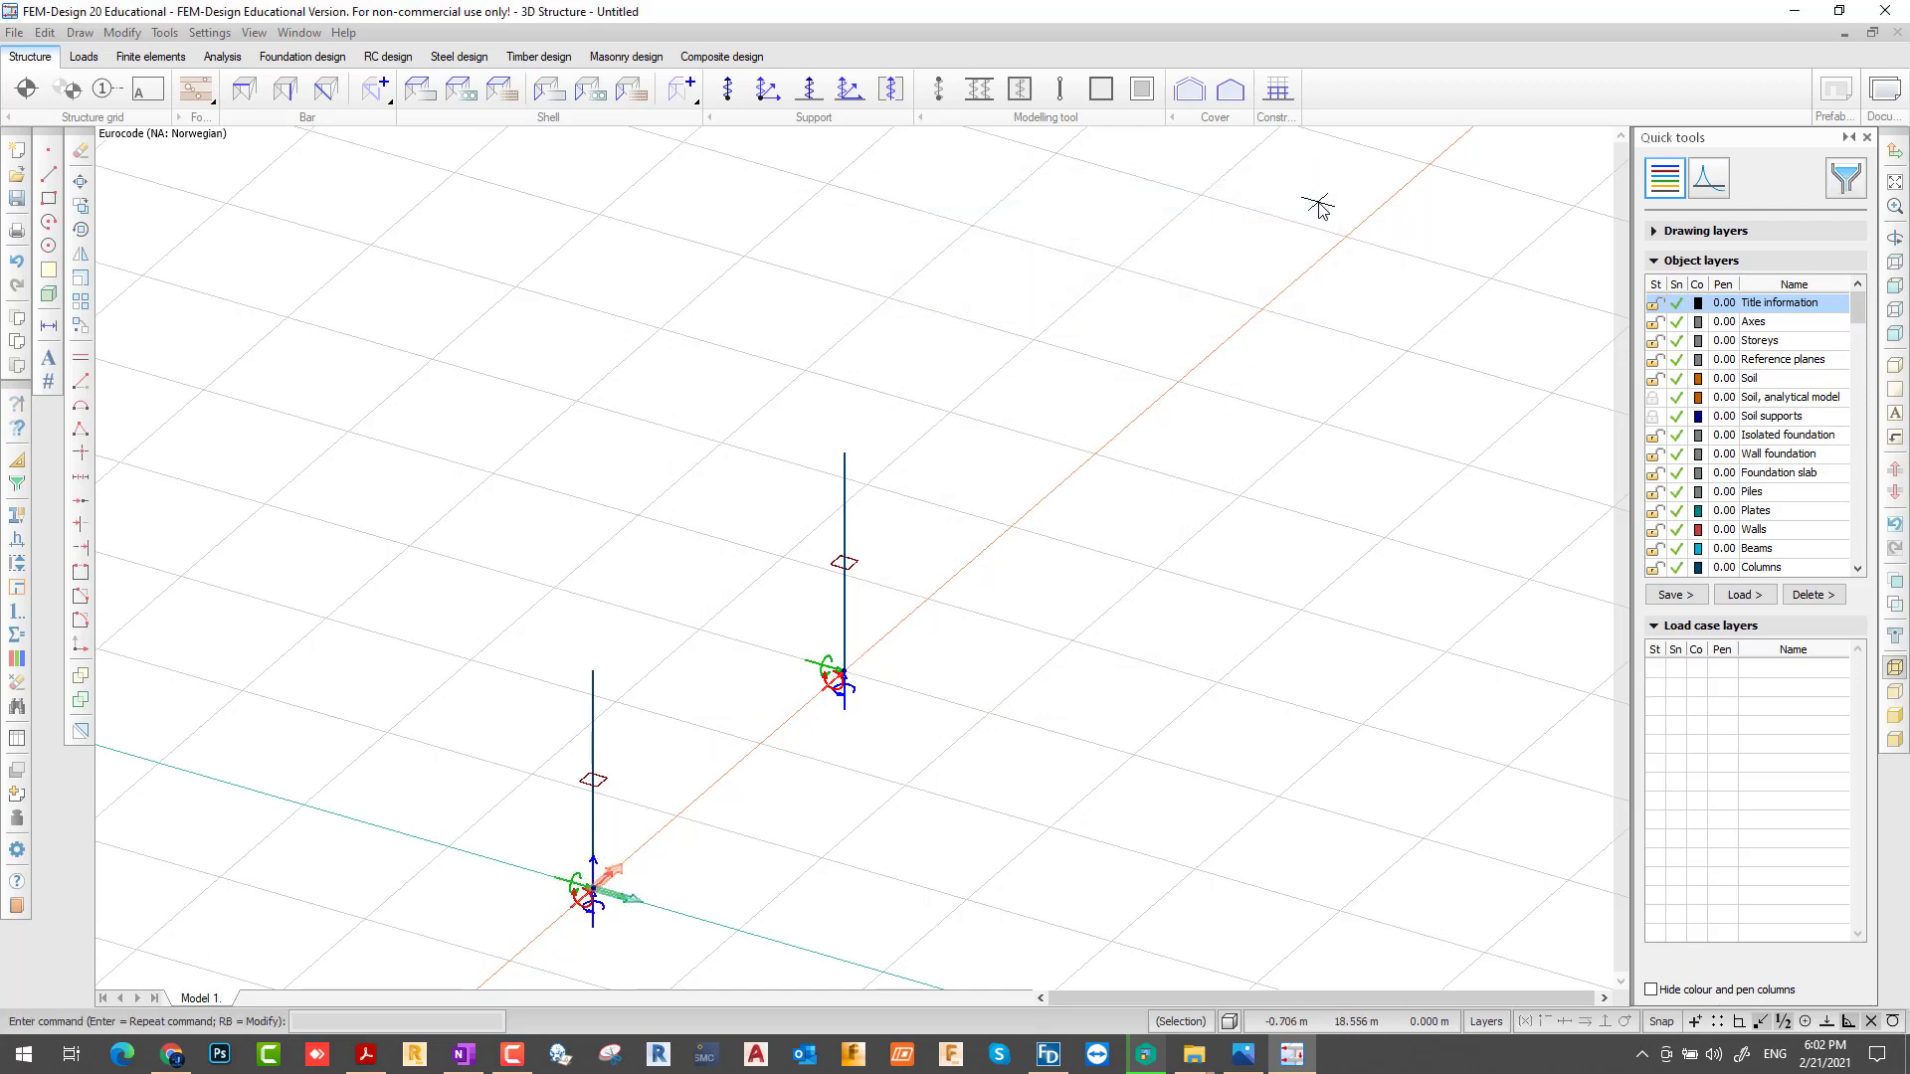
View the columns as shaded solids and return to the analytical line display
{"action": "scroll", "coordinate": [735, 594], "scroll_direction": "up", "scroll_amount": 2}
{"action": "scroll", "coordinate": [1061, 384], "scroll_direction": "down", "scroll_amount": 1}
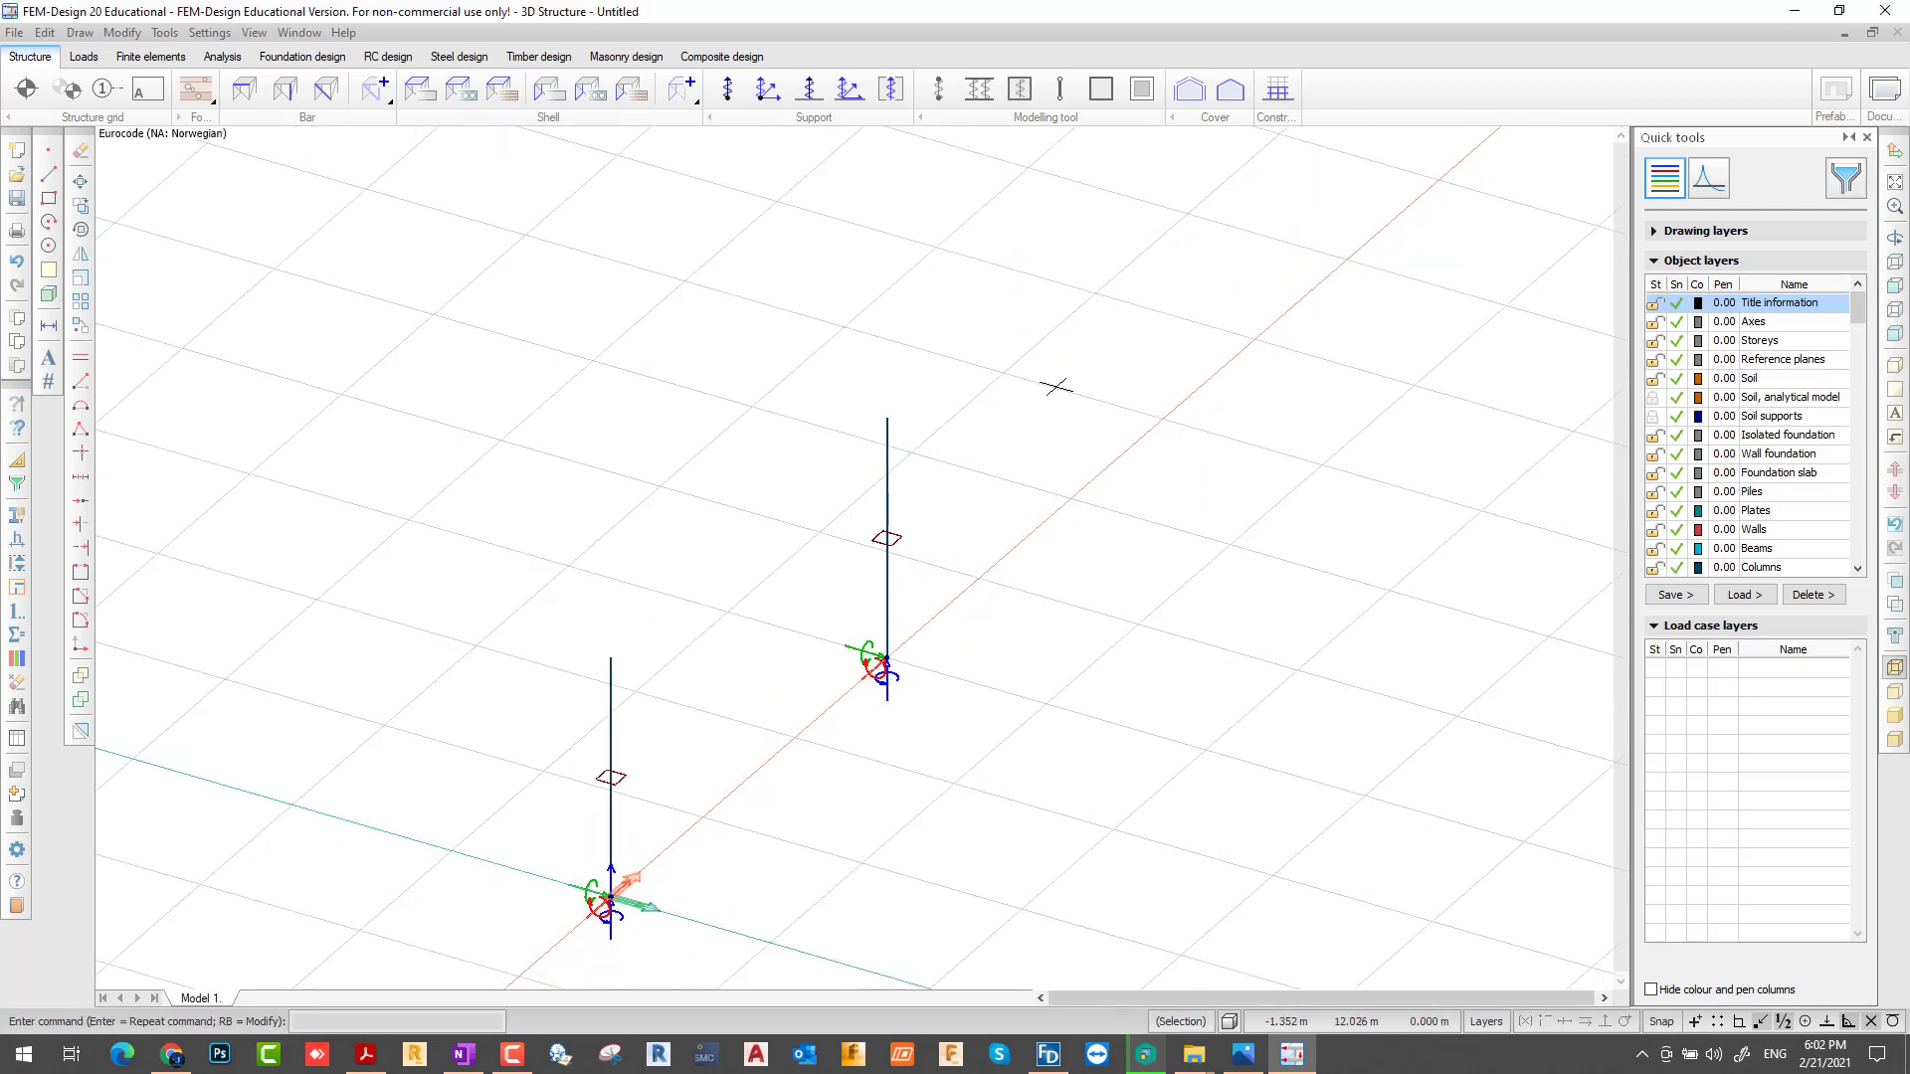
{"action": "left_click", "coordinate": [1895, 715]}
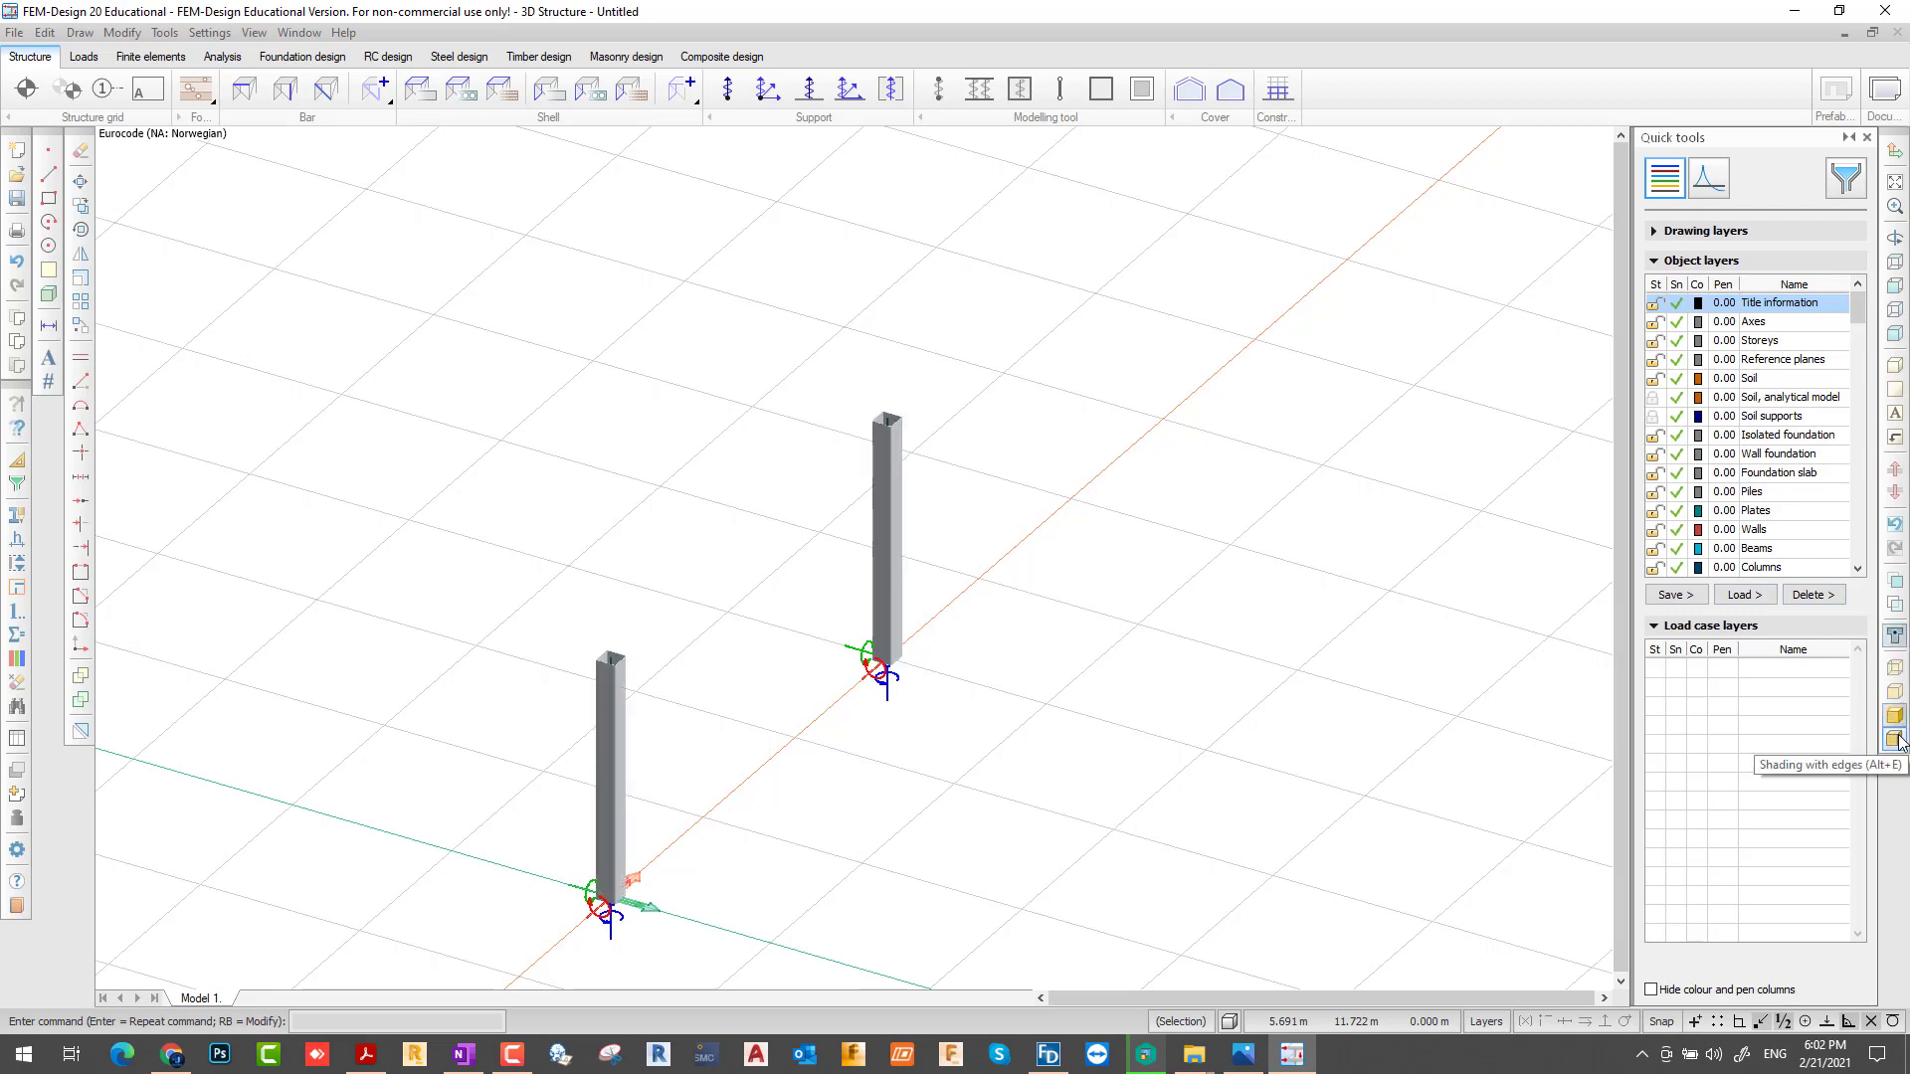
{"action": "left_click", "coordinate": [1896, 637]}
Define the beam with hinged ends, releasing phi,y' and phi,z' at both ends and keeping its HE-A section
{"action": "scroll", "coordinate": [716, 397], "scroll_direction": "up", "scroll_amount": 1}
{"action": "middle_click_drag", "start_coordinate": [716, 394], "coordinate": [759, 286]}
{"action": "left_click", "coordinate": [232, 90]}
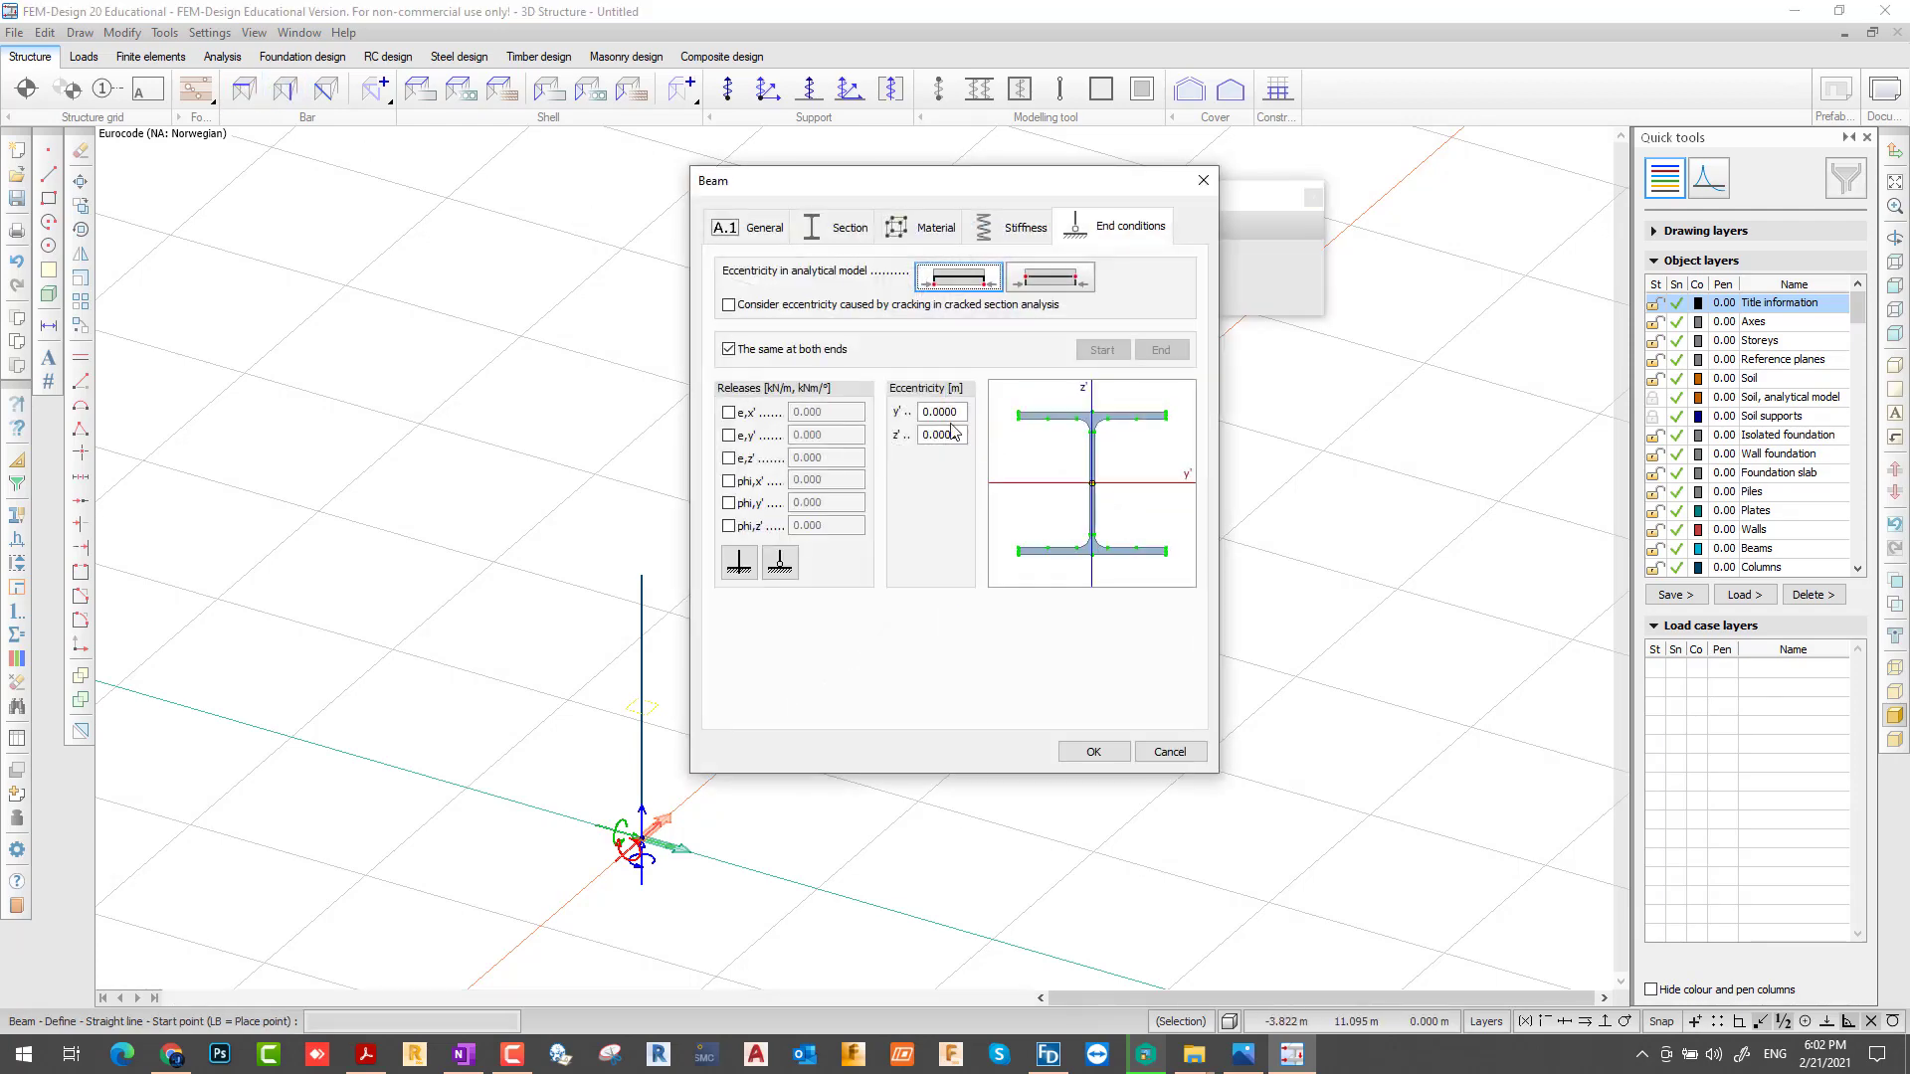
{"action": "left_click", "coordinate": [836, 227]}
{"action": "scroll", "coordinate": [806, 493], "scroll_direction": "down", "scroll_amount": 5}
{"action": "scroll", "coordinate": [808, 502], "scroll_direction": "up", "scroll_amount": 5}
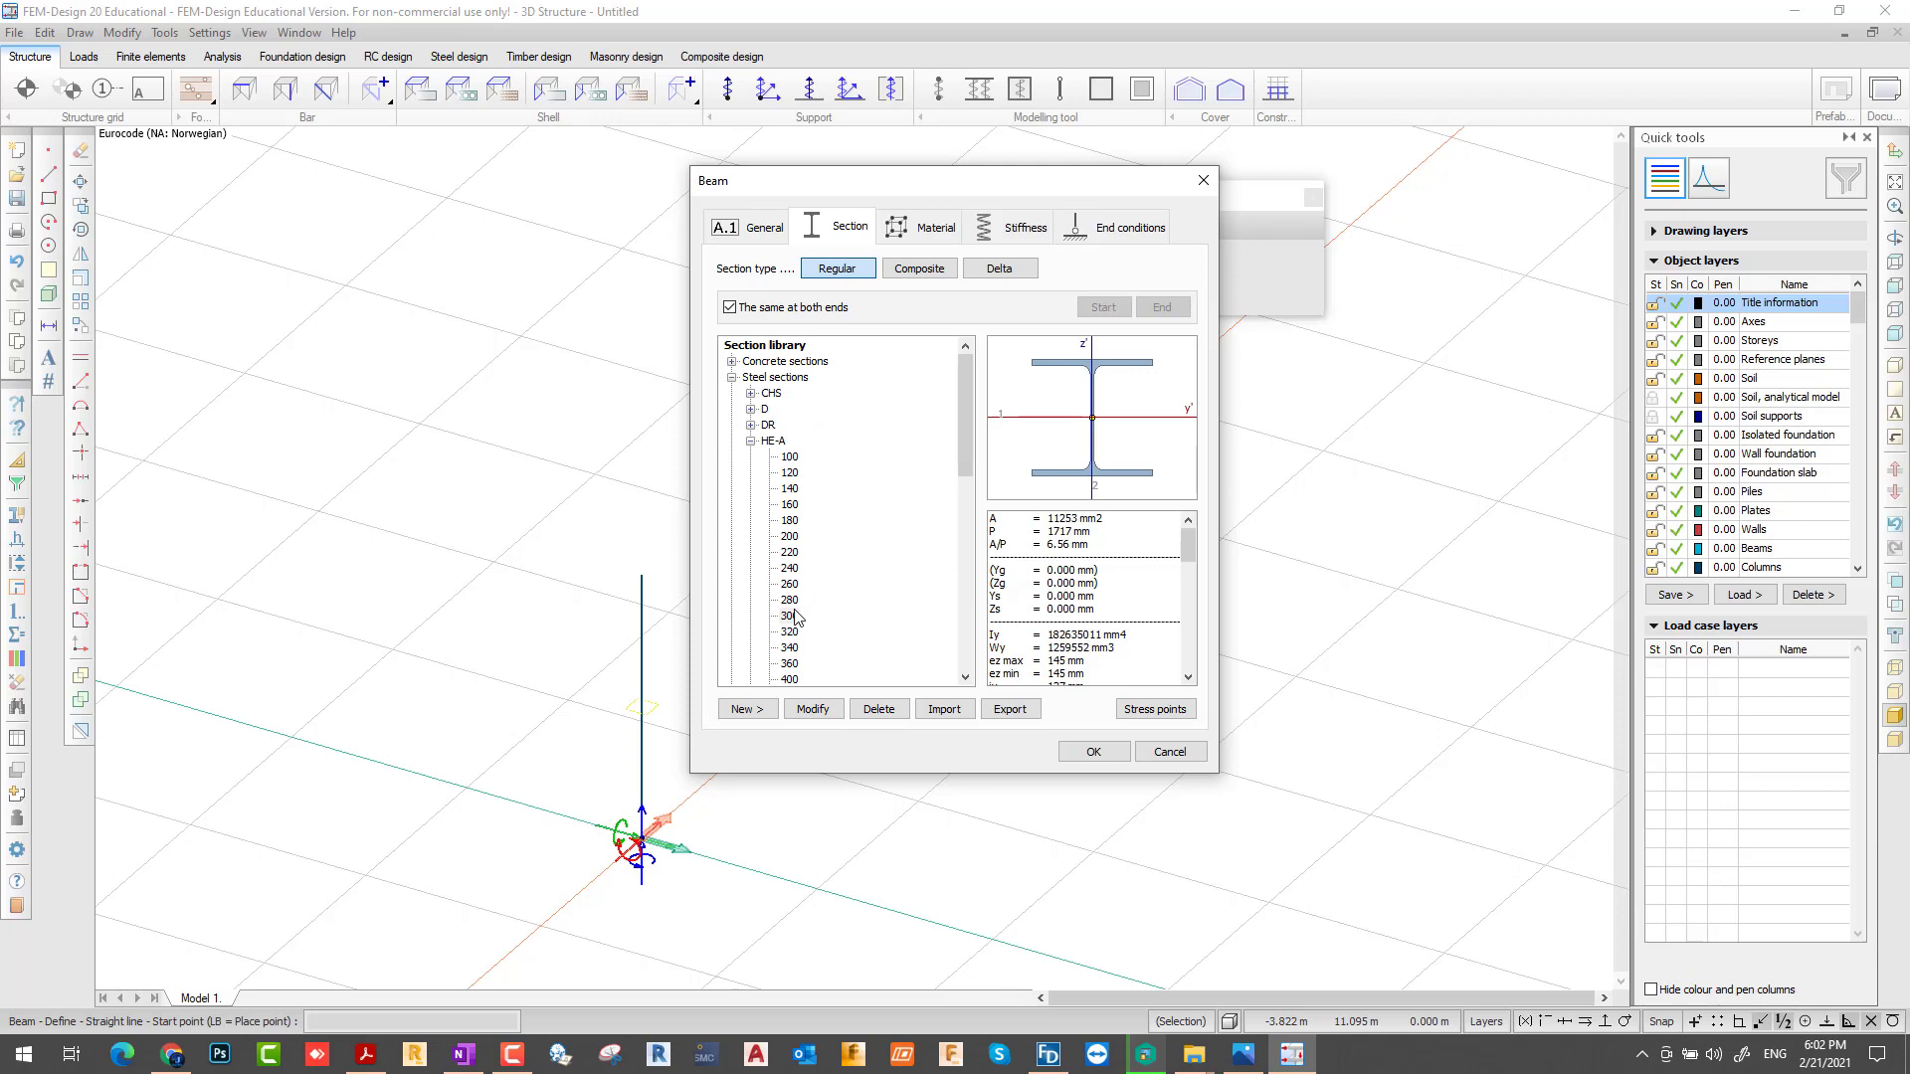
{"action": "left_click", "coordinate": [1126, 235]}
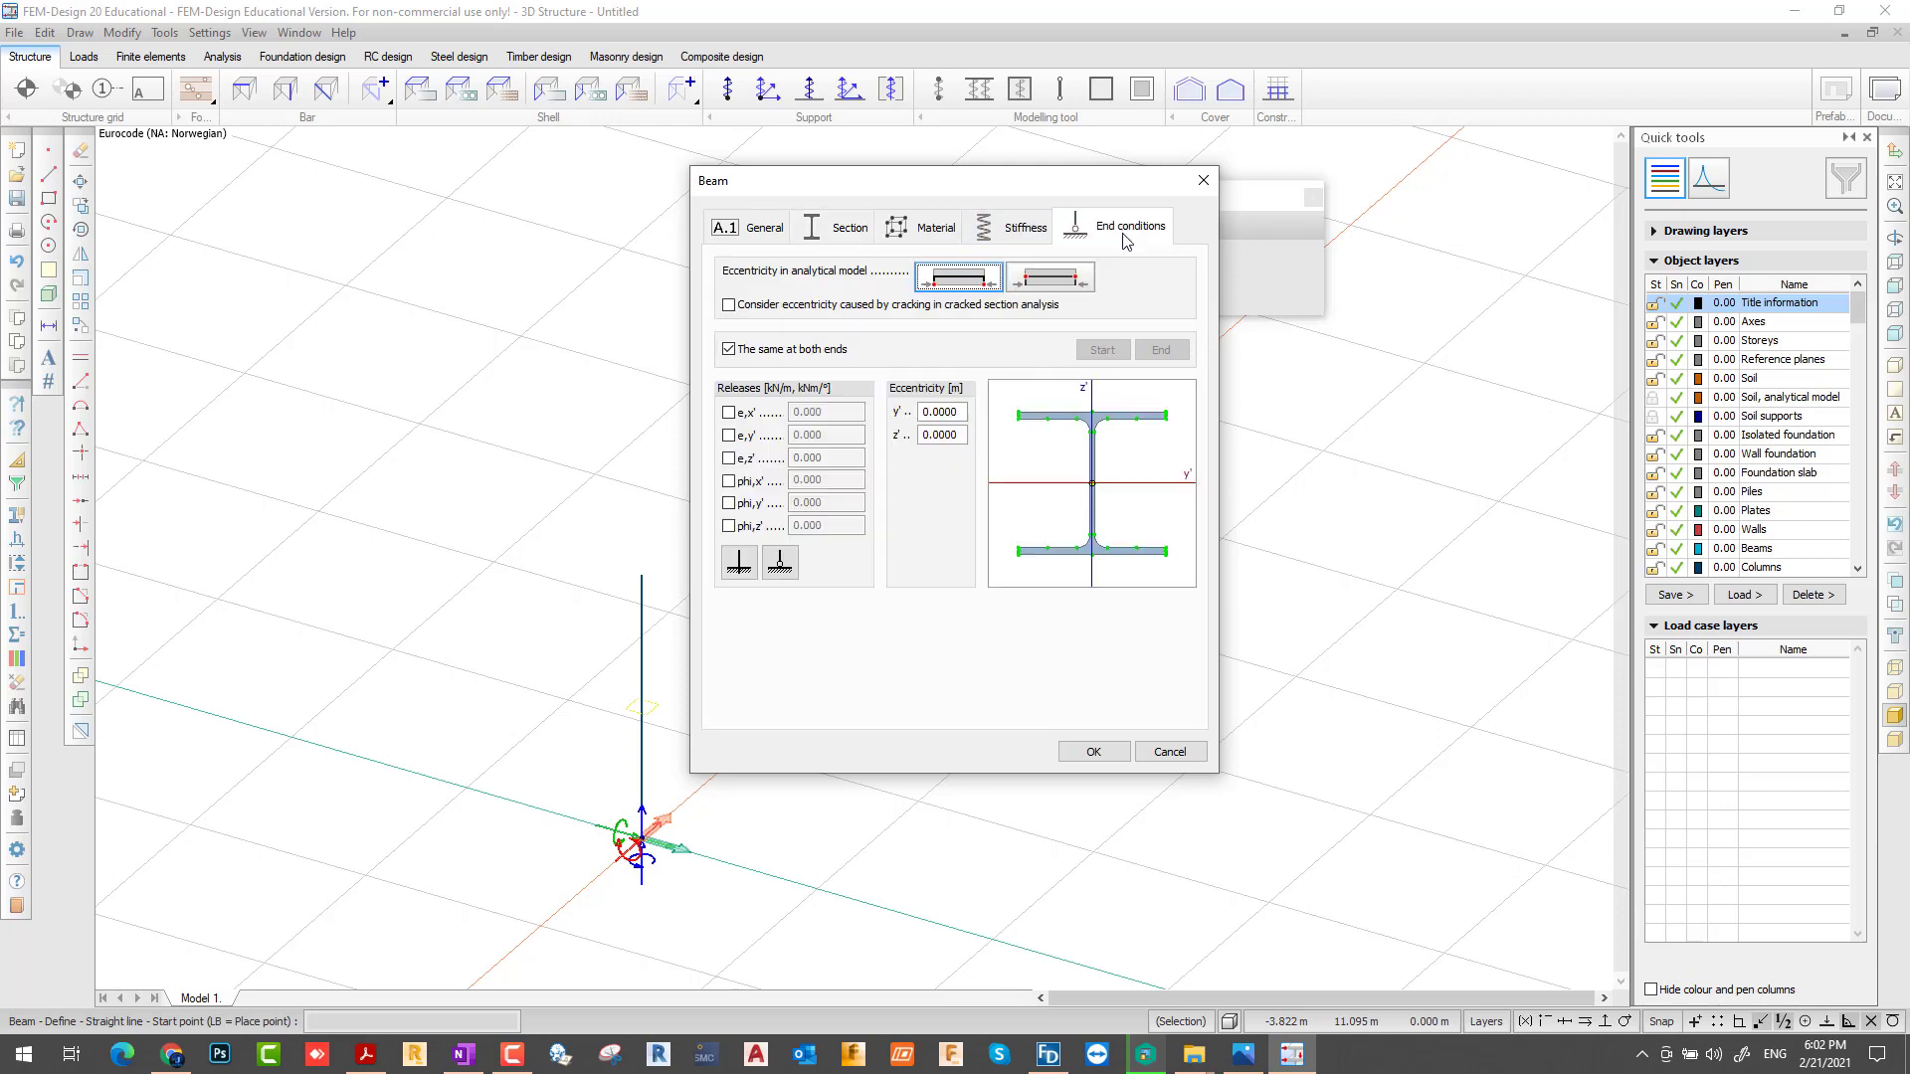
{"action": "left_click", "coordinate": [780, 563]}
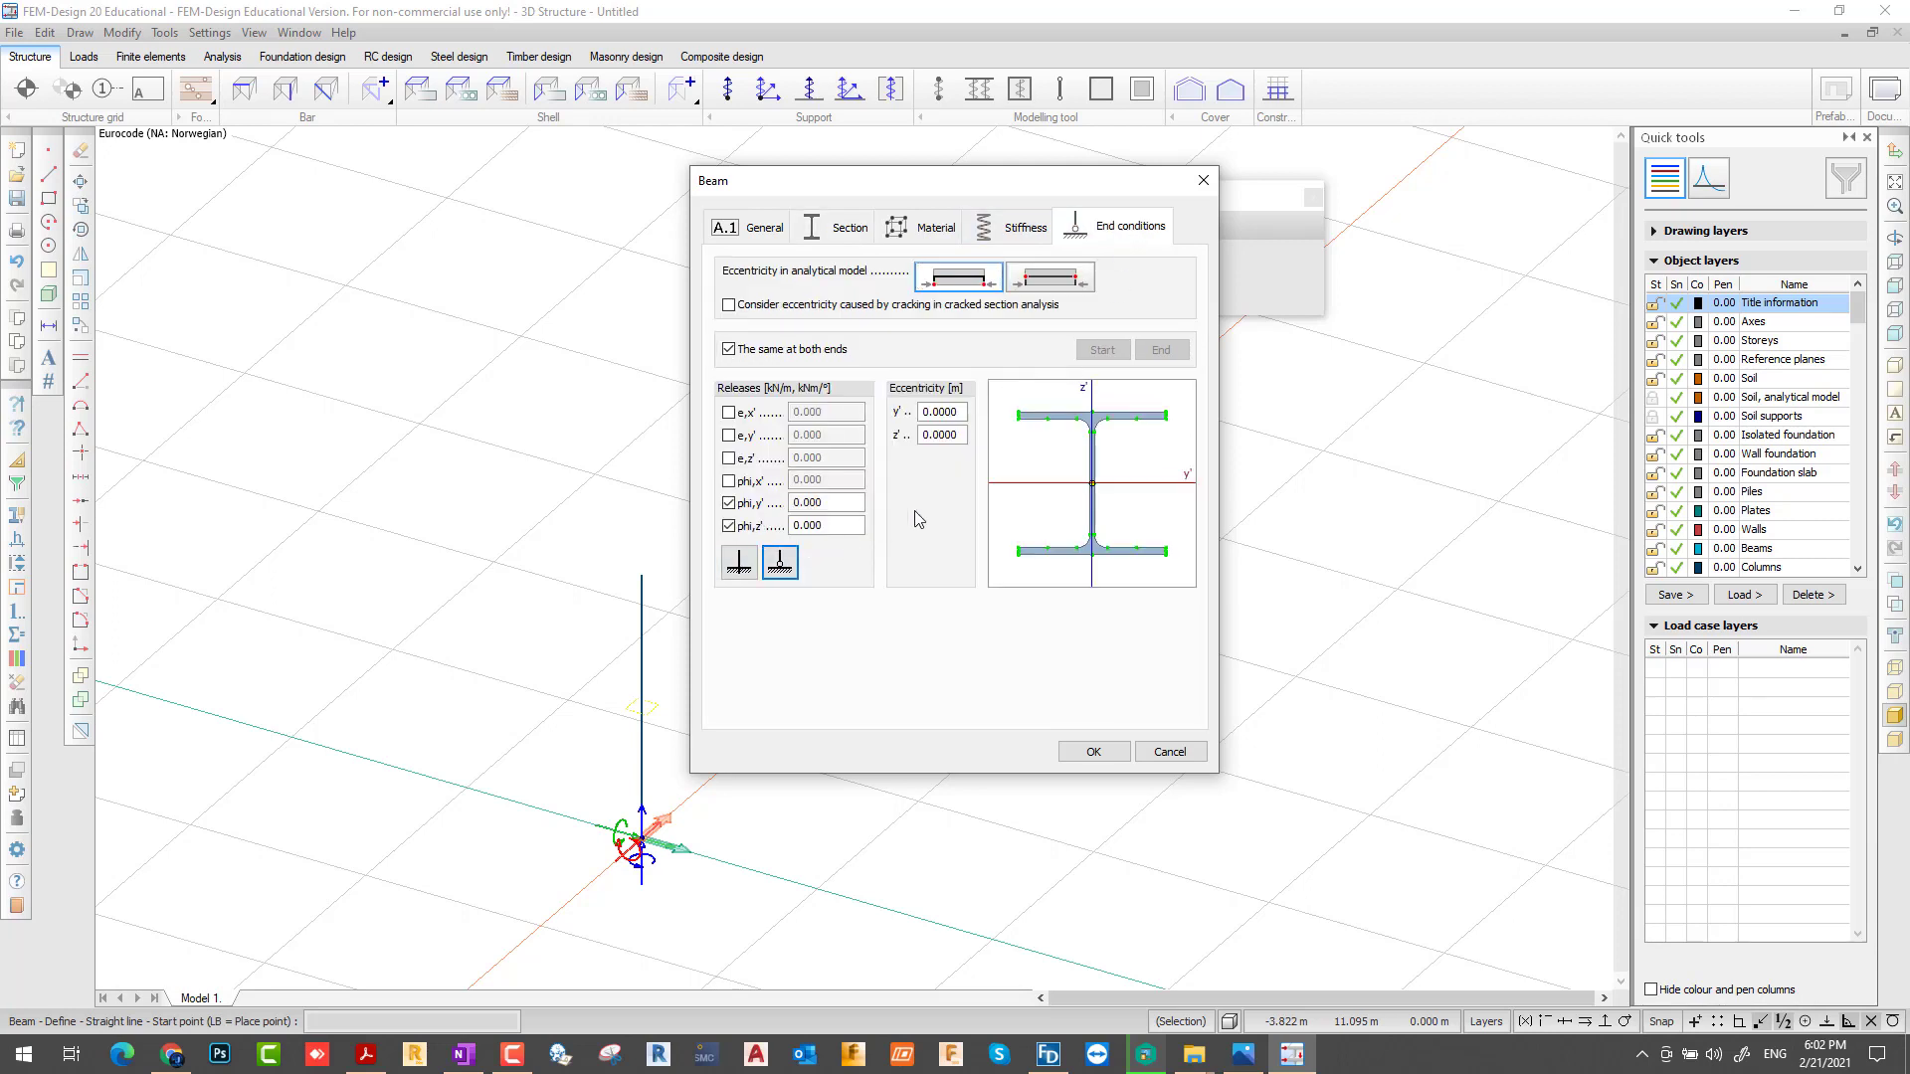
{"action": "left_click", "coordinate": [1094, 748]}
Draw a straight beam connecting the tops of the two columns
{"action": "scroll", "coordinate": [1013, 587], "scroll_direction": "down", "scroll_amount": 3}
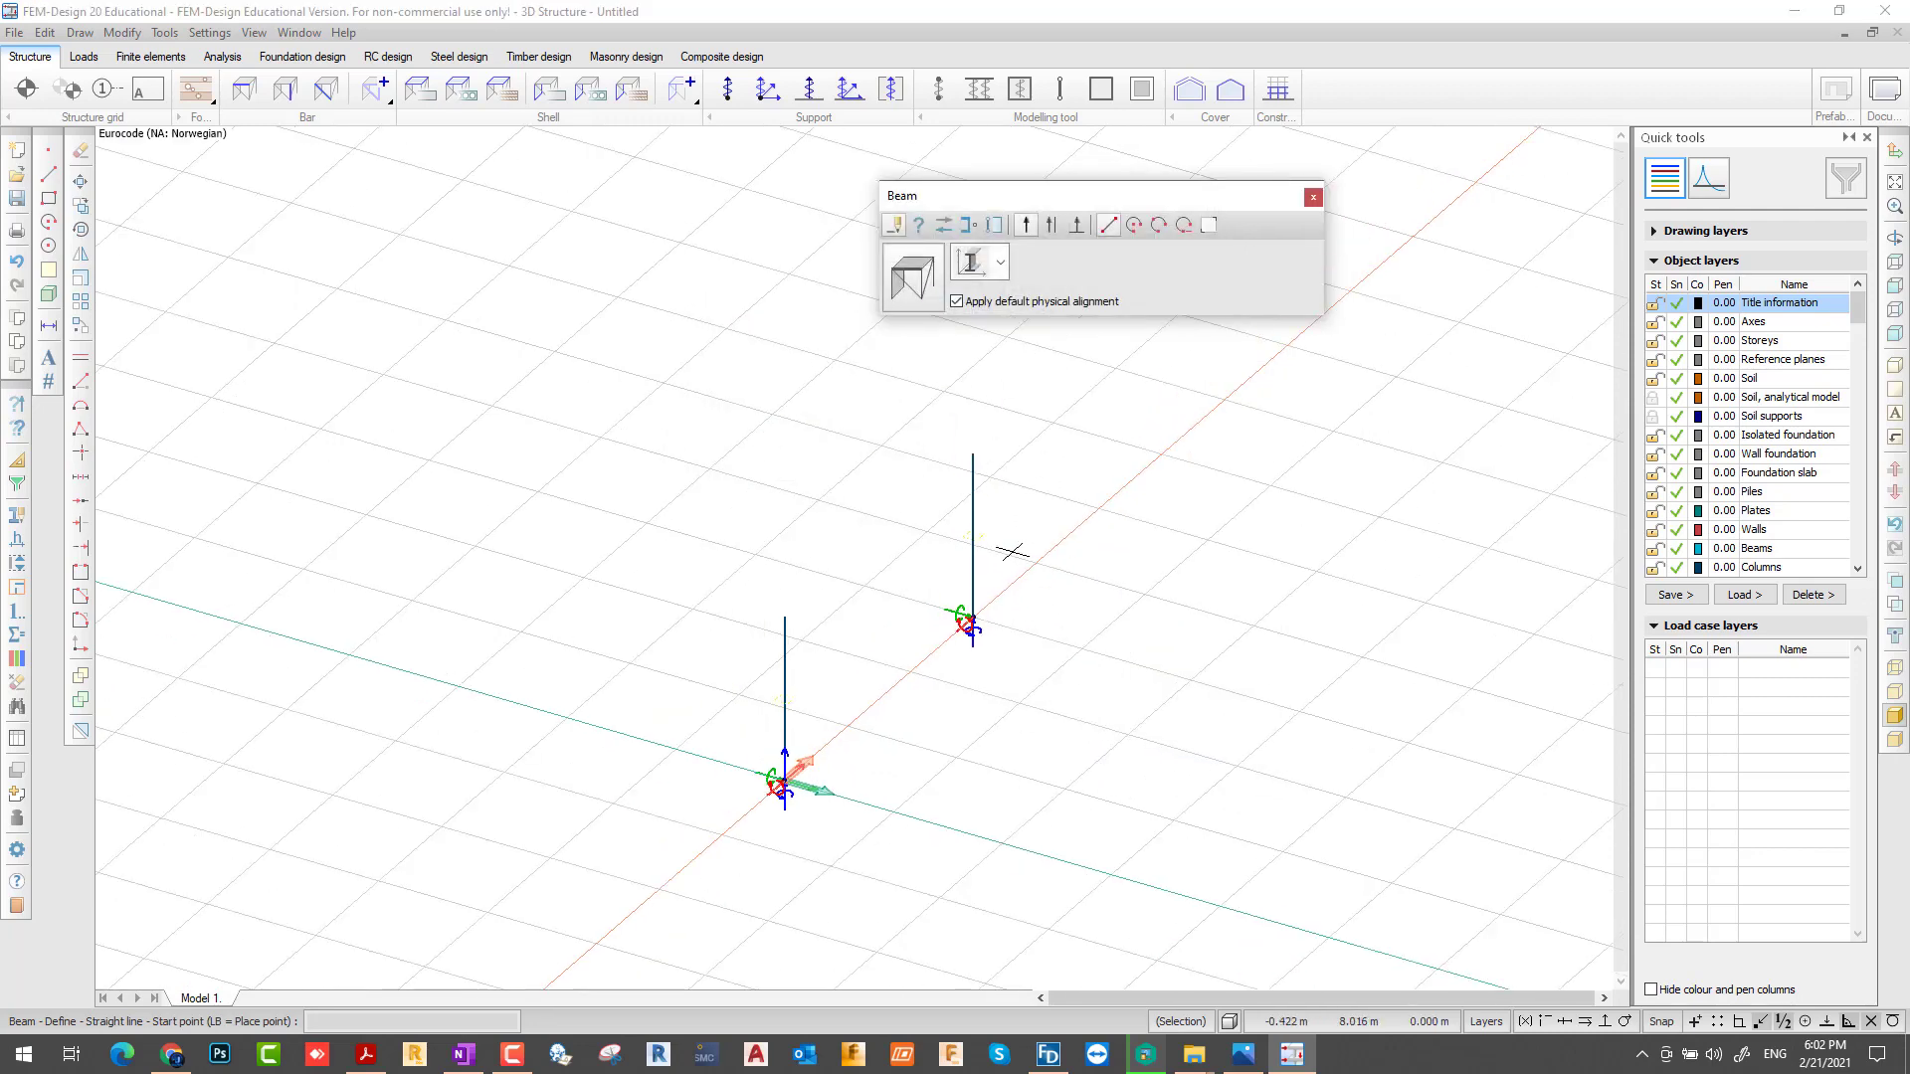
{"action": "scroll", "coordinate": [1000, 579], "scroll_direction": "up", "scroll_amount": 2}
{"action": "left_click", "coordinate": [961, 423]}
{"action": "left_click", "coordinate": [709, 640]}
{"action": "left_click", "coordinate": [1316, 199]}
{"action": "scroll", "coordinate": [1023, 418], "scroll_direction": "down", "scroll_amount": 1}
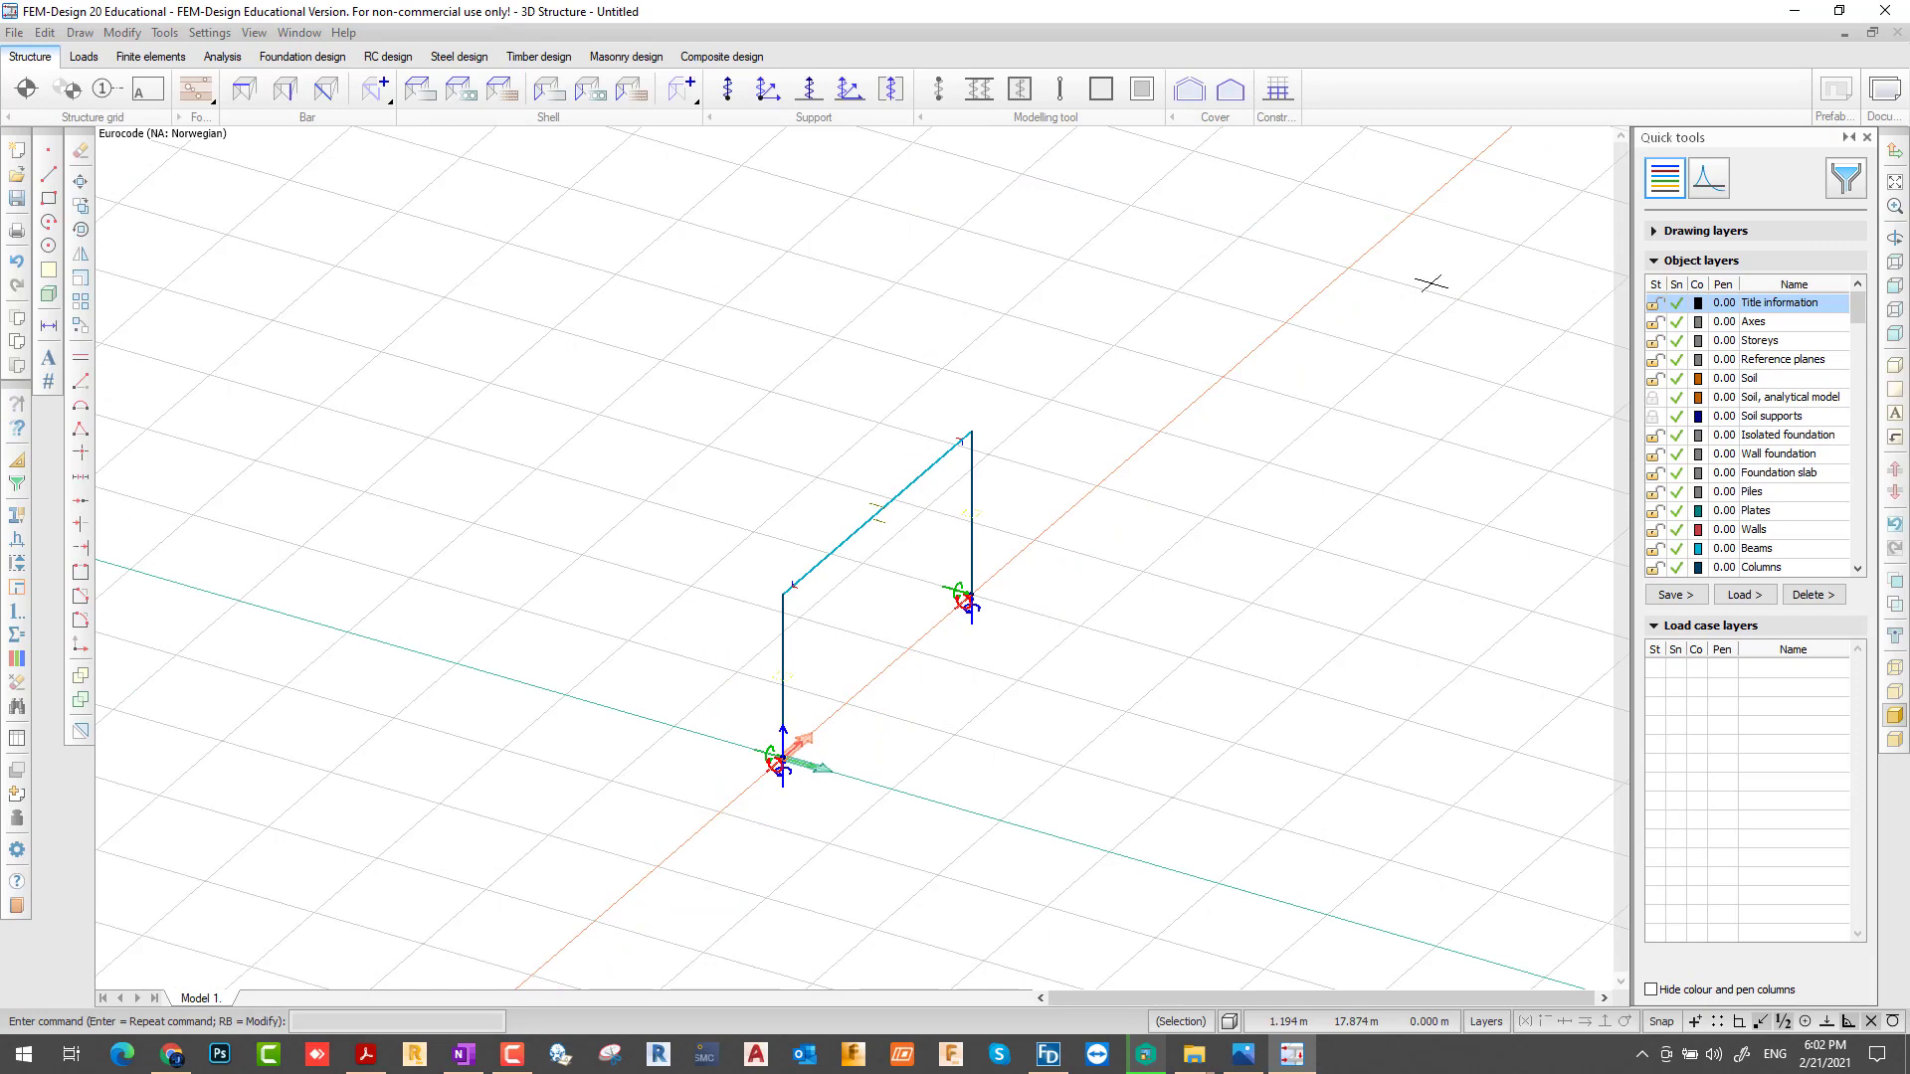
Copy both columns and the beam upward from the column base to the column top to form a second storey
{"action": "middle_click_drag", "start_coordinate": [1151, 605], "coordinate": [1032, 550]}
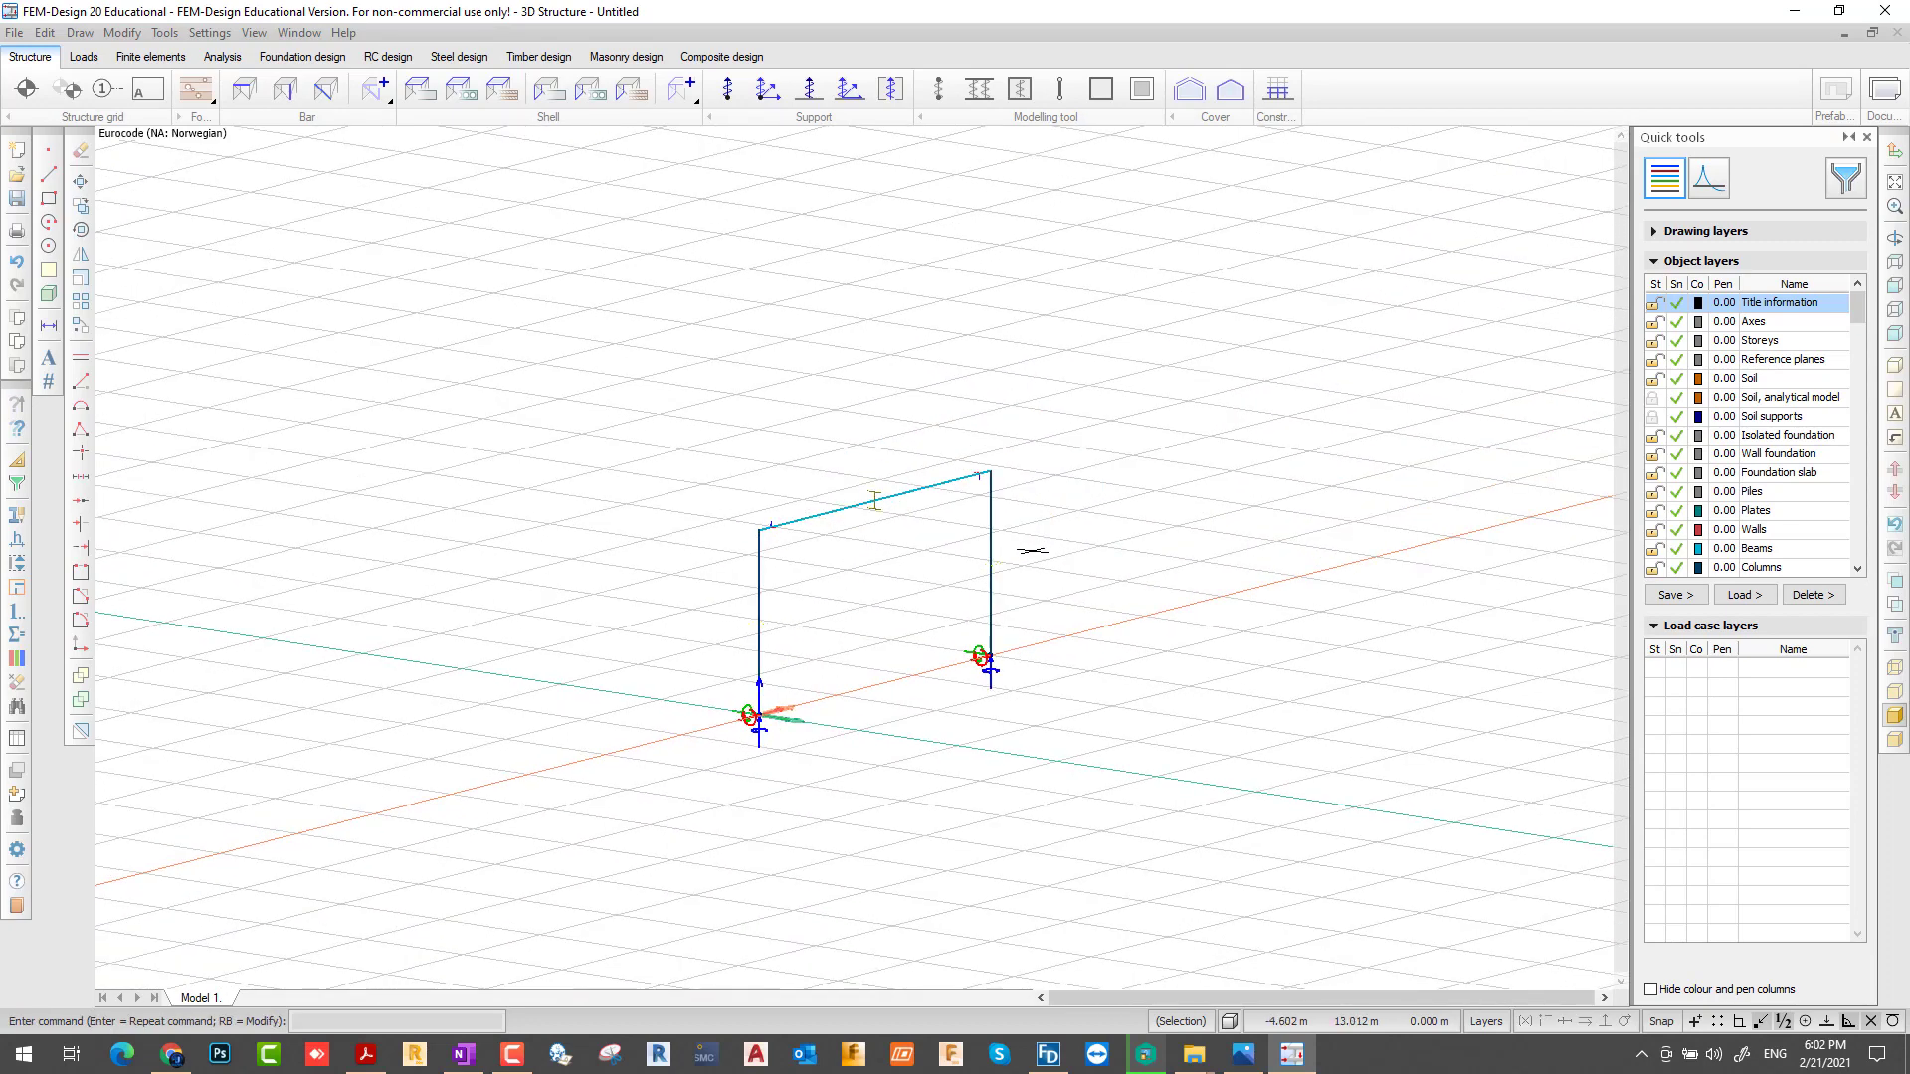
{"action": "left_click", "coordinate": [80, 205]}
{"action": "left_click", "coordinate": [1072, 594]}
{"action": "left_click", "coordinate": [624, 335]}
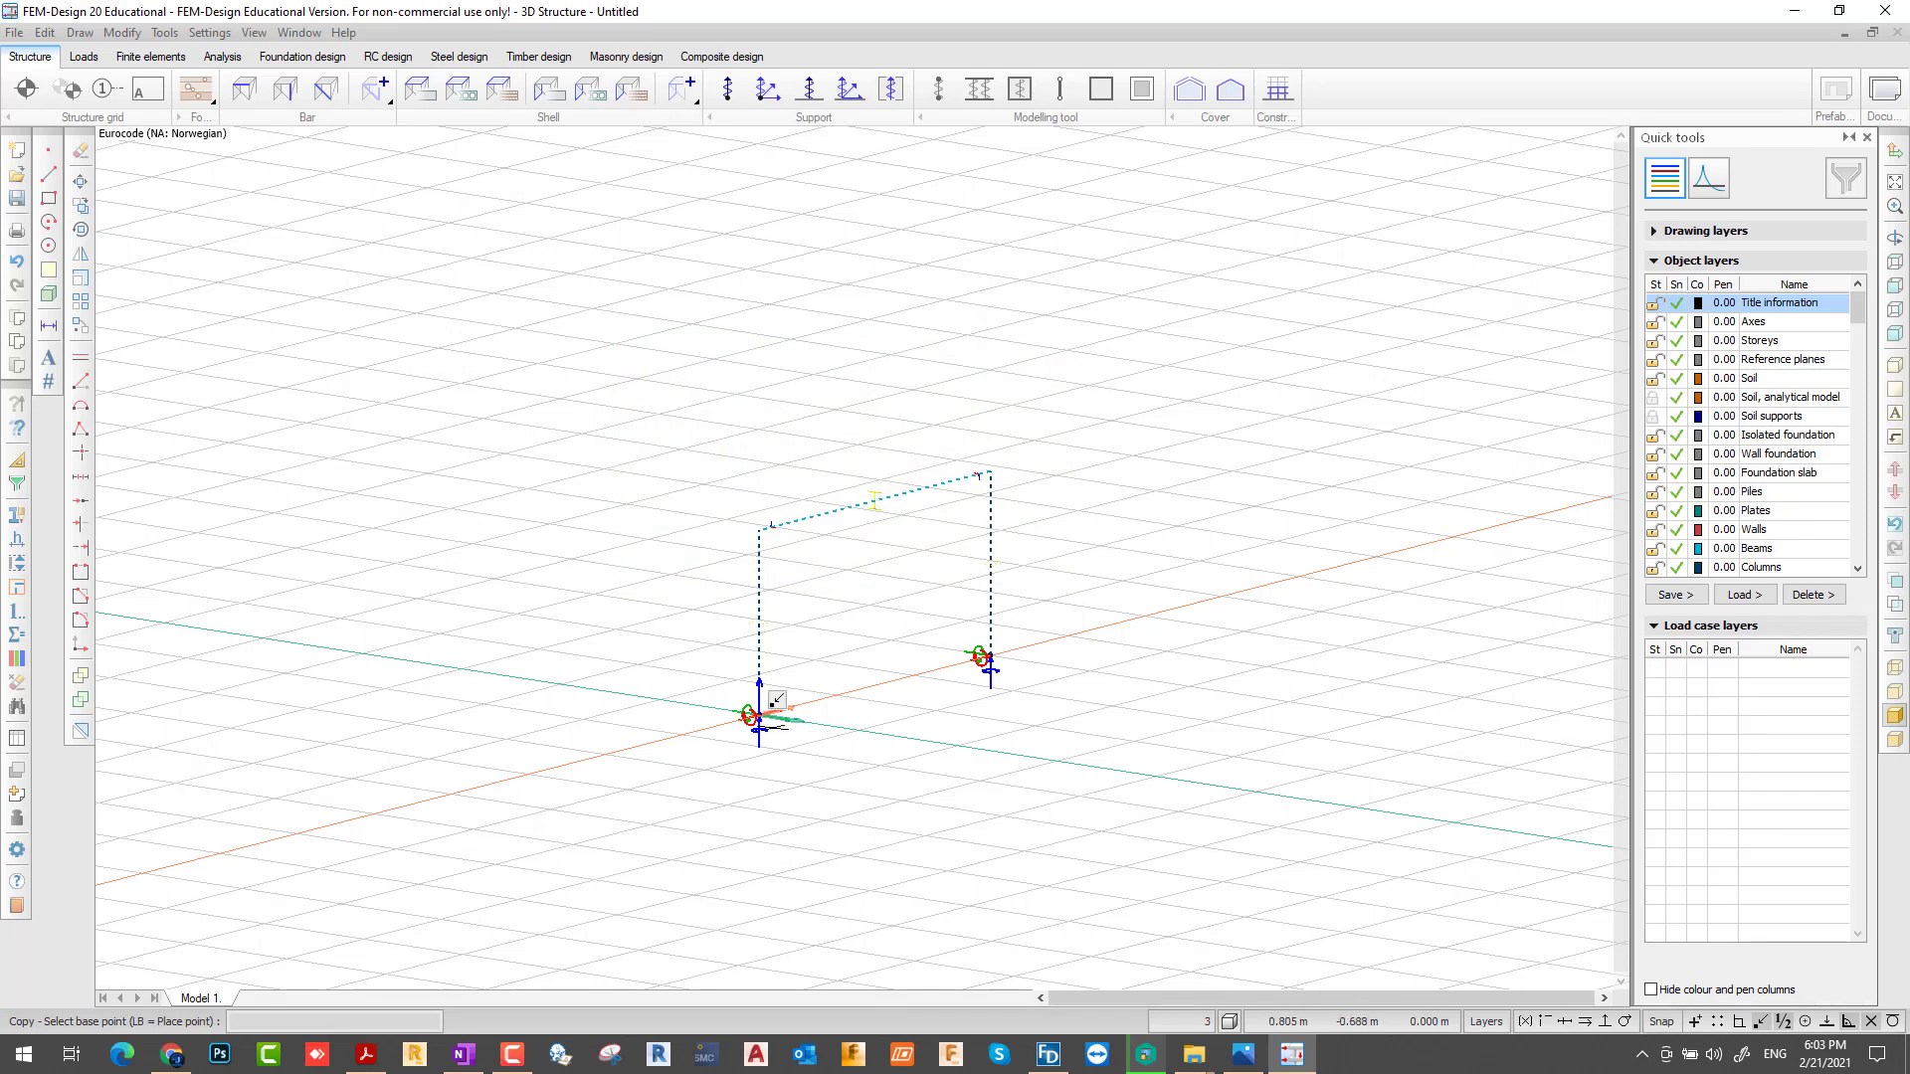
{"action": "left_click", "coordinate": [759, 718]}
{"action": "left_click", "coordinate": [759, 533]}
{"action": "right_click", "coordinate": [1042, 465]}
{"action": "scroll", "coordinate": [1049, 464], "scroll_direction": "up", "scroll_amount": 2}
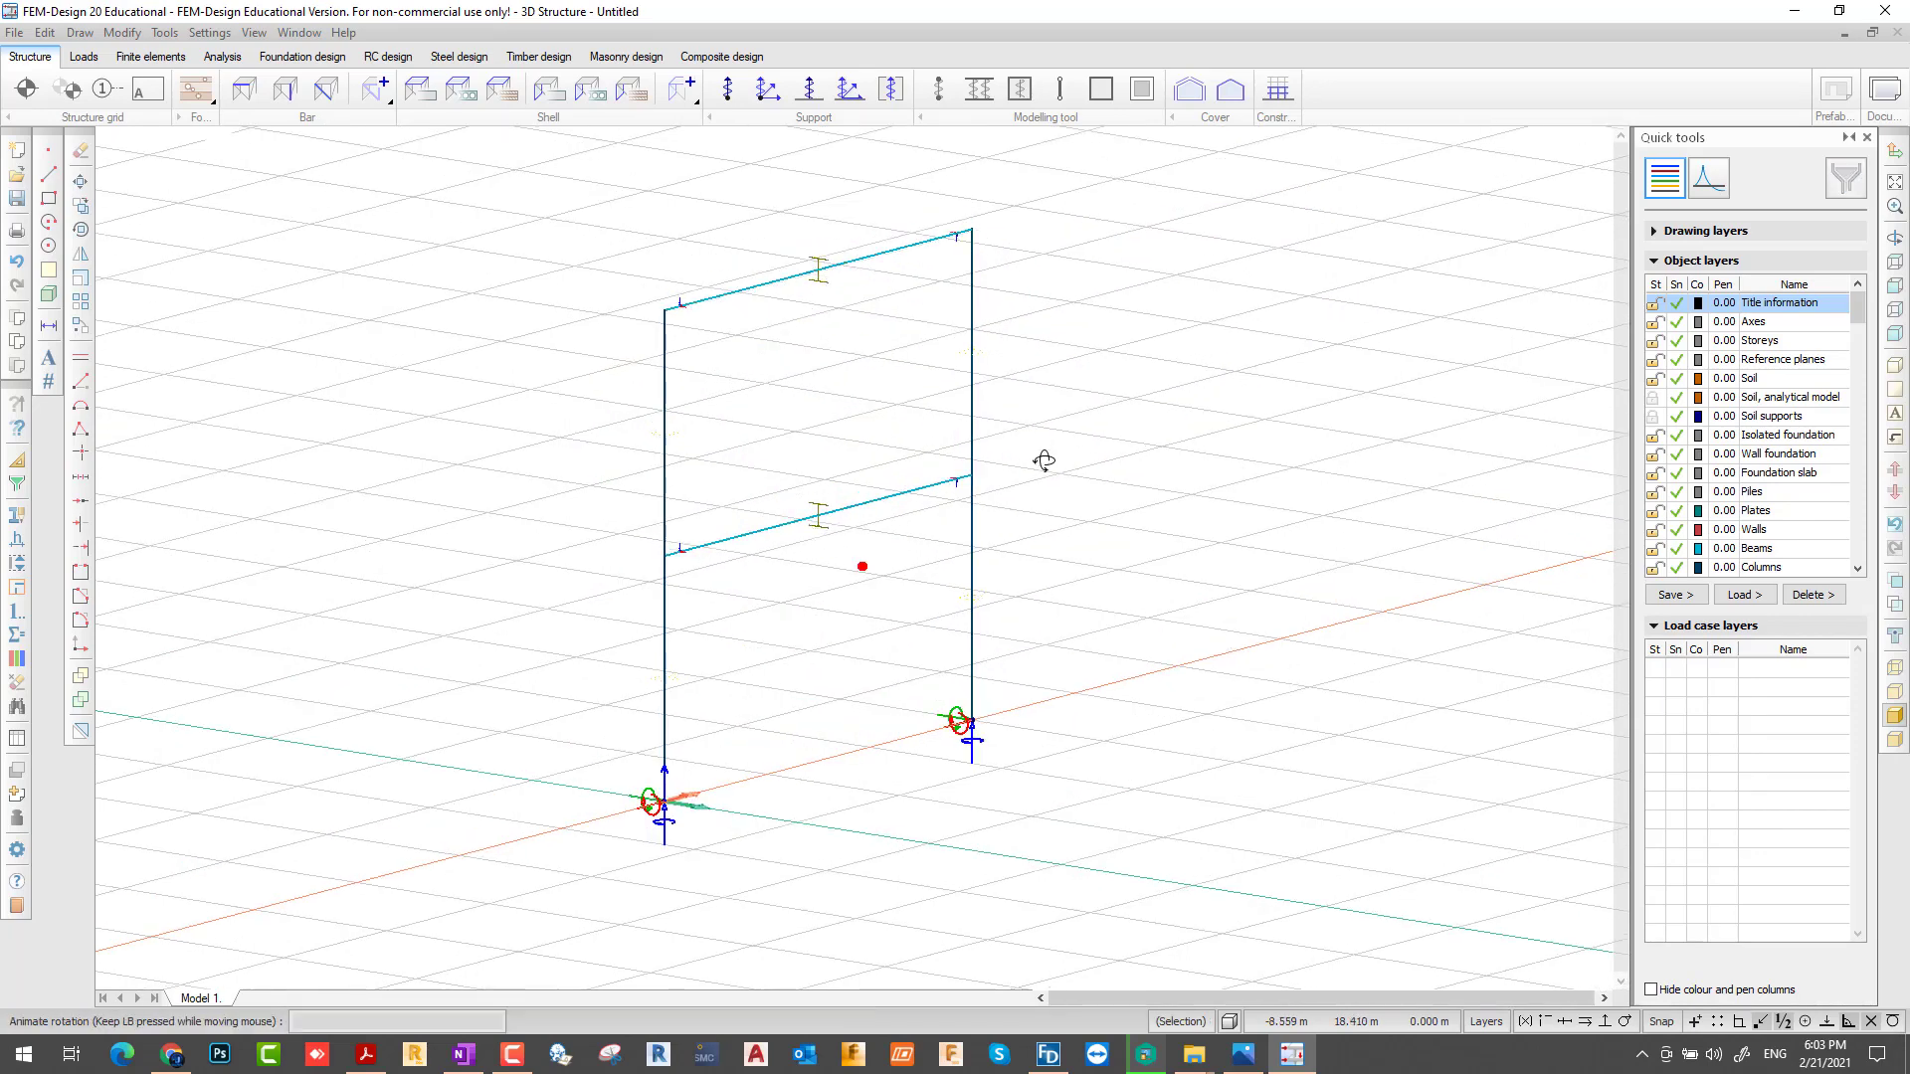
{"action": "scroll", "coordinate": [1049, 448], "scroll_direction": "up", "scroll_amount": 2}
{"action": "key", "text": "Escape"}
{"action": "scroll", "coordinate": [1024, 602], "scroll_direction": "down", "scroll_amount": 1}
{"action": "scroll", "coordinate": [814, 215], "scroll_direction": "up", "scroll_amount": 1}
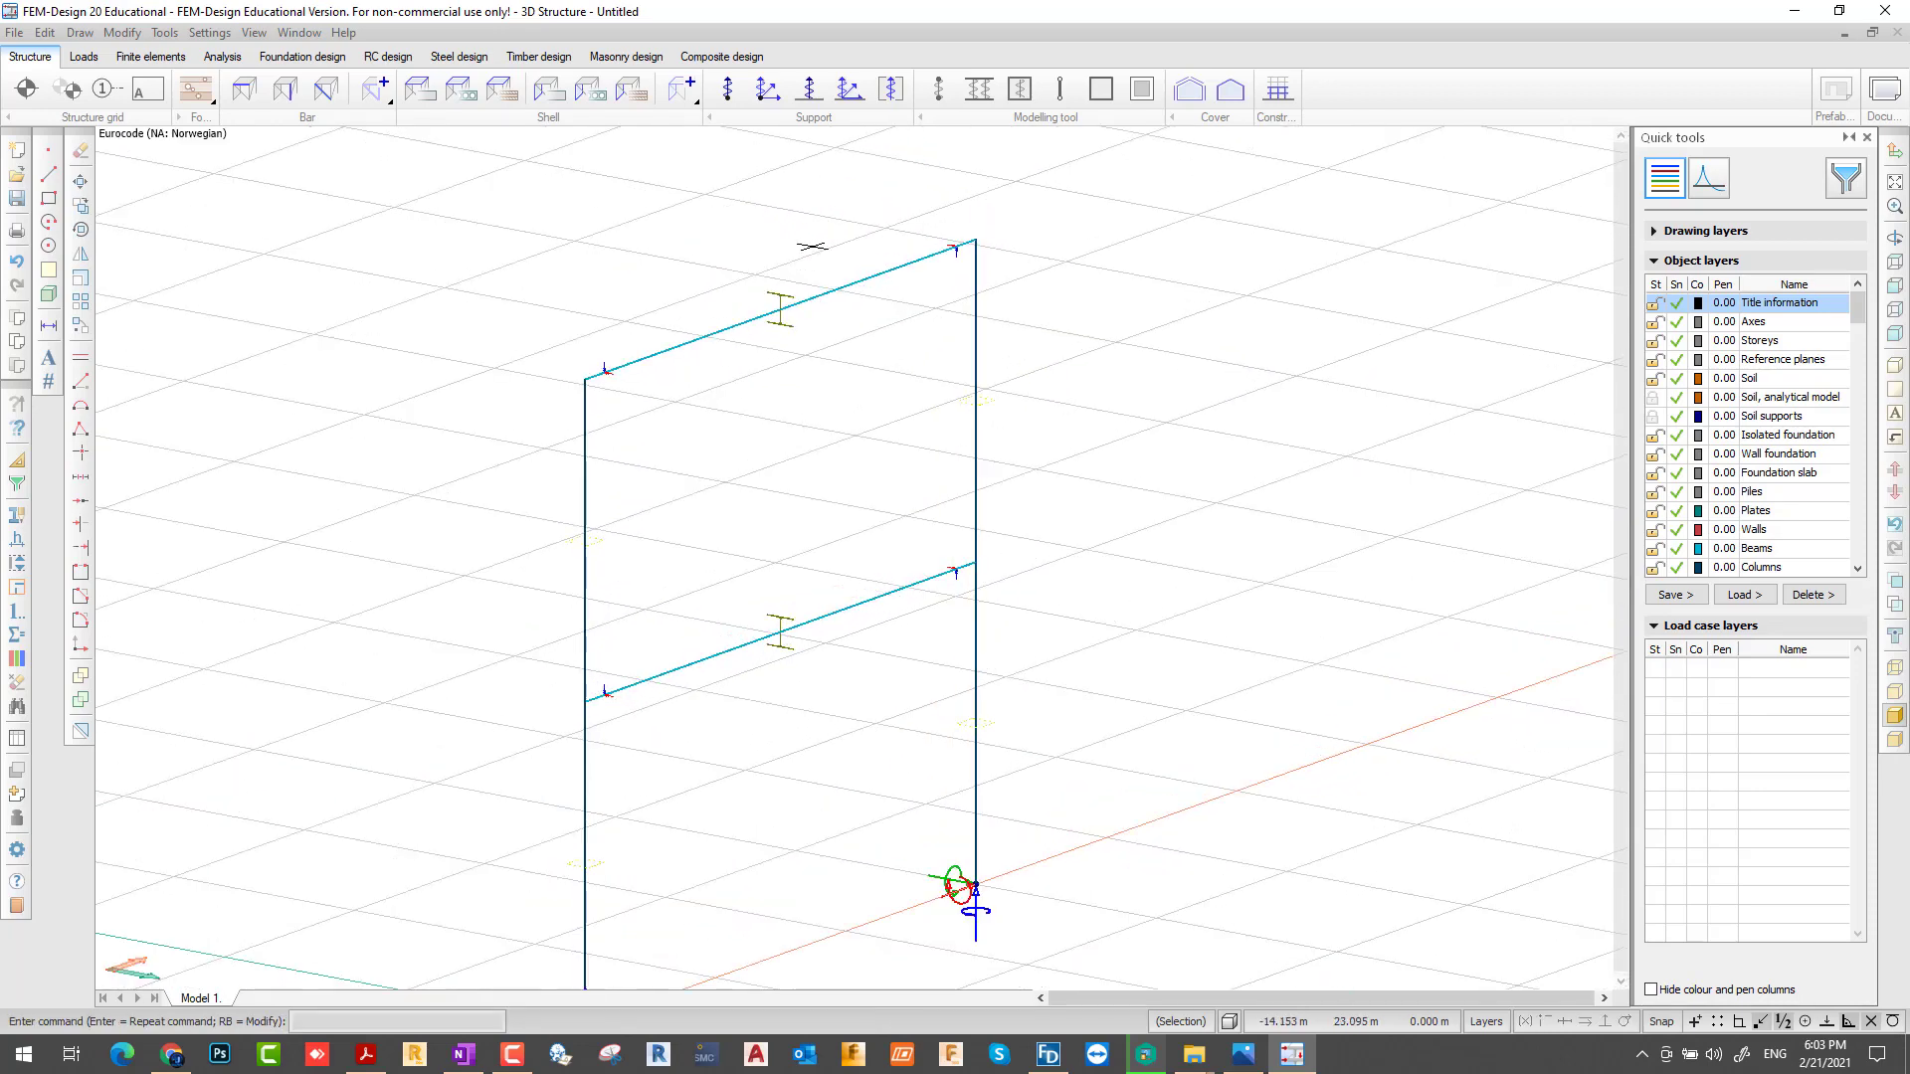
{"action": "scroll", "coordinate": [771, 235], "scroll_direction": "down", "scroll_amount": 1}
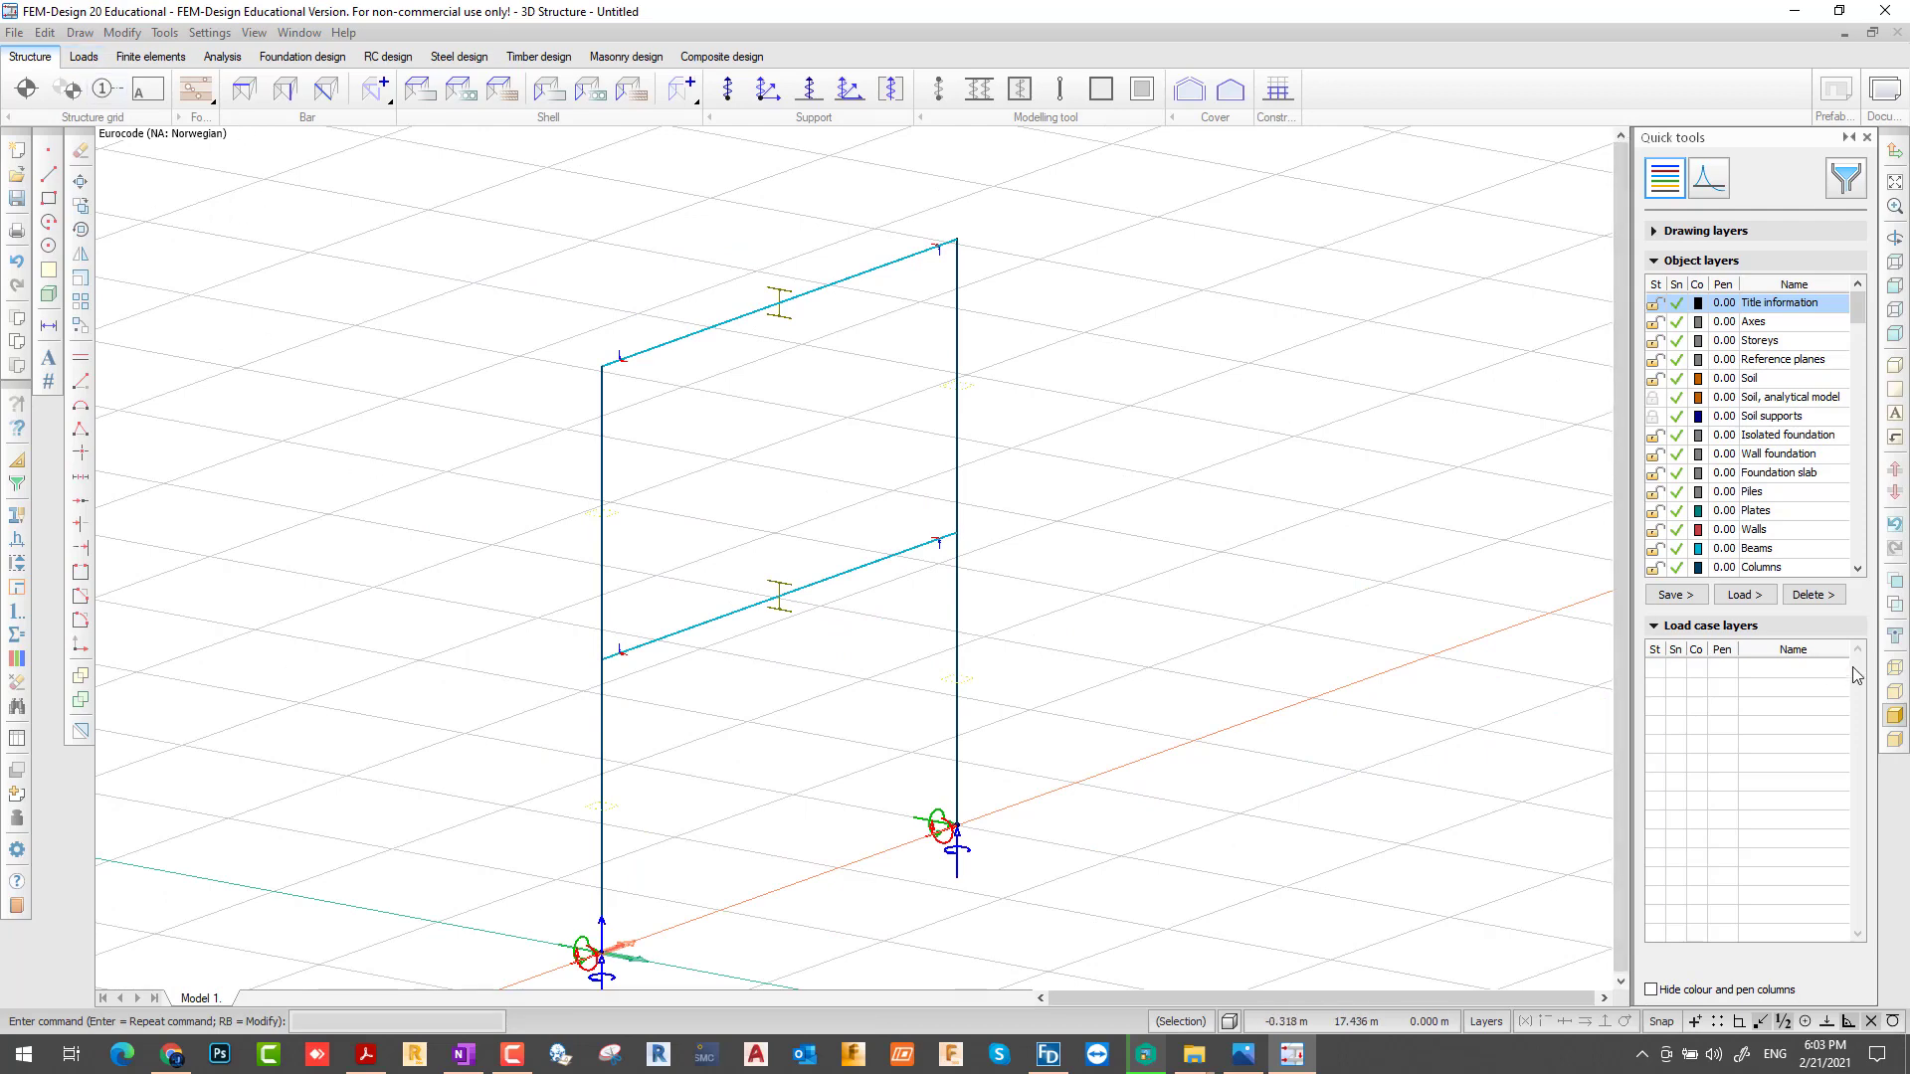
Check the two-storey frame as shaded solids and colour its beams and columns by cross-section with a colour schema
{"action": "left_click", "coordinate": [1895, 635]}
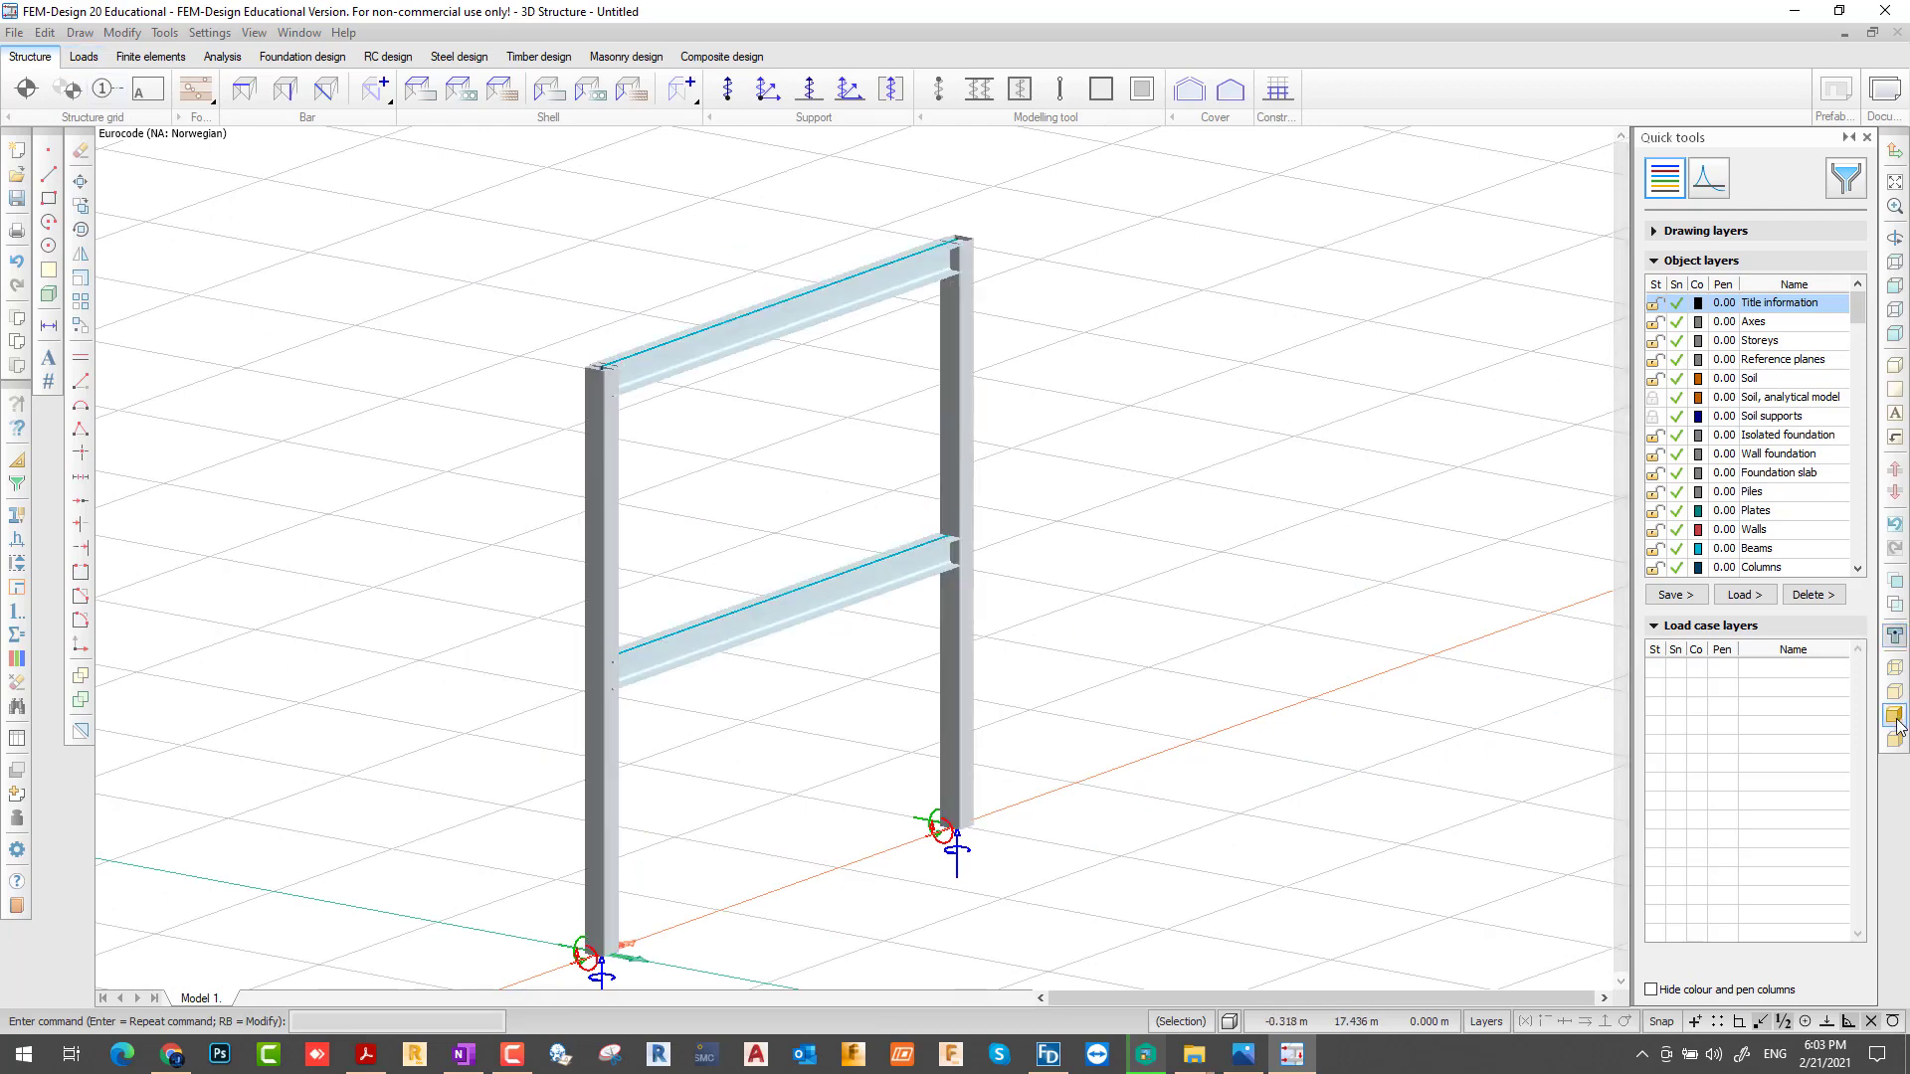
{"action": "left_click", "coordinate": [1895, 634]}
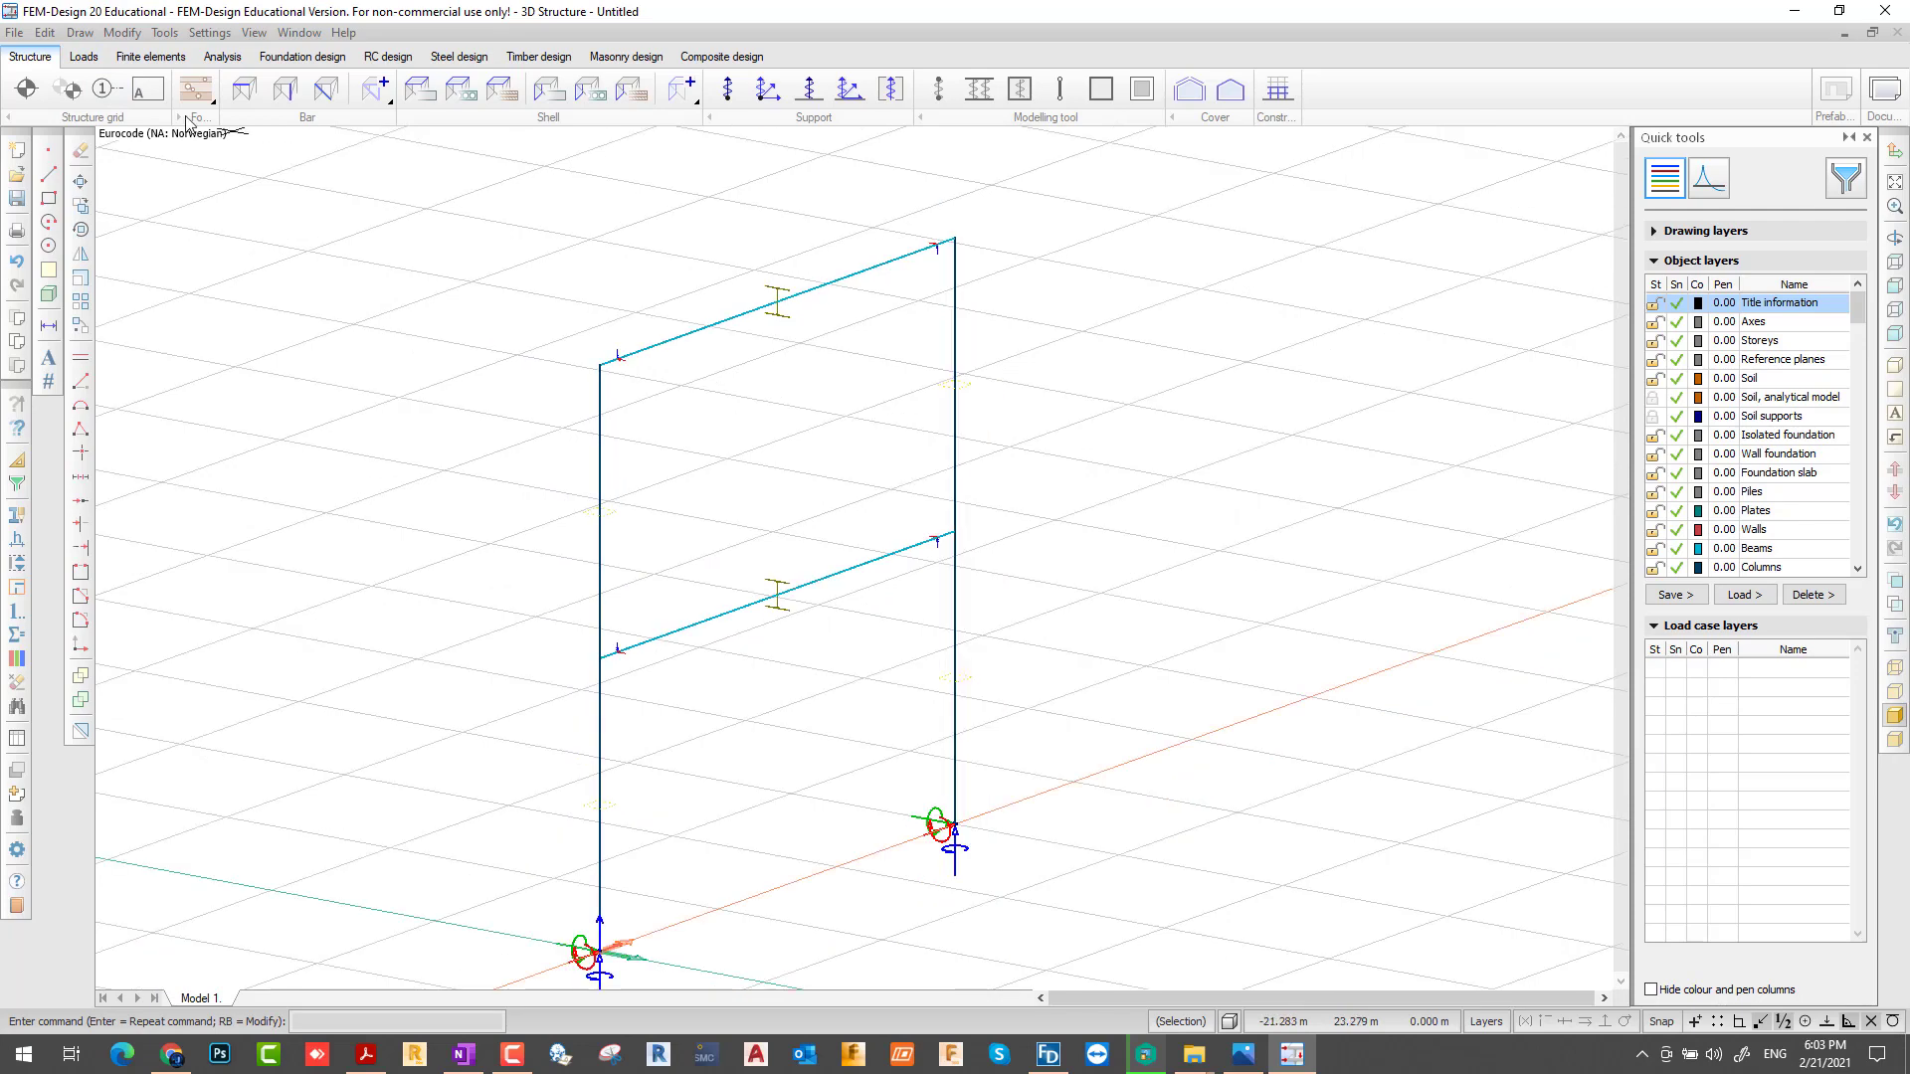
{"action": "left_click", "coordinate": [17, 659]}
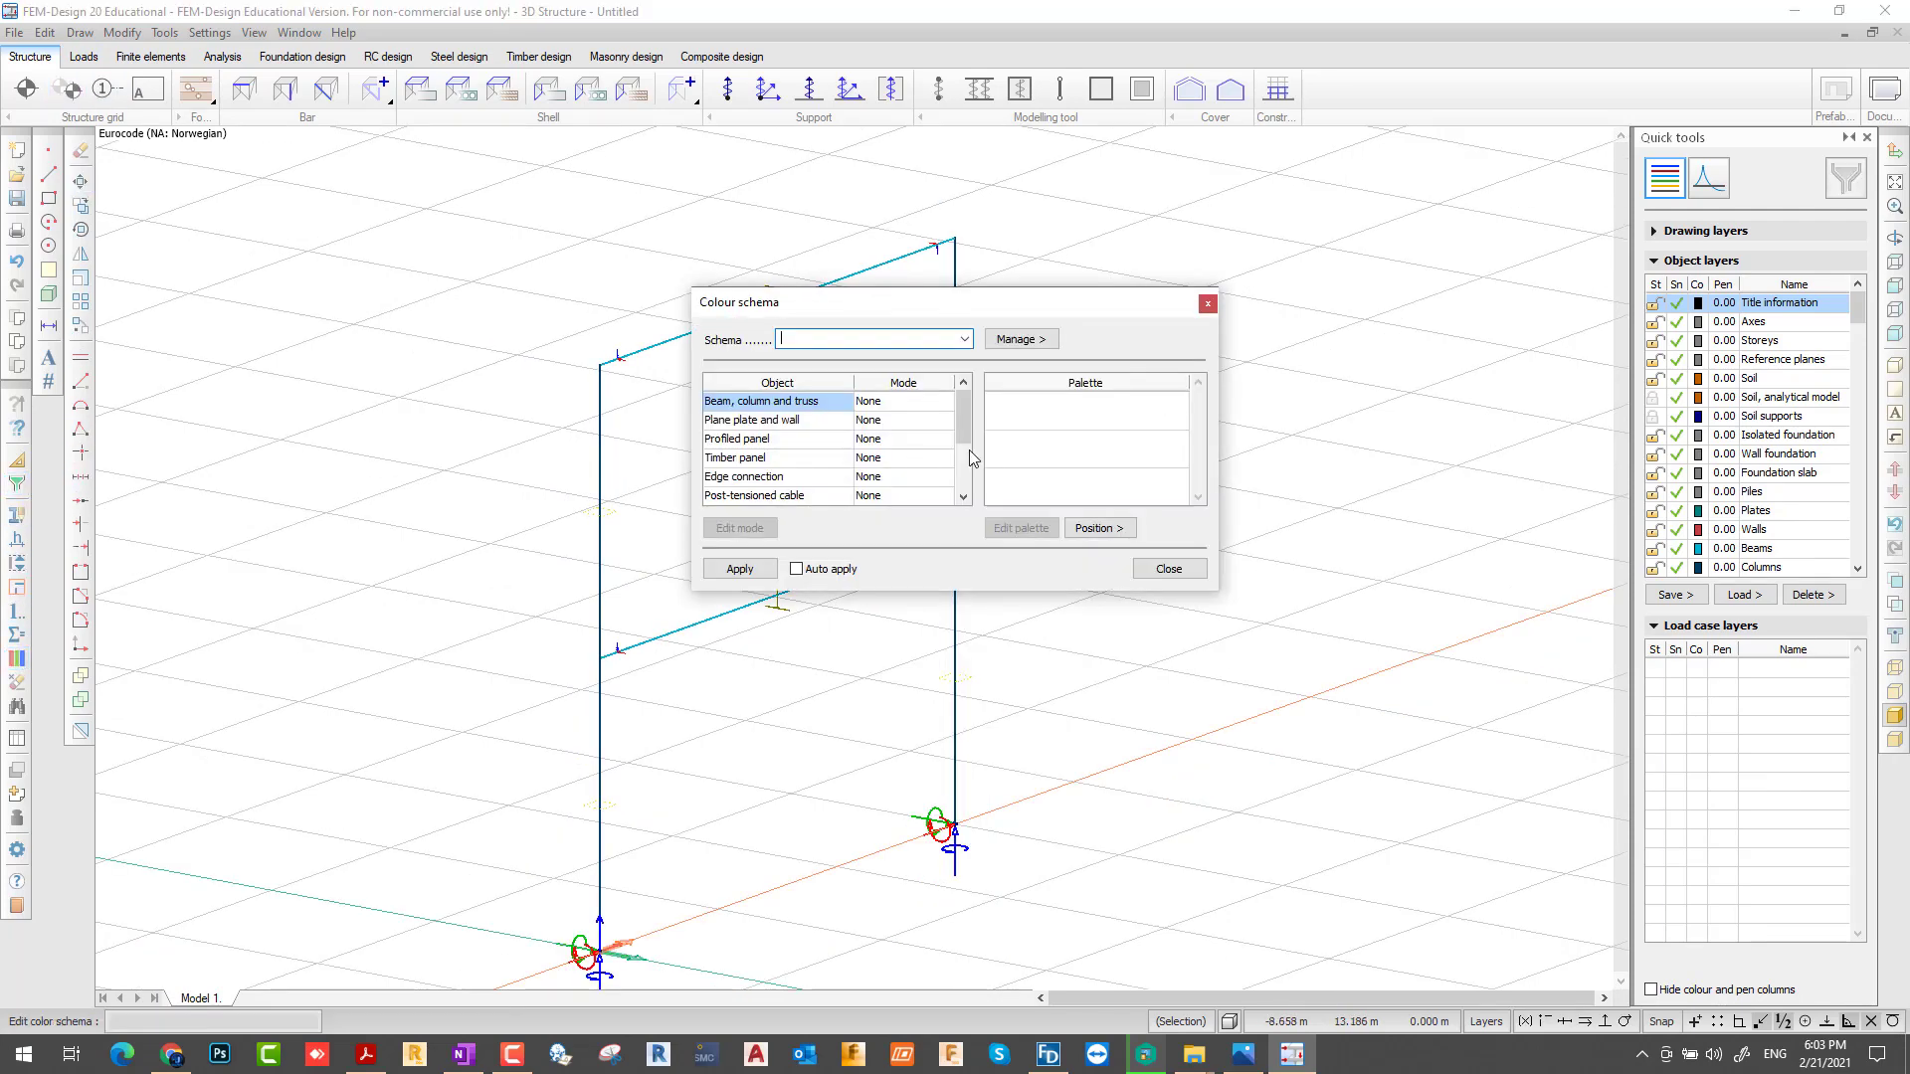
{"action": "left_click", "coordinate": [931, 406]}
{"action": "left_click", "coordinate": [930, 403]}
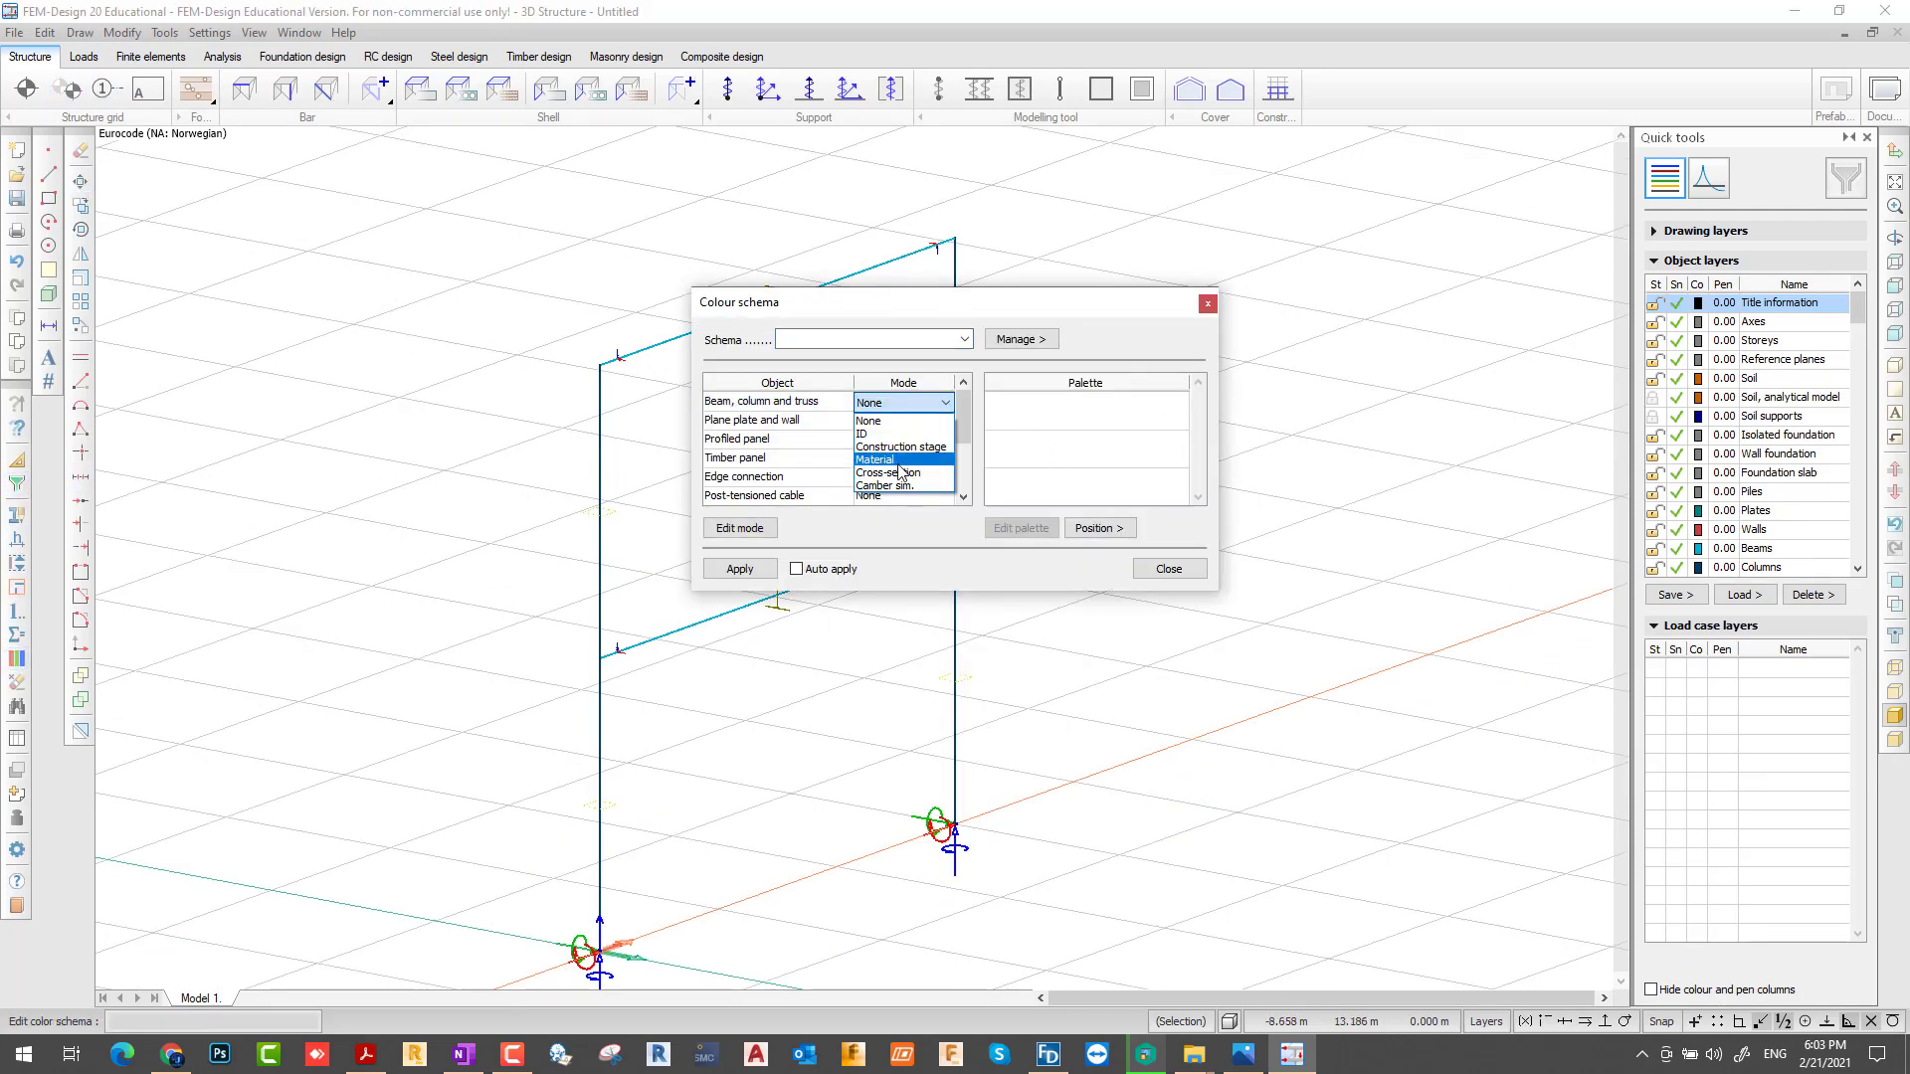
{"action": "left_click", "coordinate": [933, 478]}
{"action": "left_click", "coordinate": [739, 568]}
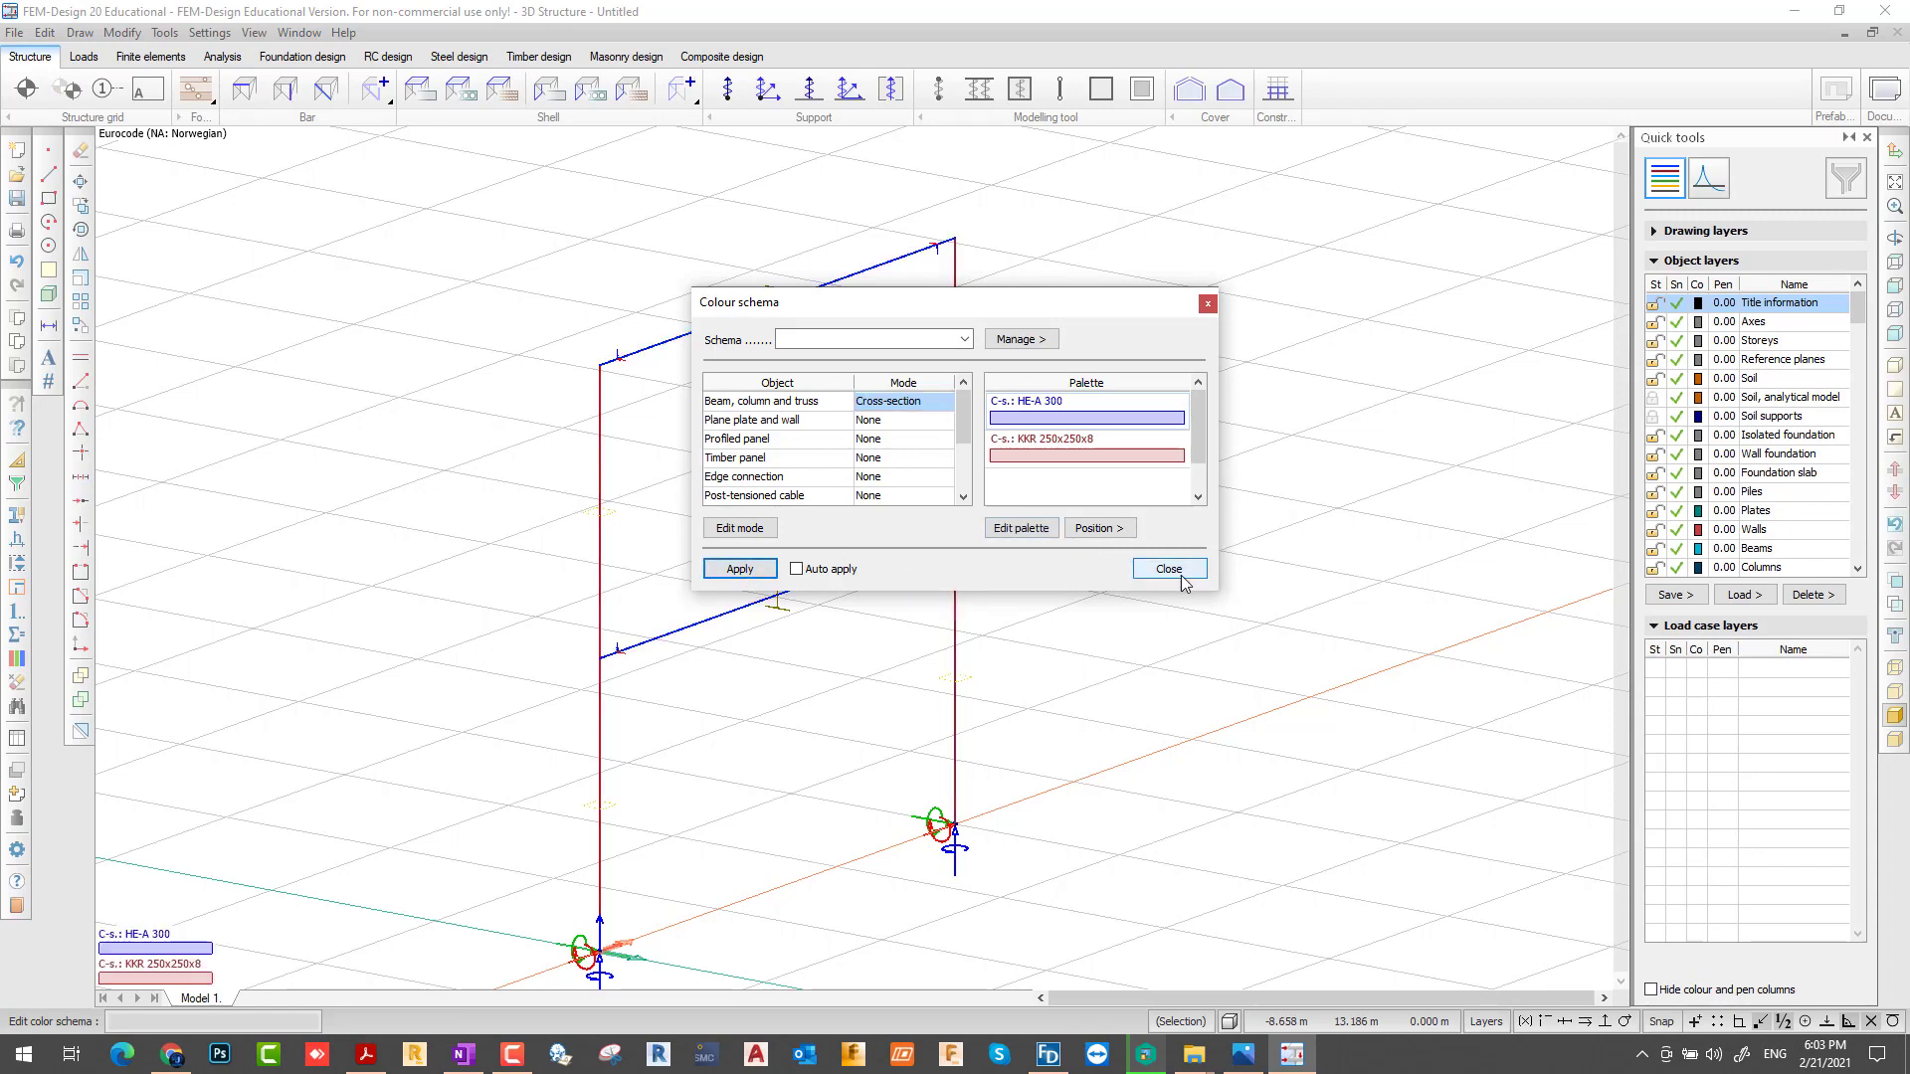
{"action": "left_click", "coordinate": [1164, 568]}
{"action": "scroll", "coordinate": [597, 278], "scroll_direction": "up", "scroll_amount": 2}
{"action": "scroll", "coordinate": [596, 279], "scroll_direction": "down", "scroll_amount": 1}
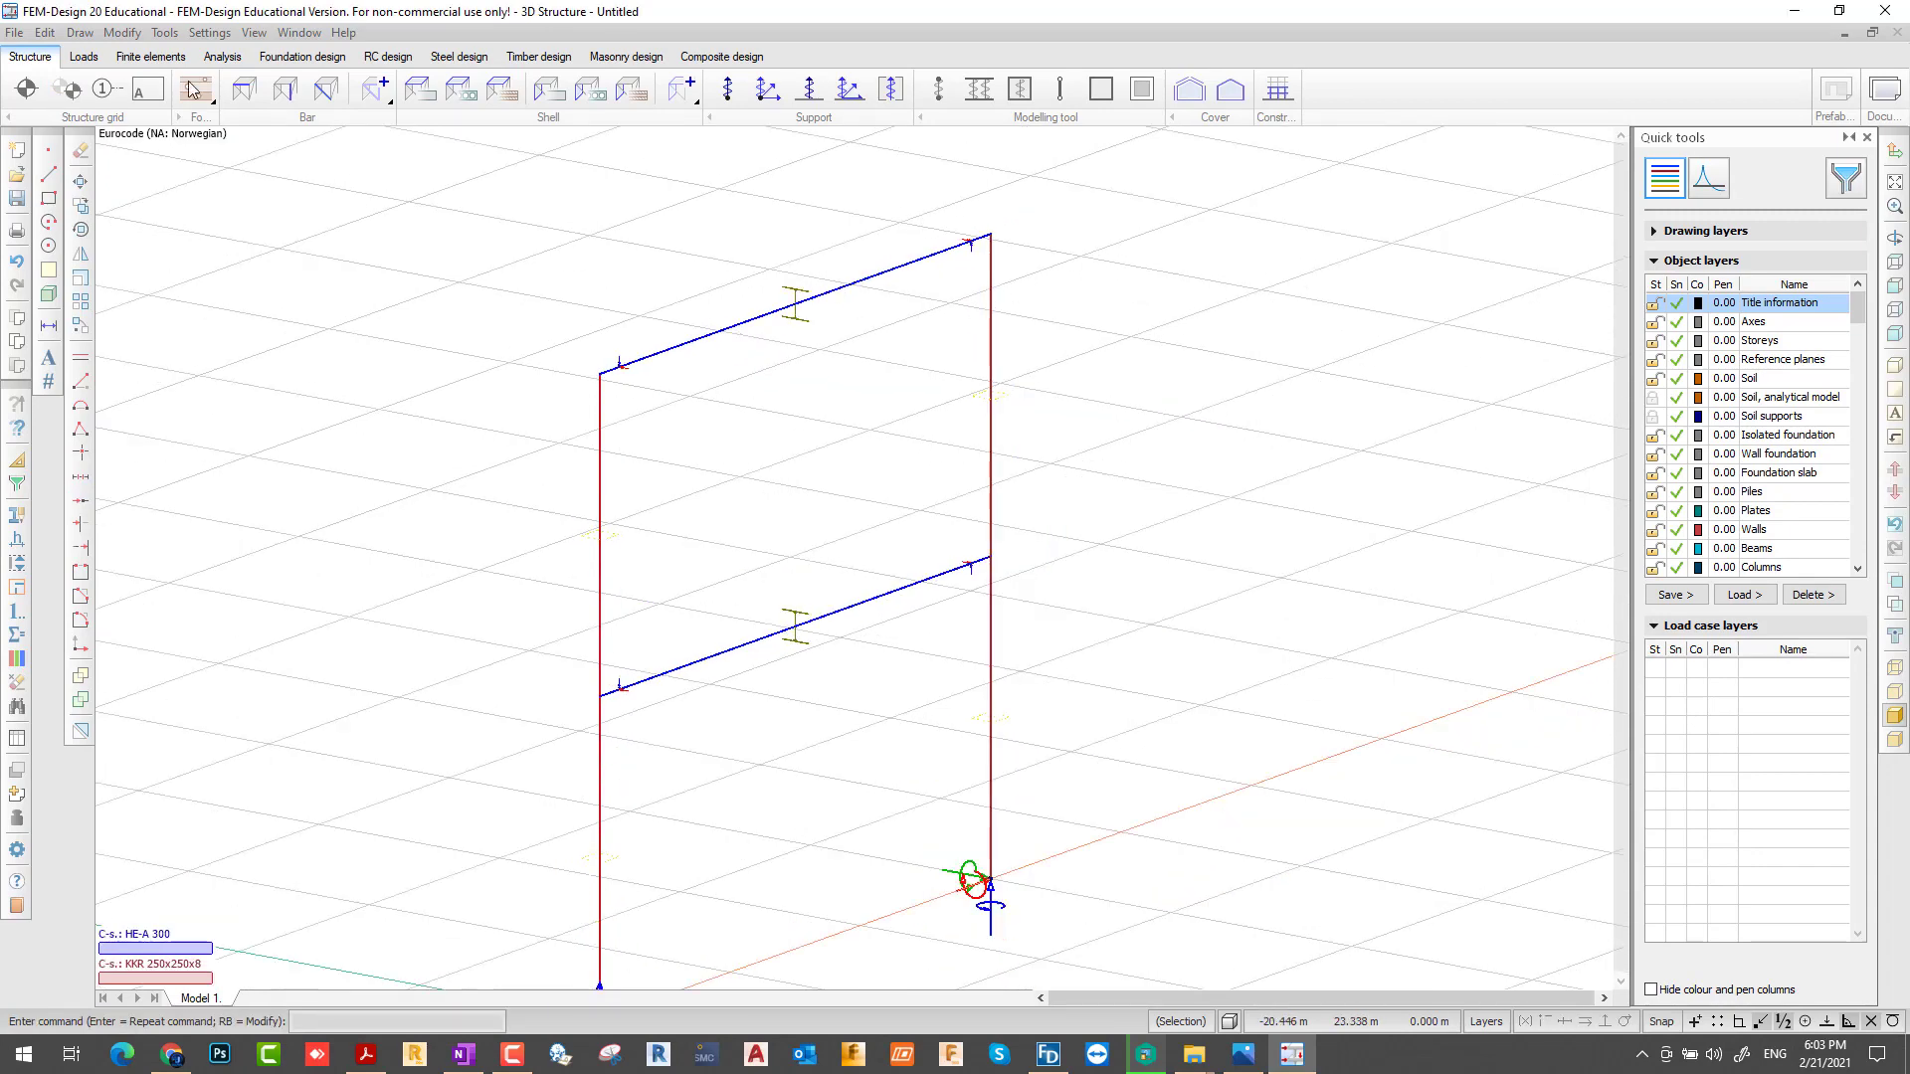
Create a load case named D with the type +Struc. dead load
{"action": "left_click", "coordinate": [85, 59]}
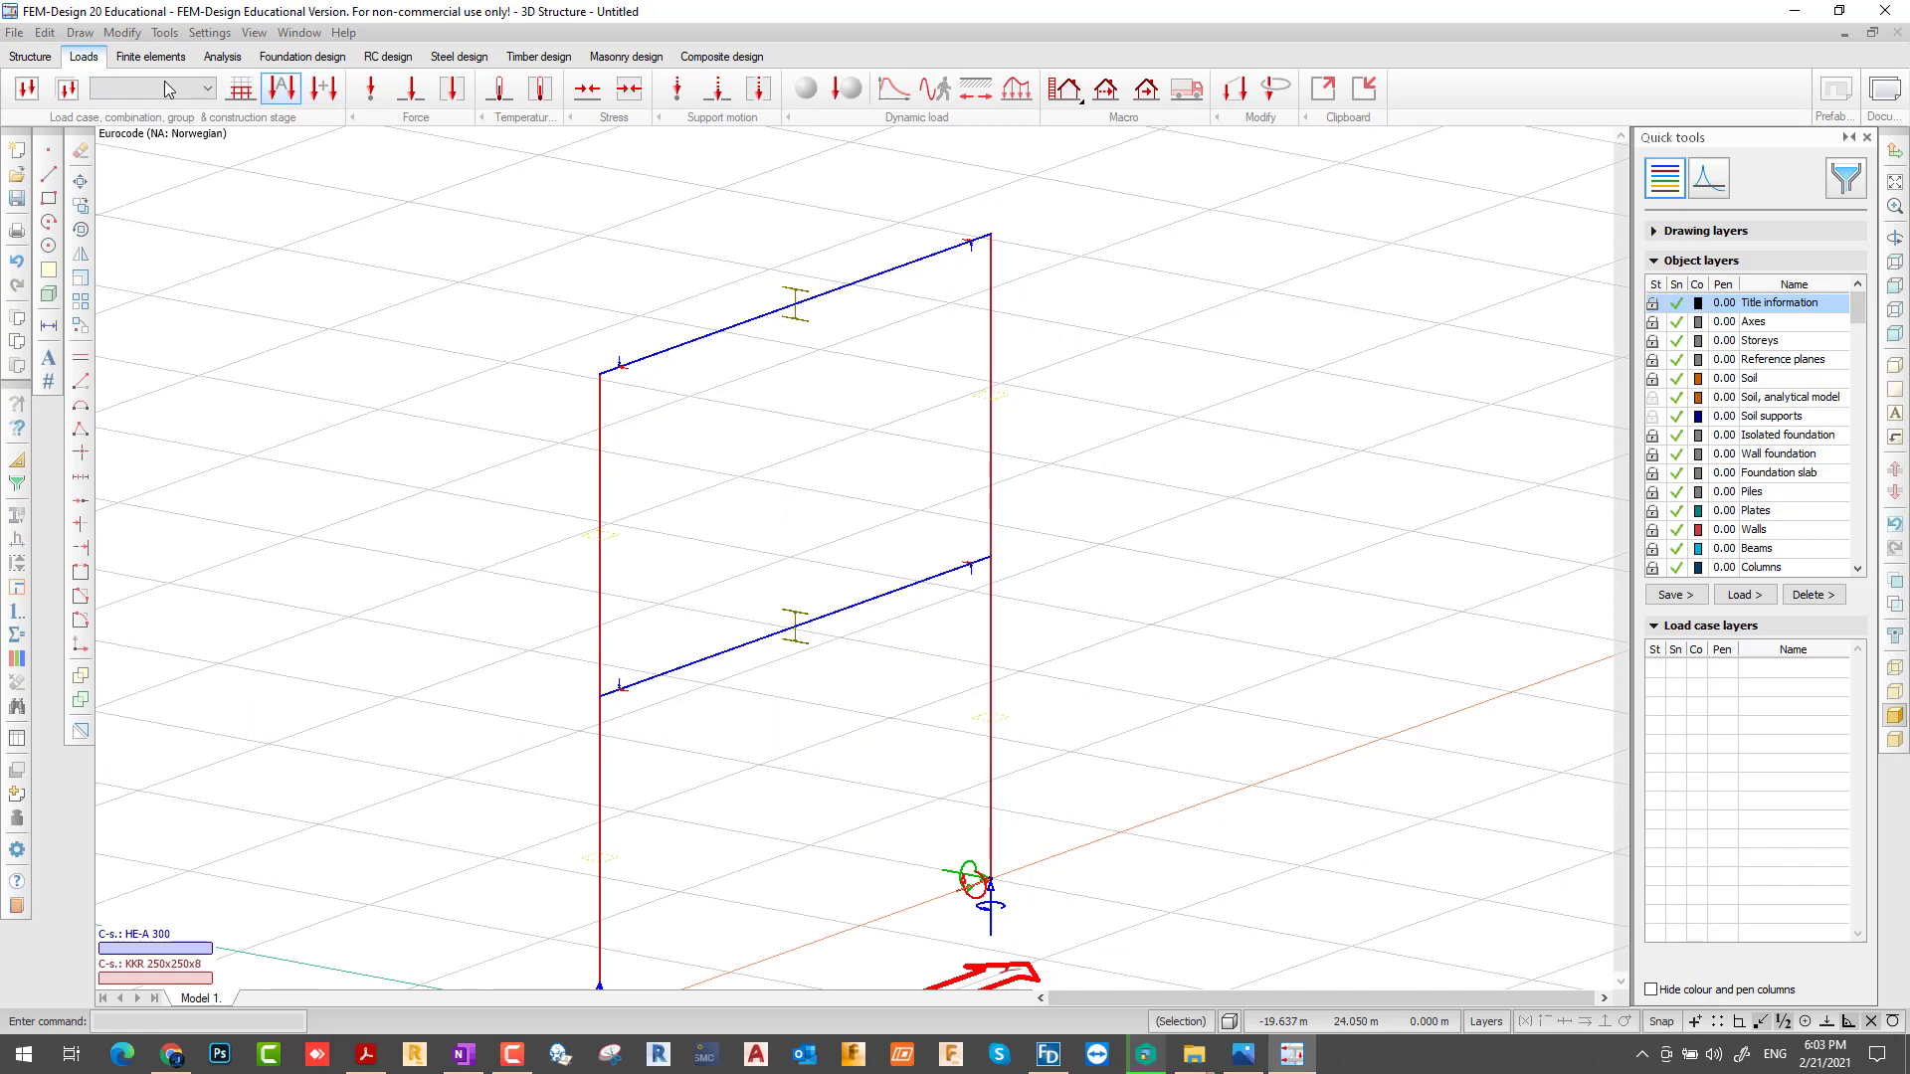
{"action": "left_click", "coordinate": [27, 88]}
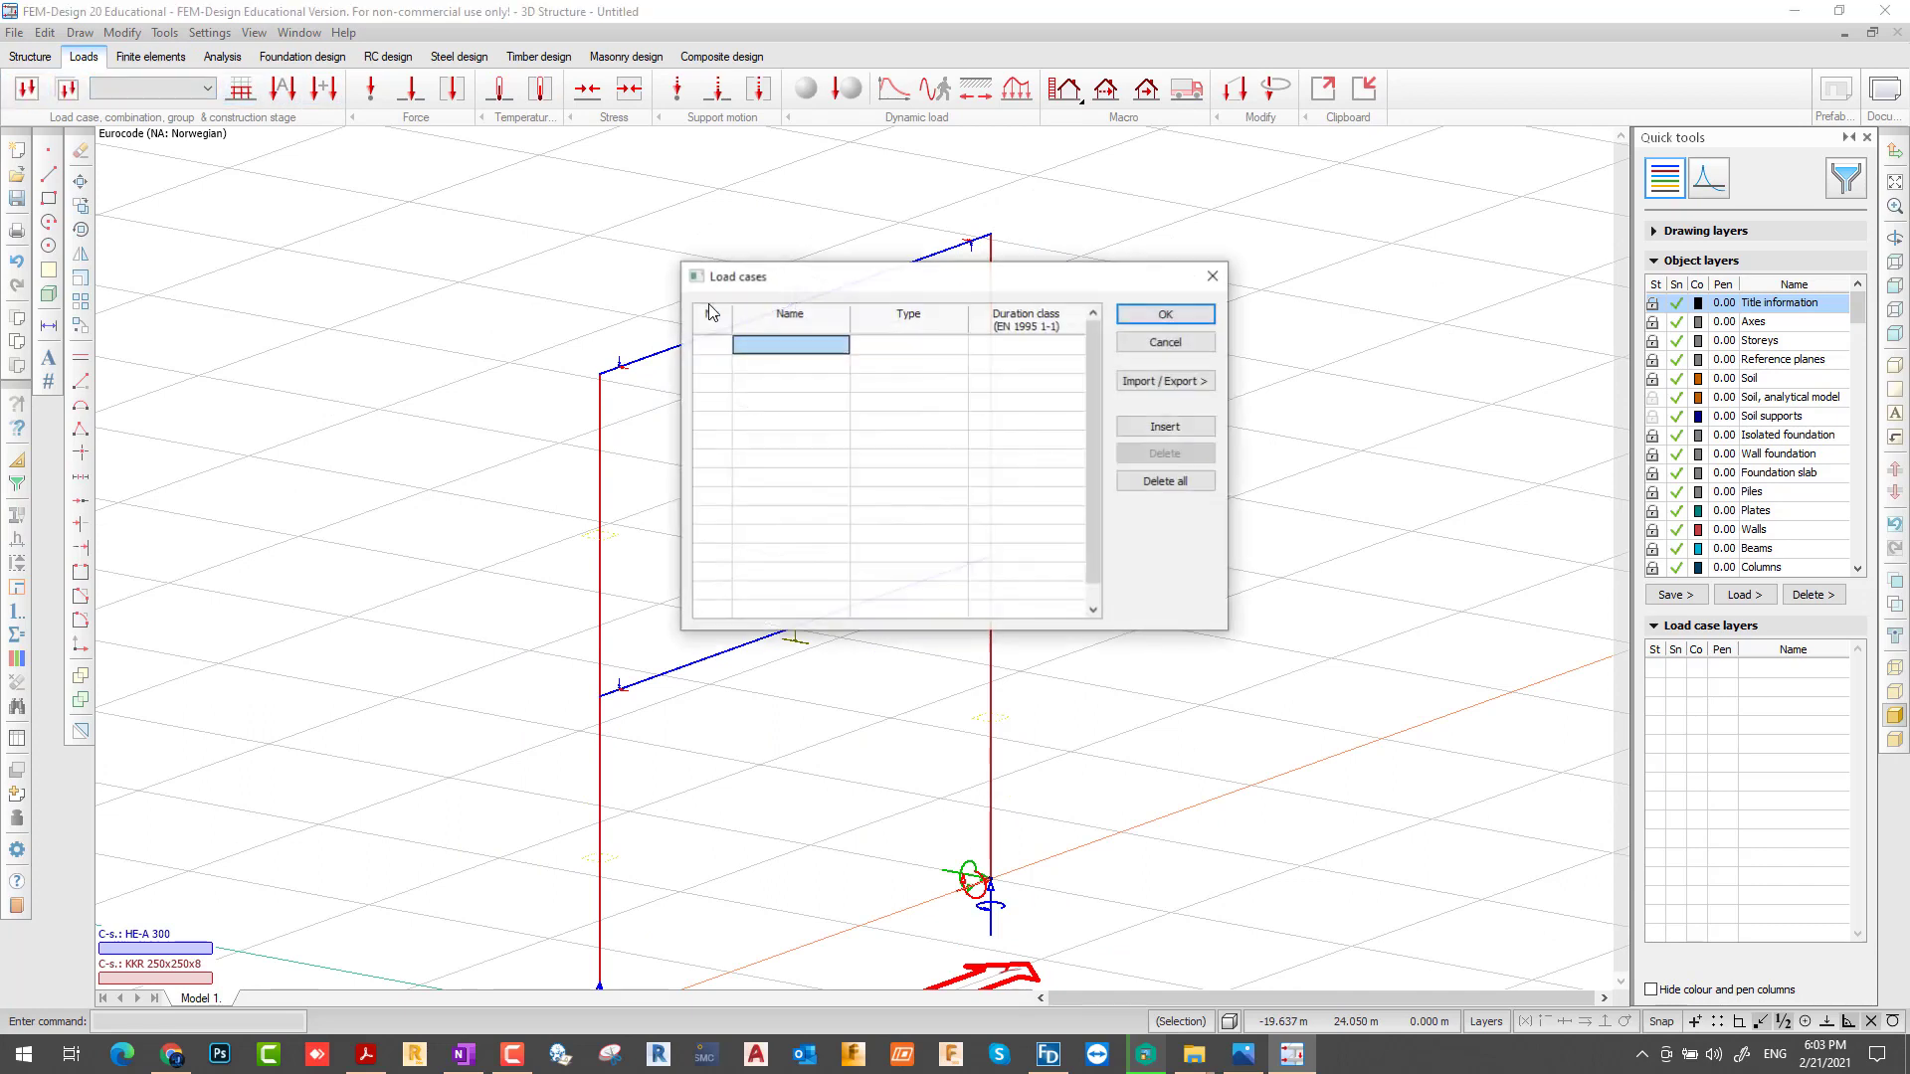
{"action": "left_click", "coordinate": [776, 344]}
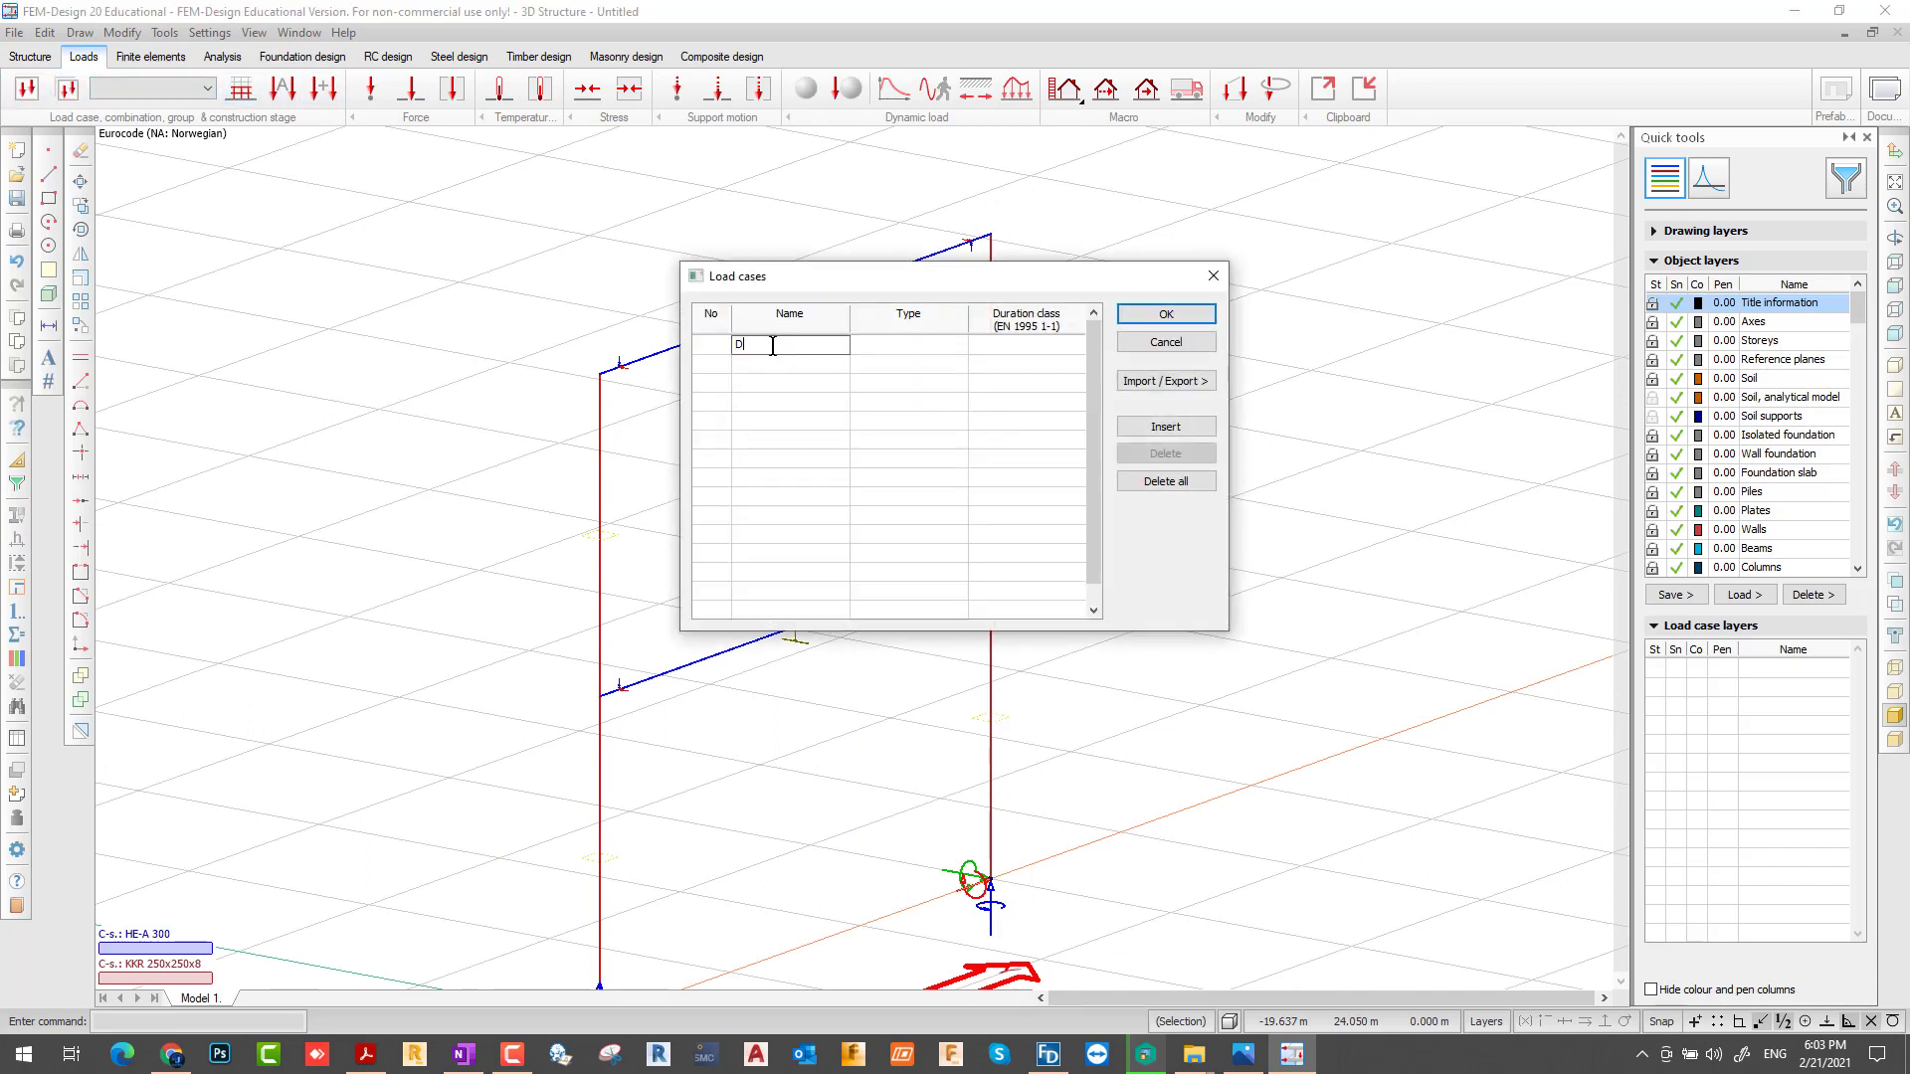
{"action": "type", "text": "D"}
{"action": "key", "text": "Return"}
{"action": "double_click", "coordinate": [906, 349]}
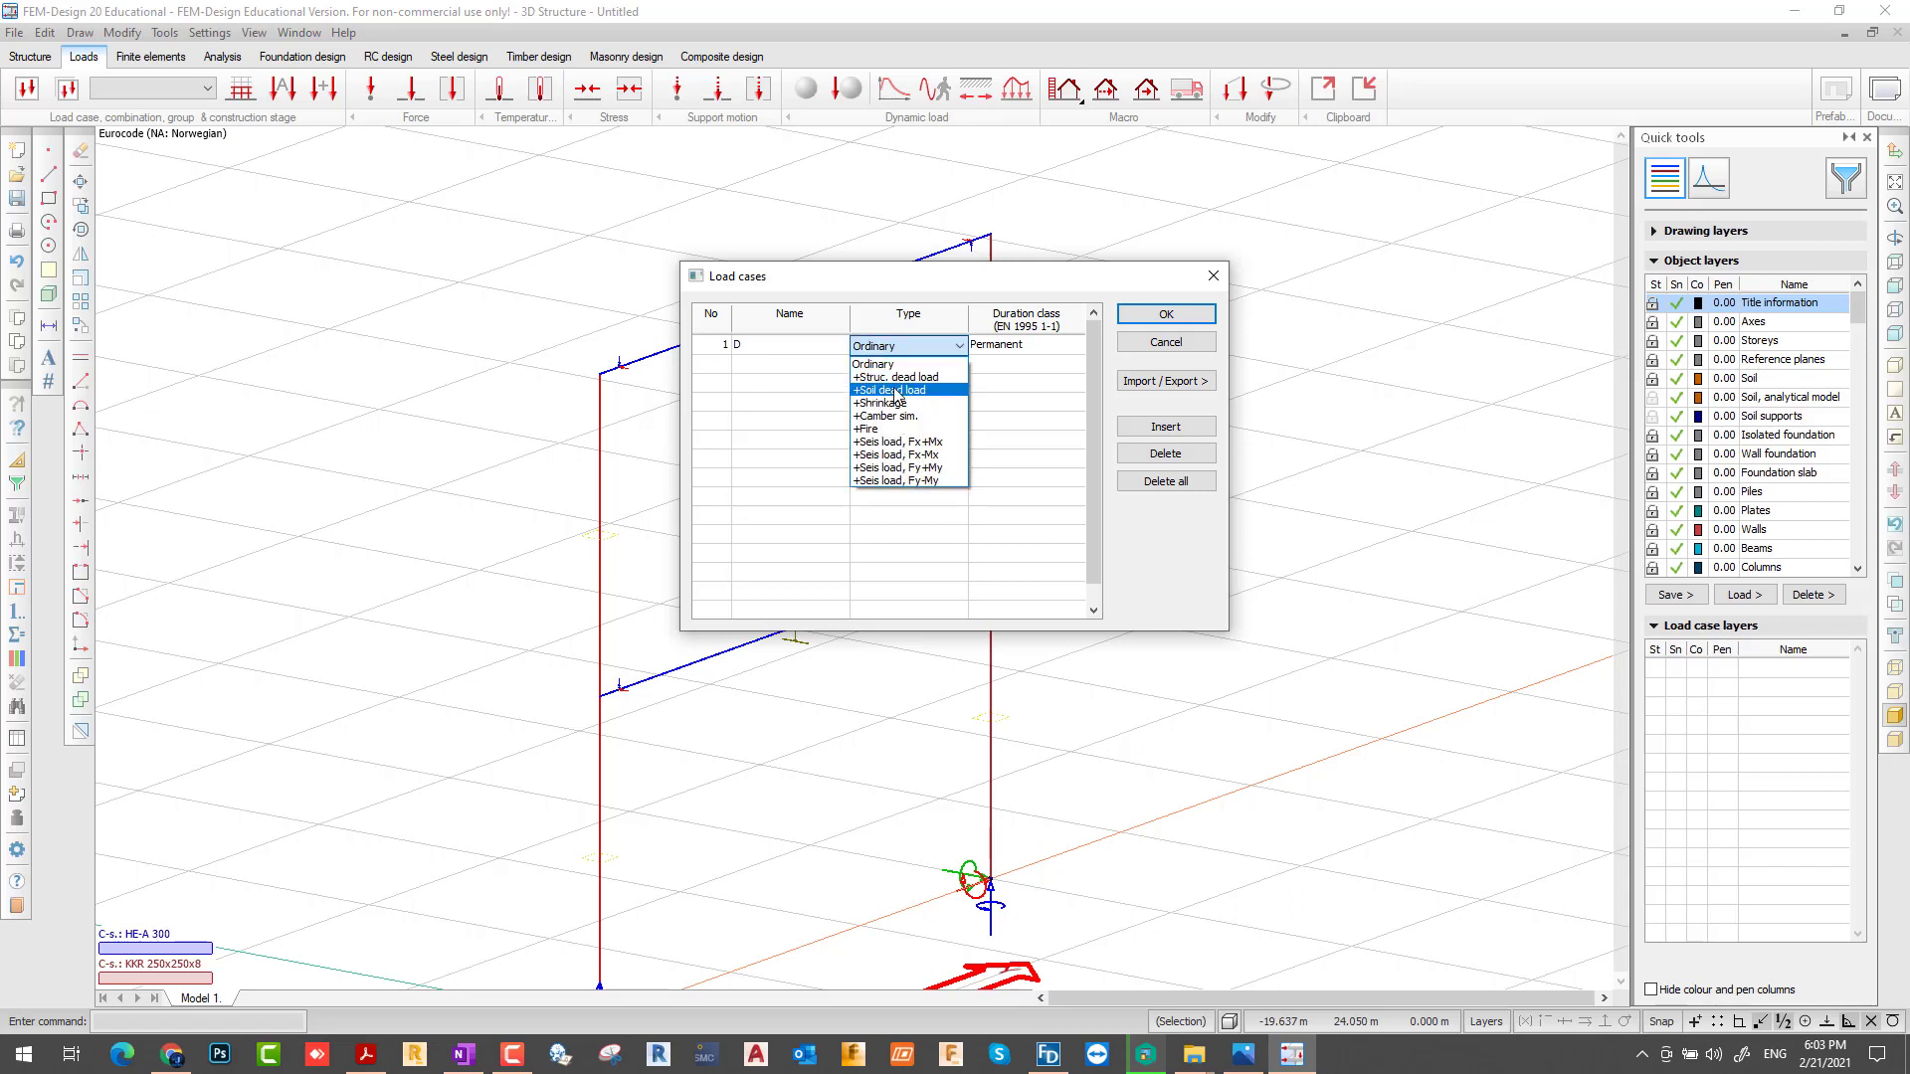
{"action": "left_click", "coordinate": [898, 379]}
Add a second load case named L, keep its type Ordinary, and accept the load case list
{"action": "left_click", "coordinate": [772, 363]}
{"action": "left_click", "coordinate": [772, 361]}
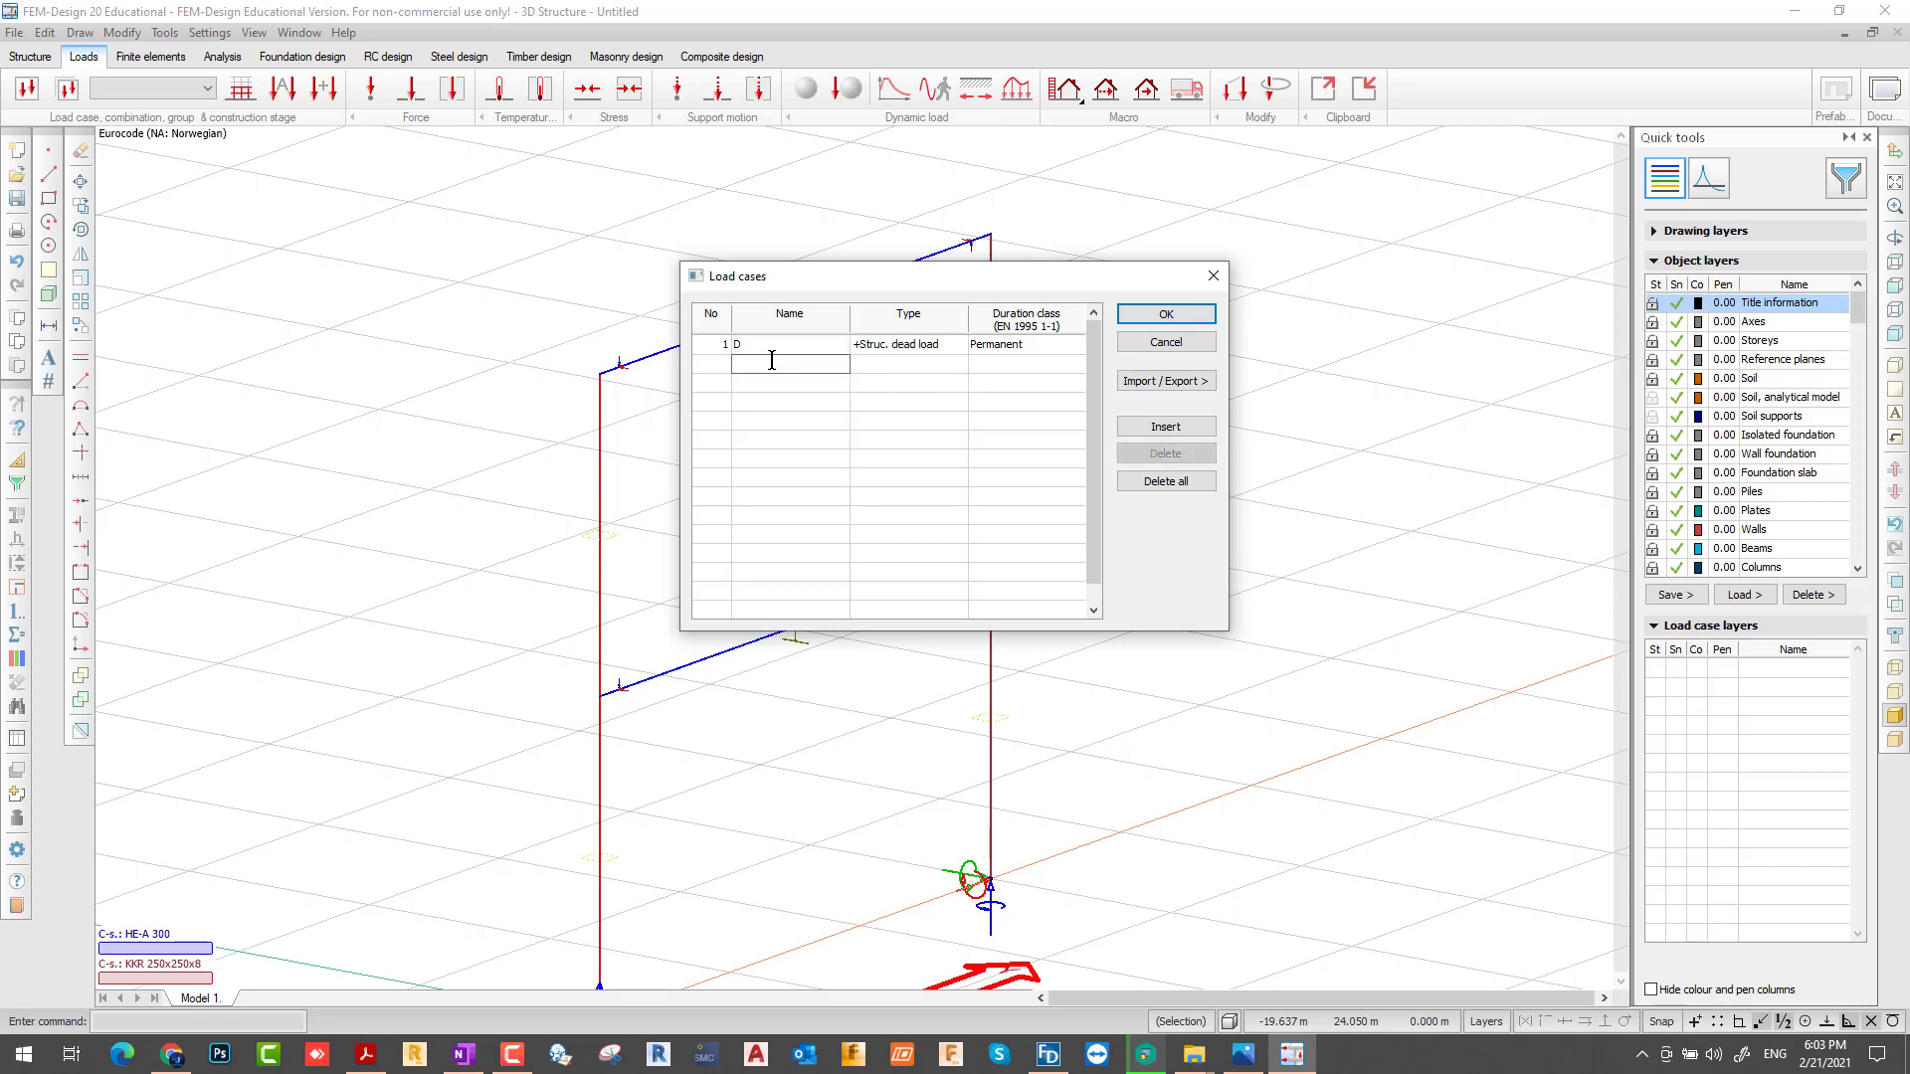
{"action": "type", "text": "L"}
{"action": "key", "text": "Return"}
{"action": "left_click", "coordinate": [906, 365]}
{"action": "left_click", "coordinate": [905, 365]}
{"action": "left_click", "coordinate": [904, 376]}
{"action": "left_click", "coordinate": [903, 376]}
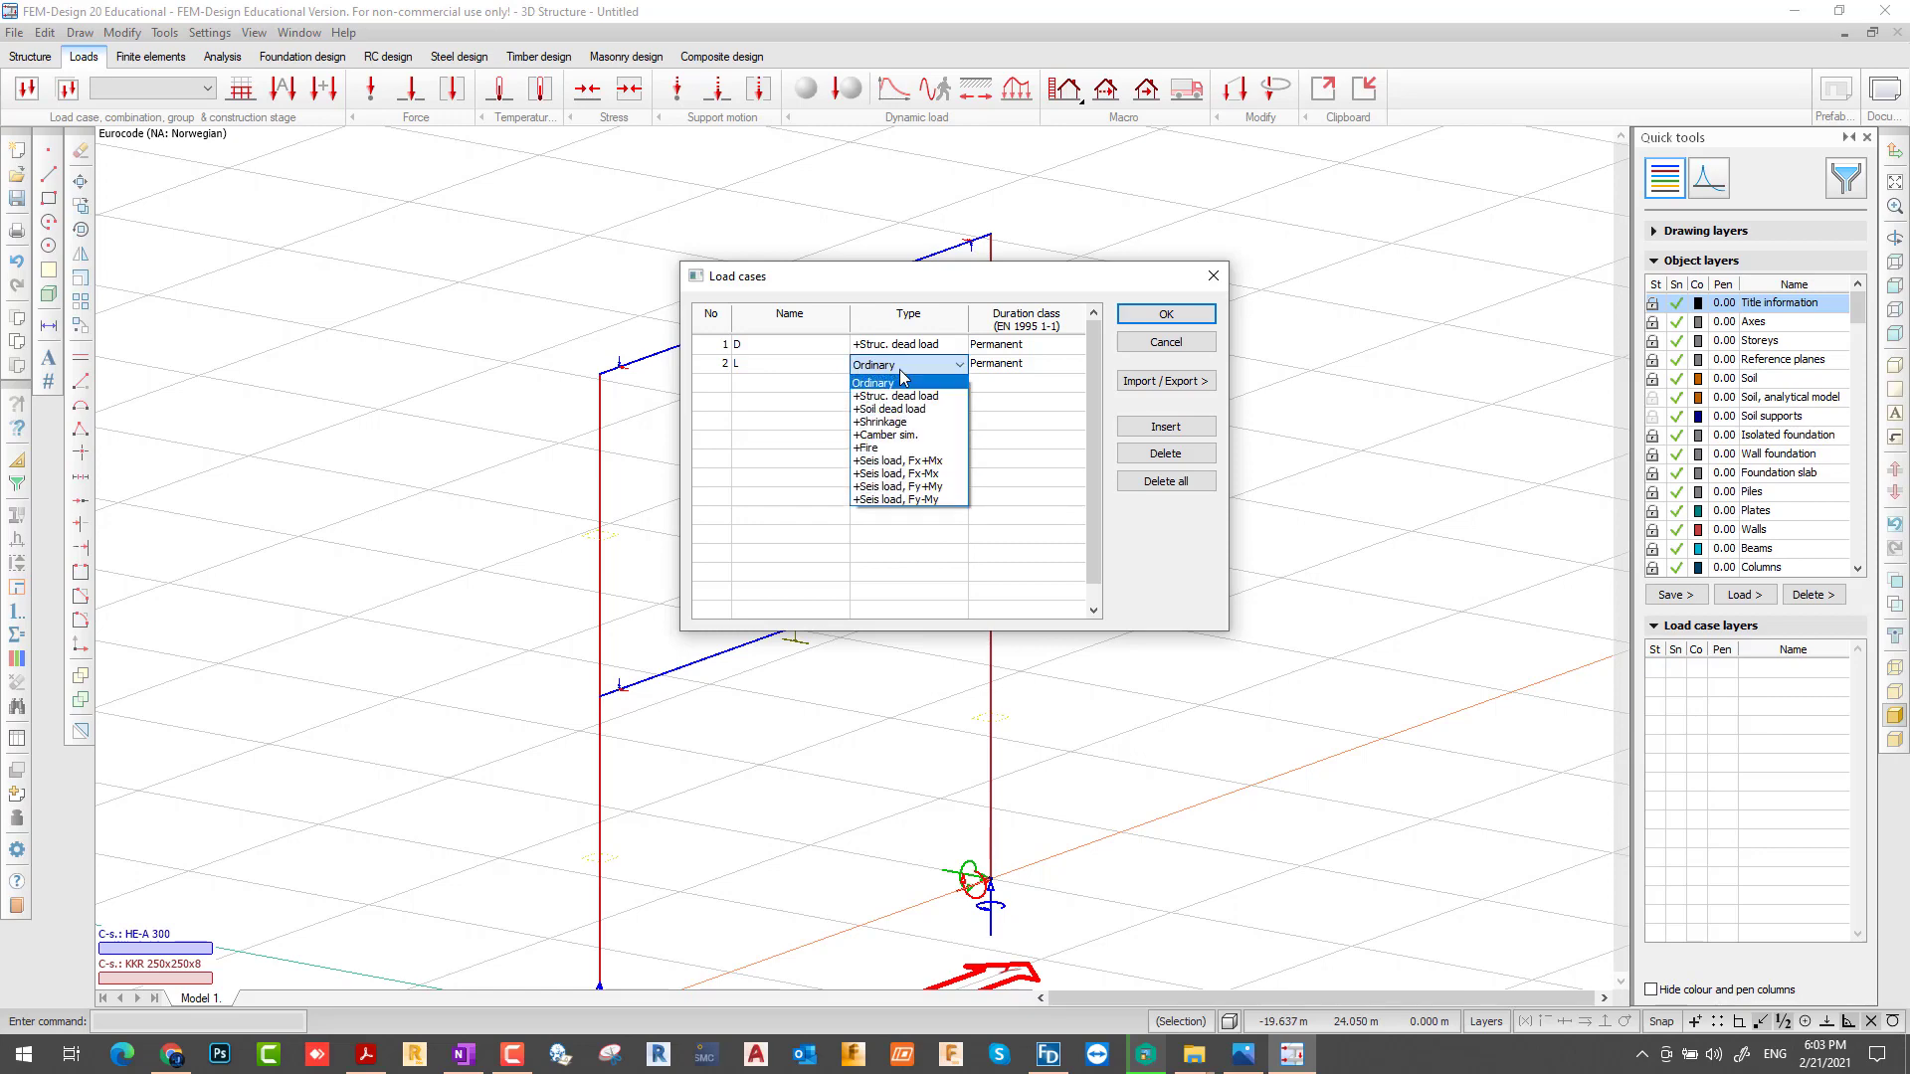
{"action": "left_click", "coordinate": [756, 436]}
{"action": "left_click", "coordinate": [1164, 315]}
Apply a vertical line load of 2 kN/m to both beams in load case D by selecting the beam lines
{"action": "scroll", "coordinate": [1059, 326], "scroll_direction": "up", "scroll_amount": 1}
{"action": "scroll", "coordinate": [1063, 337], "scroll_direction": "down", "scroll_amount": 1}
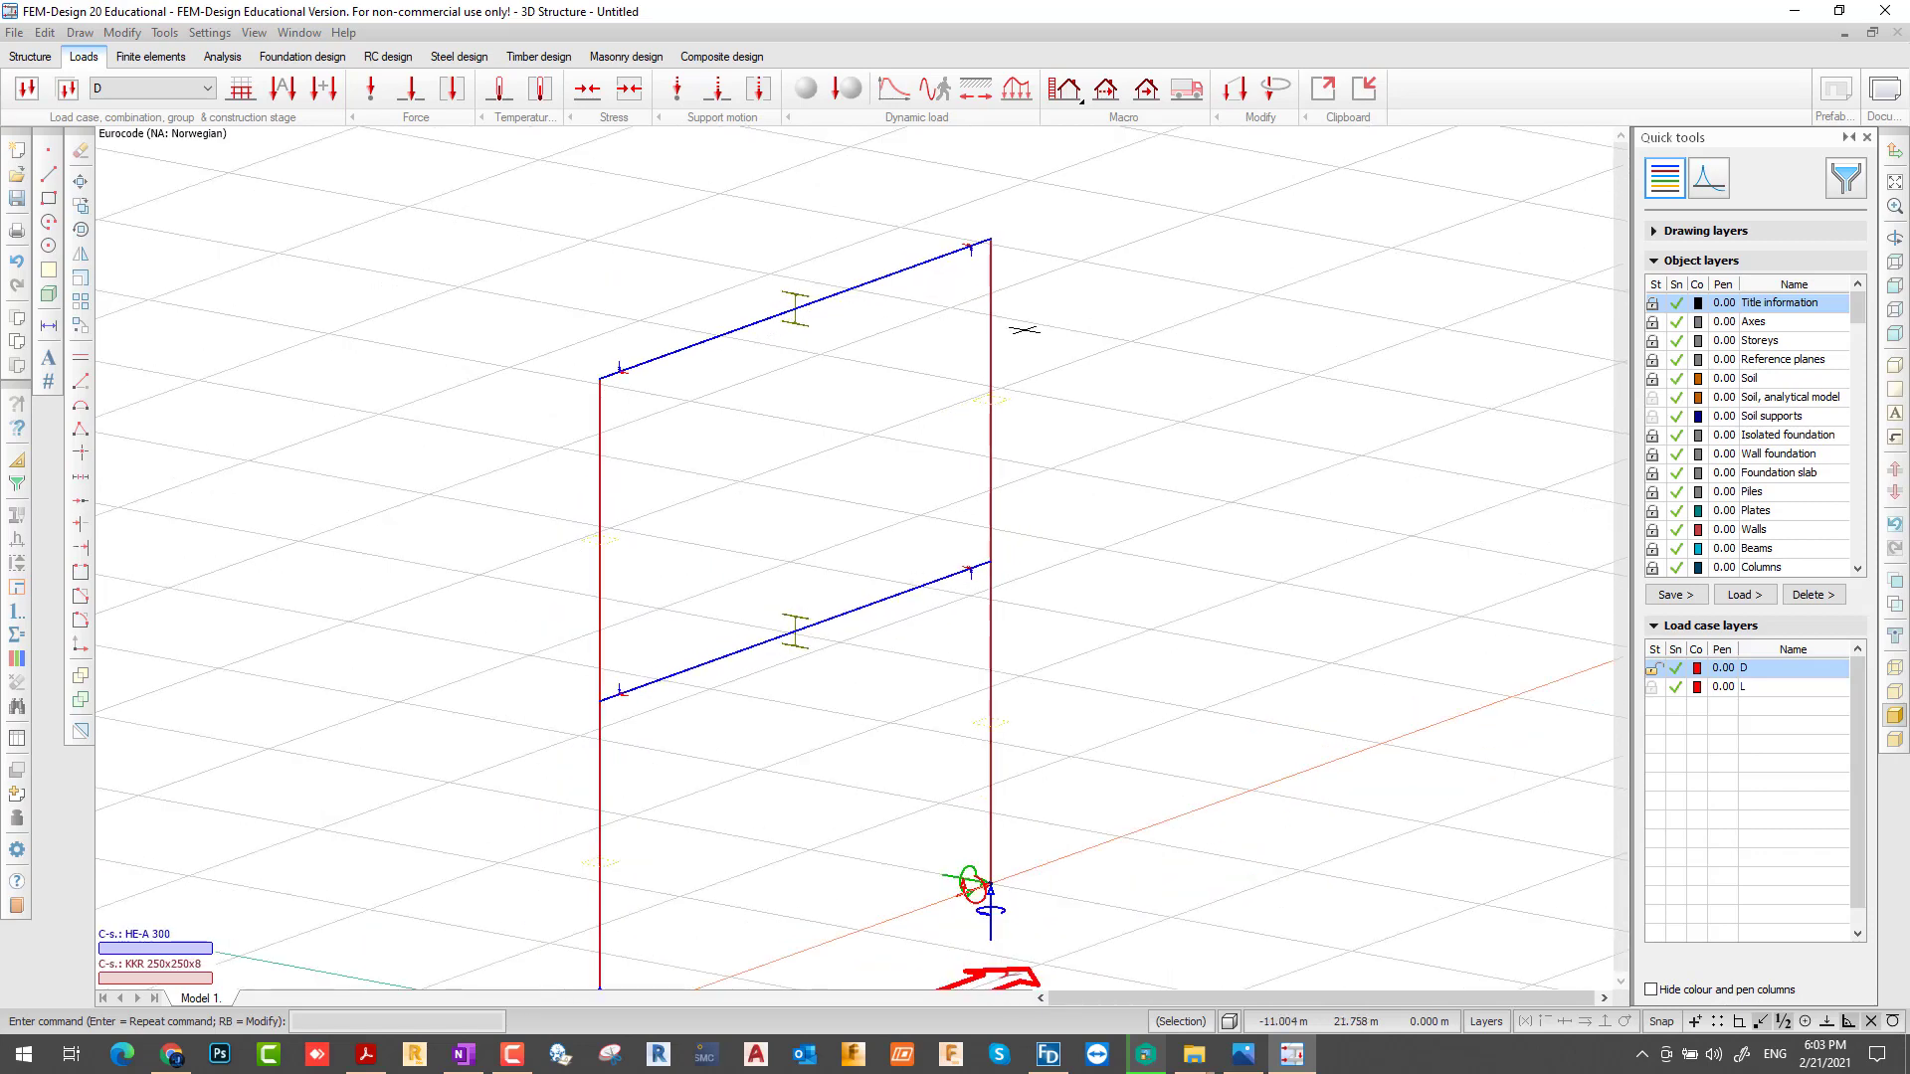
{"action": "left_click", "coordinate": [408, 92]}
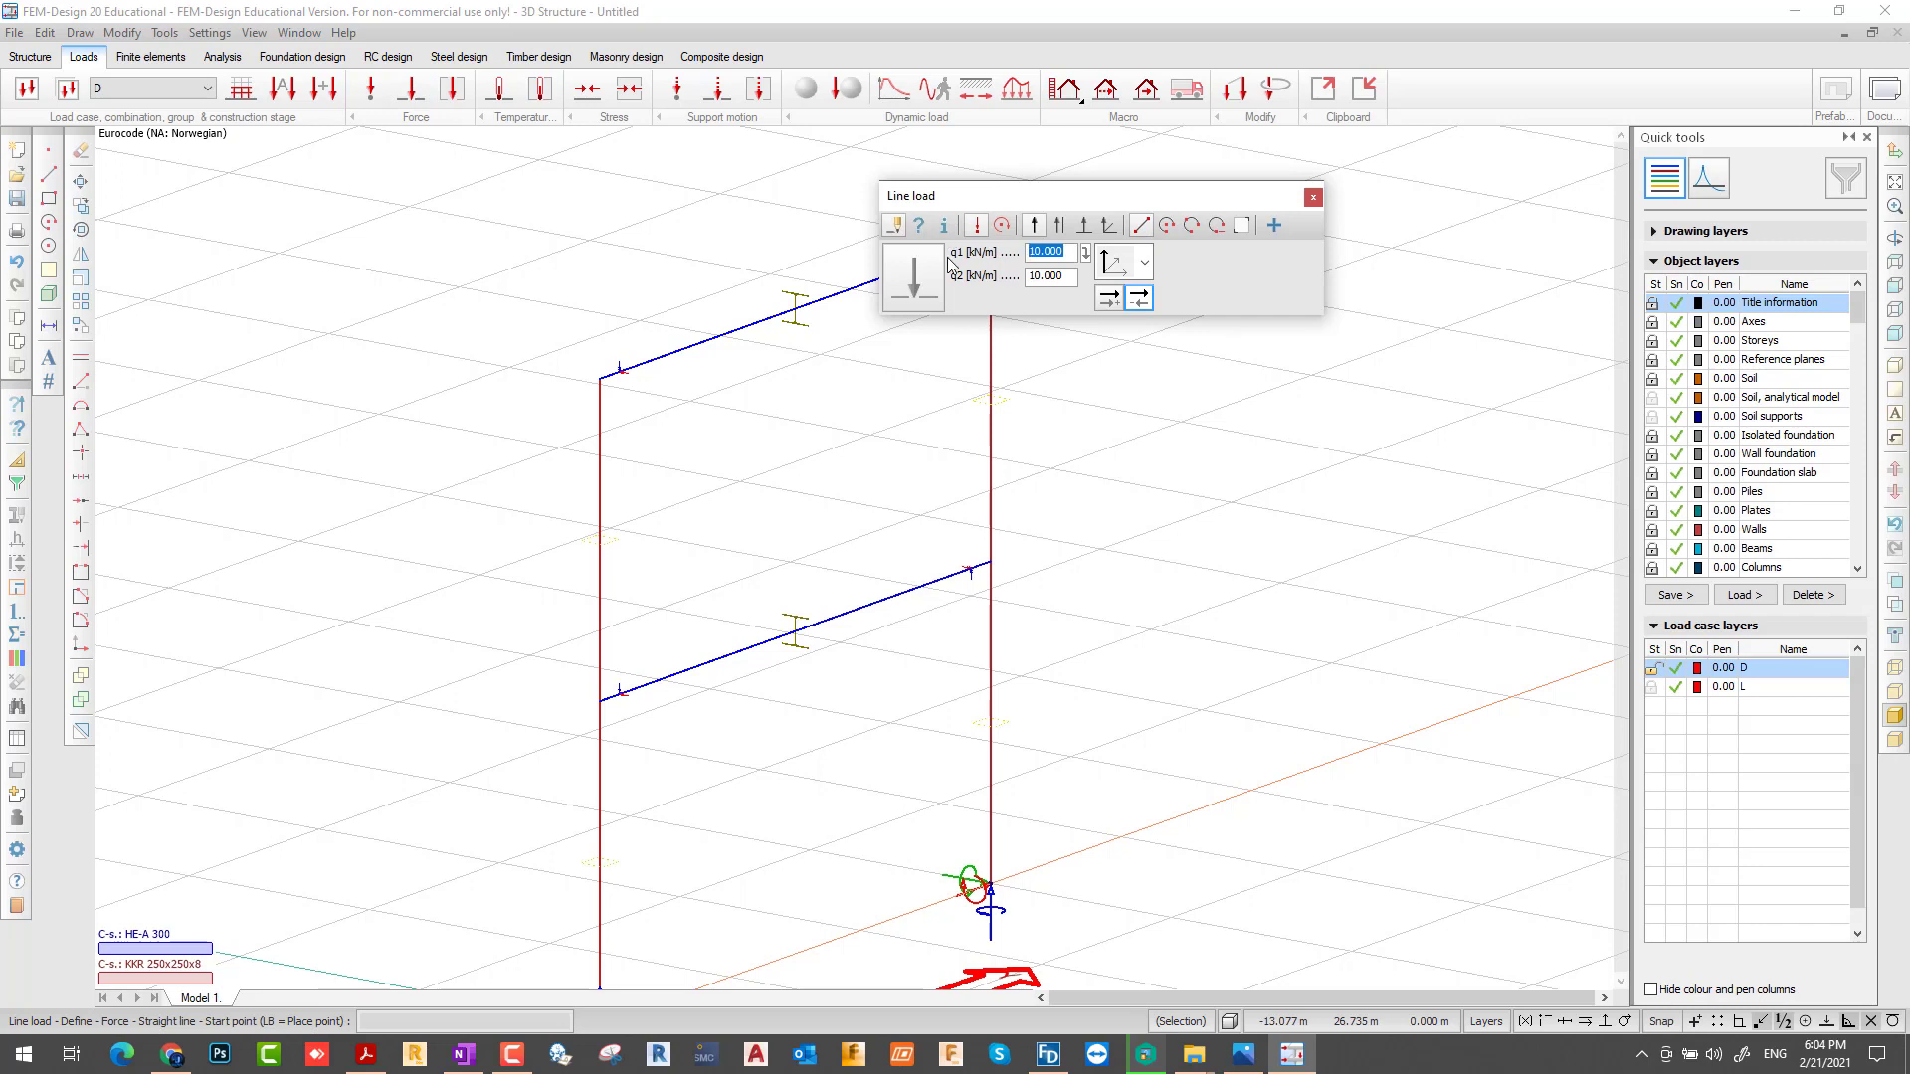
{"action": "type", "text": "2"}
{"action": "left_click", "coordinate": [1241, 225]}
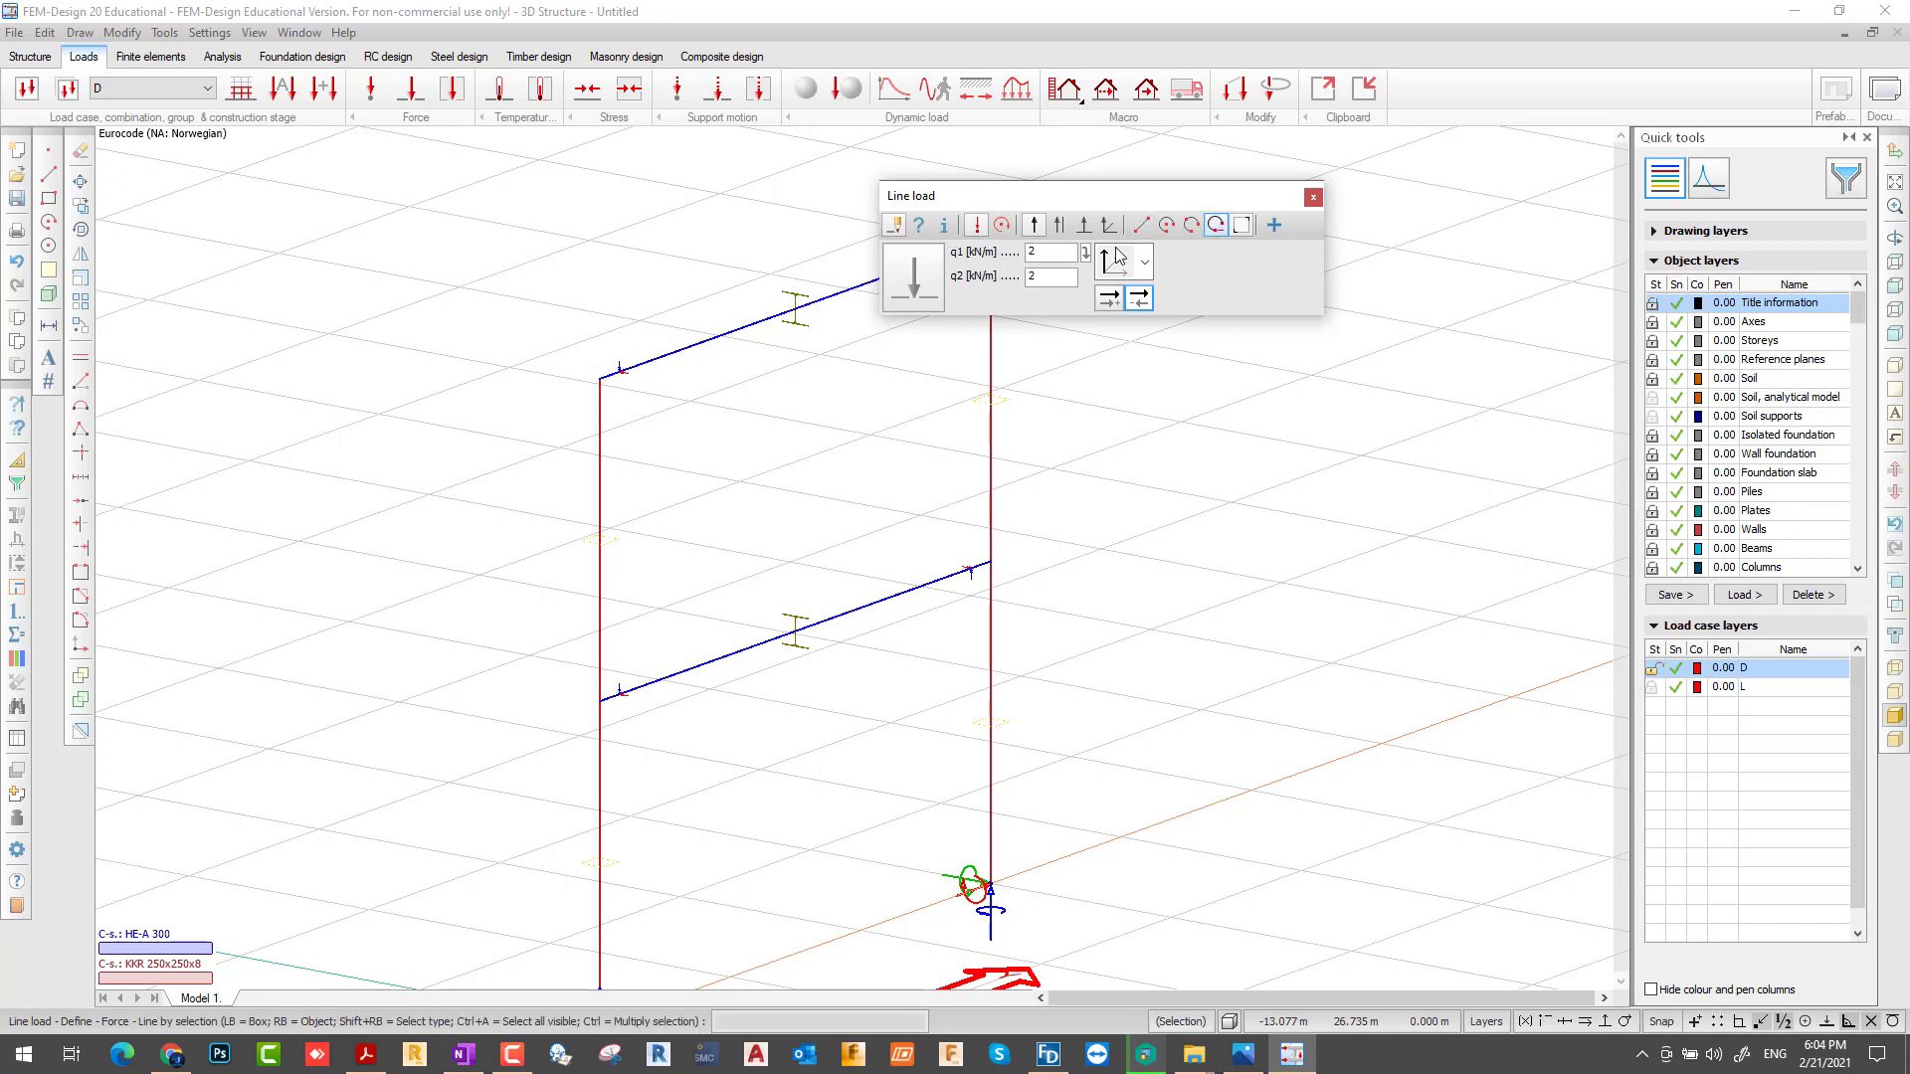
{"action": "left_click", "coordinate": [727, 334]}
{"action": "left_click", "coordinate": [793, 631]}
{"action": "left_click", "coordinate": [1312, 199]}
{"action": "scroll", "coordinate": [1114, 321], "scroll_direction": "down", "scroll_amount": 1}
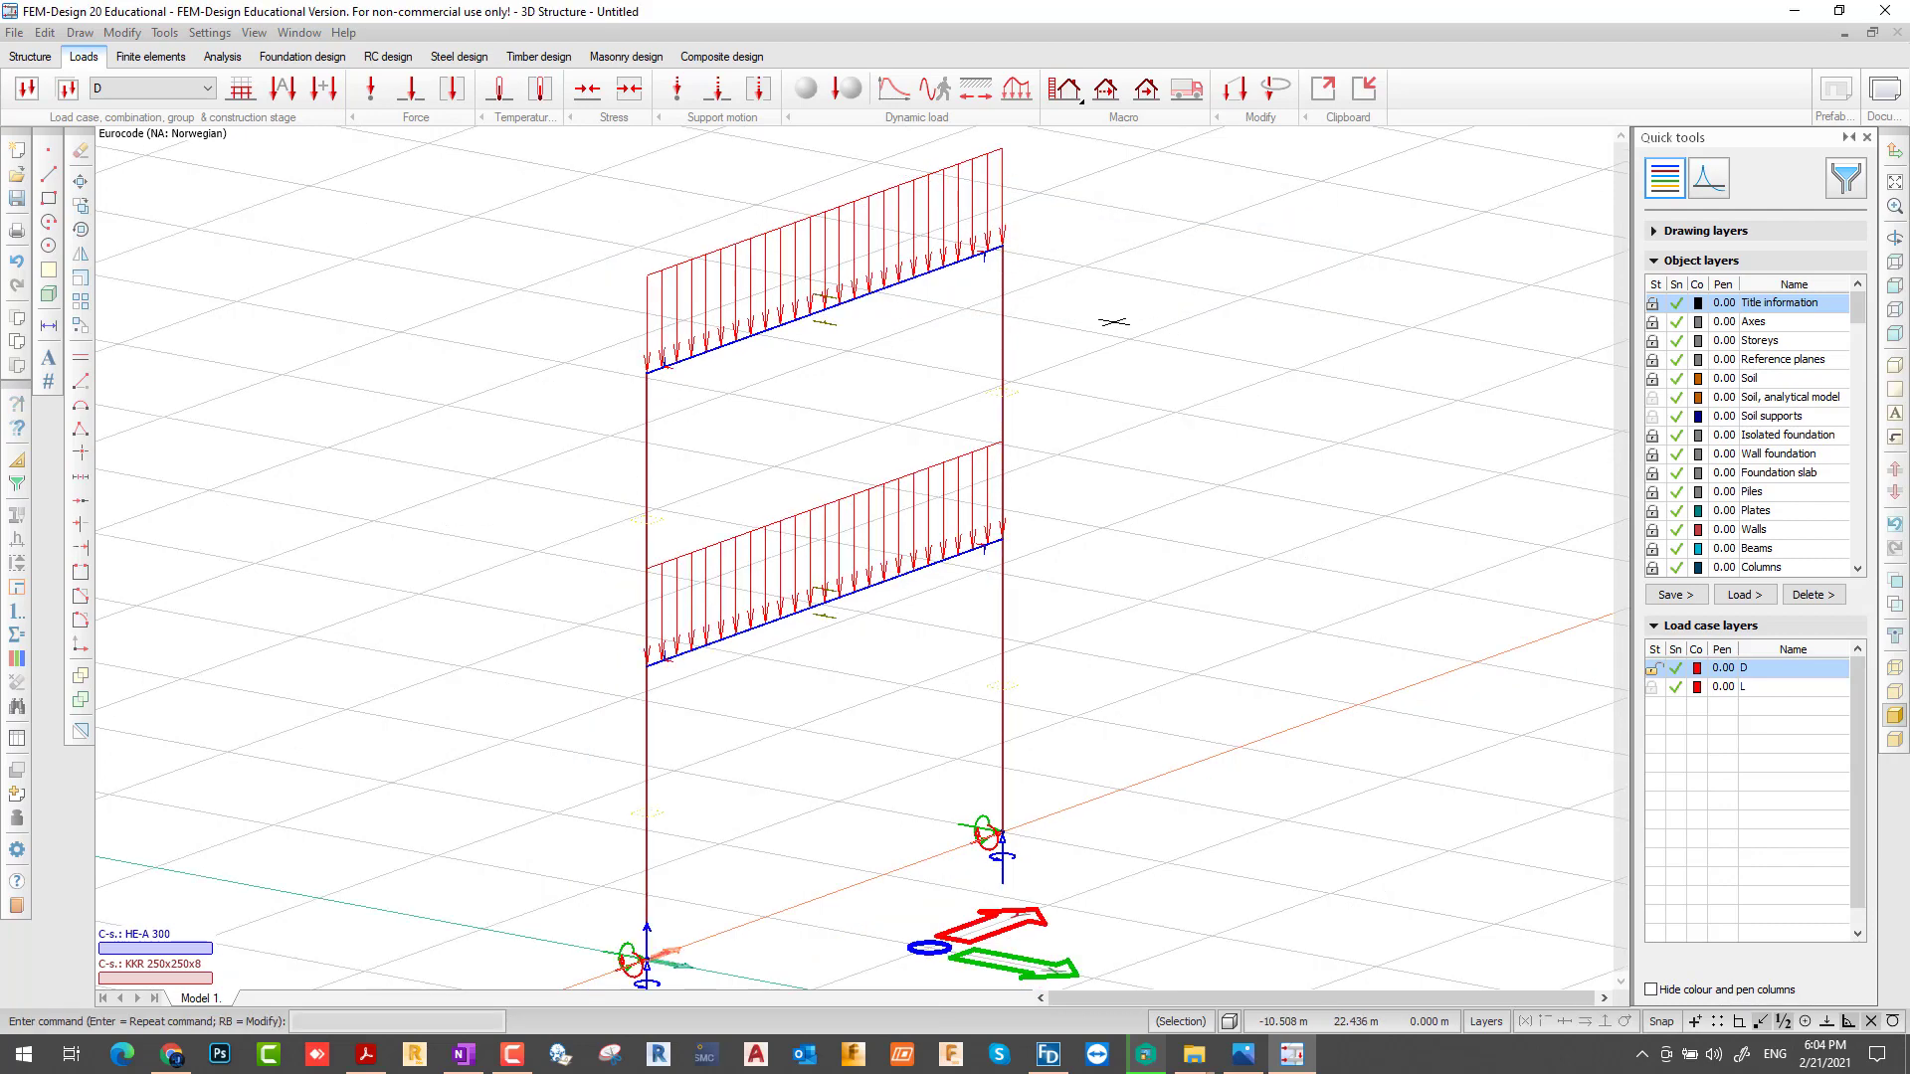
Switch to load case L and apply a line load of 15 kN/m to both beams
{"action": "left_click", "coordinate": [147, 89]}
{"action": "left_click", "coordinate": [134, 120]}
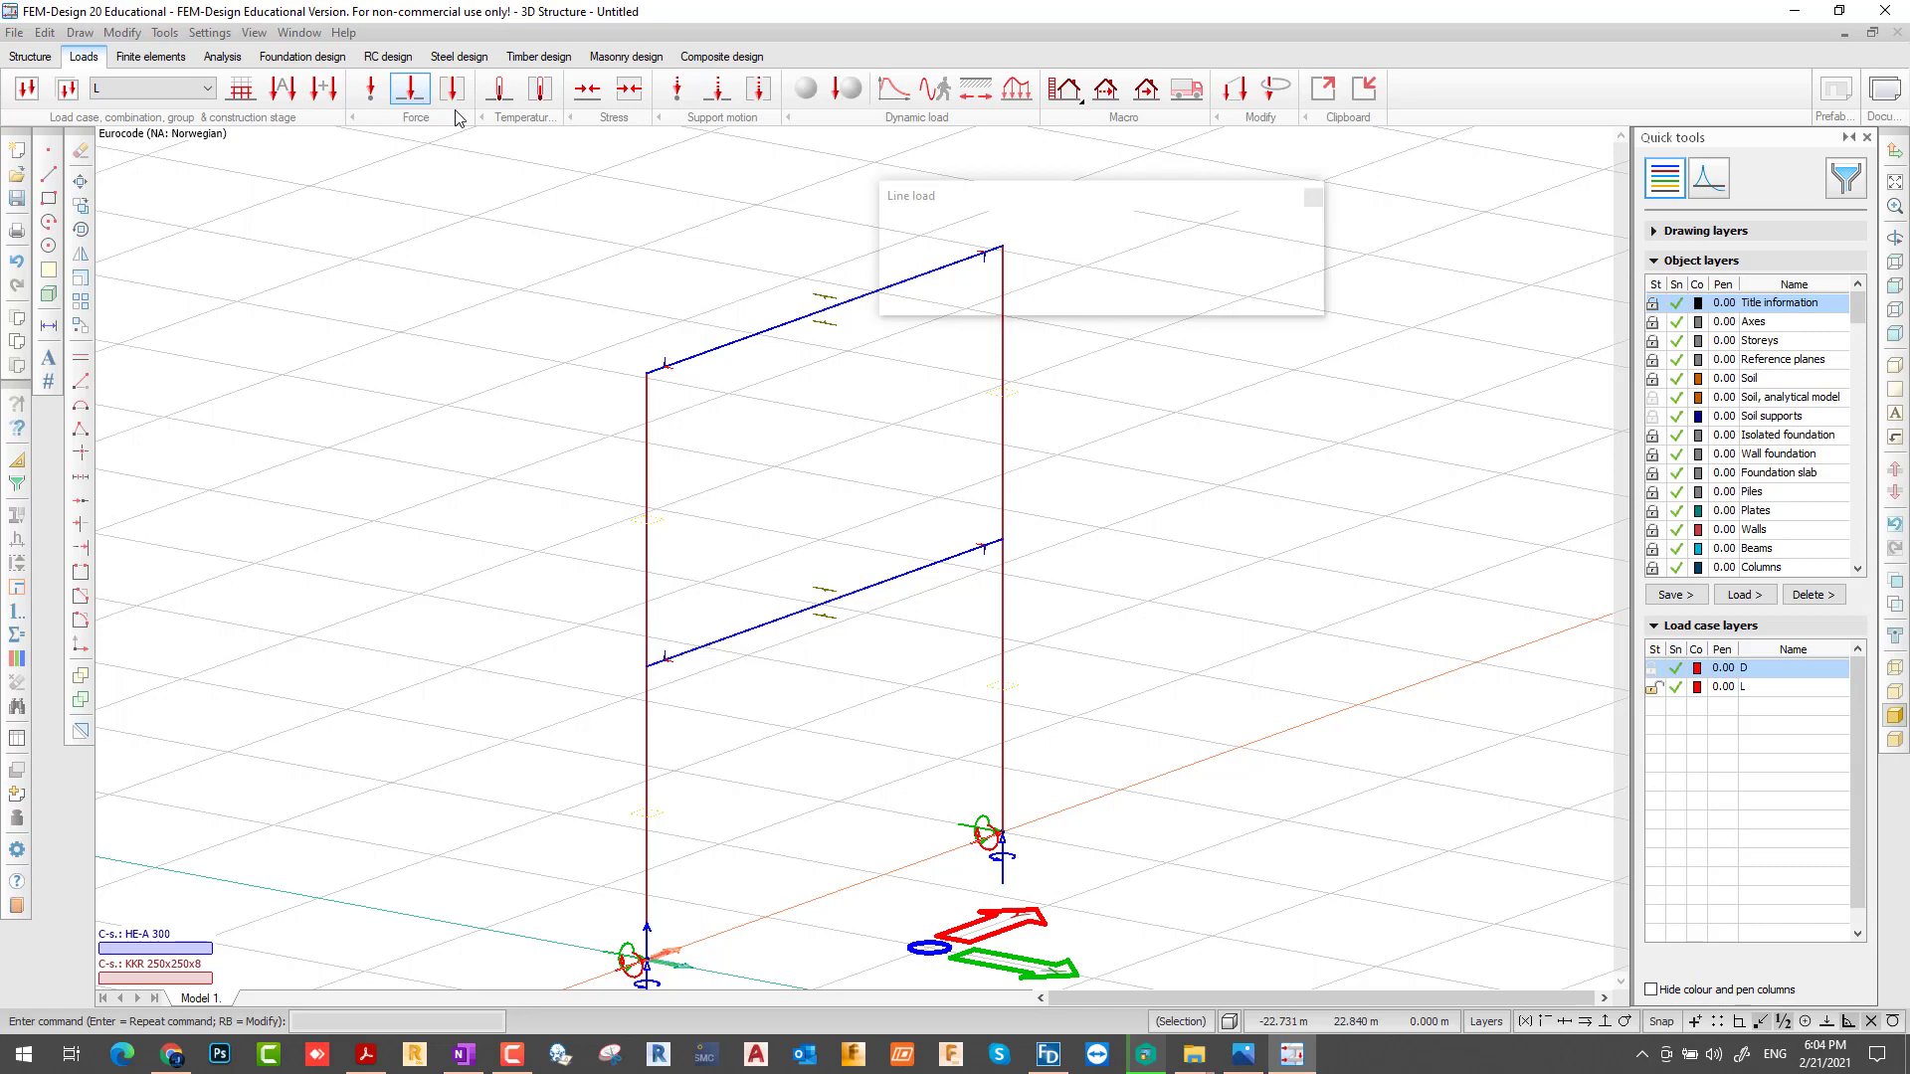
{"action": "left_click", "coordinate": [410, 89]}
{"action": "left_click", "coordinate": [1059, 255]}
{"action": "type", "text": "15"}
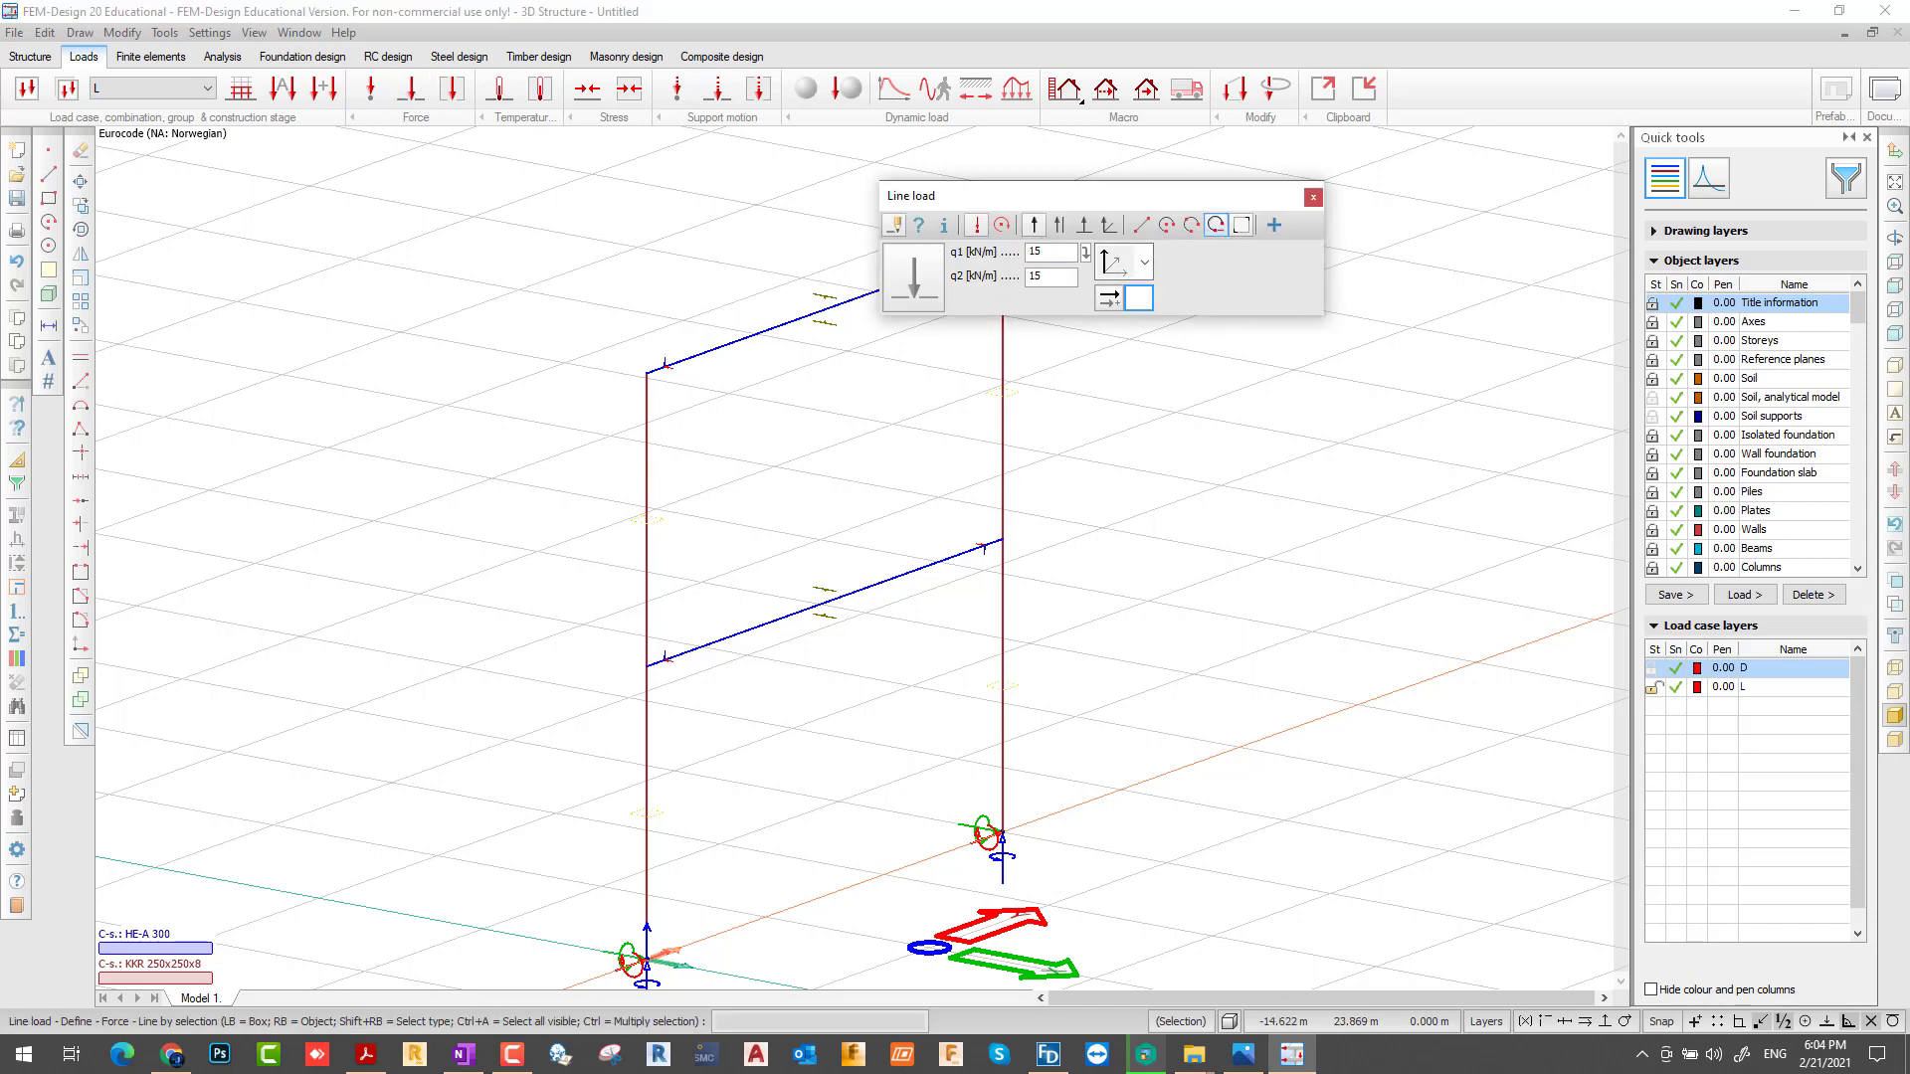
{"action": "left_click", "coordinate": [884, 589]}
{"action": "left_click", "coordinate": [825, 556]}
{"action": "left_click", "coordinate": [782, 357]}
{"action": "left_click", "coordinate": [759, 326]}
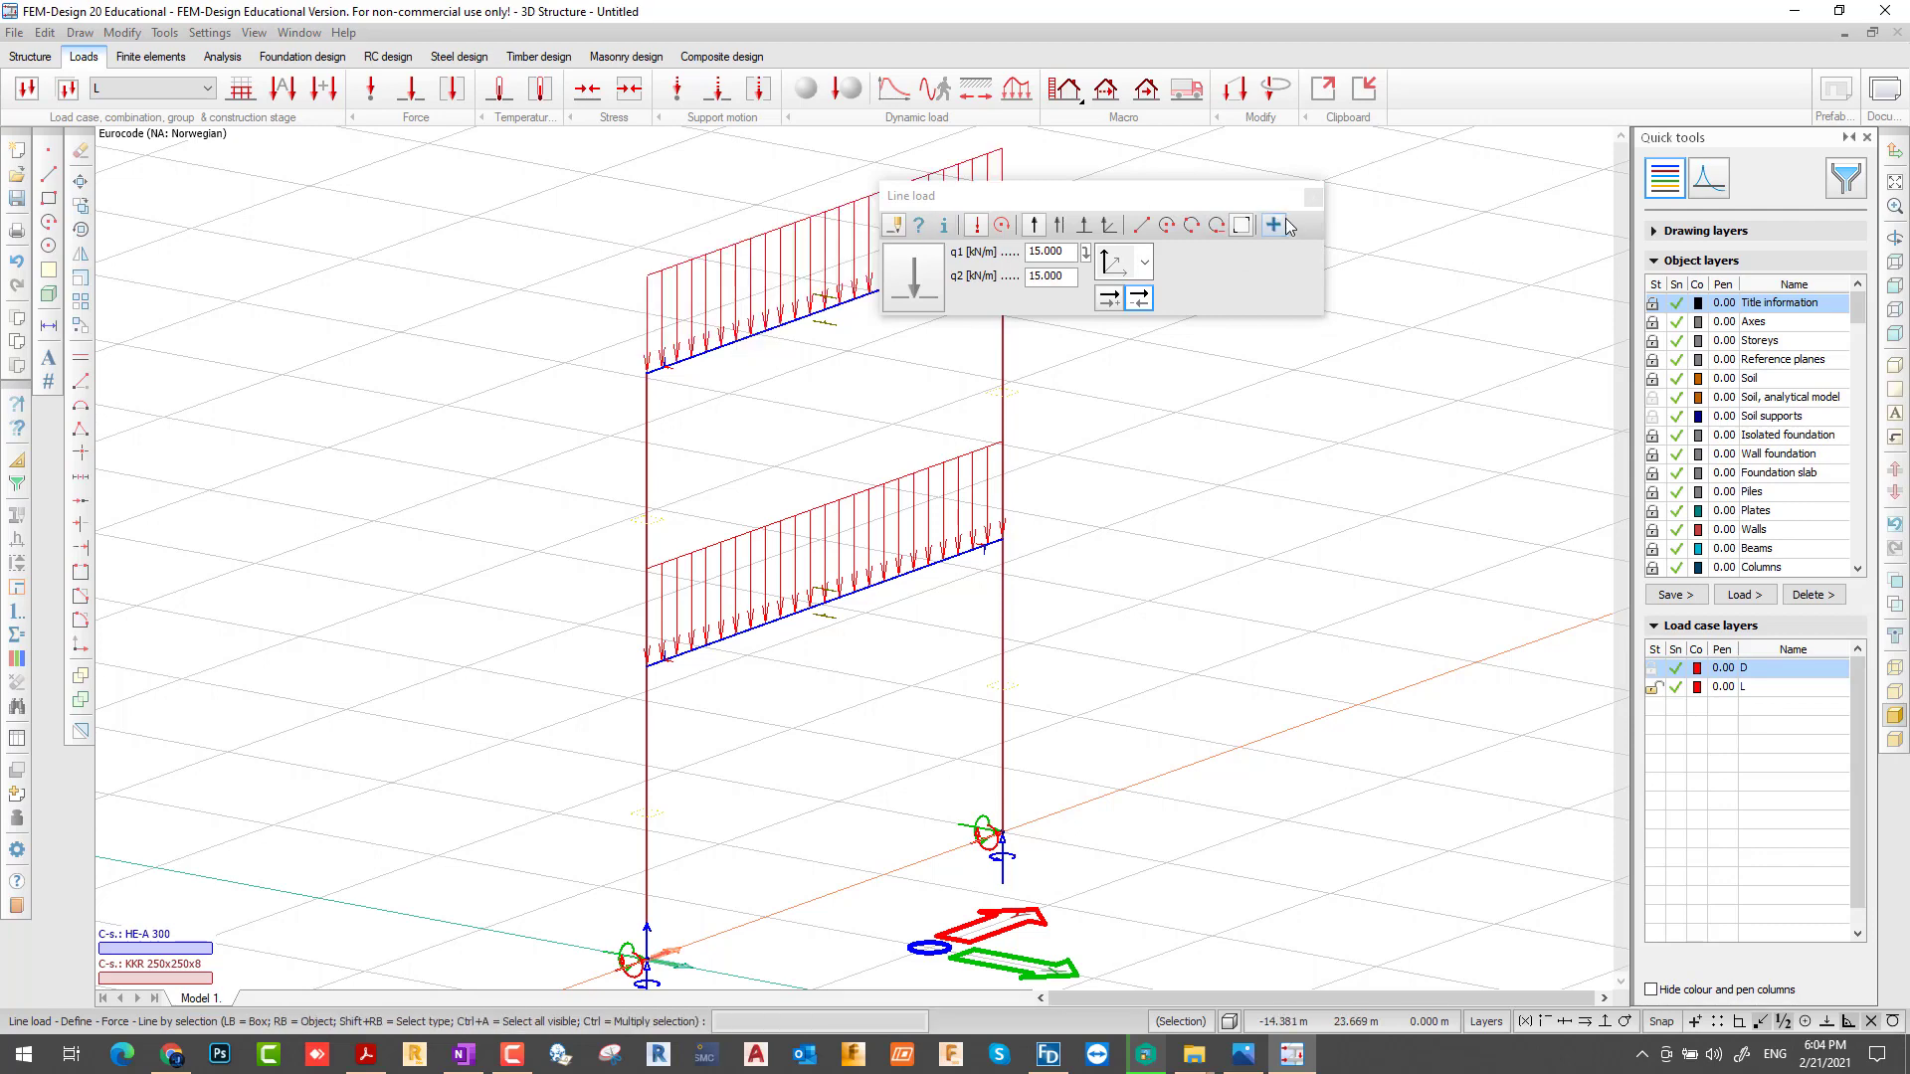
{"action": "left_click", "coordinate": [1313, 196]}
Create a load combination named ULS of type U that includes load case D with factor 1.35
{"action": "scroll", "coordinate": [1024, 291], "scroll_direction": "up", "scroll_amount": 1}
{"action": "scroll", "coordinate": [977, 800], "scroll_direction": "down", "scroll_amount": 2}
{"action": "middle_click_drag", "start_coordinate": [671, 673], "coordinate": [668, 582]}
{"action": "scroll", "coordinate": [662, 605], "scroll_direction": "down", "scroll_amount": 1}
{"action": "scroll", "coordinate": [665, 608], "scroll_direction": "down", "scroll_amount": 1}
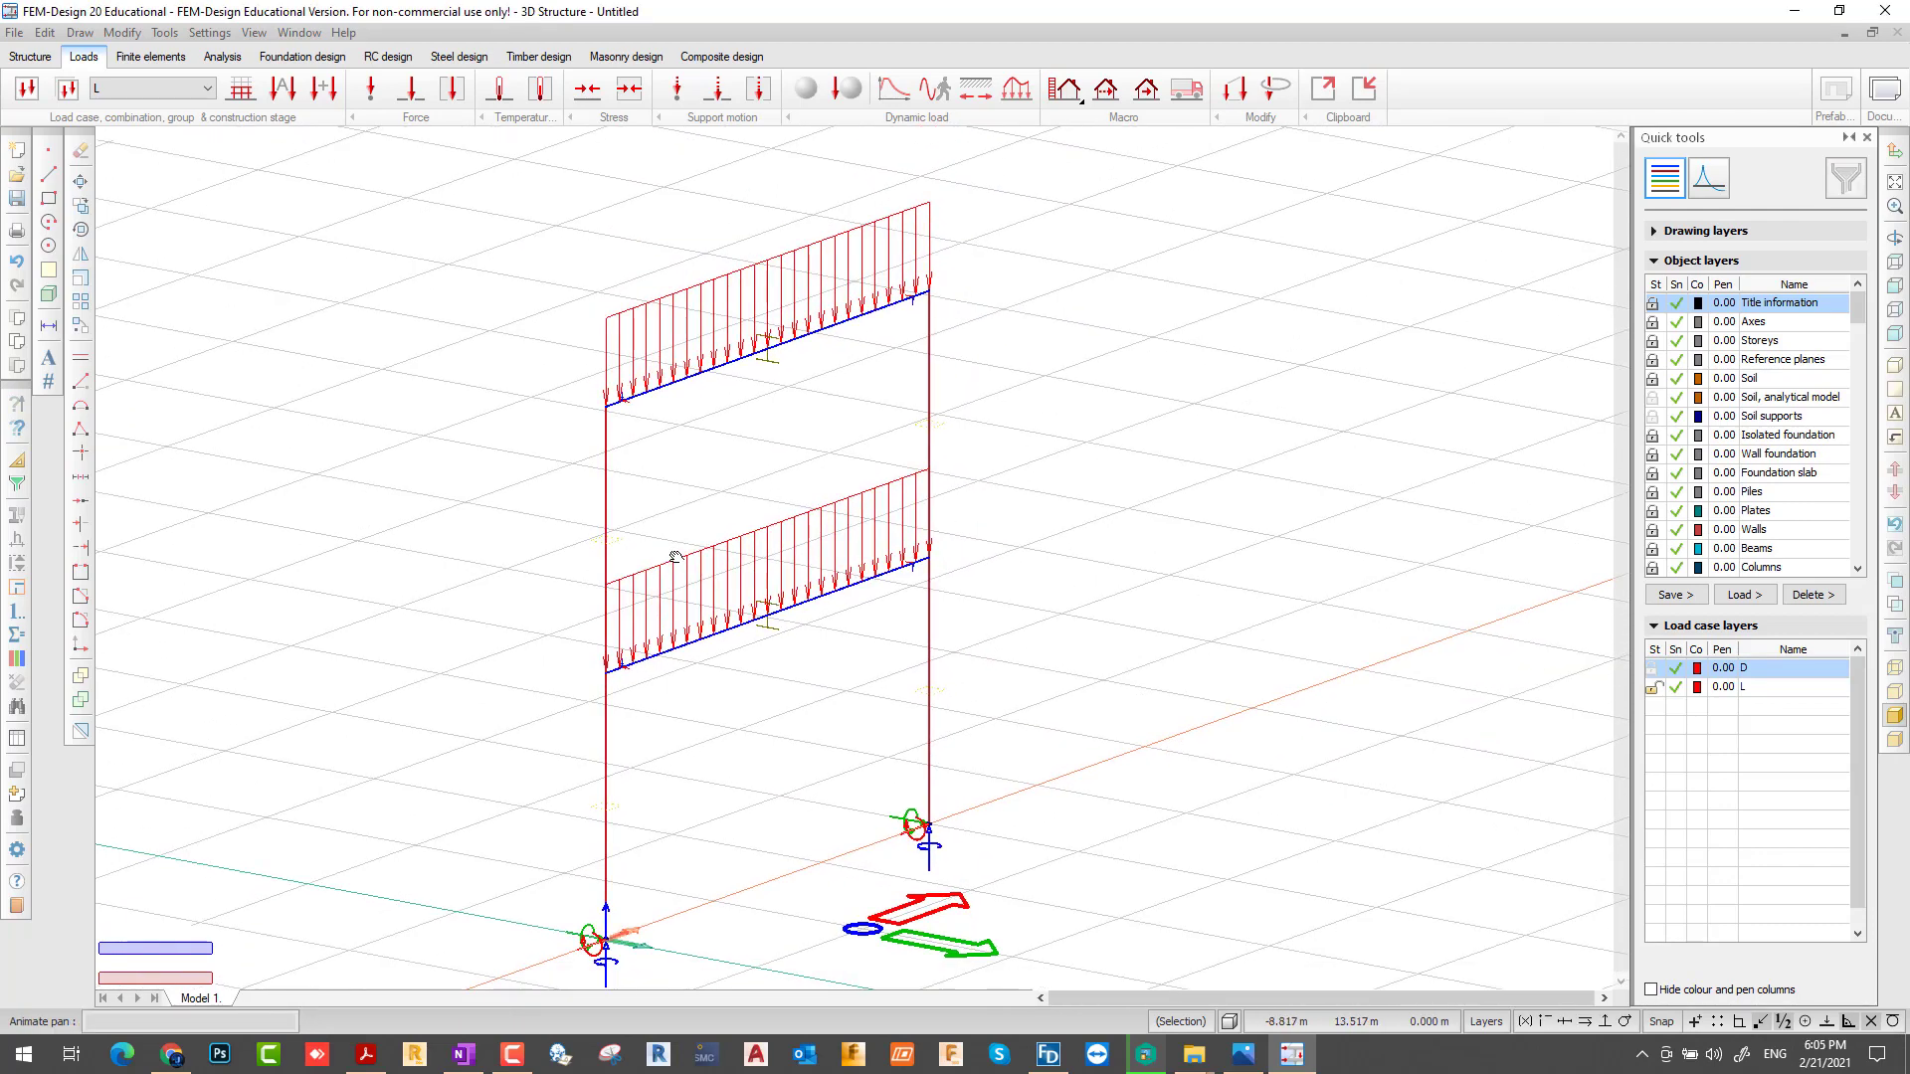
{"action": "left_click", "coordinate": [320, 92]}
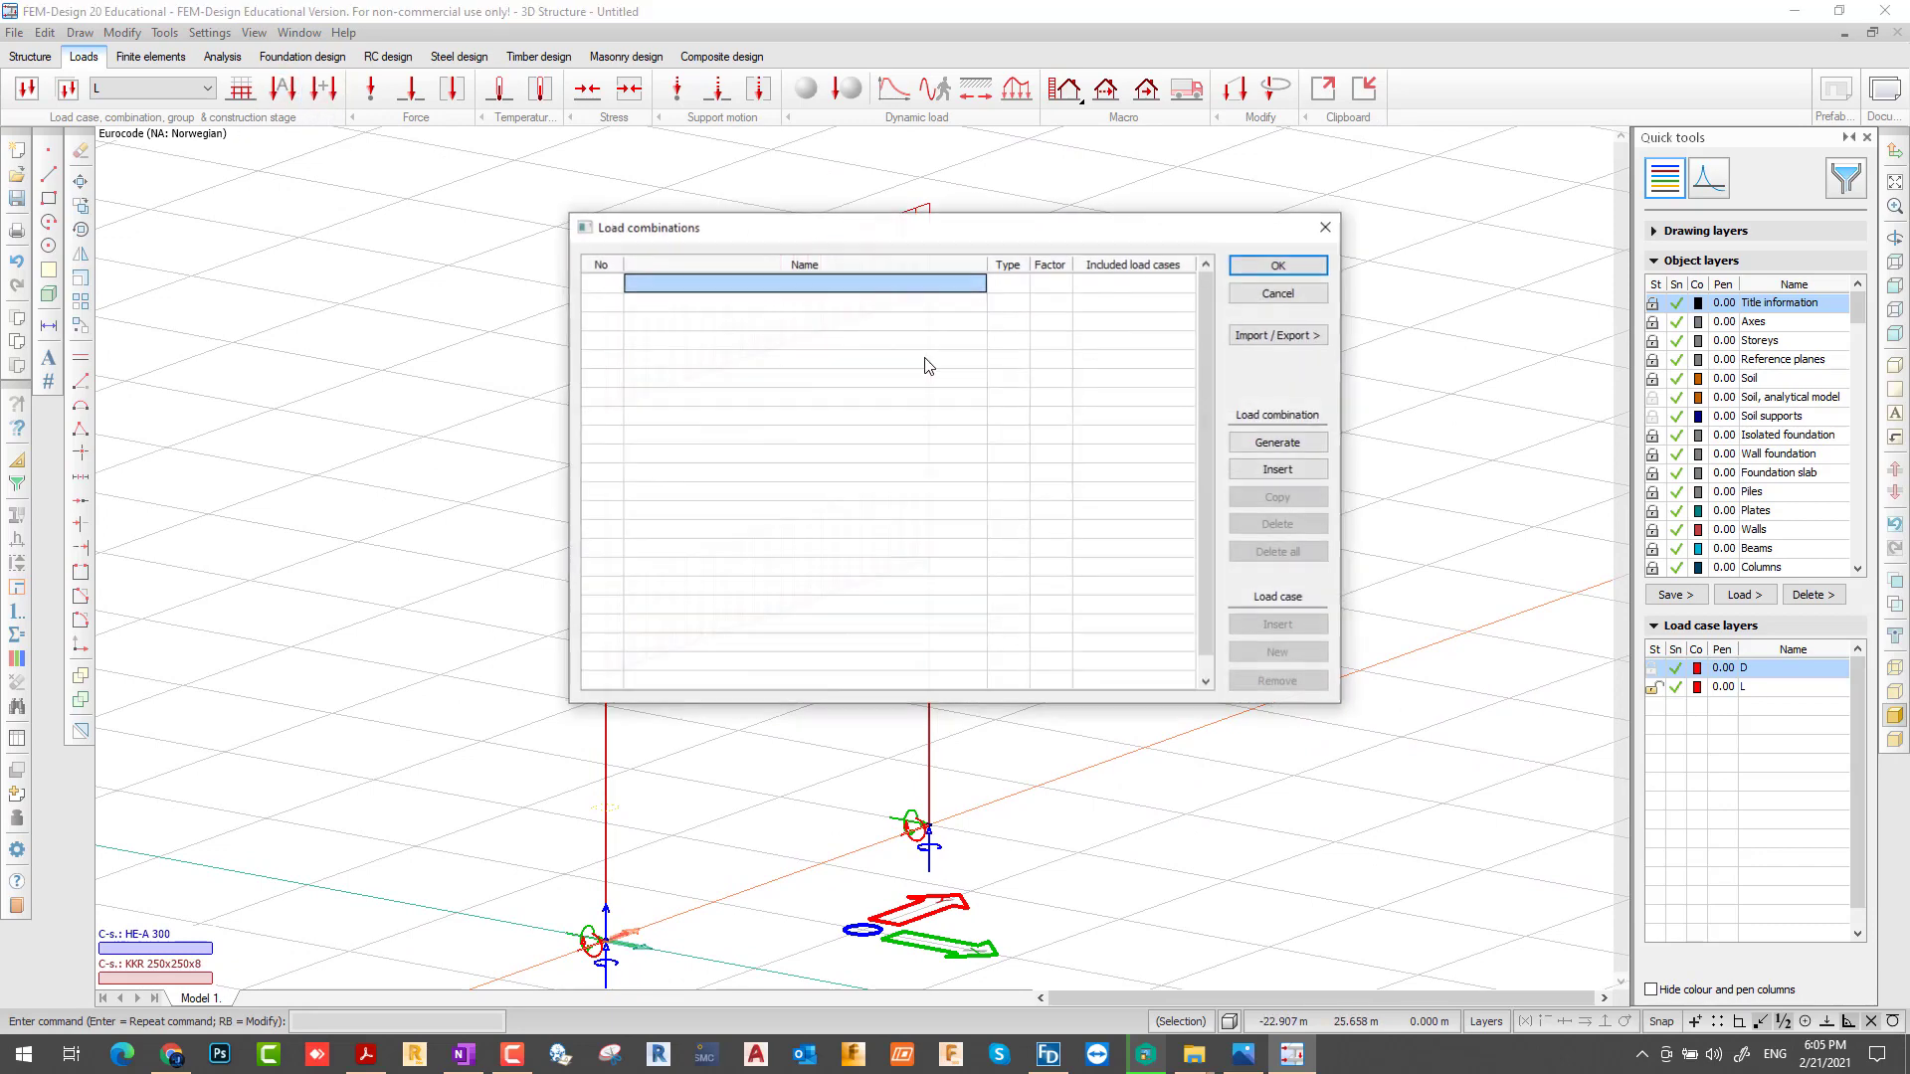
{"action": "left_click", "coordinate": [739, 285]}
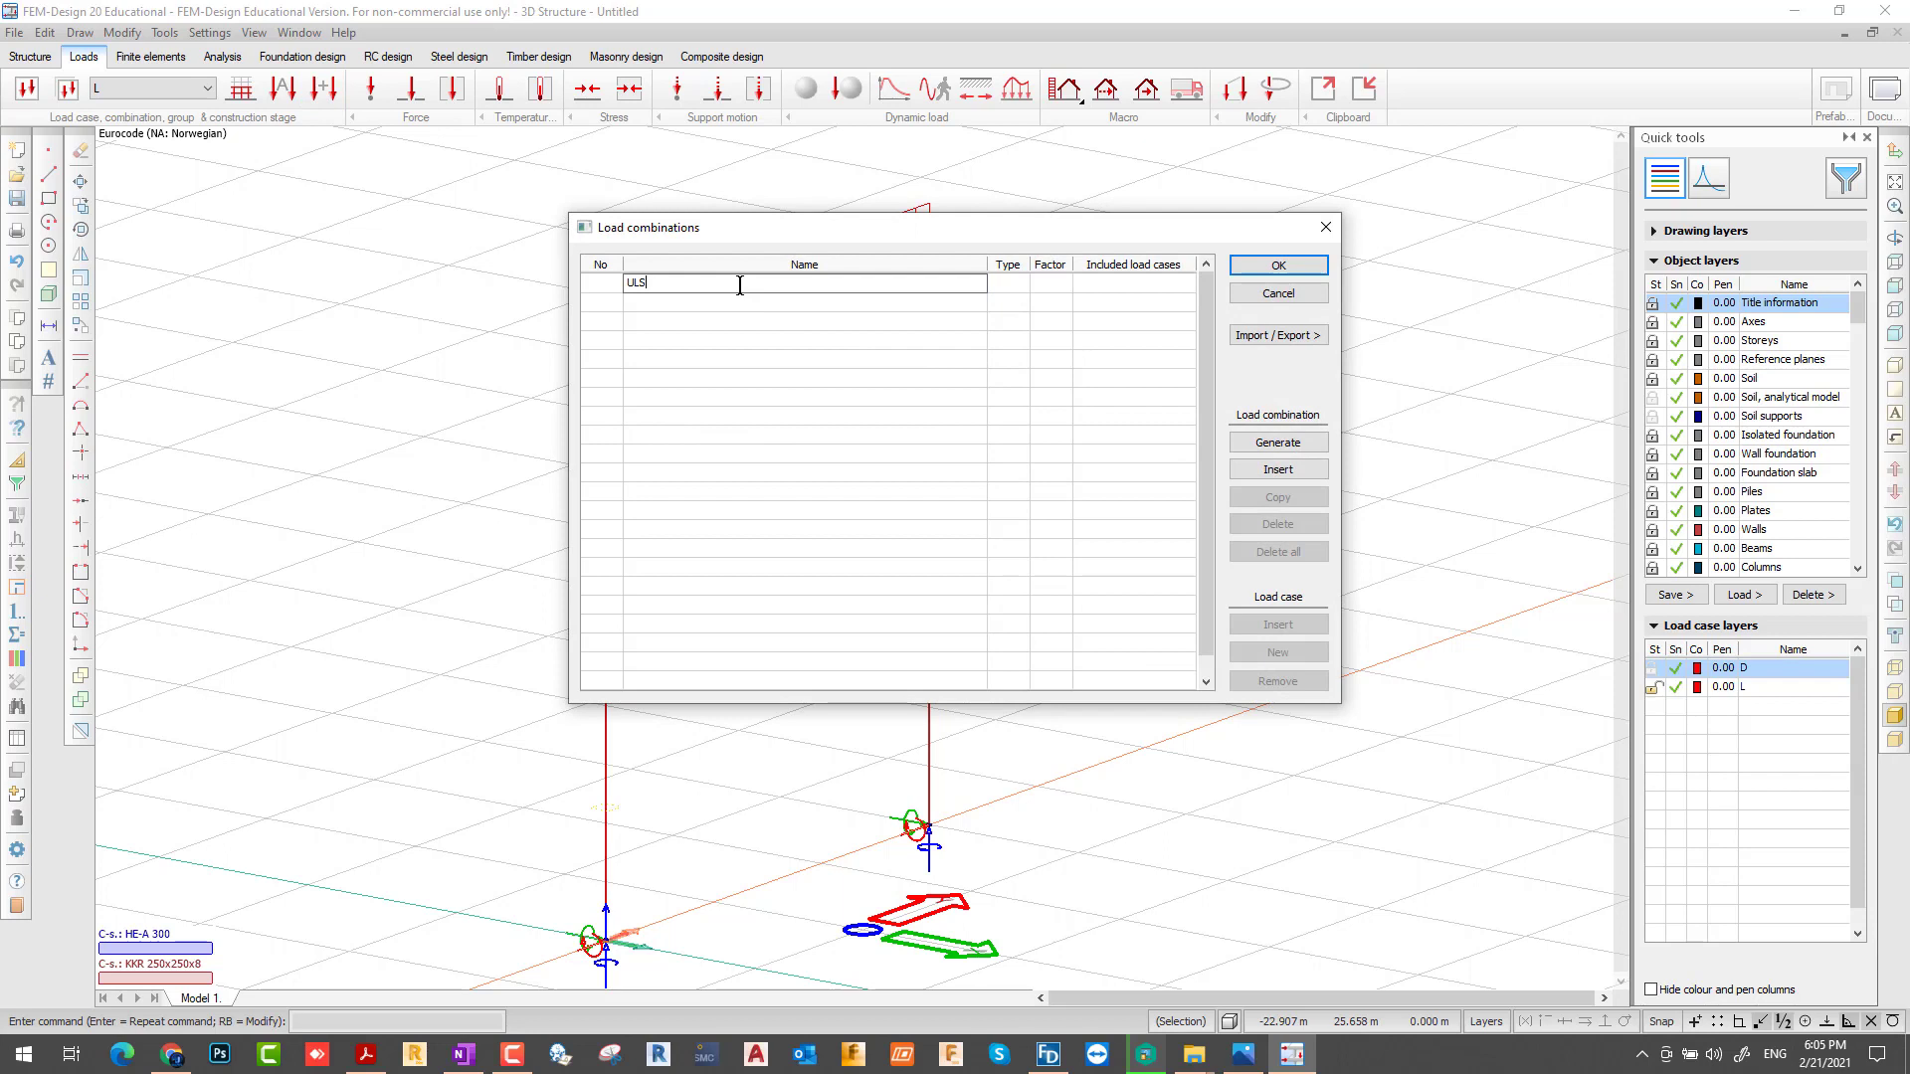
{"action": "left_click", "coordinate": [1006, 283]}
{"action": "left_click", "coordinate": [1011, 283]}
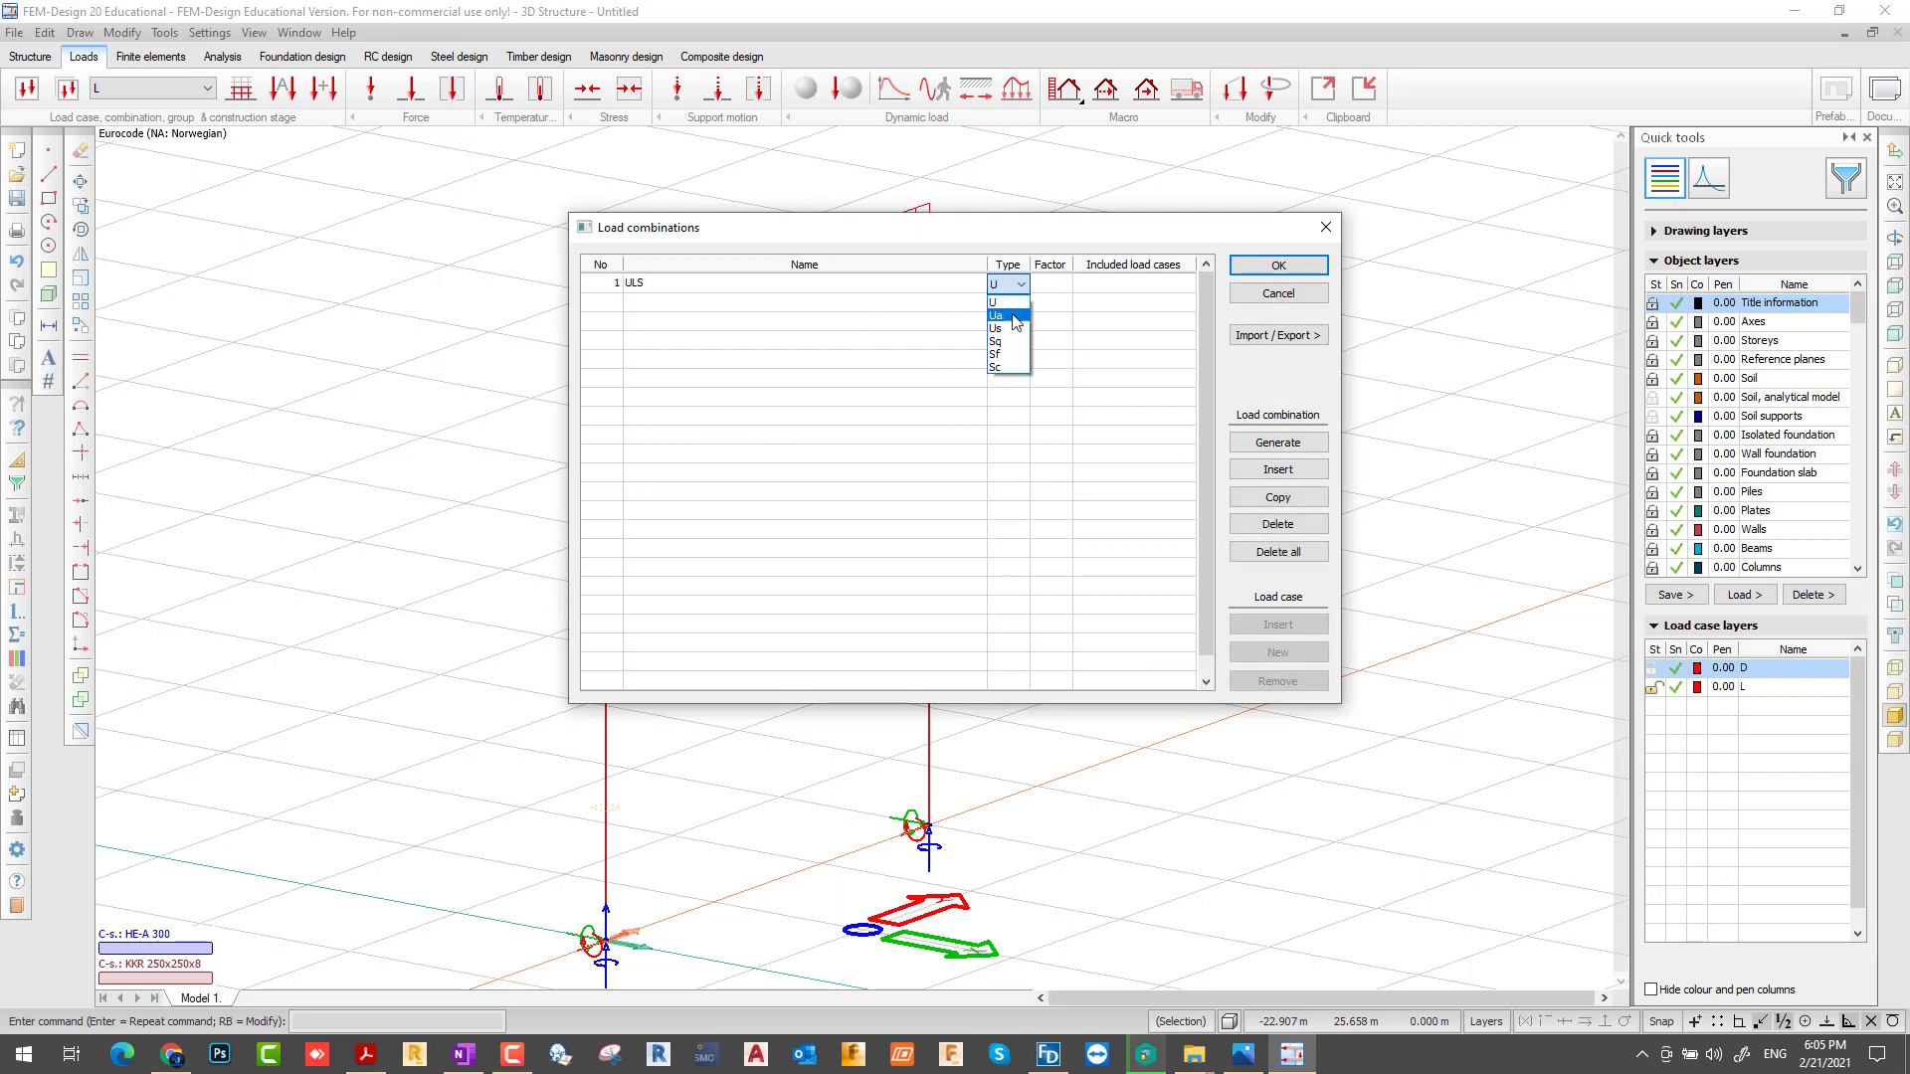
{"action": "left_click", "coordinate": [1013, 303]}
{"action": "left_click", "coordinate": [1058, 287]}
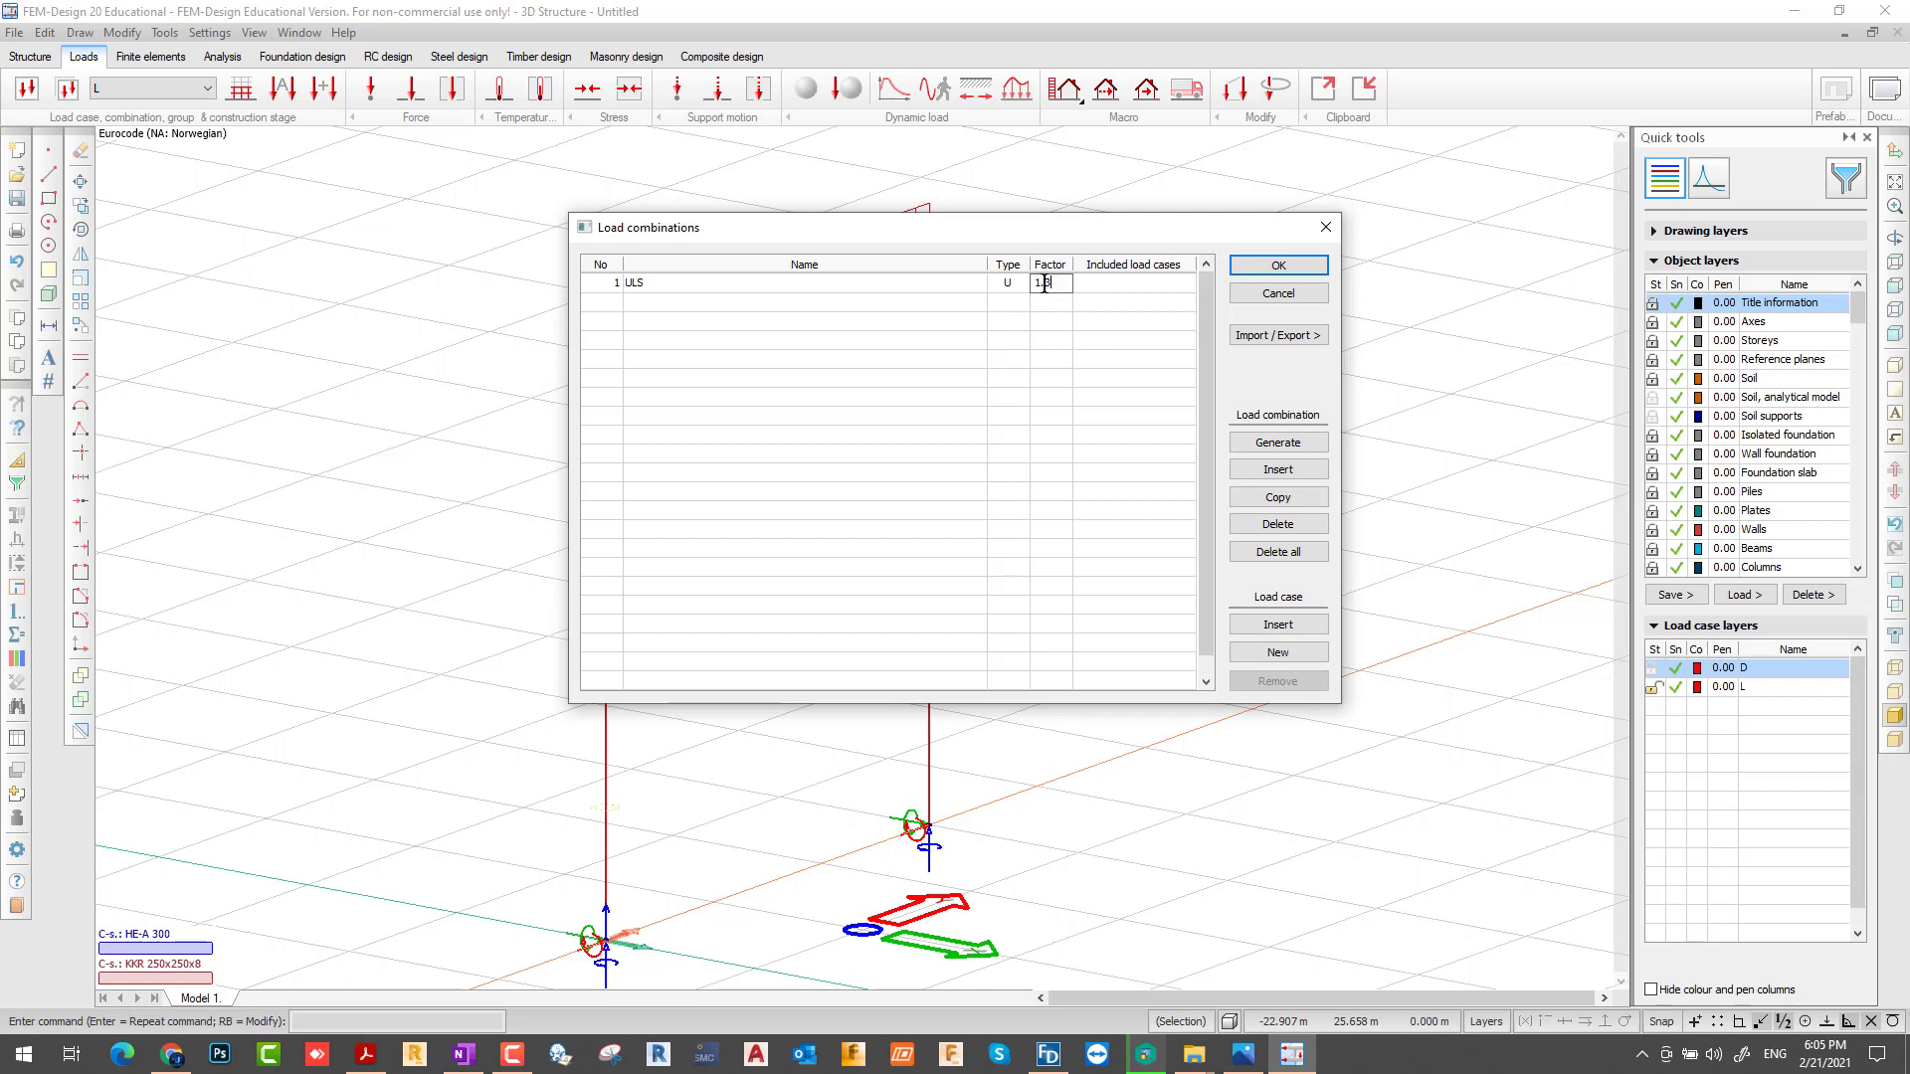
{"action": "type", "text": "1.35"}
{"action": "left_click", "coordinate": [1133, 283]}
{"action": "left_click", "coordinate": [1133, 284]}
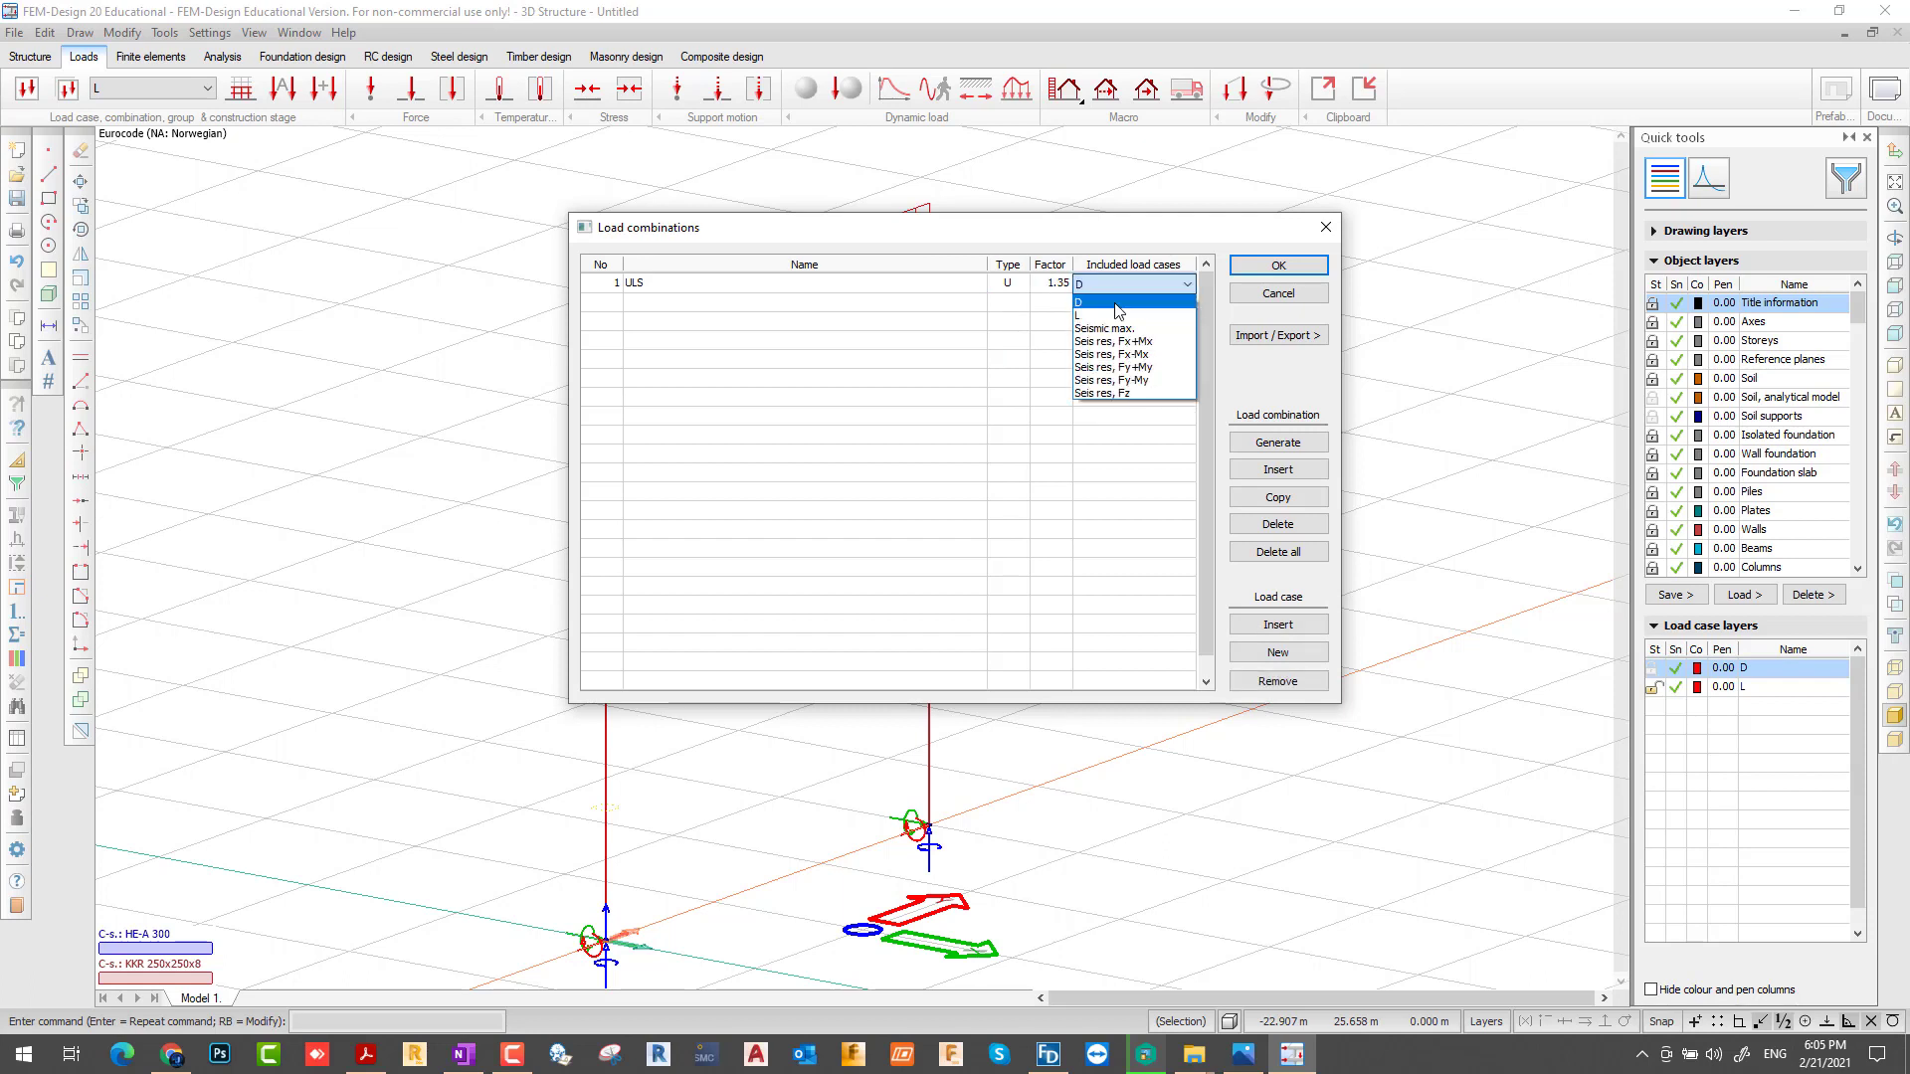
{"action": "left_click", "coordinate": [1123, 312]}
Add load case L to the ULS combination with factor 1.05
{"action": "double_click", "coordinate": [1122, 303]}
{"action": "left_click", "coordinate": [1096, 332]}
{"action": "left_click", "coordinate": [1058, 314]}
{"action": "left_click", "coordinate": [1051, 301]}
{"action": "left_click", "coordinate": [1051, 303]}
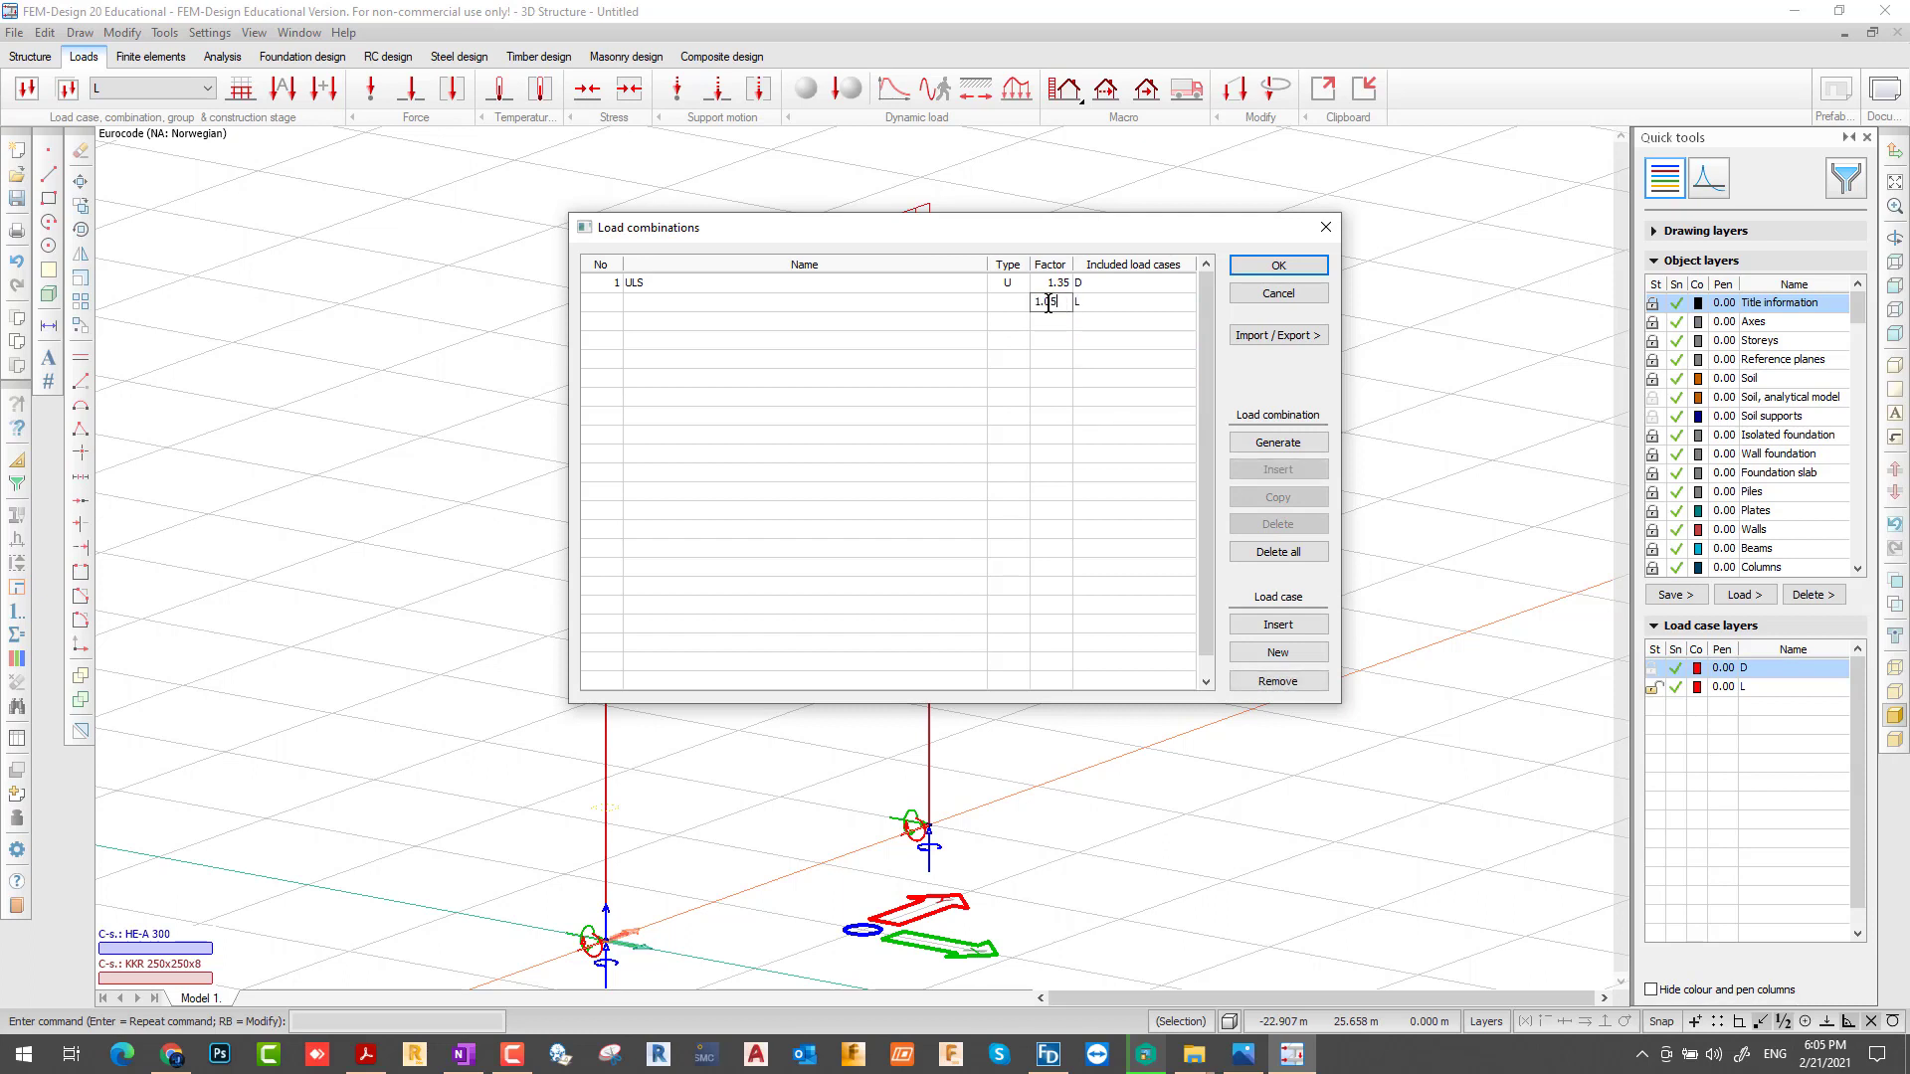
{"action": "key", "text": "Return"}
Create a second combination named SLS of type Sq with load cases D and L at factor 1.00, and accept the combinations
{"action": "left_click", "coordinate": [648, 319]}
{"action": "left_click", "coordinate": [648, 319]}
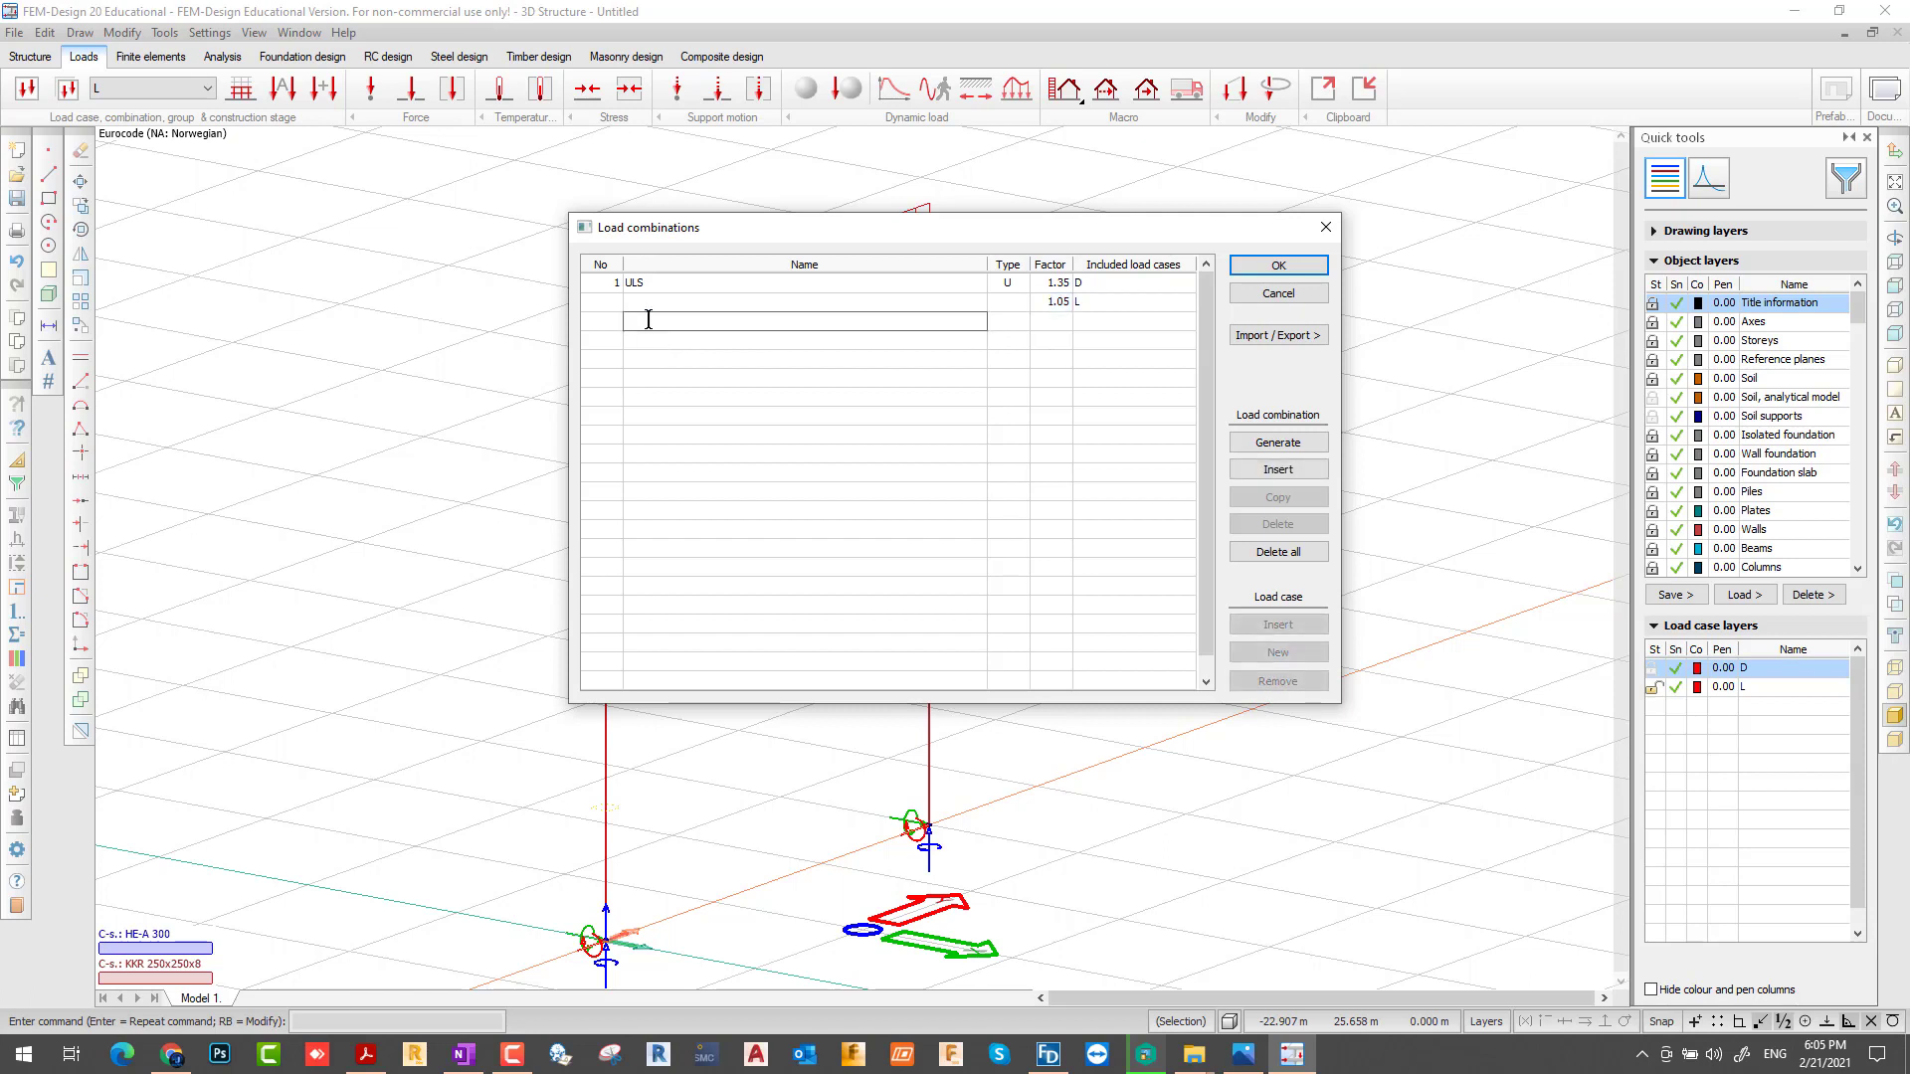
{"action": "key", "text": "Return"}
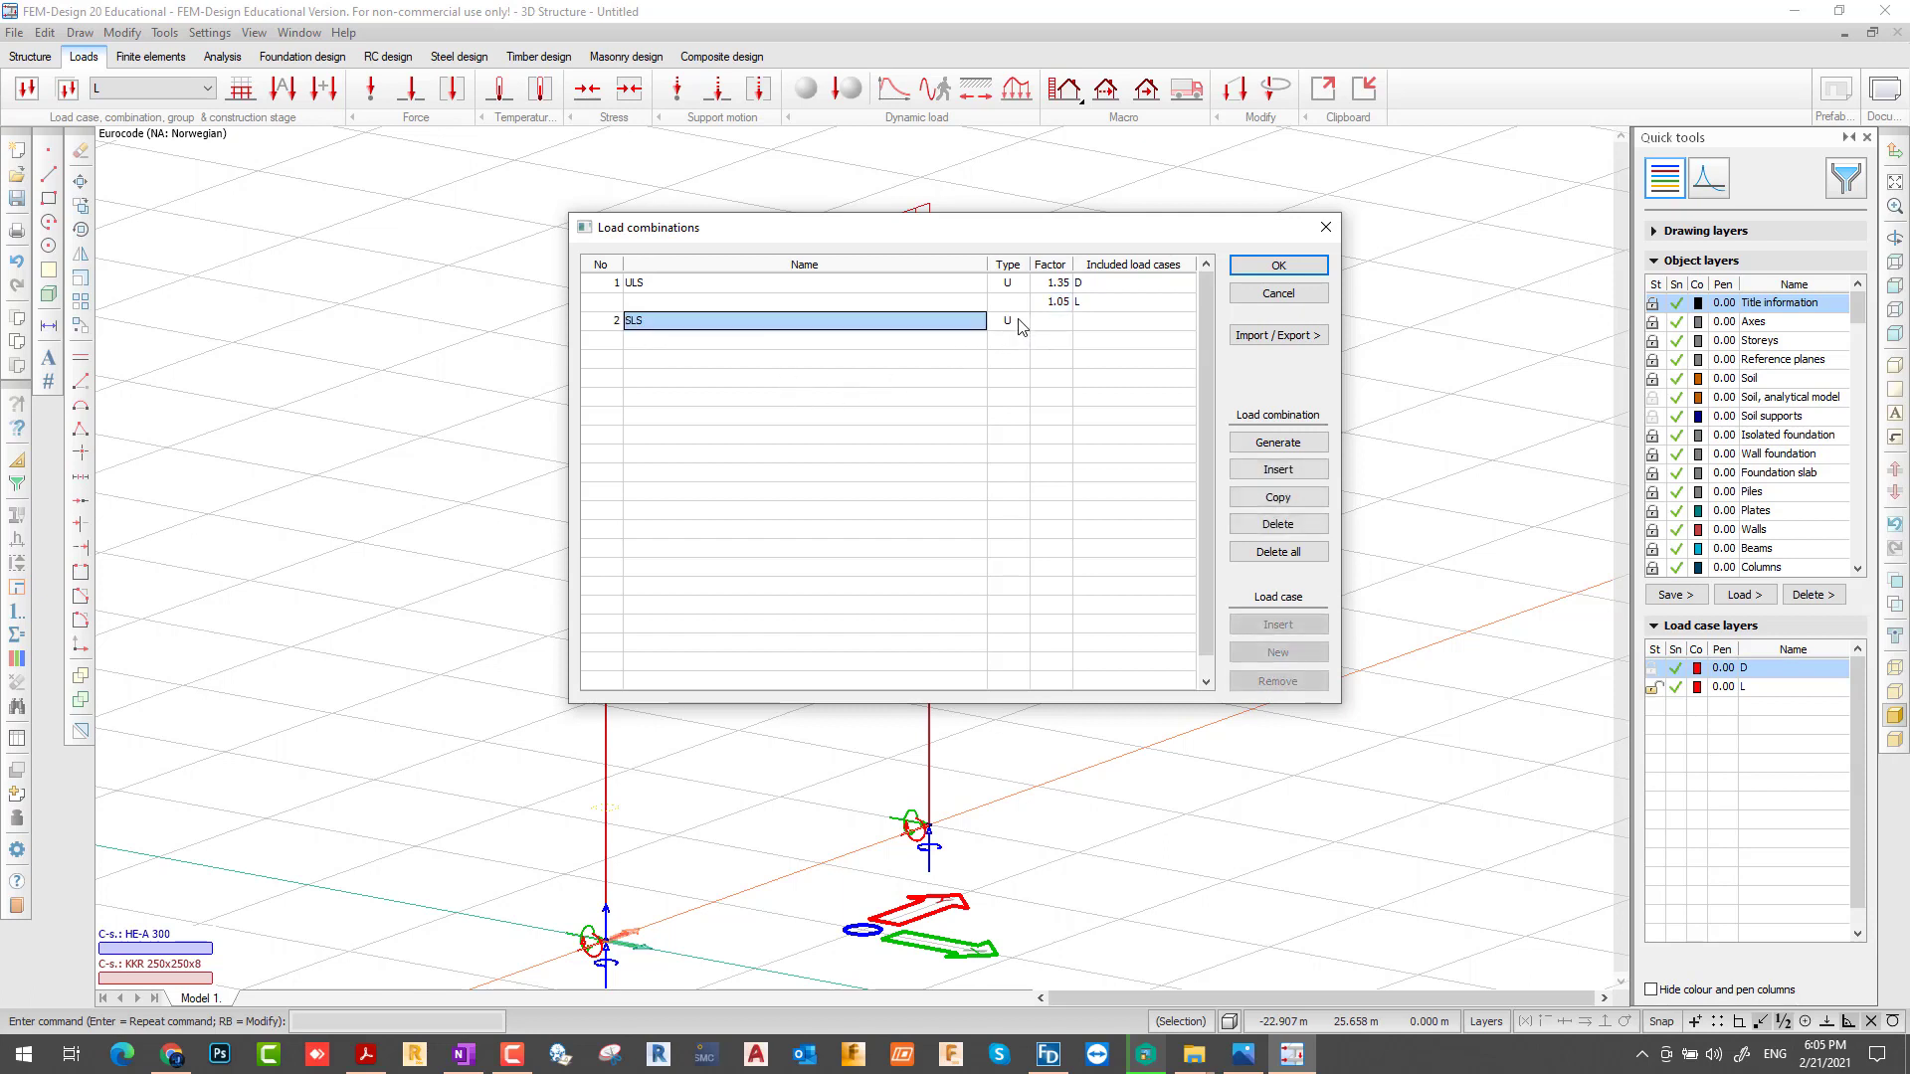
{"action": "left_click", "coordinate": [1008, 320]}
{"action": "left_click", "coordinate": [1009, 322]}
{"action": "left_click", "coordinate": [1007, 379]}
{"action": "left_click", "coordinate": [1060, 321]}
{"action": "left_click", "coordinate": [1102, 323]}
{"action": "left_click", "coordinate": [1104, 349]}
{"action": "left_click", "coordinate": [1104, 350]}
{"action": "left_click", "coordinate": [1098, 376]}
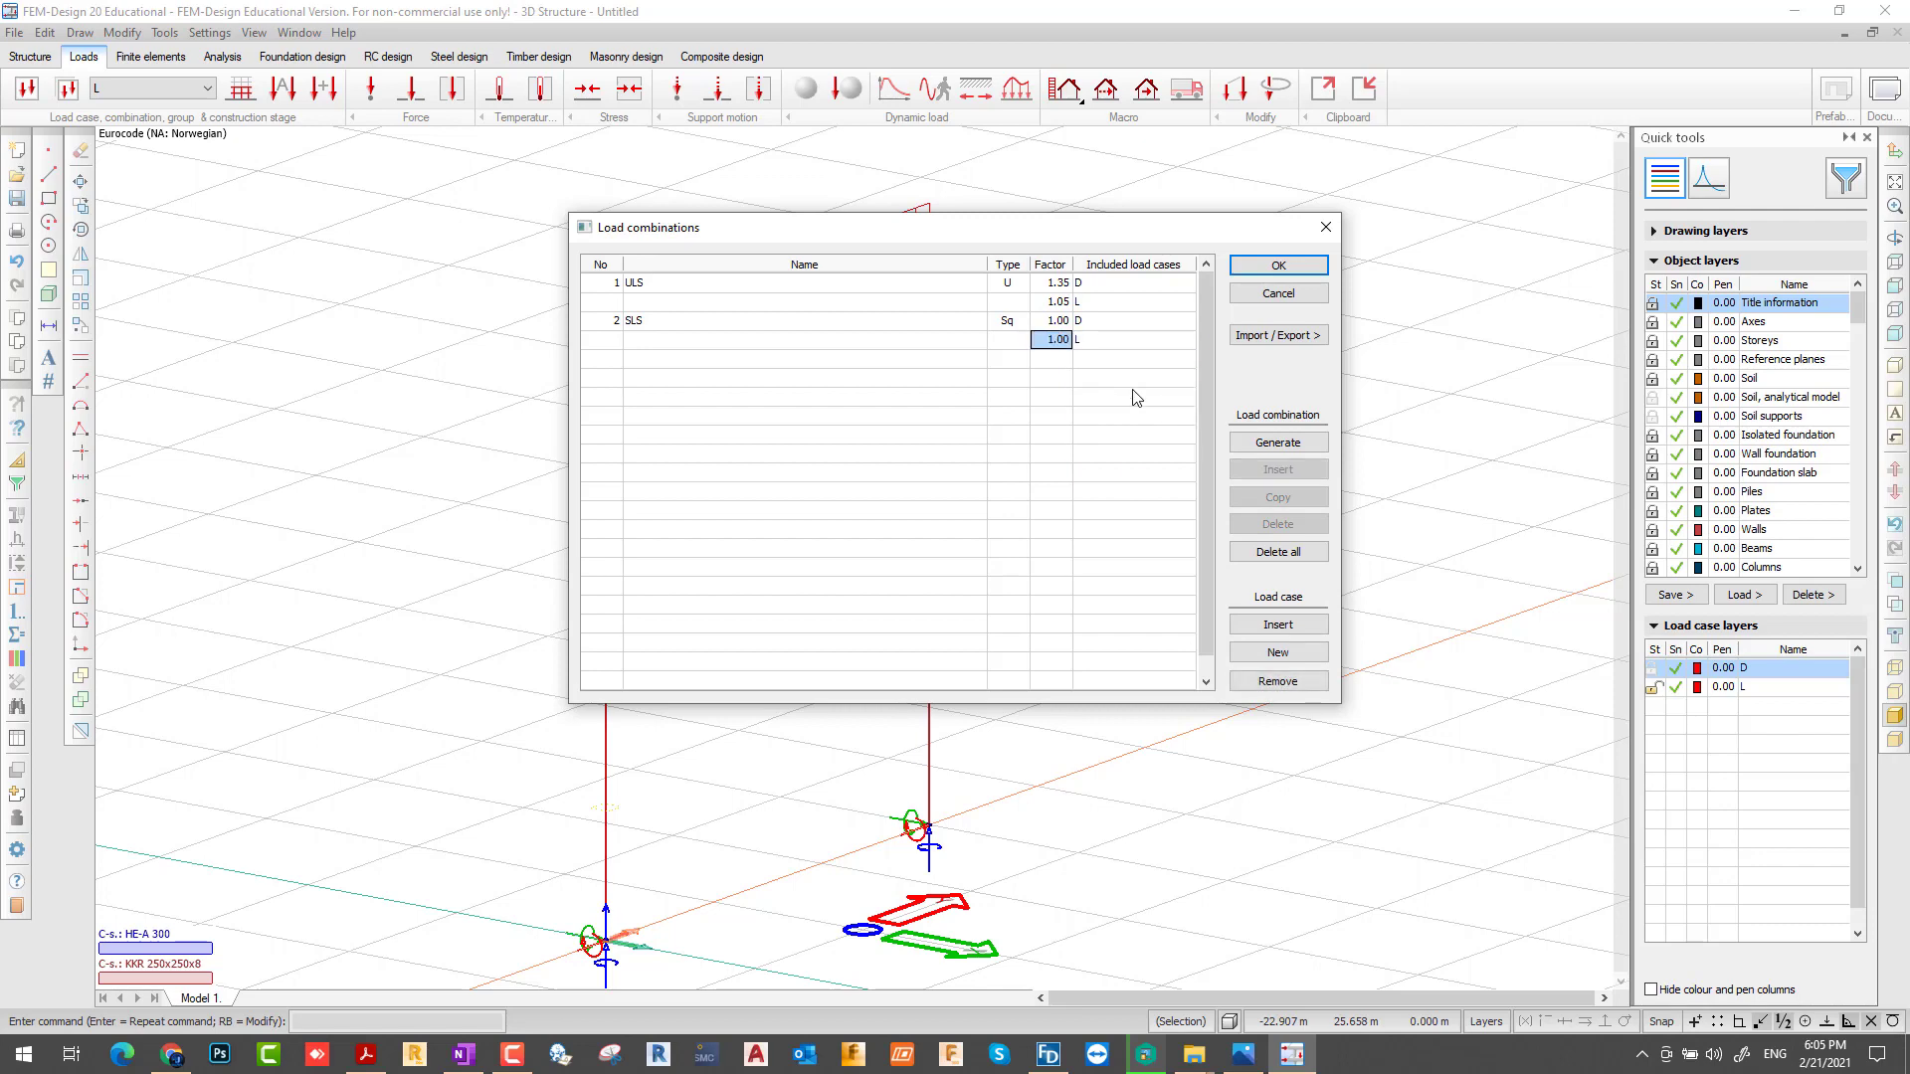
{"action": "left_click", "coordinate": [1268, 265]}
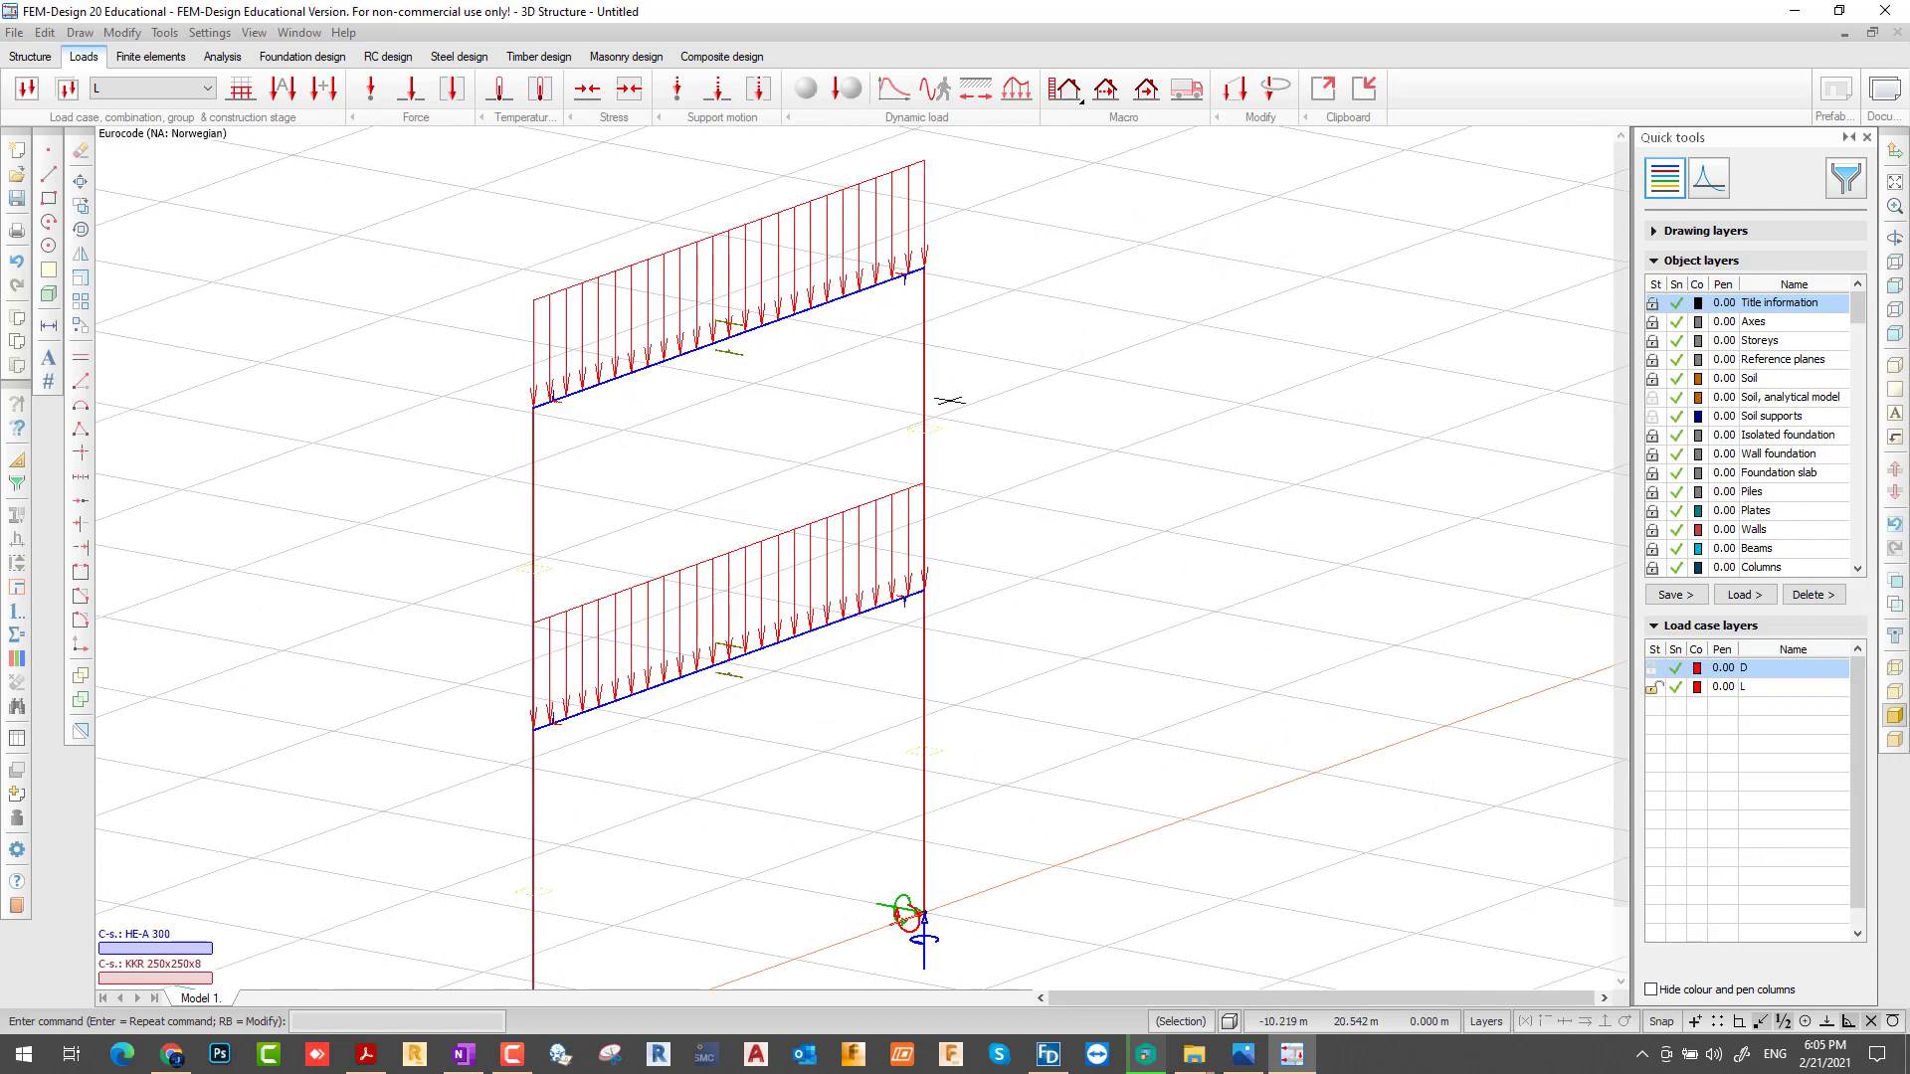
Run the analysis calculation for the load combinations only
{"action": "scroll", "coordinate": [913, 465], "scroll_direction": "down", "scroll_amount": 1}
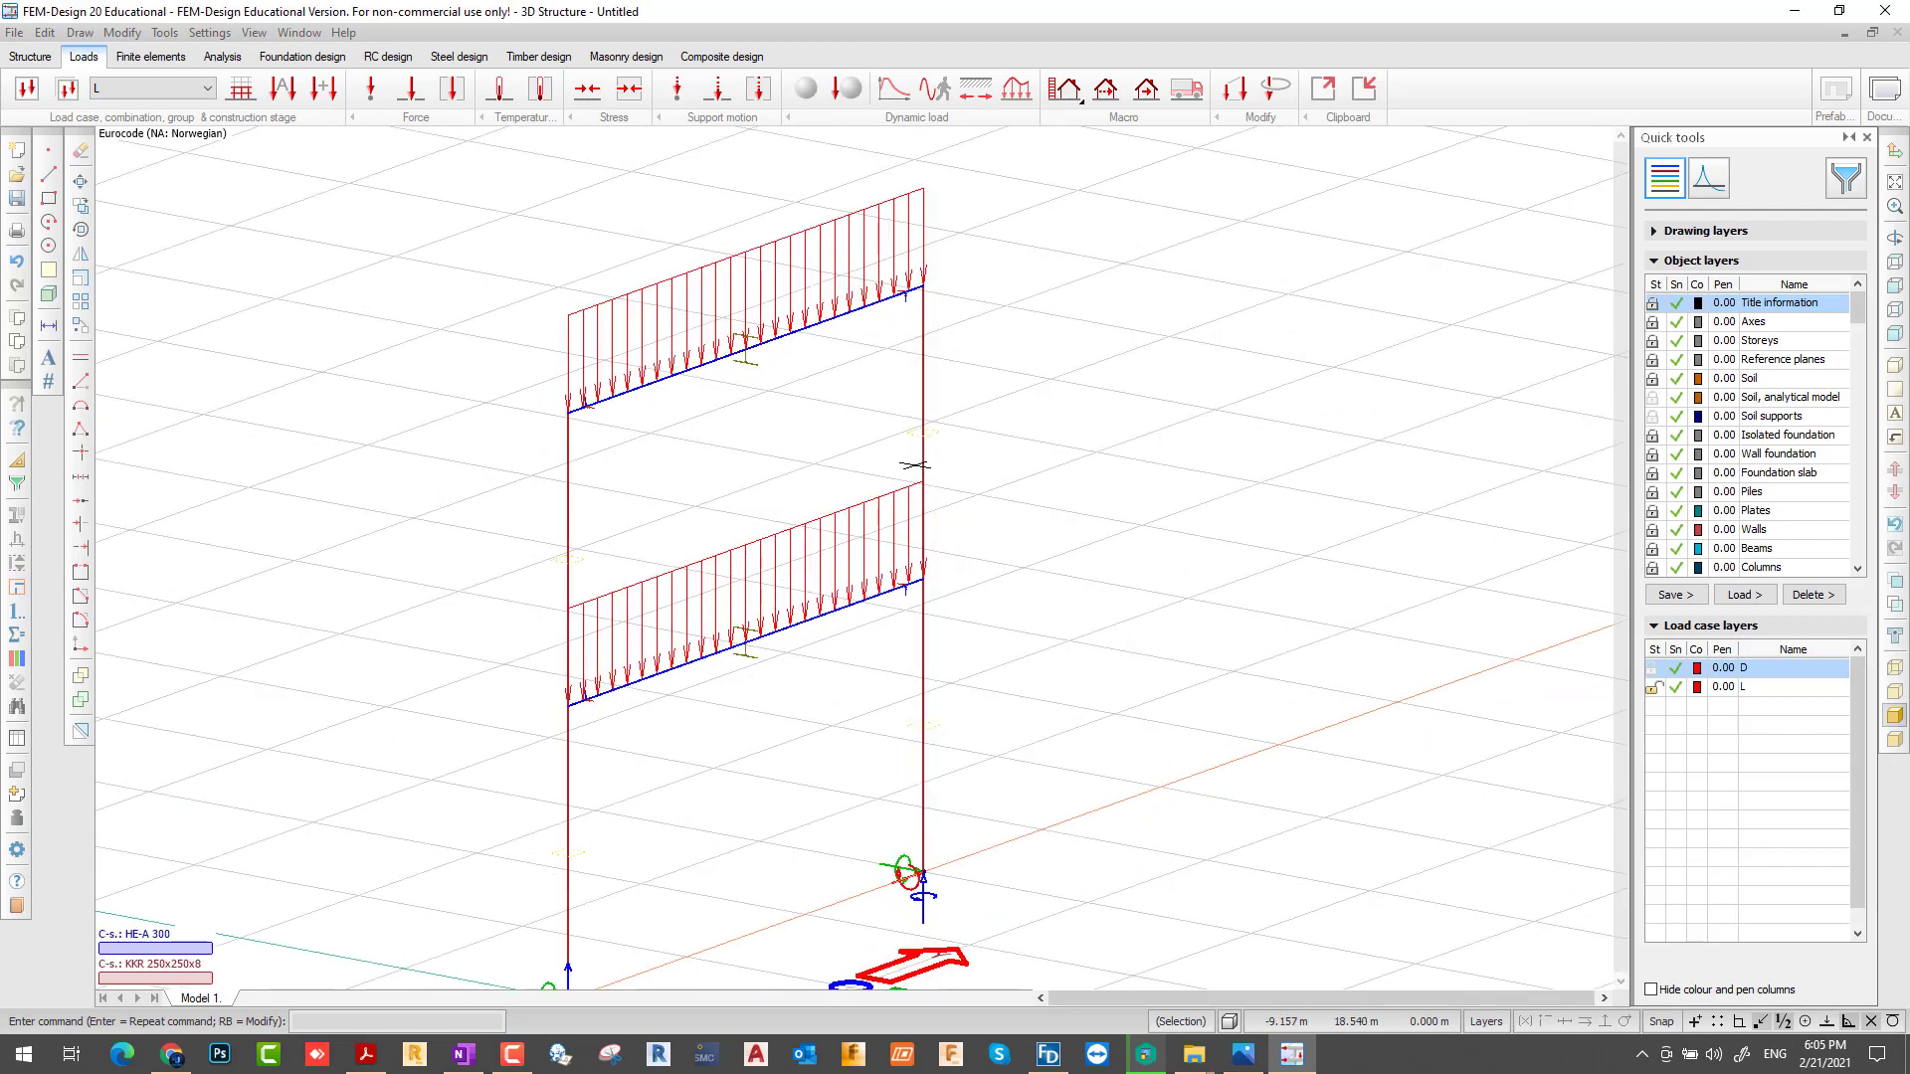
{"action": "left_click", "coordinate": [223, 57]}
{"action": "left_click", "coordinate": [25, 90]}
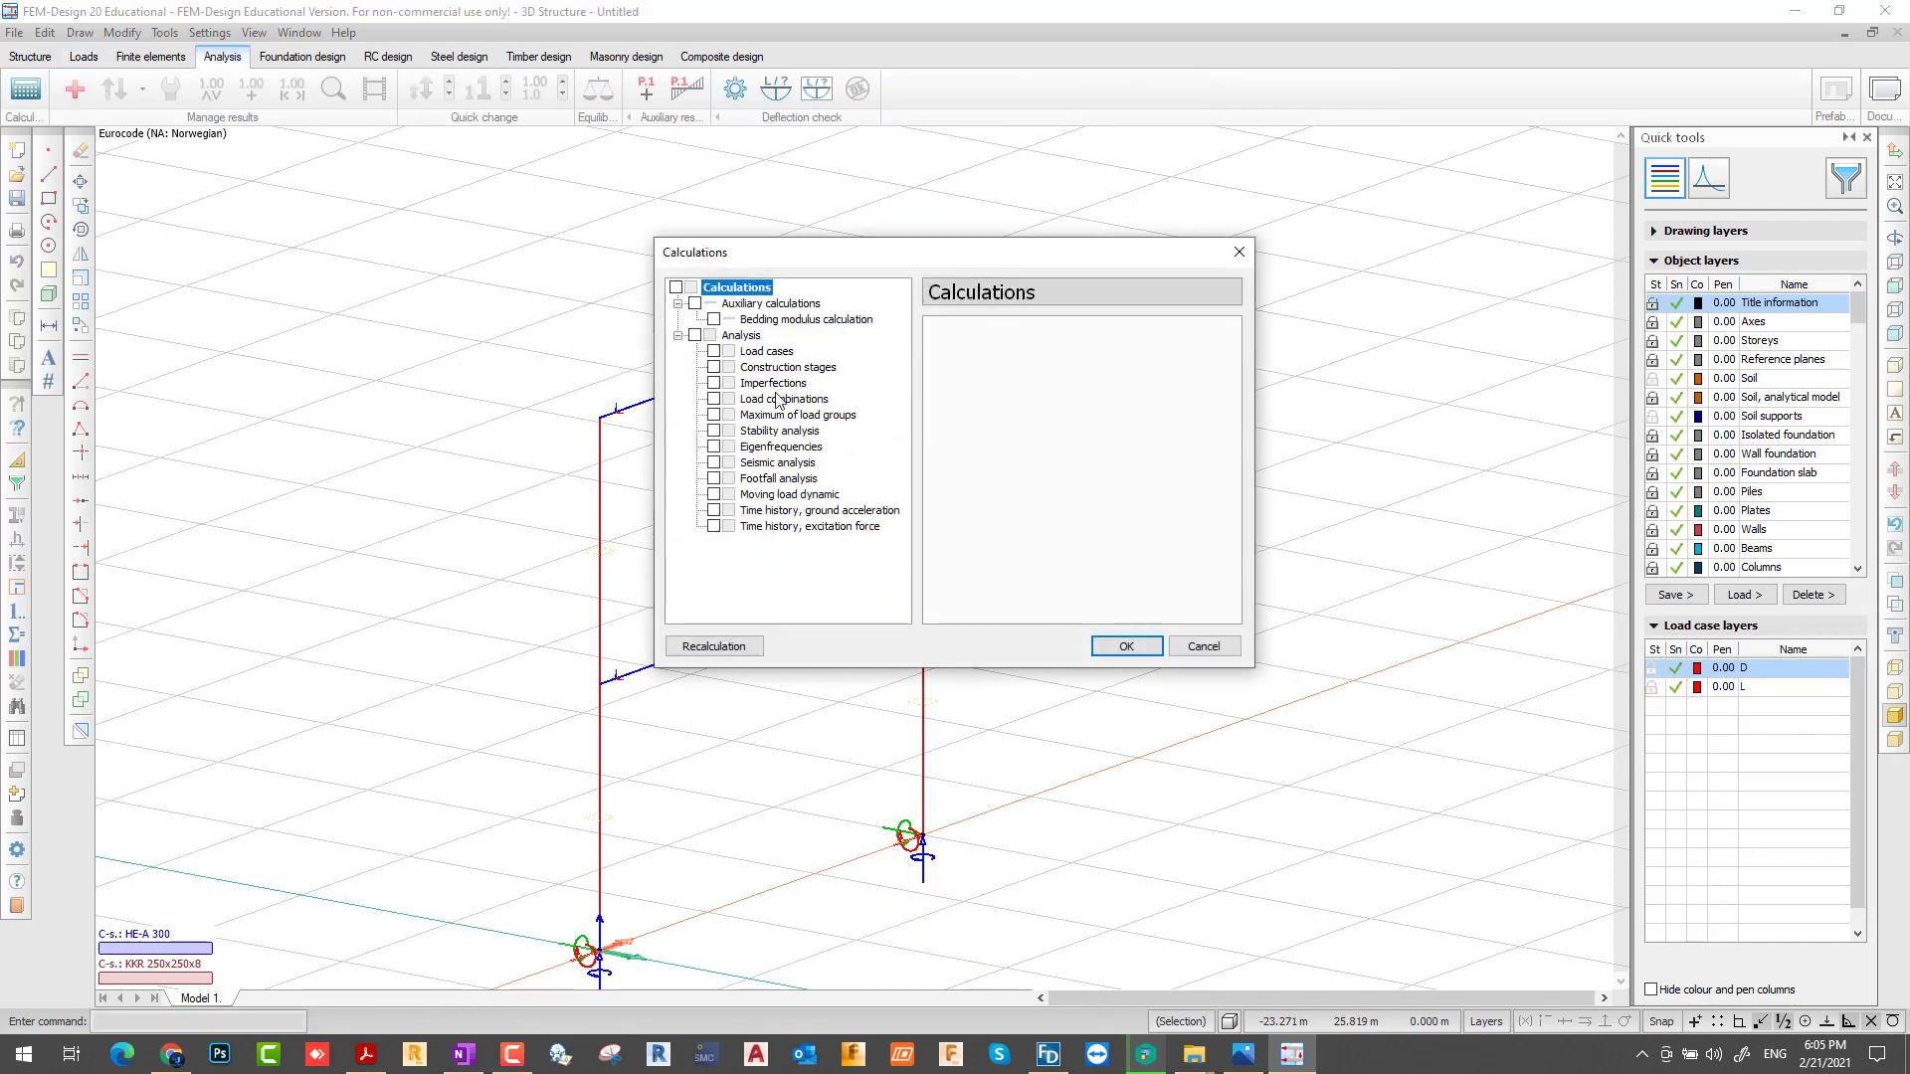
{"action": "left_click", "coordinate": [715, 400]}
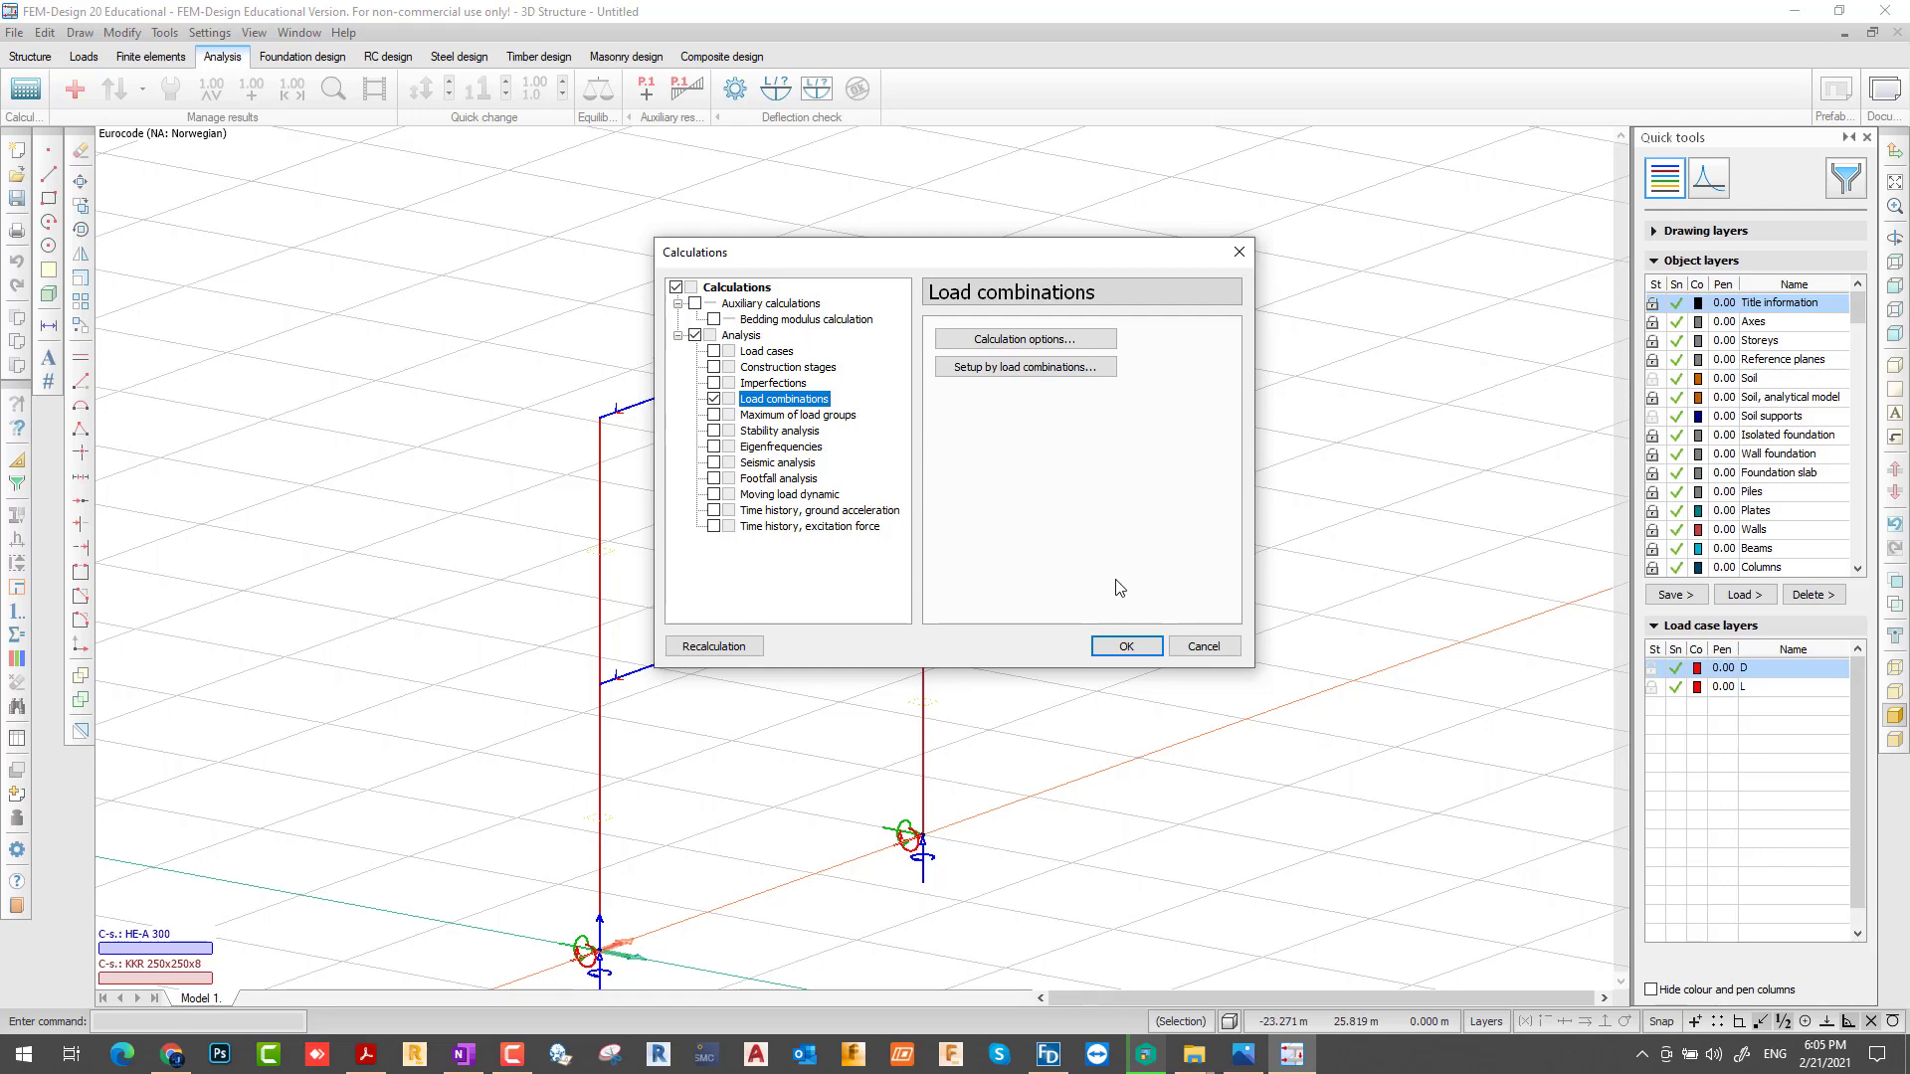
{"action": "left_click", "coordinate": [1119, 646]}
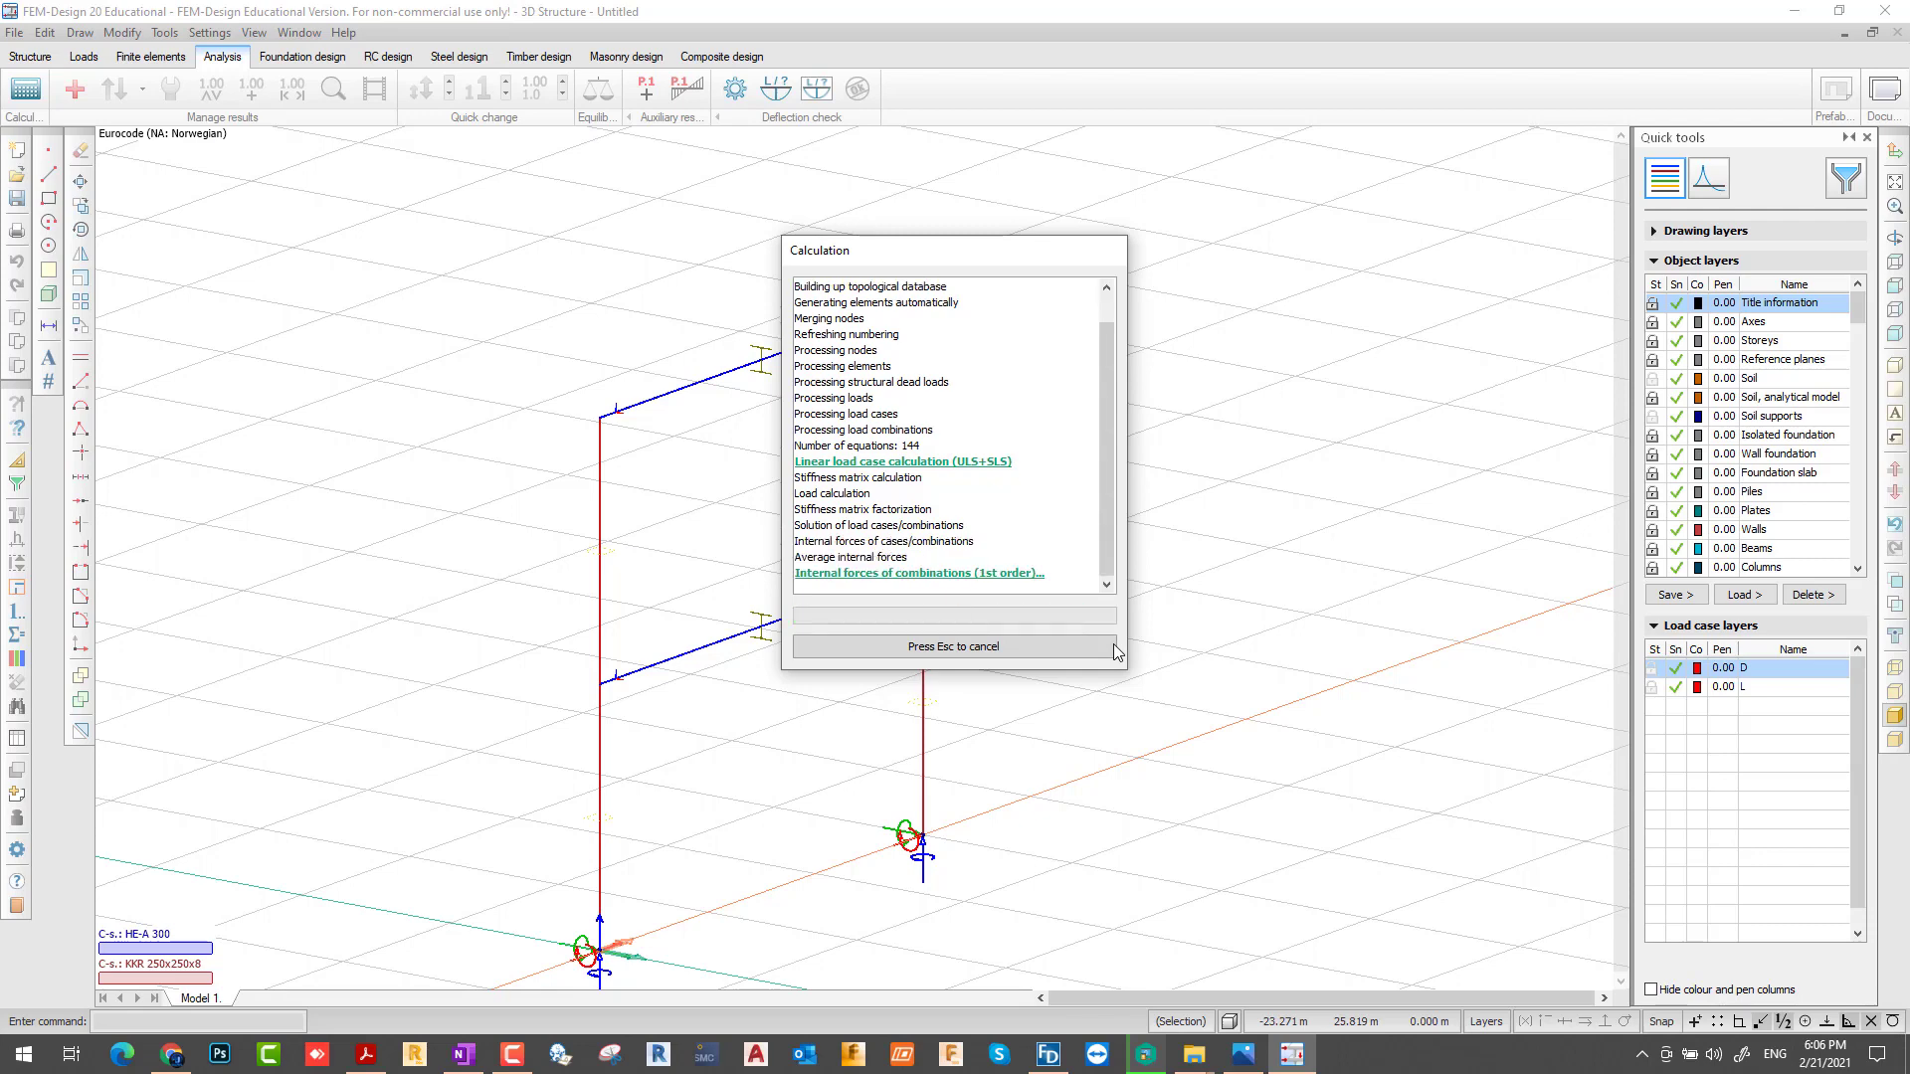
{"action": "left_click", "coordinate": [995, 645]}
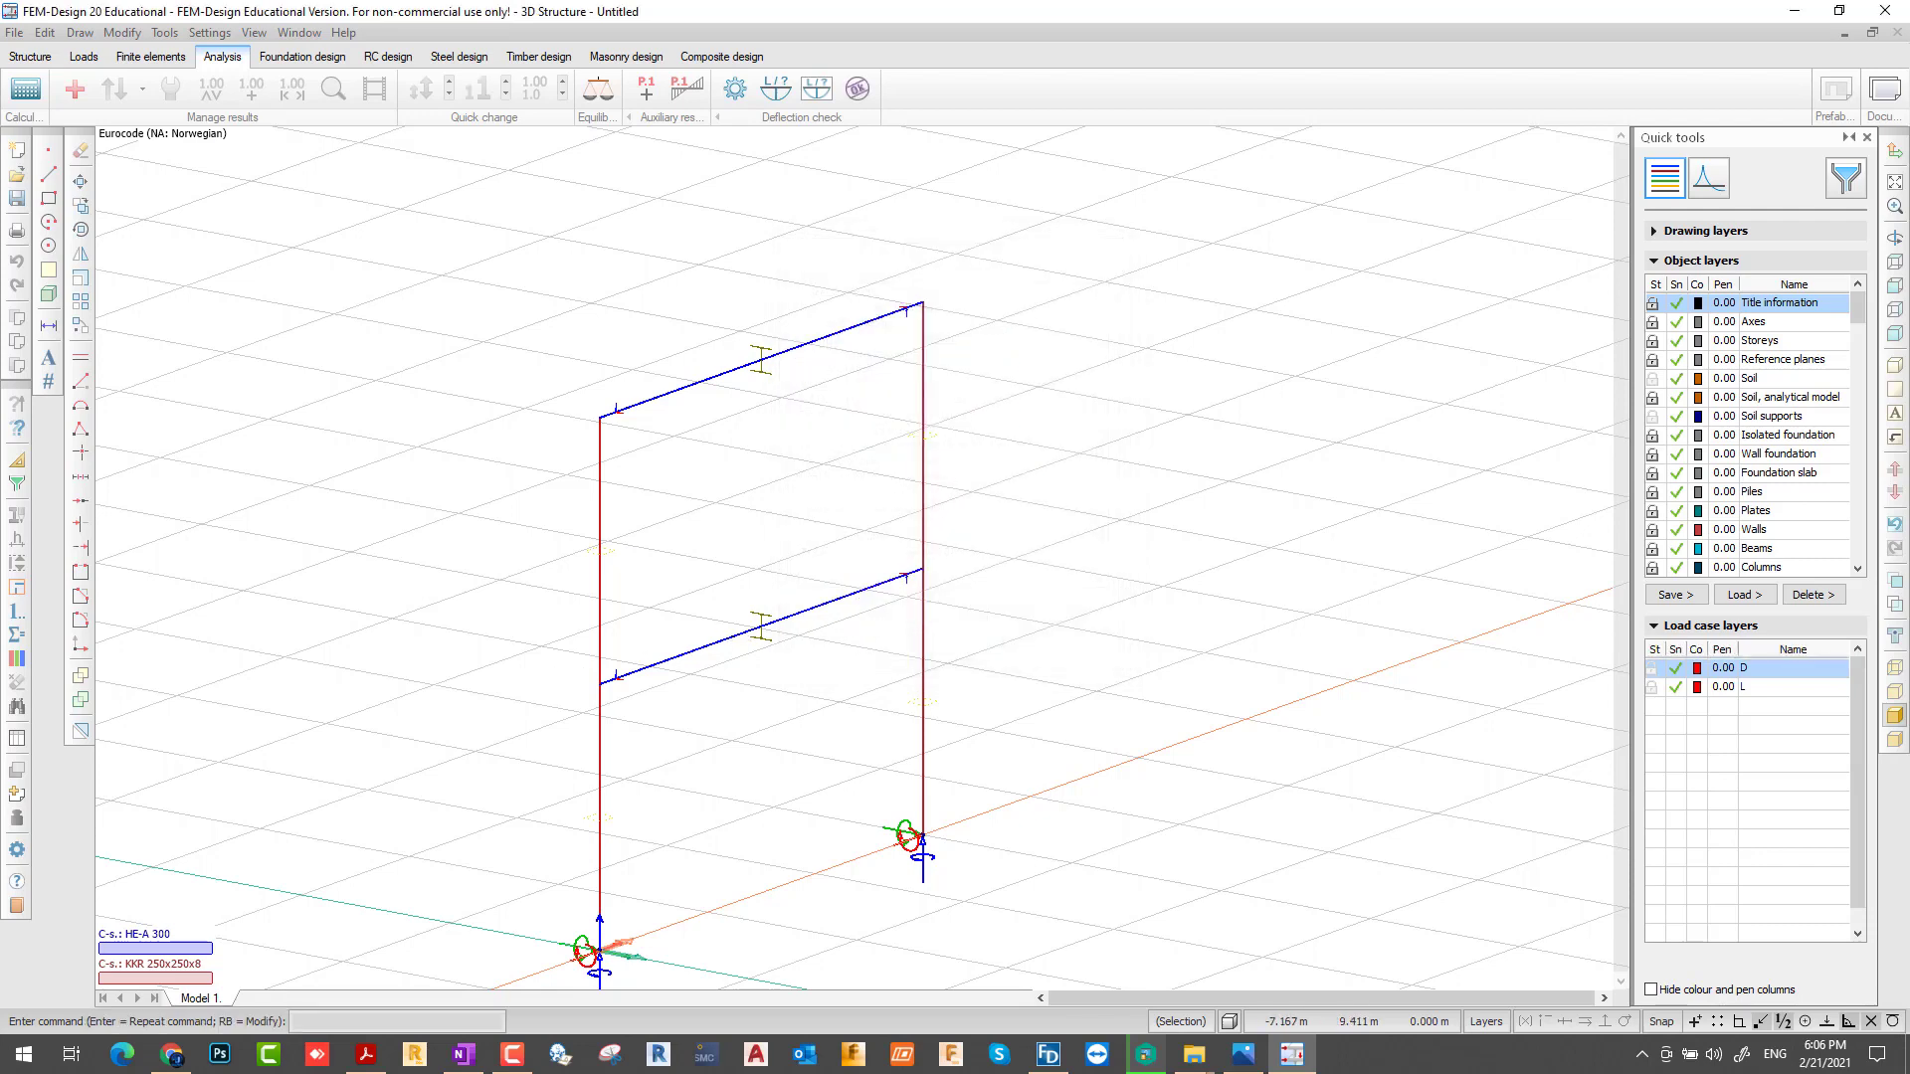
Display the My' bar internal force graph on the frame for the ULS load combination
{"action": "scroll", "coordinate": [747, 403], "scroll_direction": "up", "scroll_amount": 2}
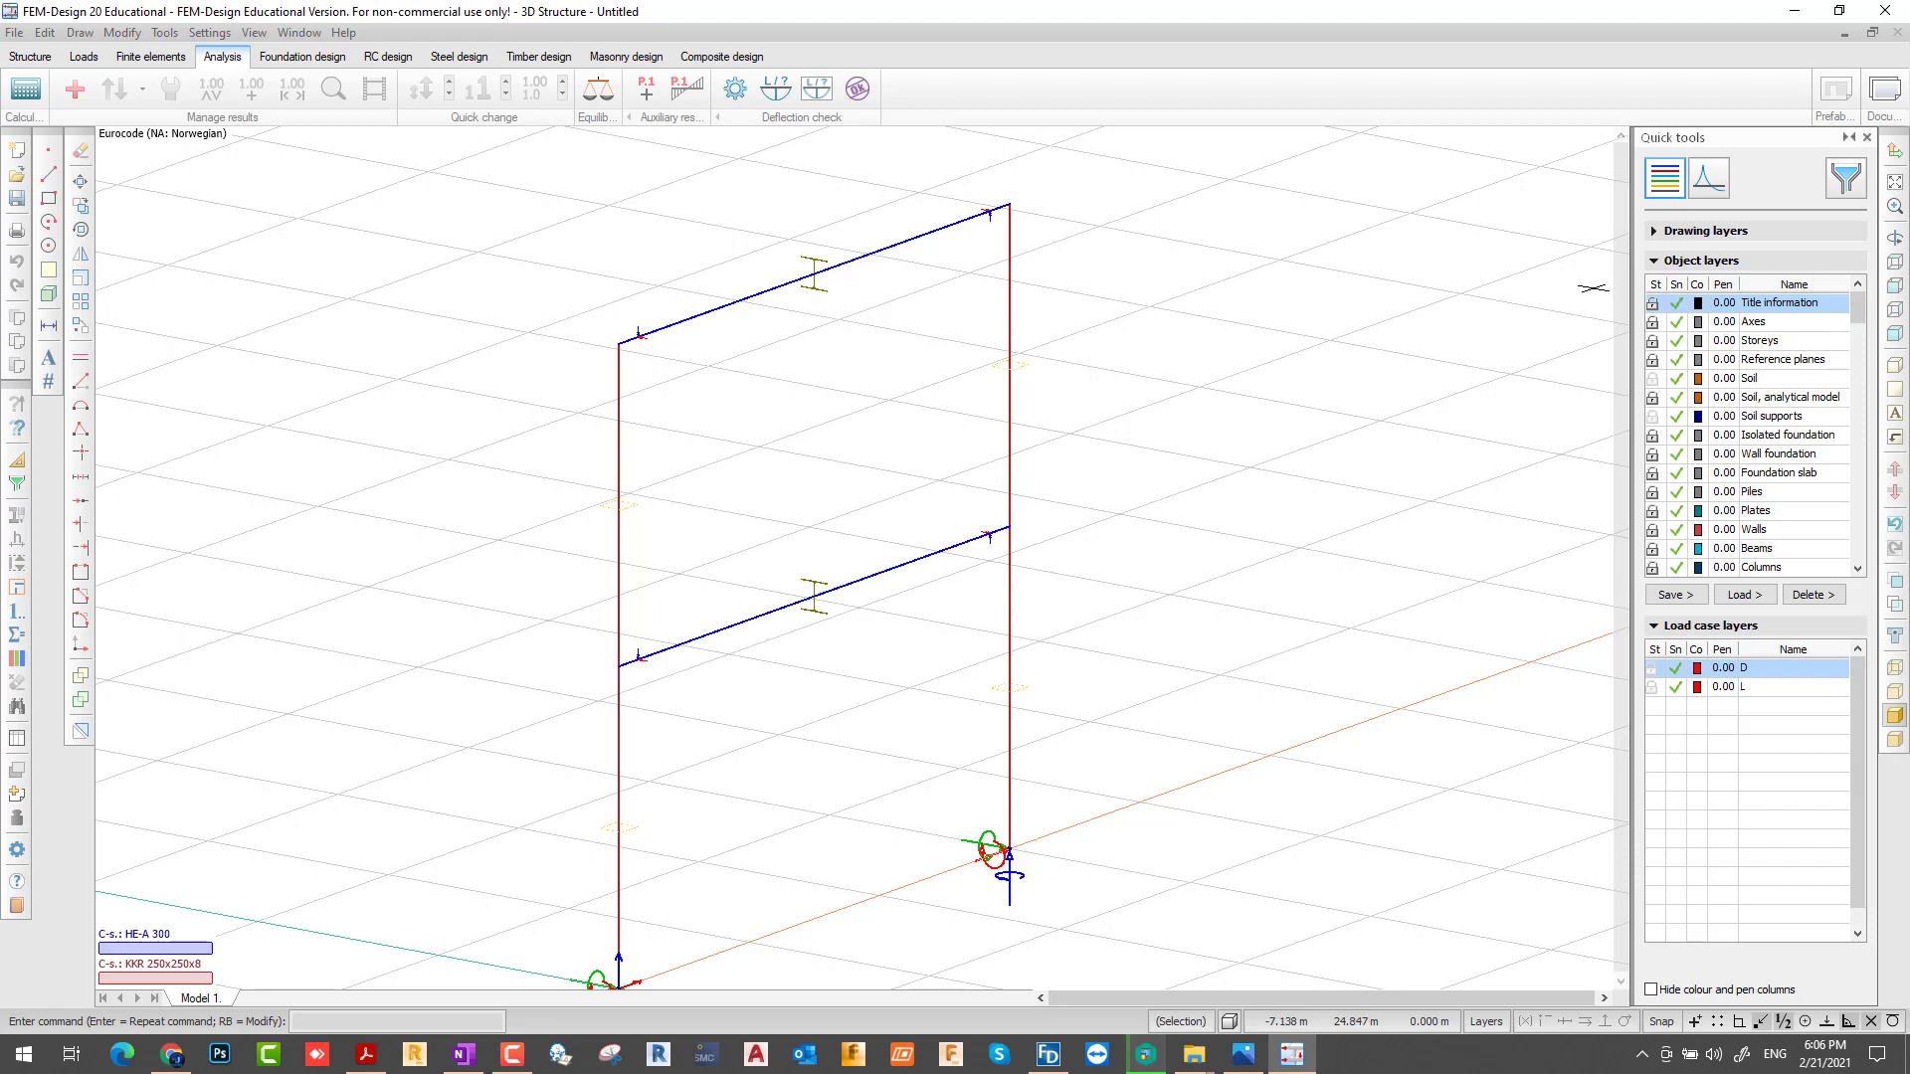
{"action": "left_click", "coordinate": [1710, 177]}
{"action": "left_click", "coordinate": [1678, 279]}
{"action": "left_click", "coordinate": [1696, 343]}
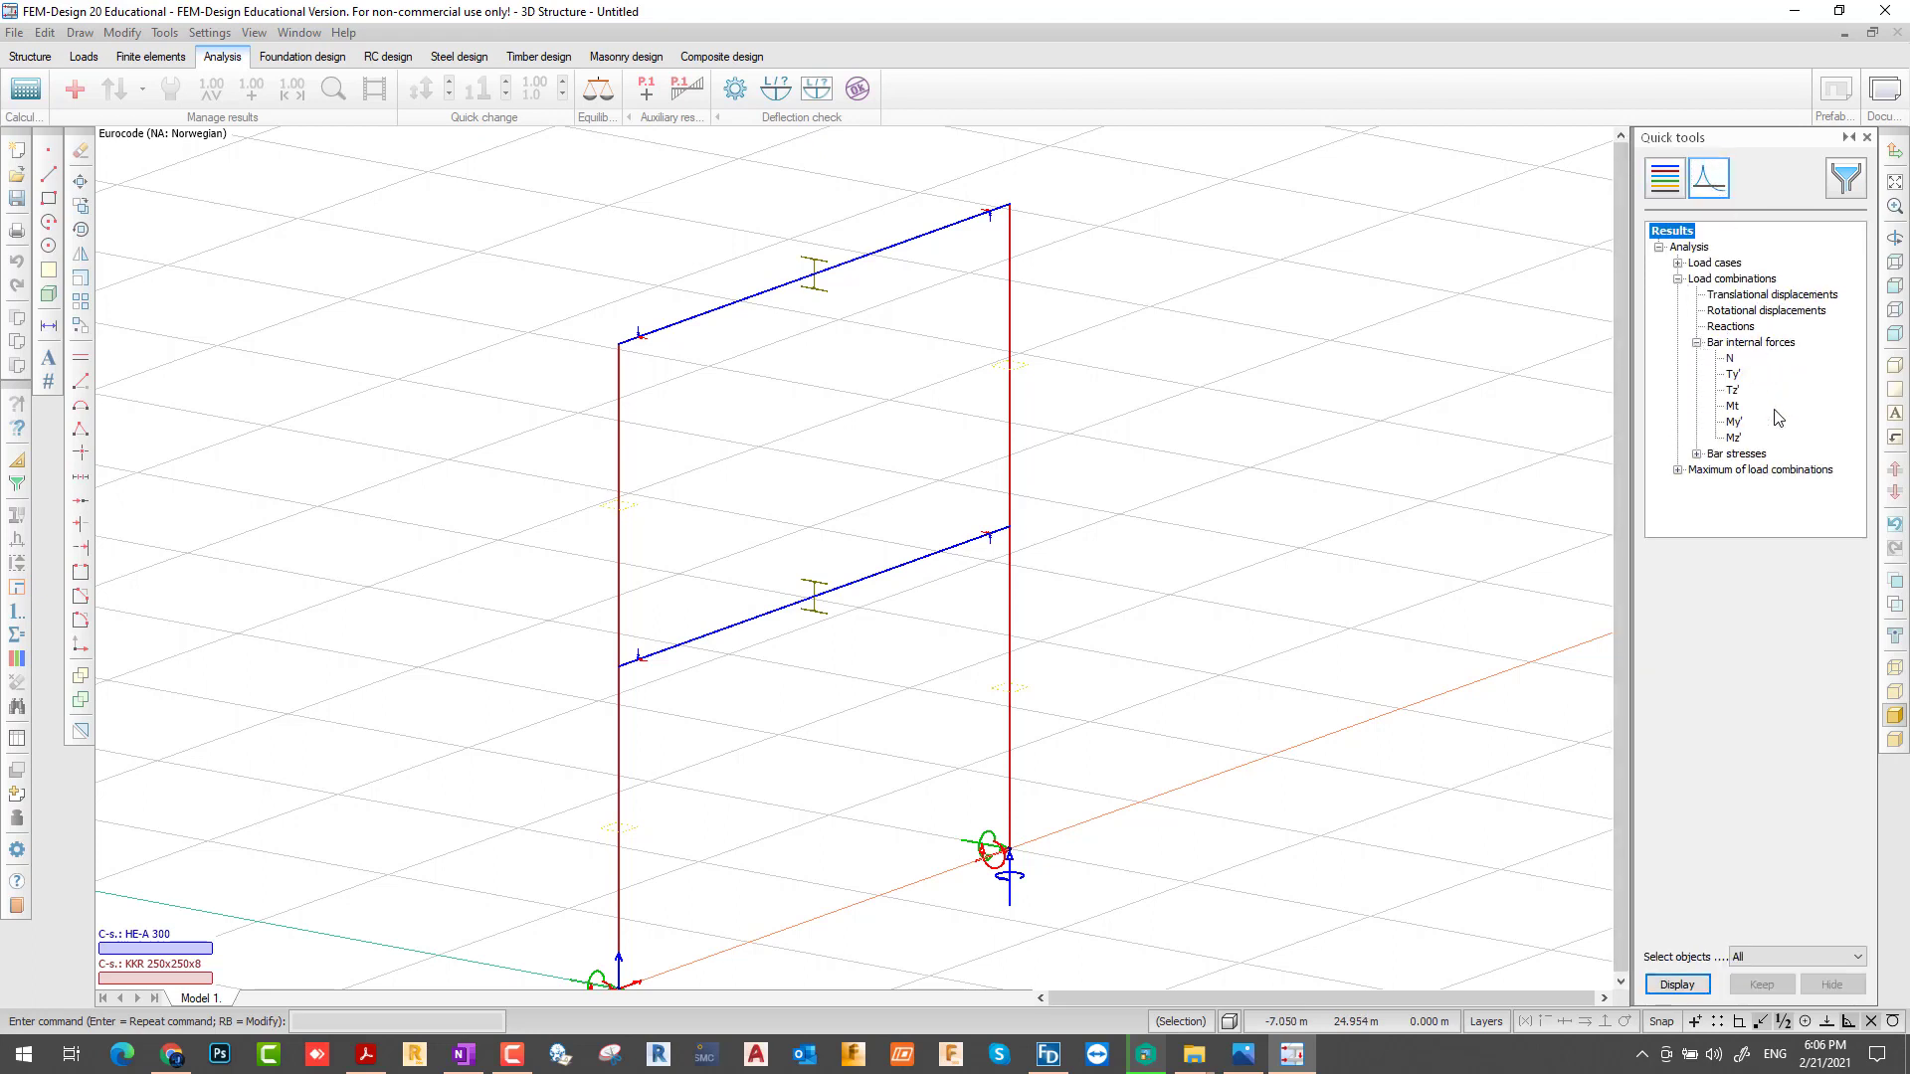
{"action": "left_click", "coordinate": [1735, 423]}
{"action": "left_click", "coordinate": [1676, 985]}
{"action": "scroll", "coordinate": [935, 729], "scroll_direction": "up", "scroll_amount": 5}
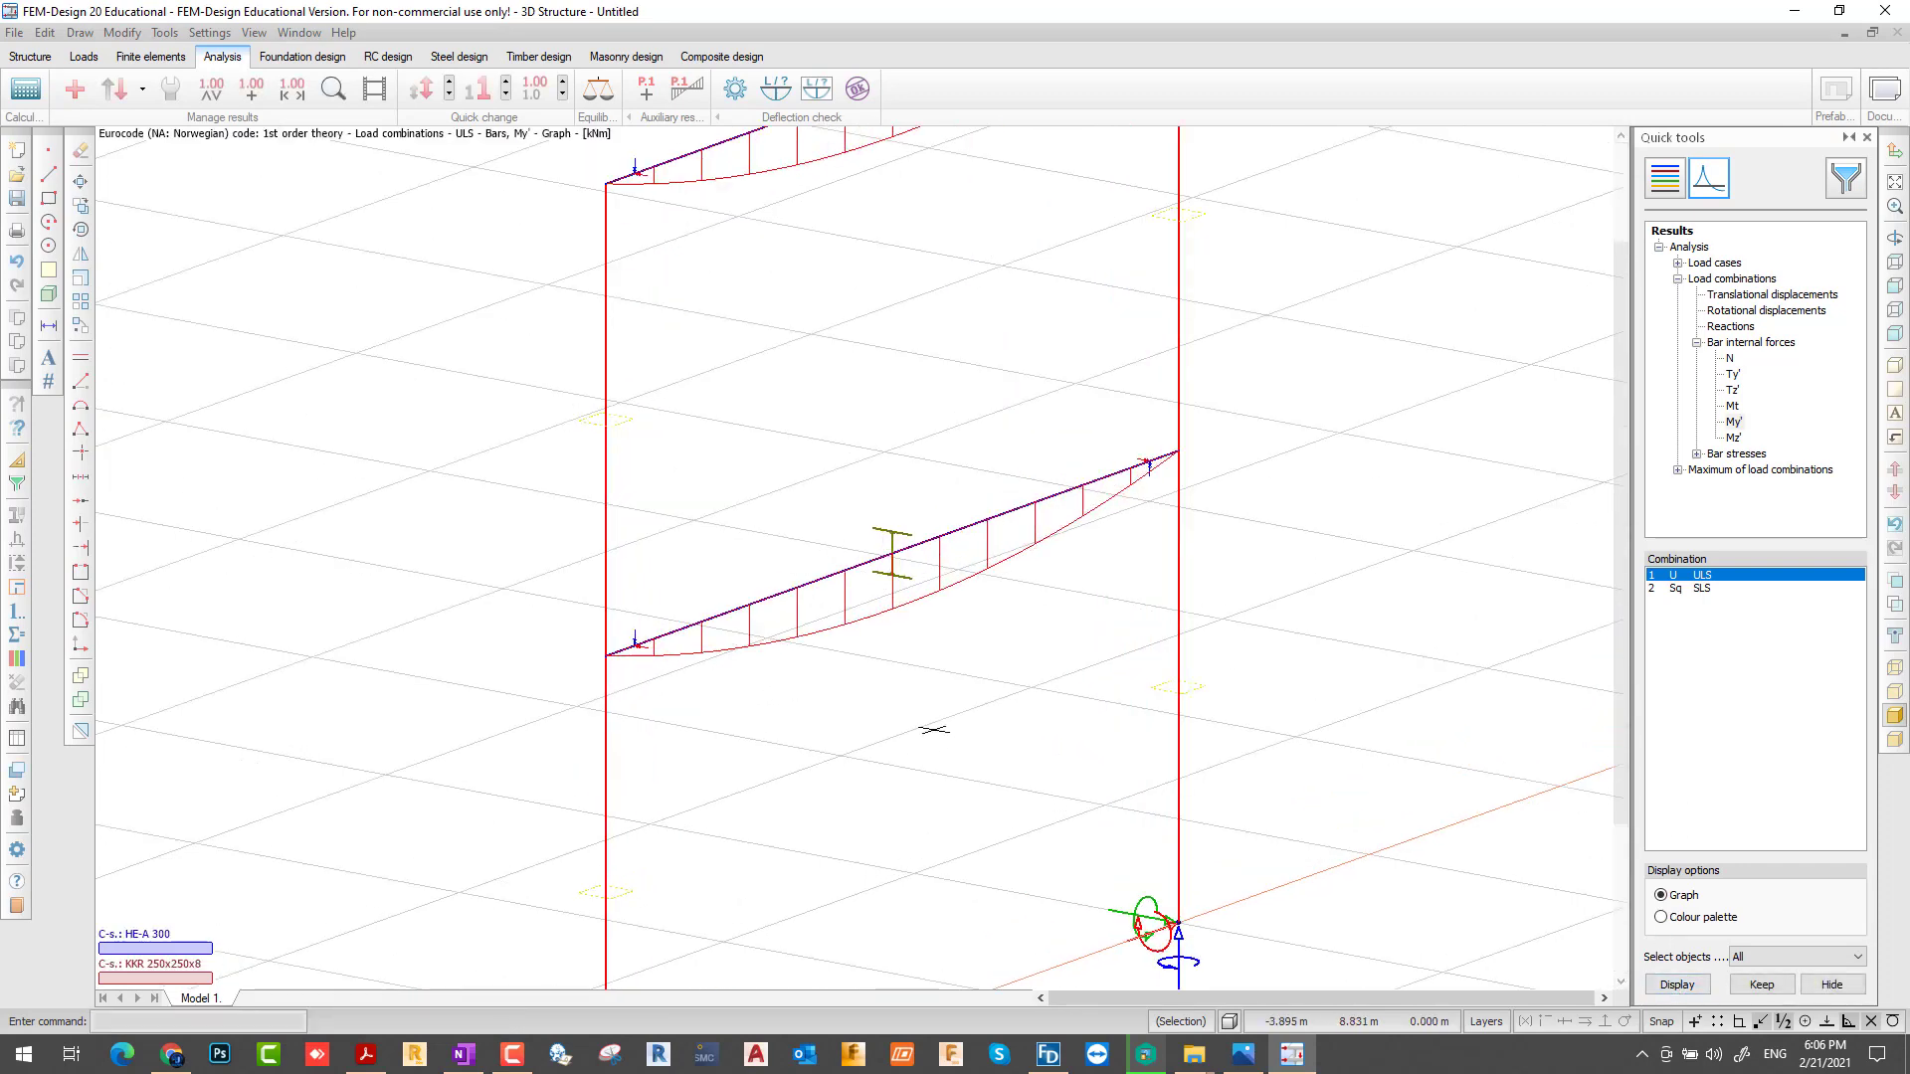
{"action": "scroll", "coordinate": [930, 732], "scroll_direction": "down", "scroll_amount": 4}
{"action": "middle_click_drag", "start_coordinate": [916, 737], "coordinate": [874, 759]}
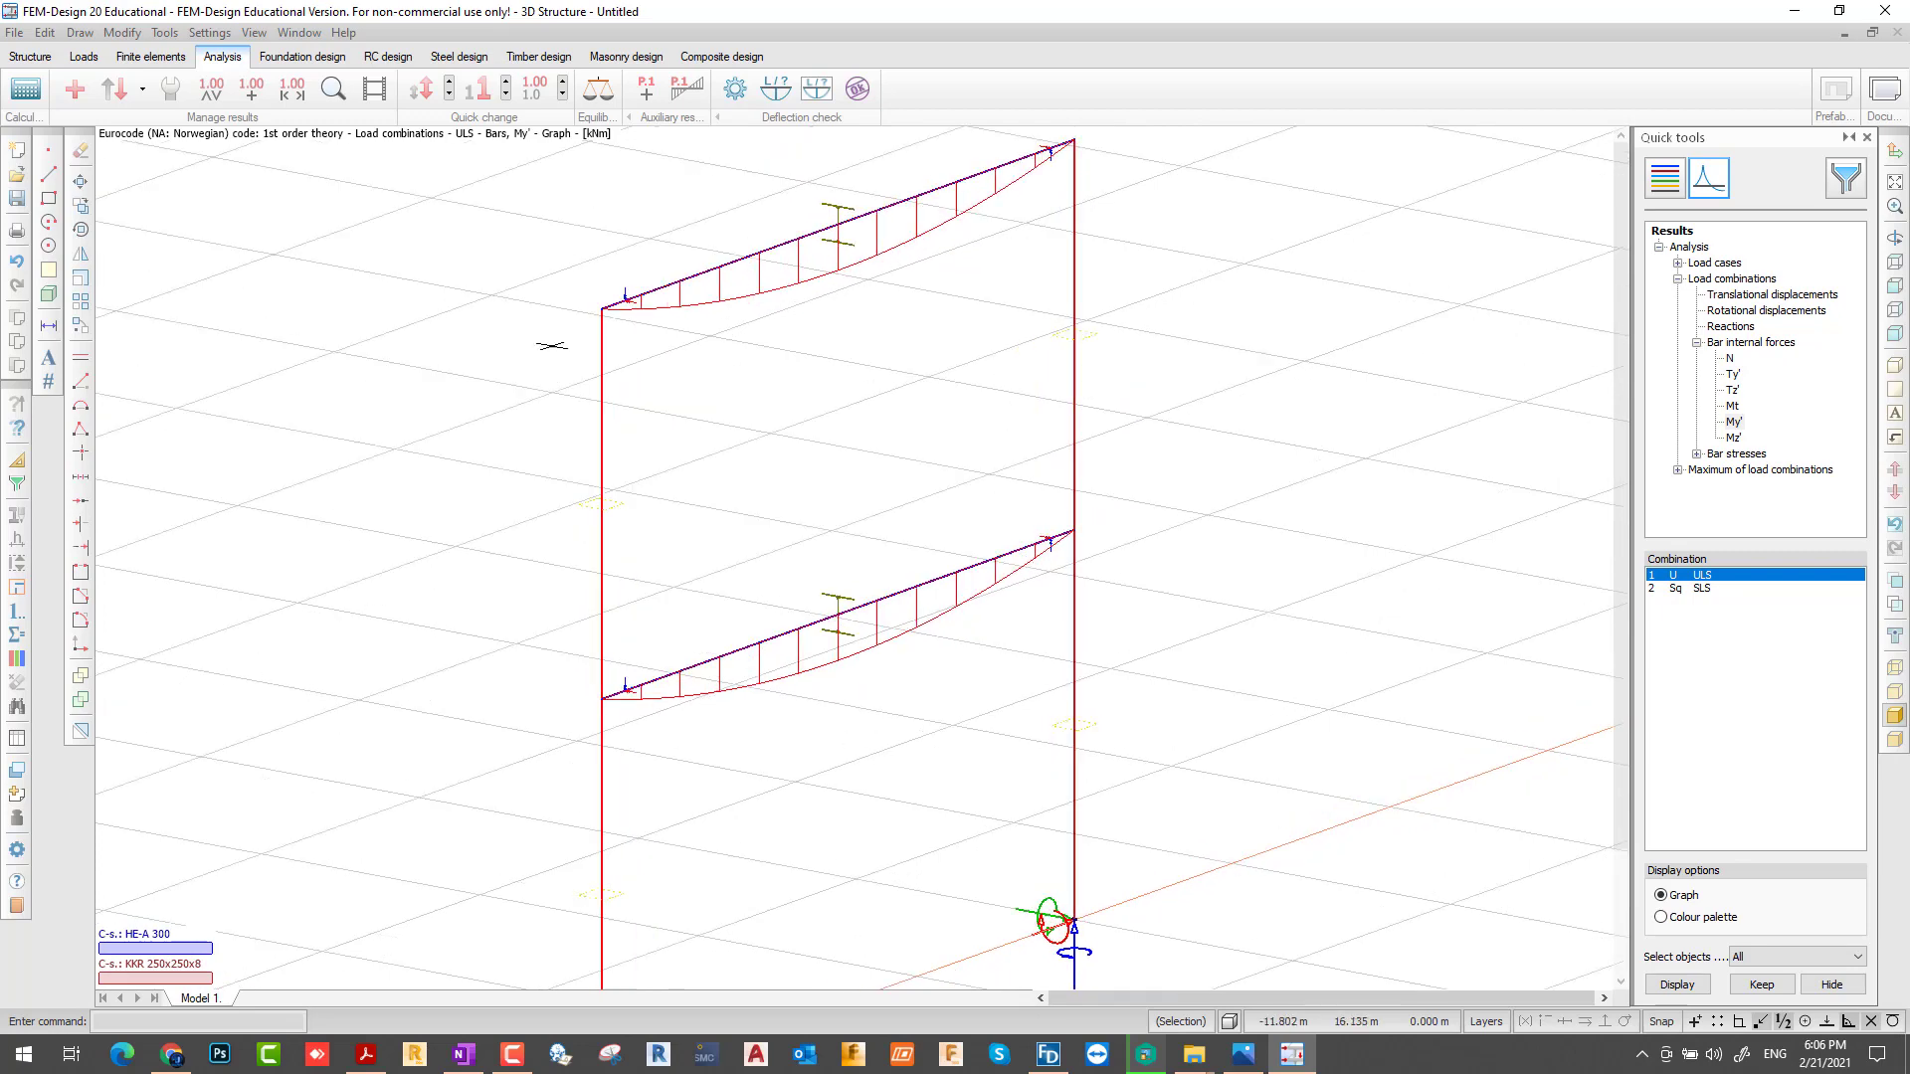
Turn on automatic numeric values for the ULS moment diagram and examine the value on the lower beam
{"action": "left_click", "coordinate": [211, 88]}
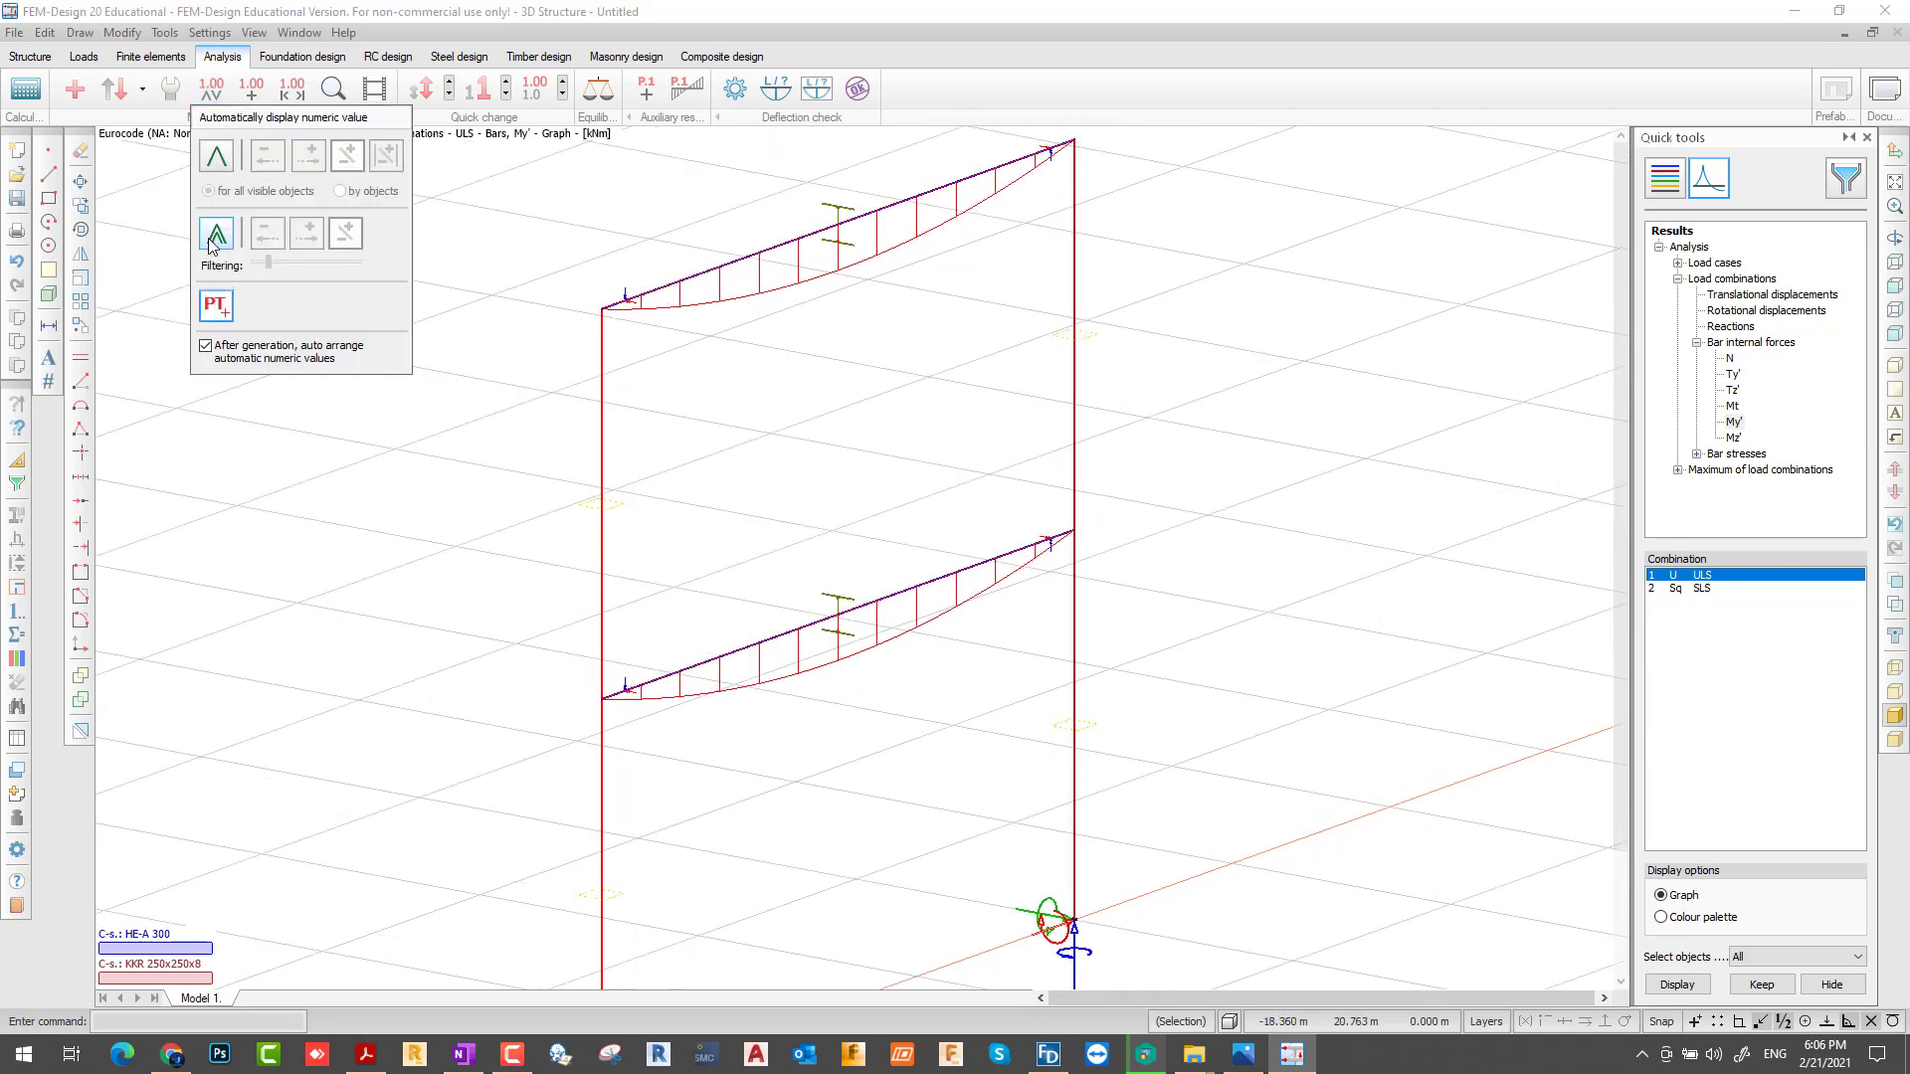
{"action": "left_click", "coordinate": [215, 235]}
{"action": "left_click", "coordinate": [215, 239]}
{"action": "left_click", "coordinate": [215, 156]}
{"action": "left_click", "coordinate": [1267, 495]}
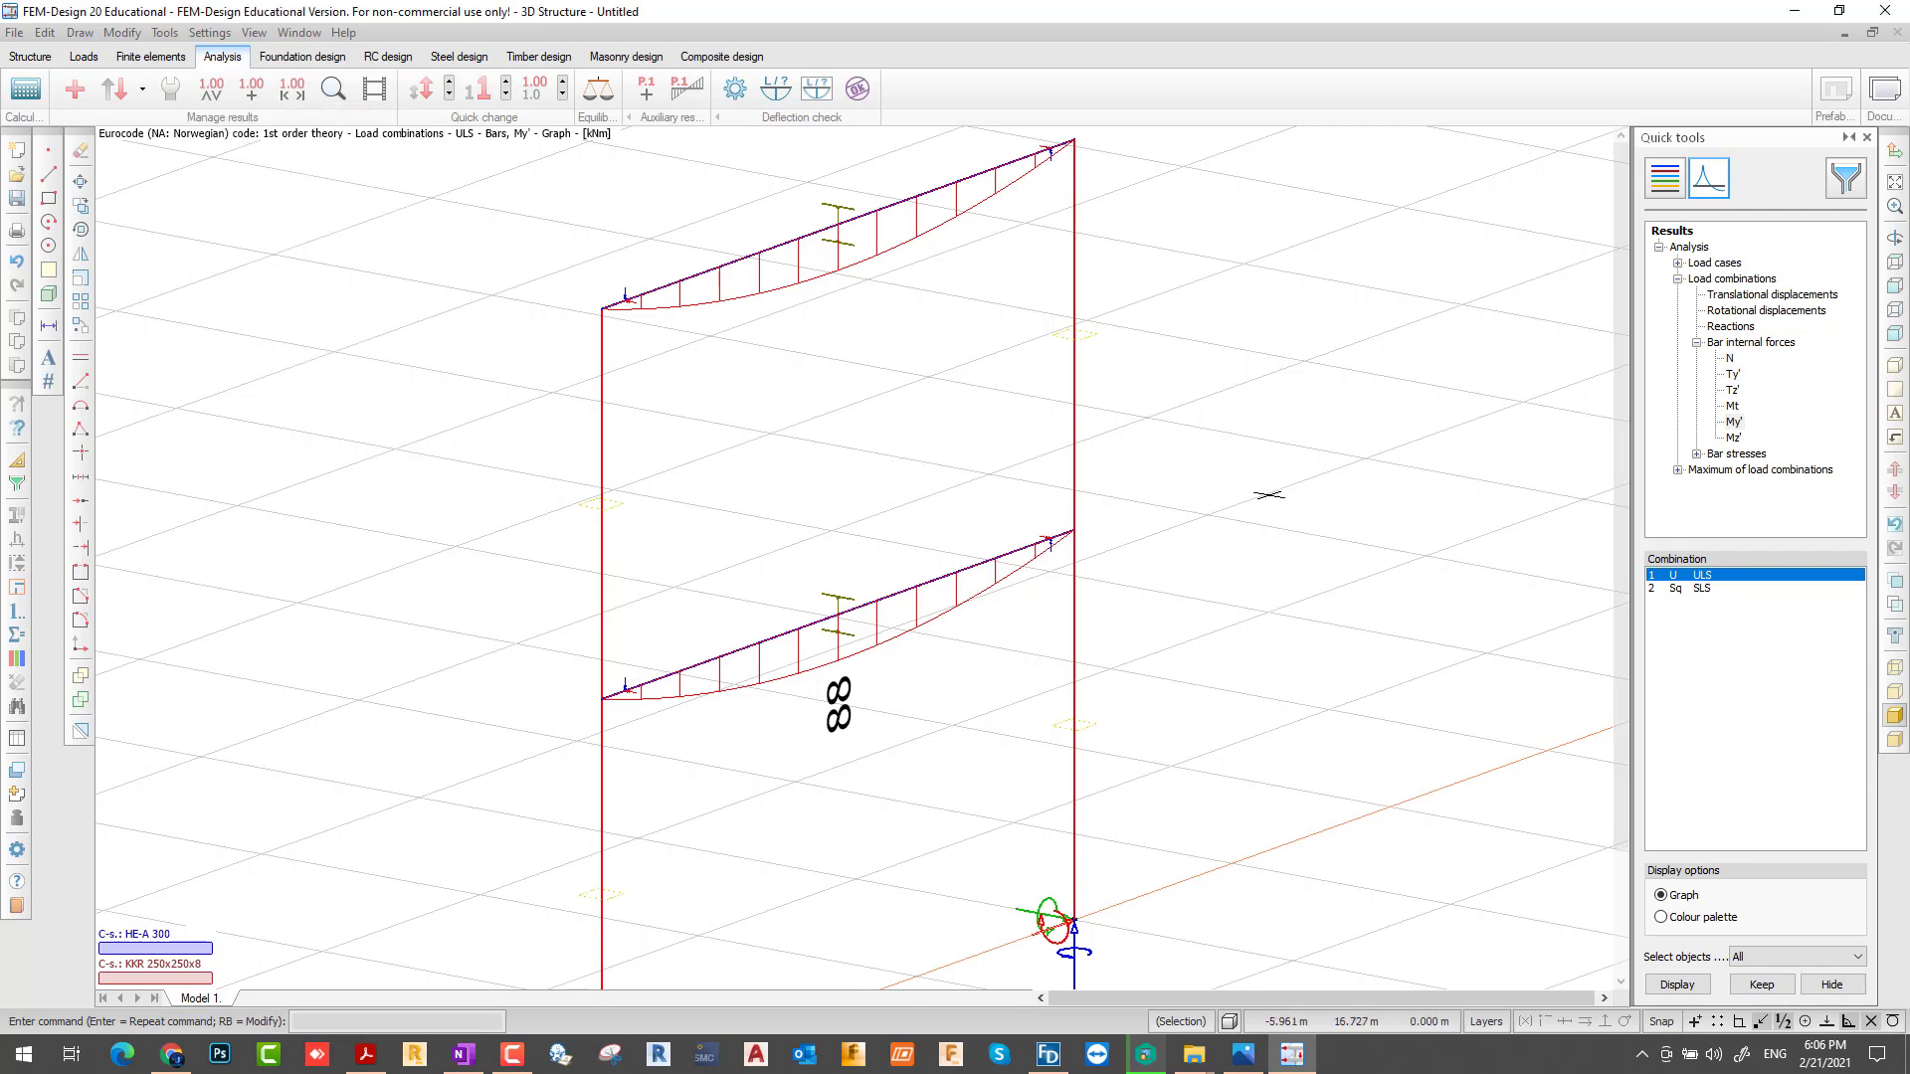
{"action": "scroll", "coordinate": [1262, 494], "scroll_direction": "down", "scroll_amount": 1}
{"action": "scroll", "coordinate": [902, 640], "scroll_direction": "up", "scroll_amount": 1}
{"action": "scroll", "coordinate": [909, 647], "scroll_direction": "up", "scroll_amount": 1}
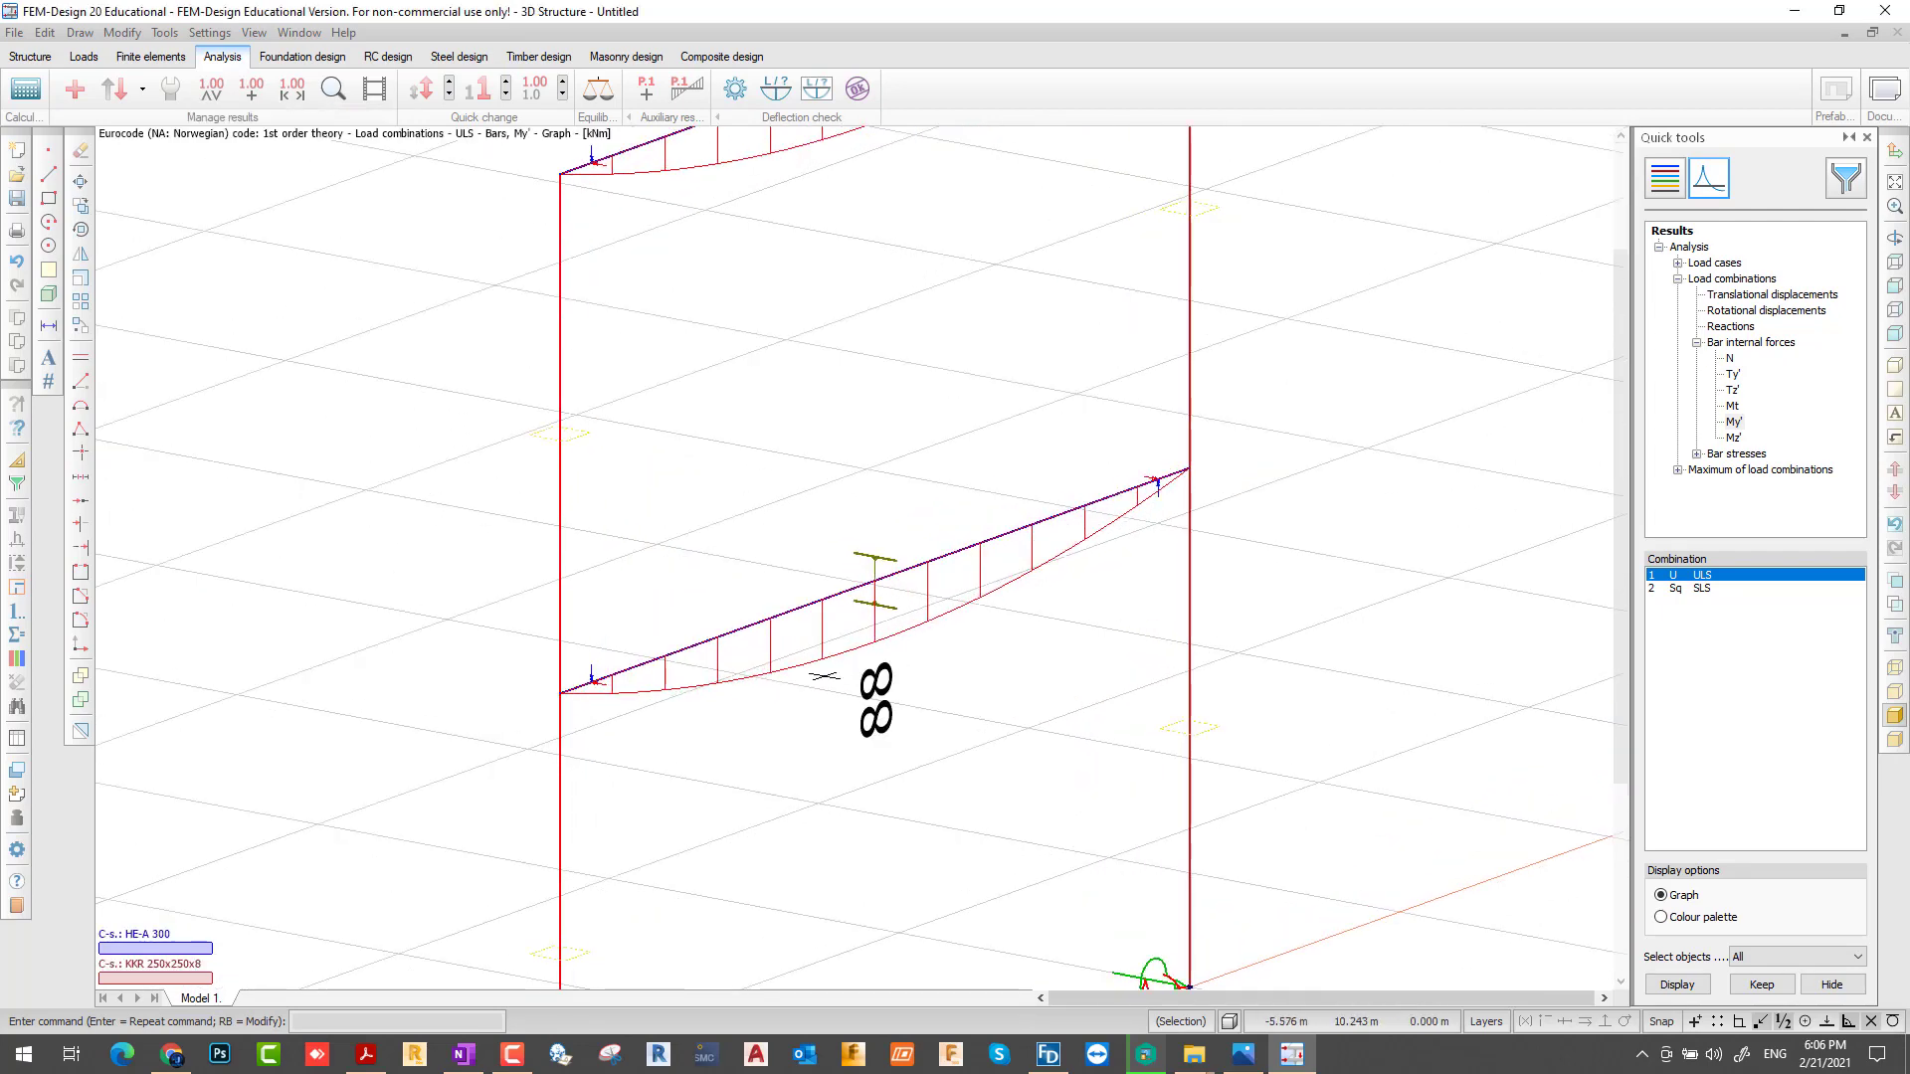
{"action": "scroll", "coordinate": [905, 610], "scroll_direction": "down", "scroll_amount": 1}
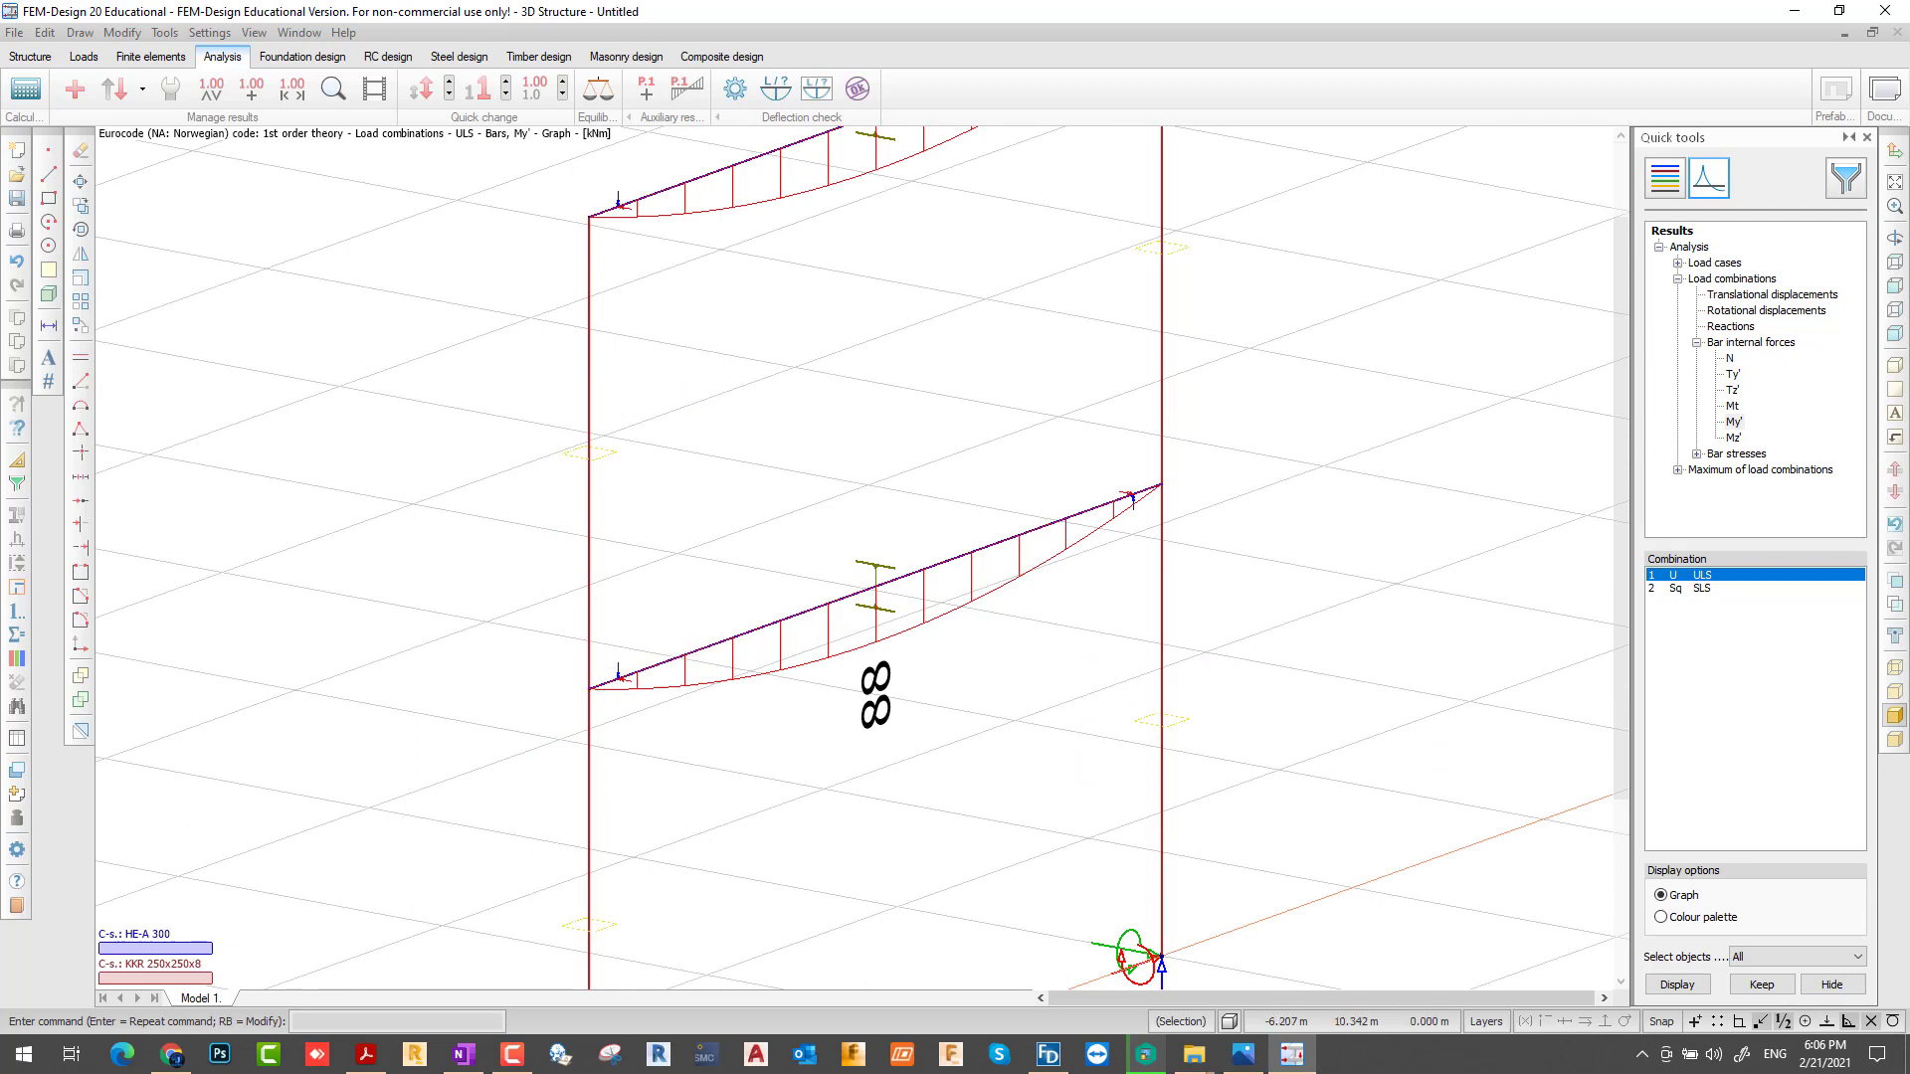
{"action": "scroll", "coordinate": [716, 642], "scroll_direction": "down", "scroll_amount": 1}
{"action": "scroll", "coordinate": [795, 618], "scroll_direction": "down", "scroll_amount": 1}
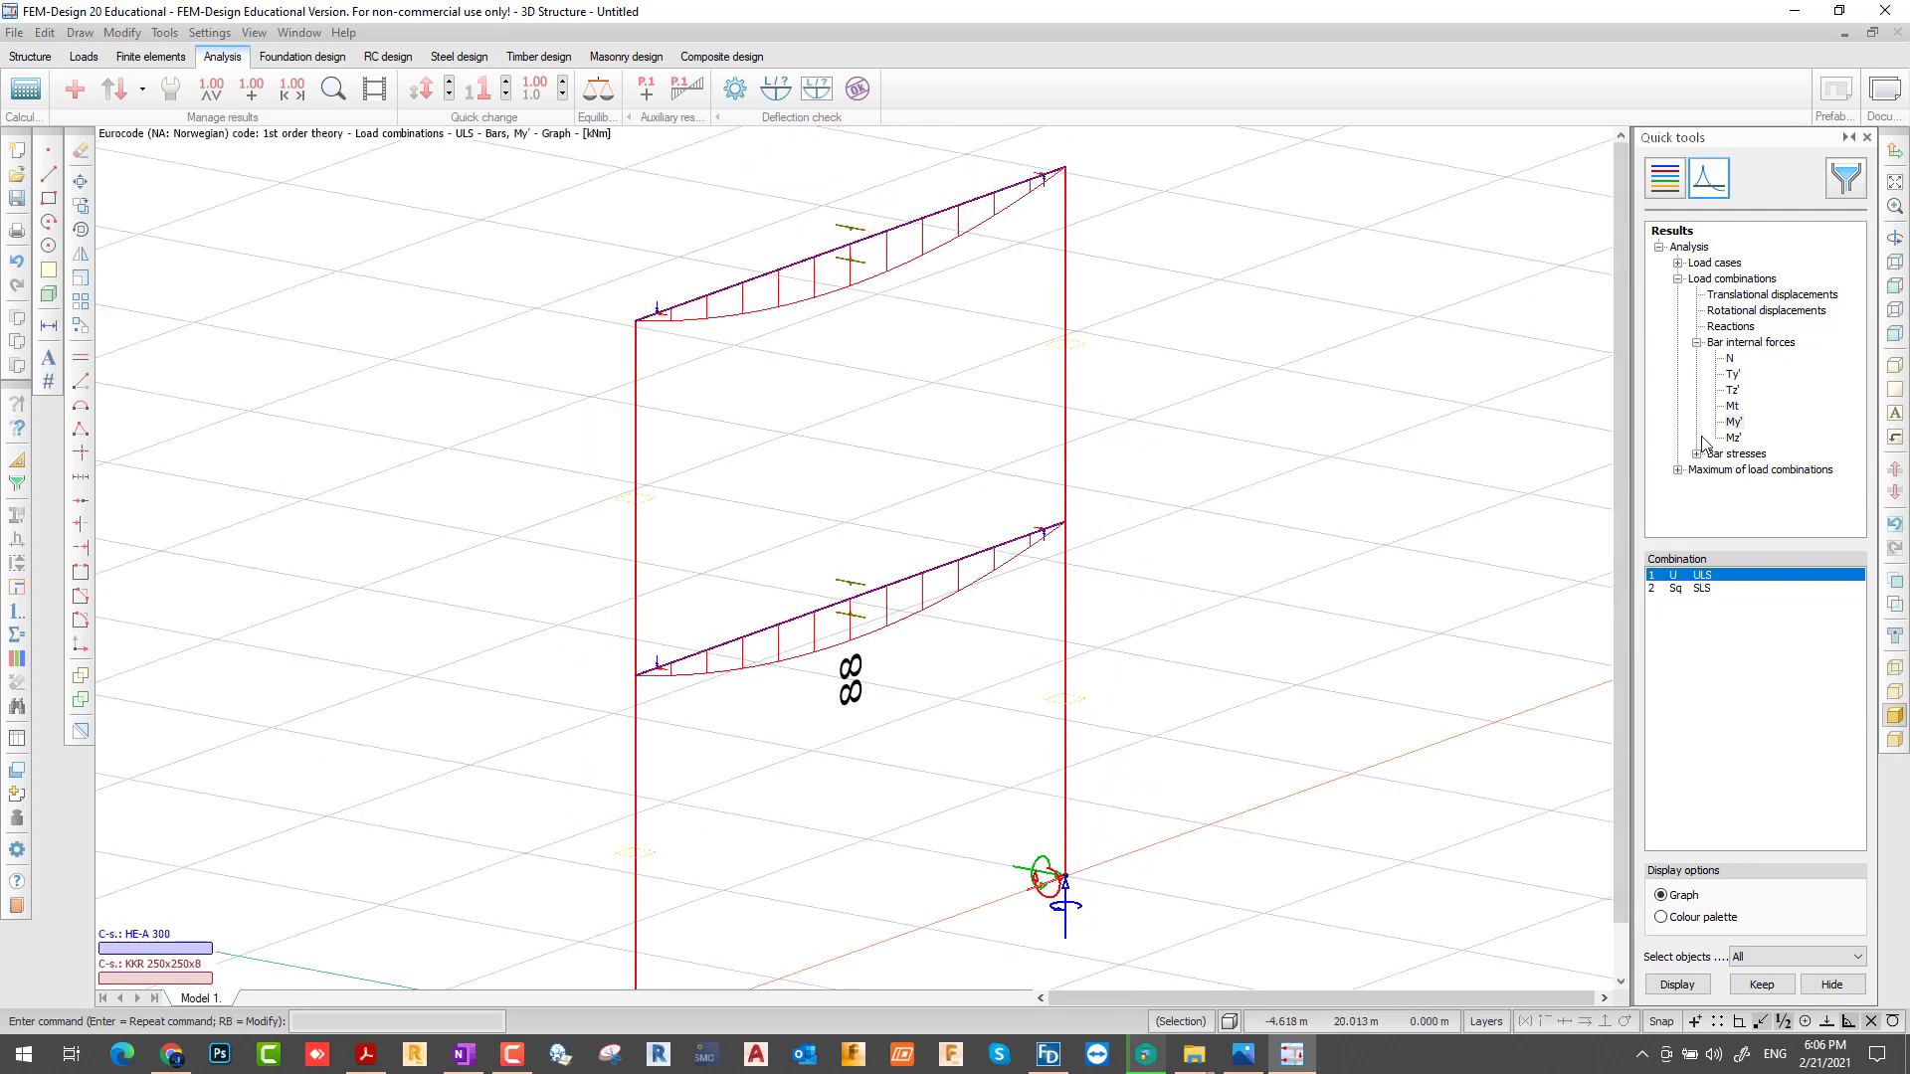
Display the Tz' shear force graph for the ULS combination and examine the values at the lower beam's ends
{"action": "left_click", "coordinate": [1733, 389]}
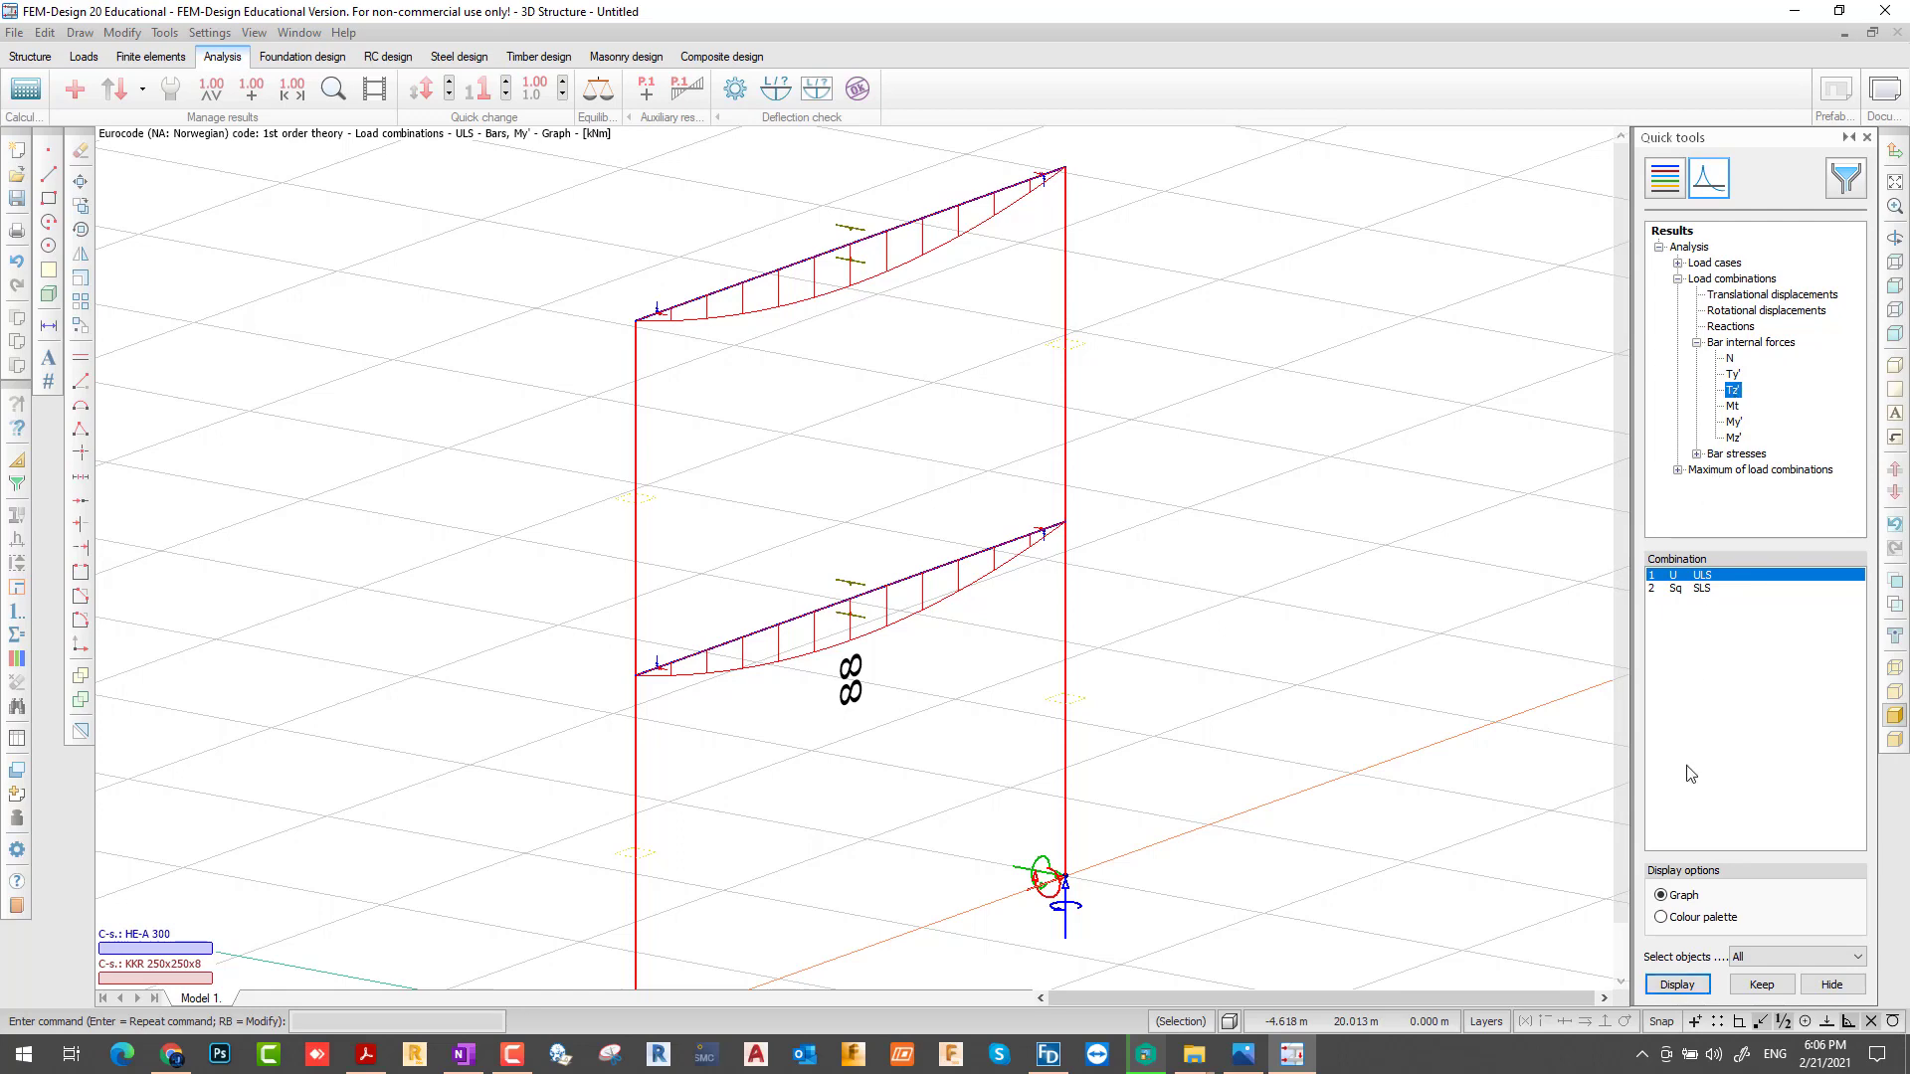
{"action": "left_click", "coordinate": [1678, 985]}
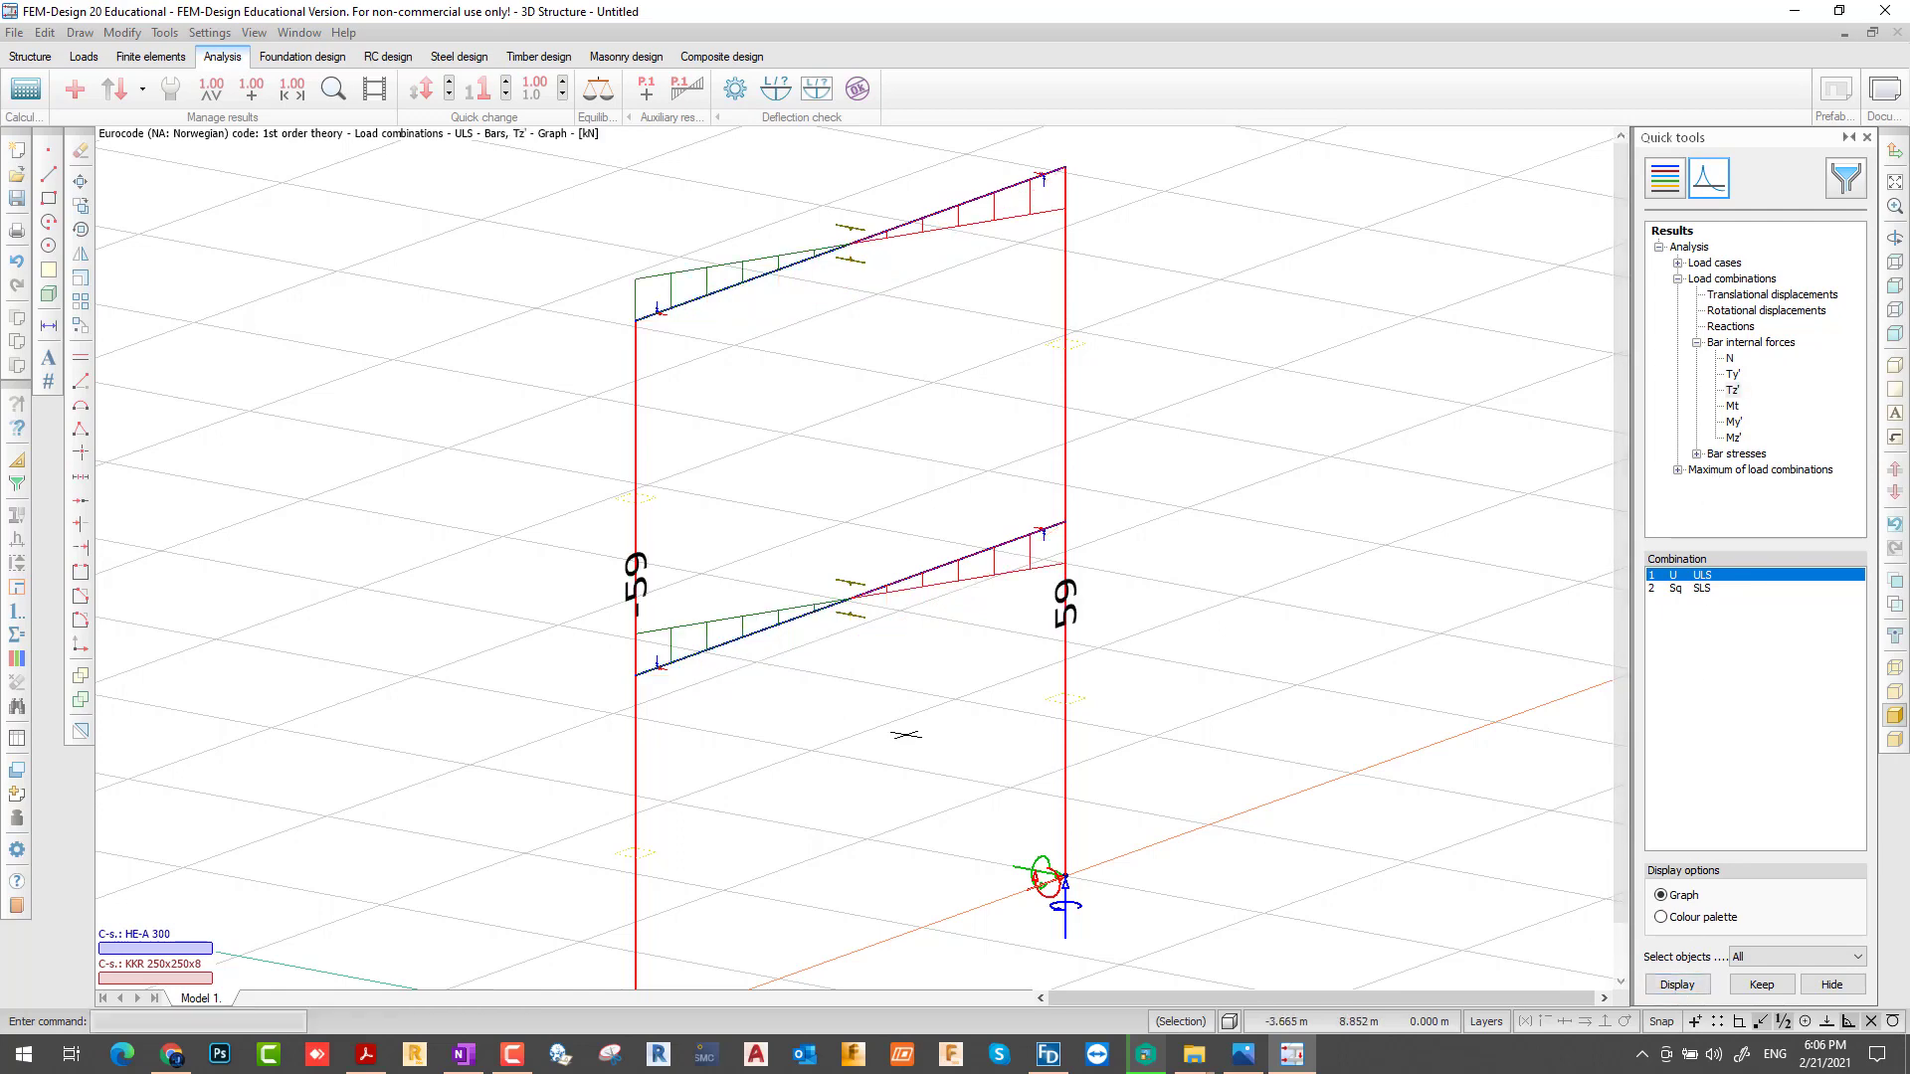
{"action": "scroll", "coordinate": [925, 734], "scroll_direction": "up", "scroll_amount": 1}
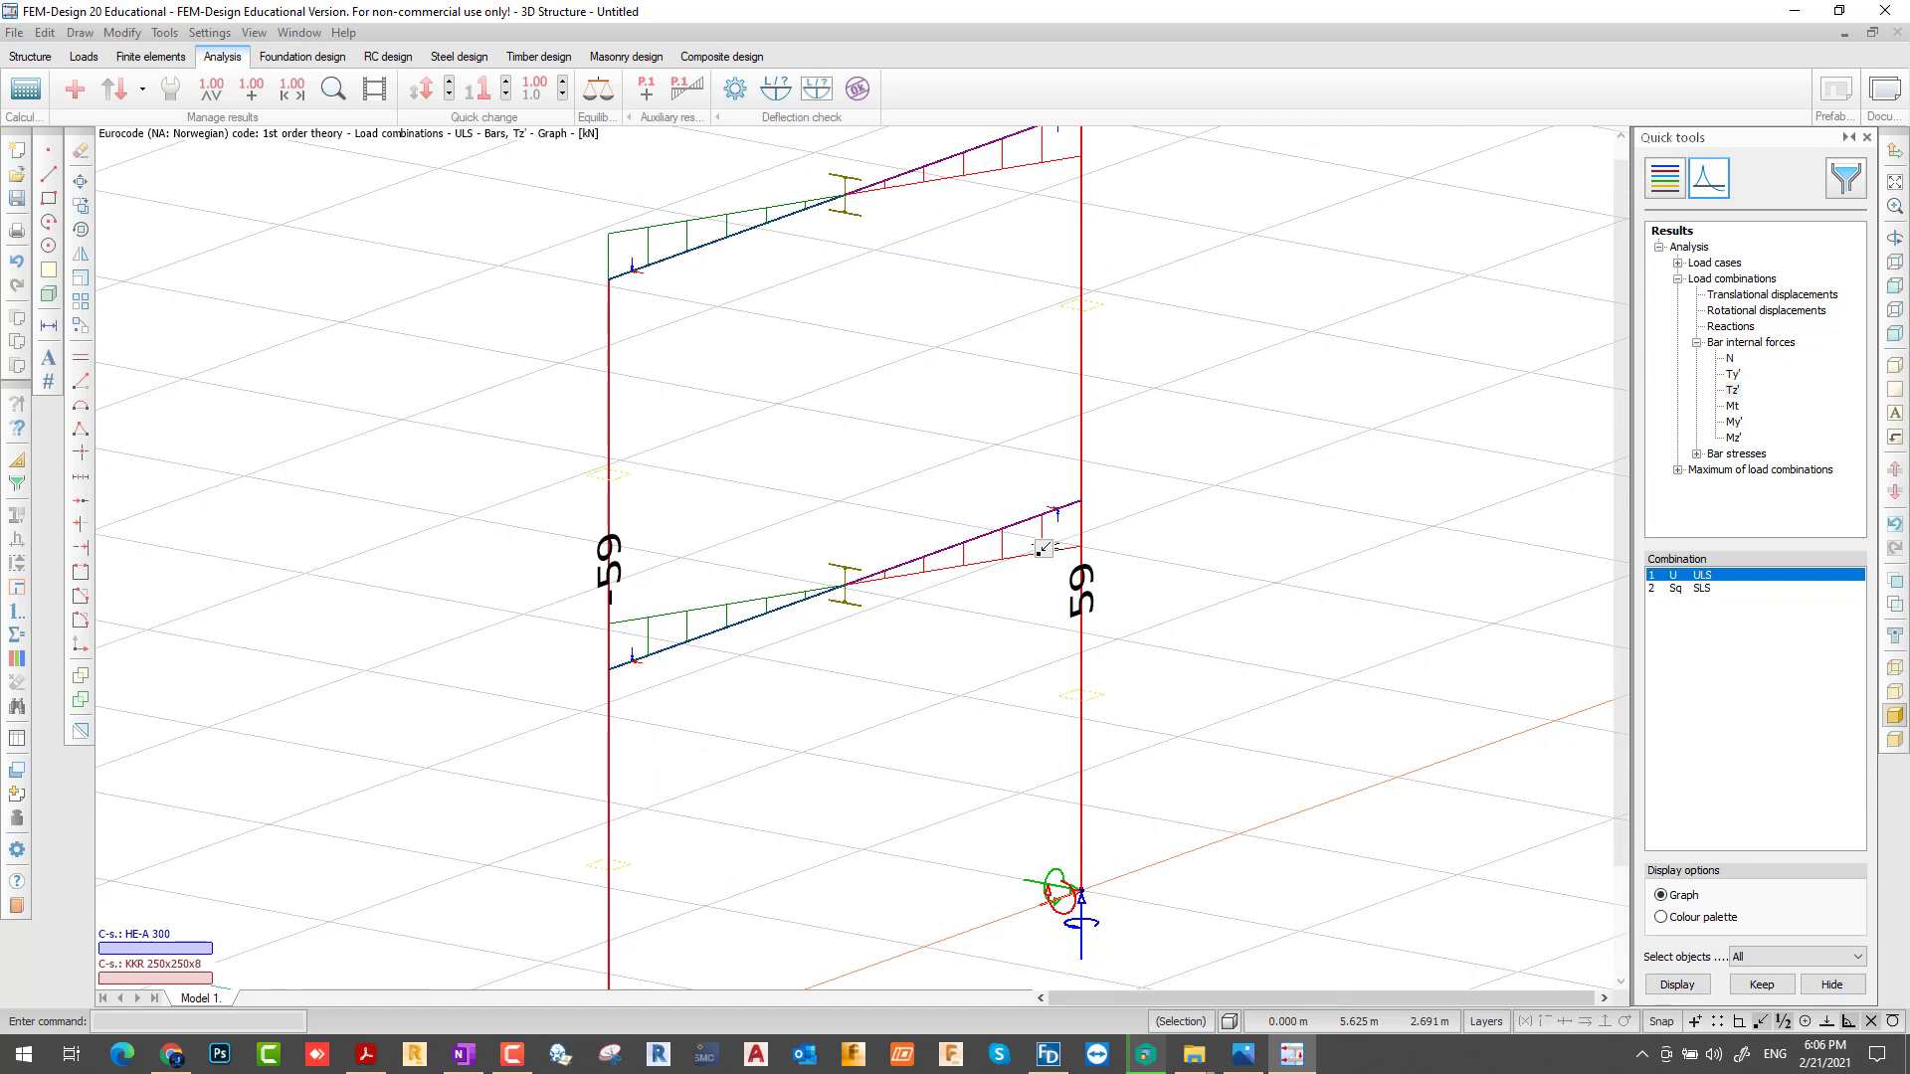
{"action": "scroll", "coordinate": [932, 609], "scroll_direction": "down", "scroll_amount": 1}
{"action": "middle_click_drag", "start_coordinate": [1187, 563], "coordinate": [916, 576]}
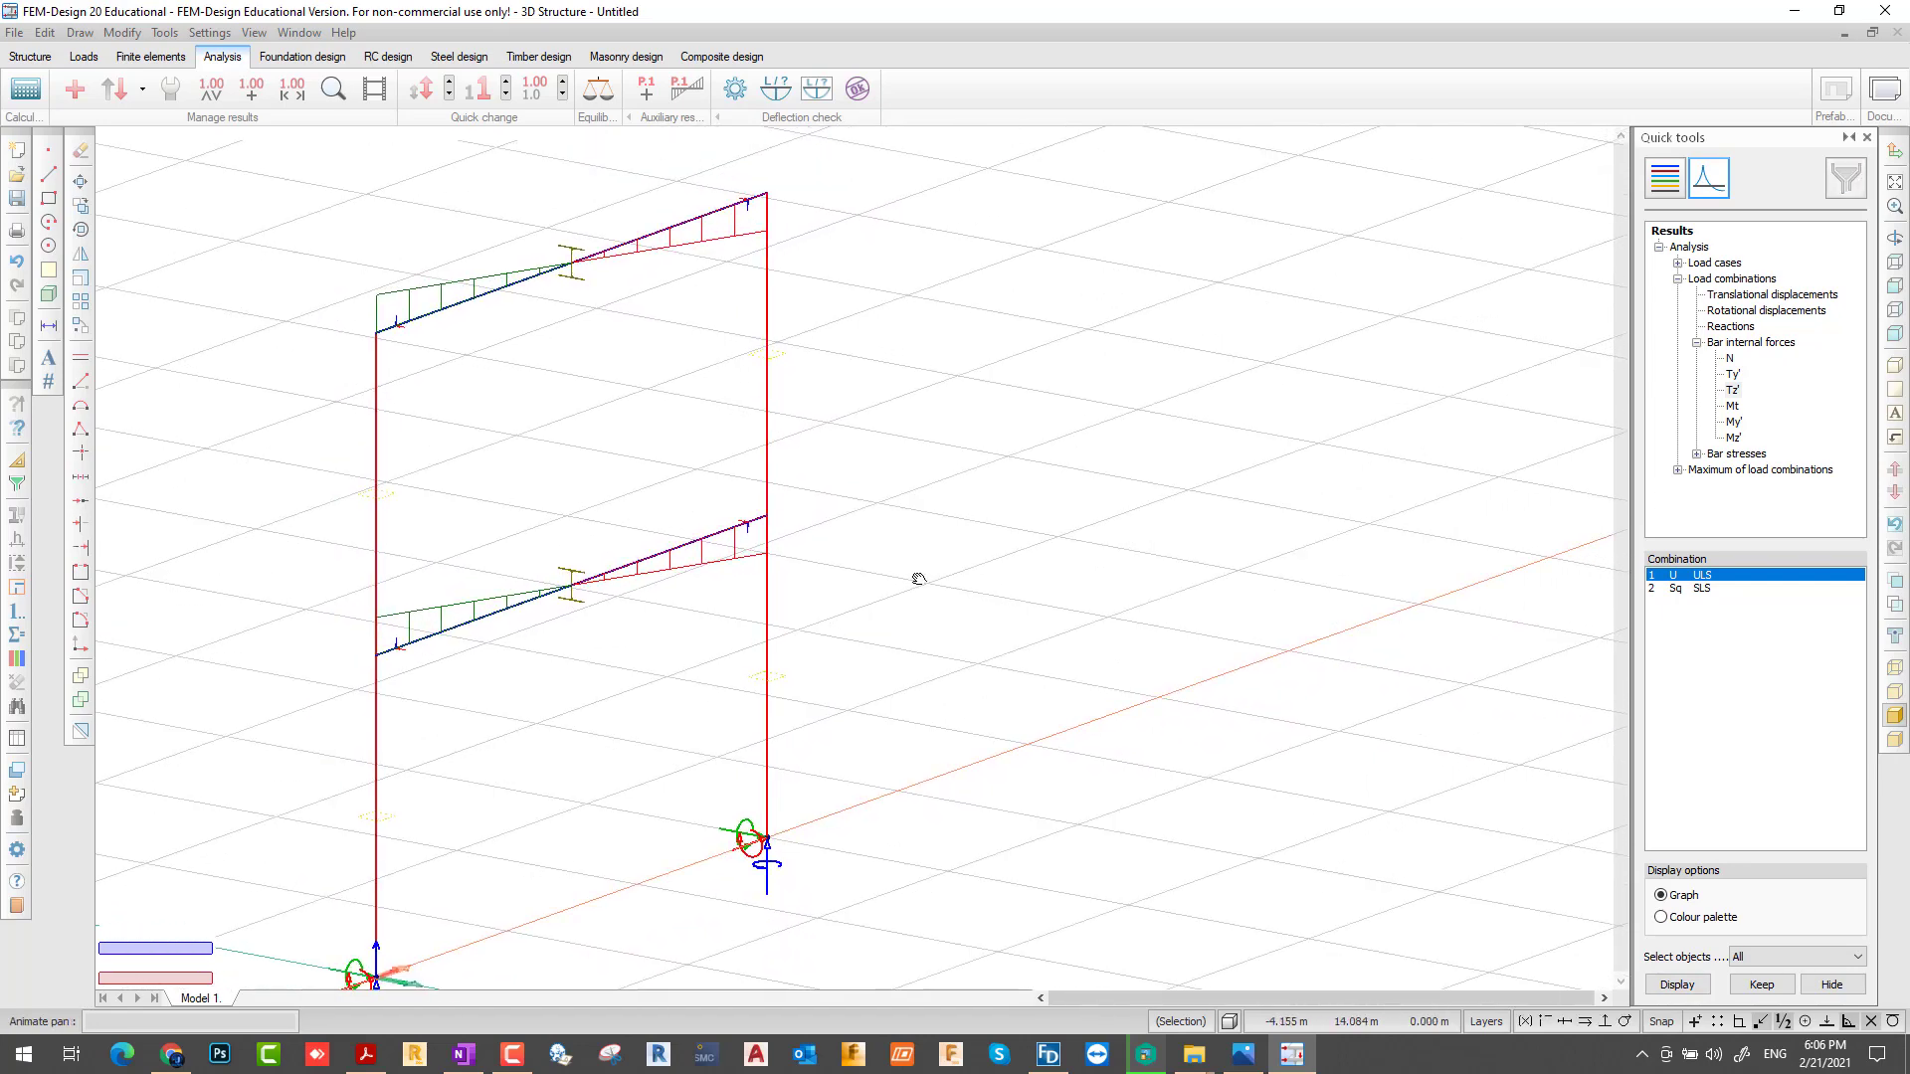
{"action": "scroll", "coordinate": [794, 562], "scroll_direction": "up", "scroll_amount": 1}
{"action": "scroll", "coordinate": [891, 574], "scroll_direction": "down", "scroll_amount": 1}
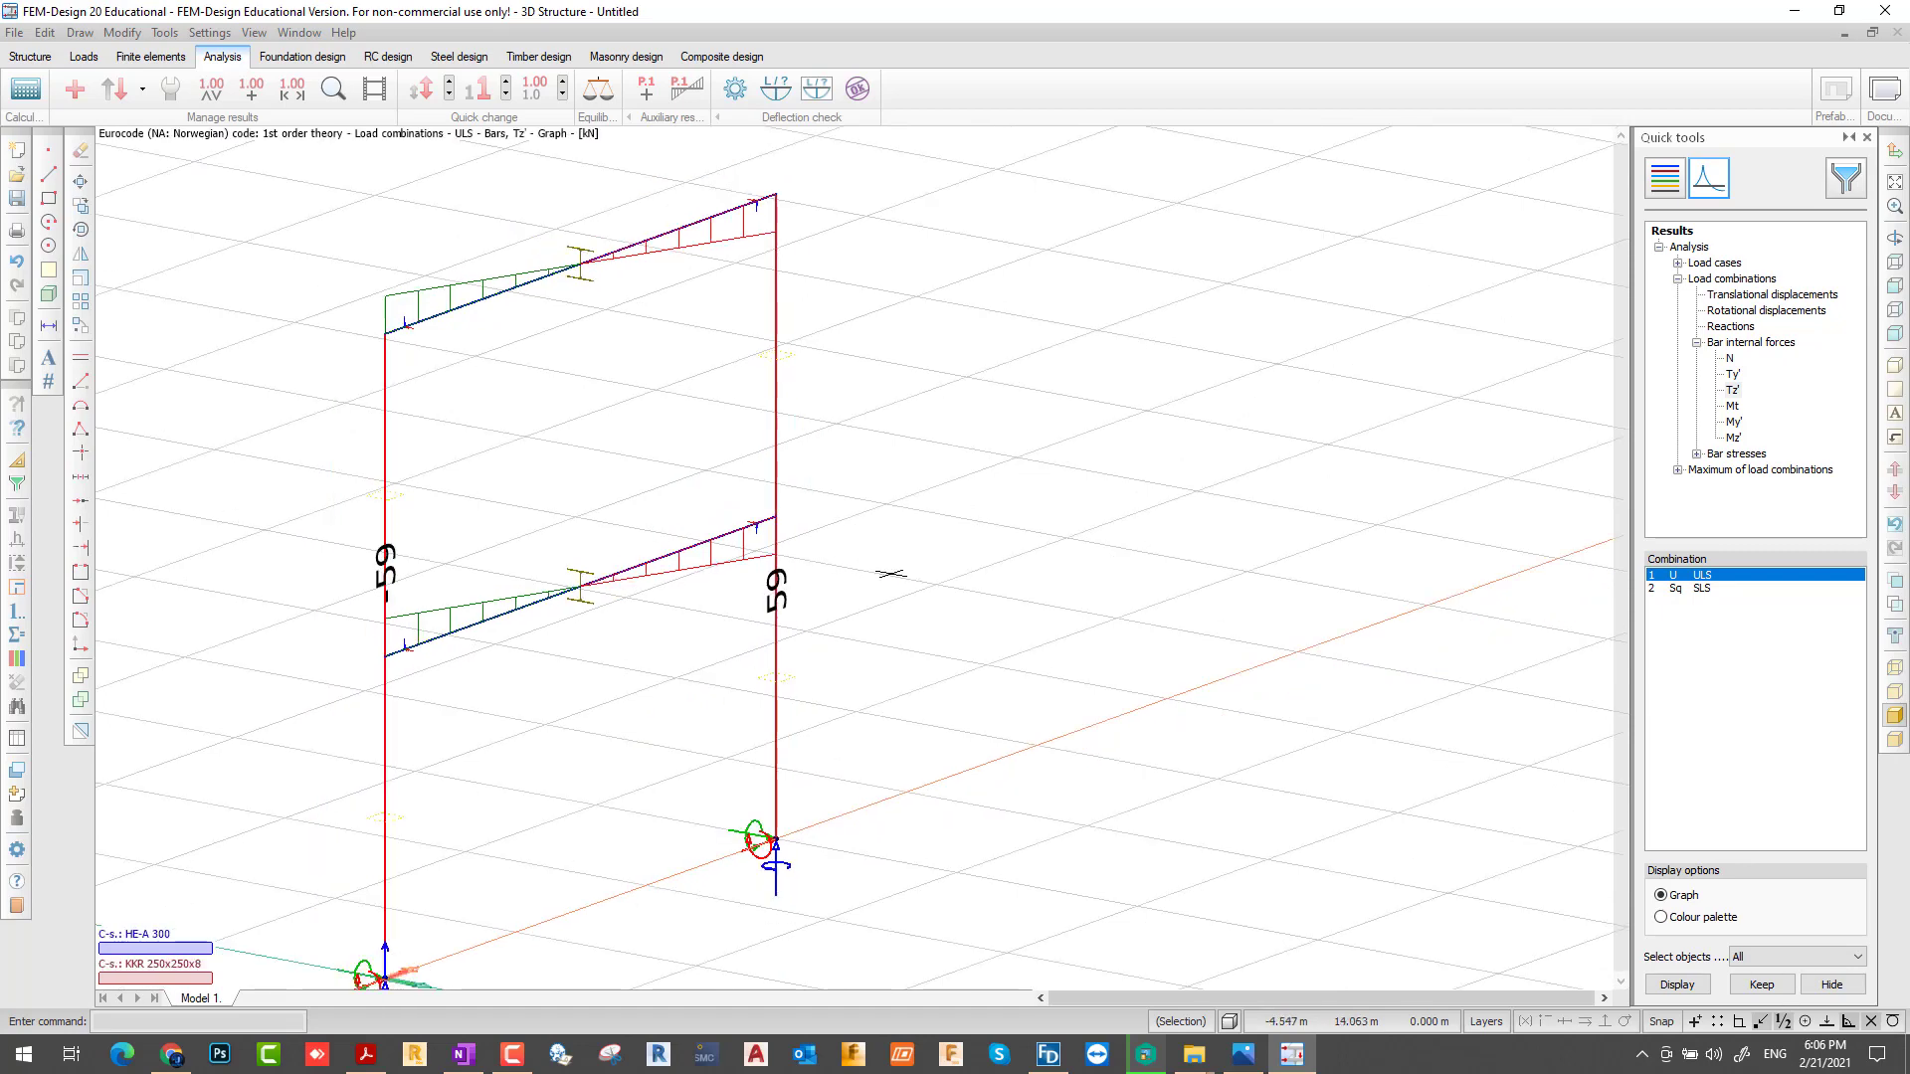
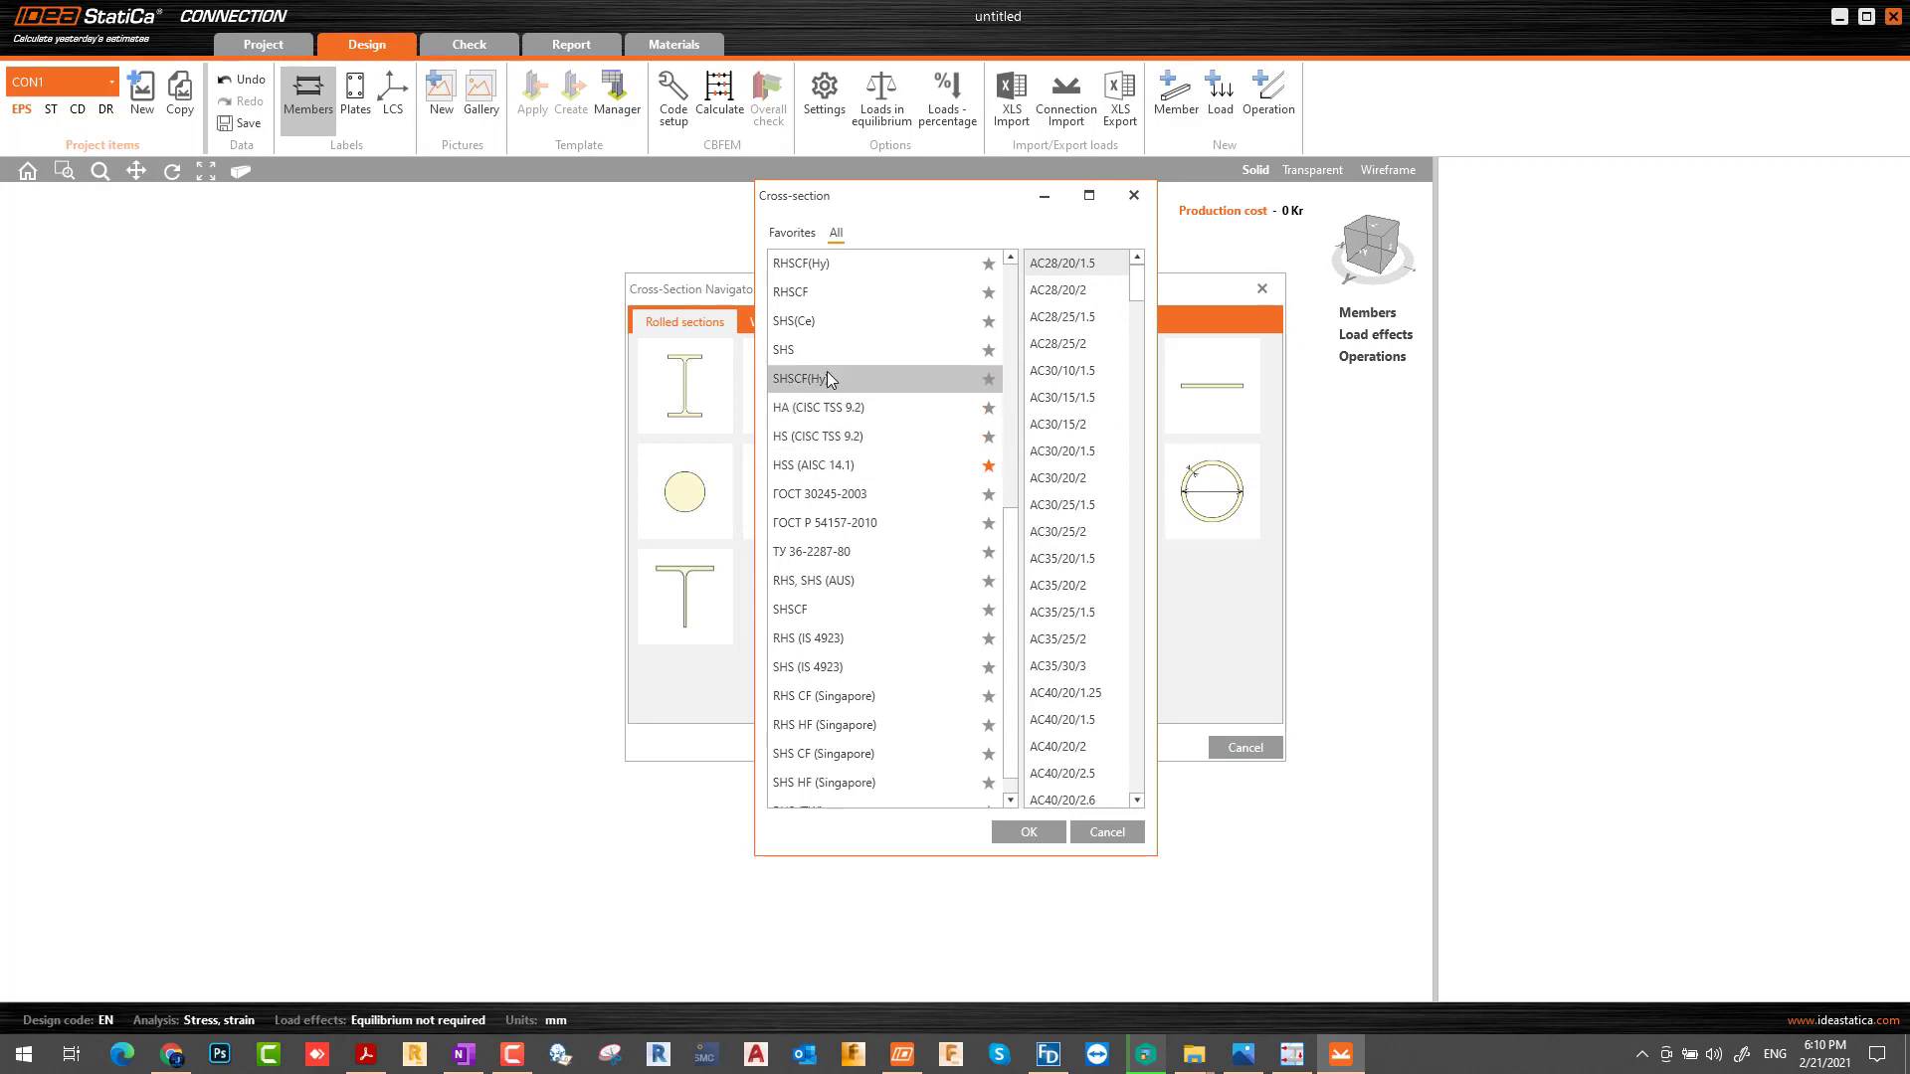
Create the first member with the rolled square hollow section SHS250/250/8.0
{"action": "left_click", "coordinate": [812, 356]}
{"action": "scroll", "coordinate": [1090, 756], "scroll_direction": "down", "scroll_amount": 20}
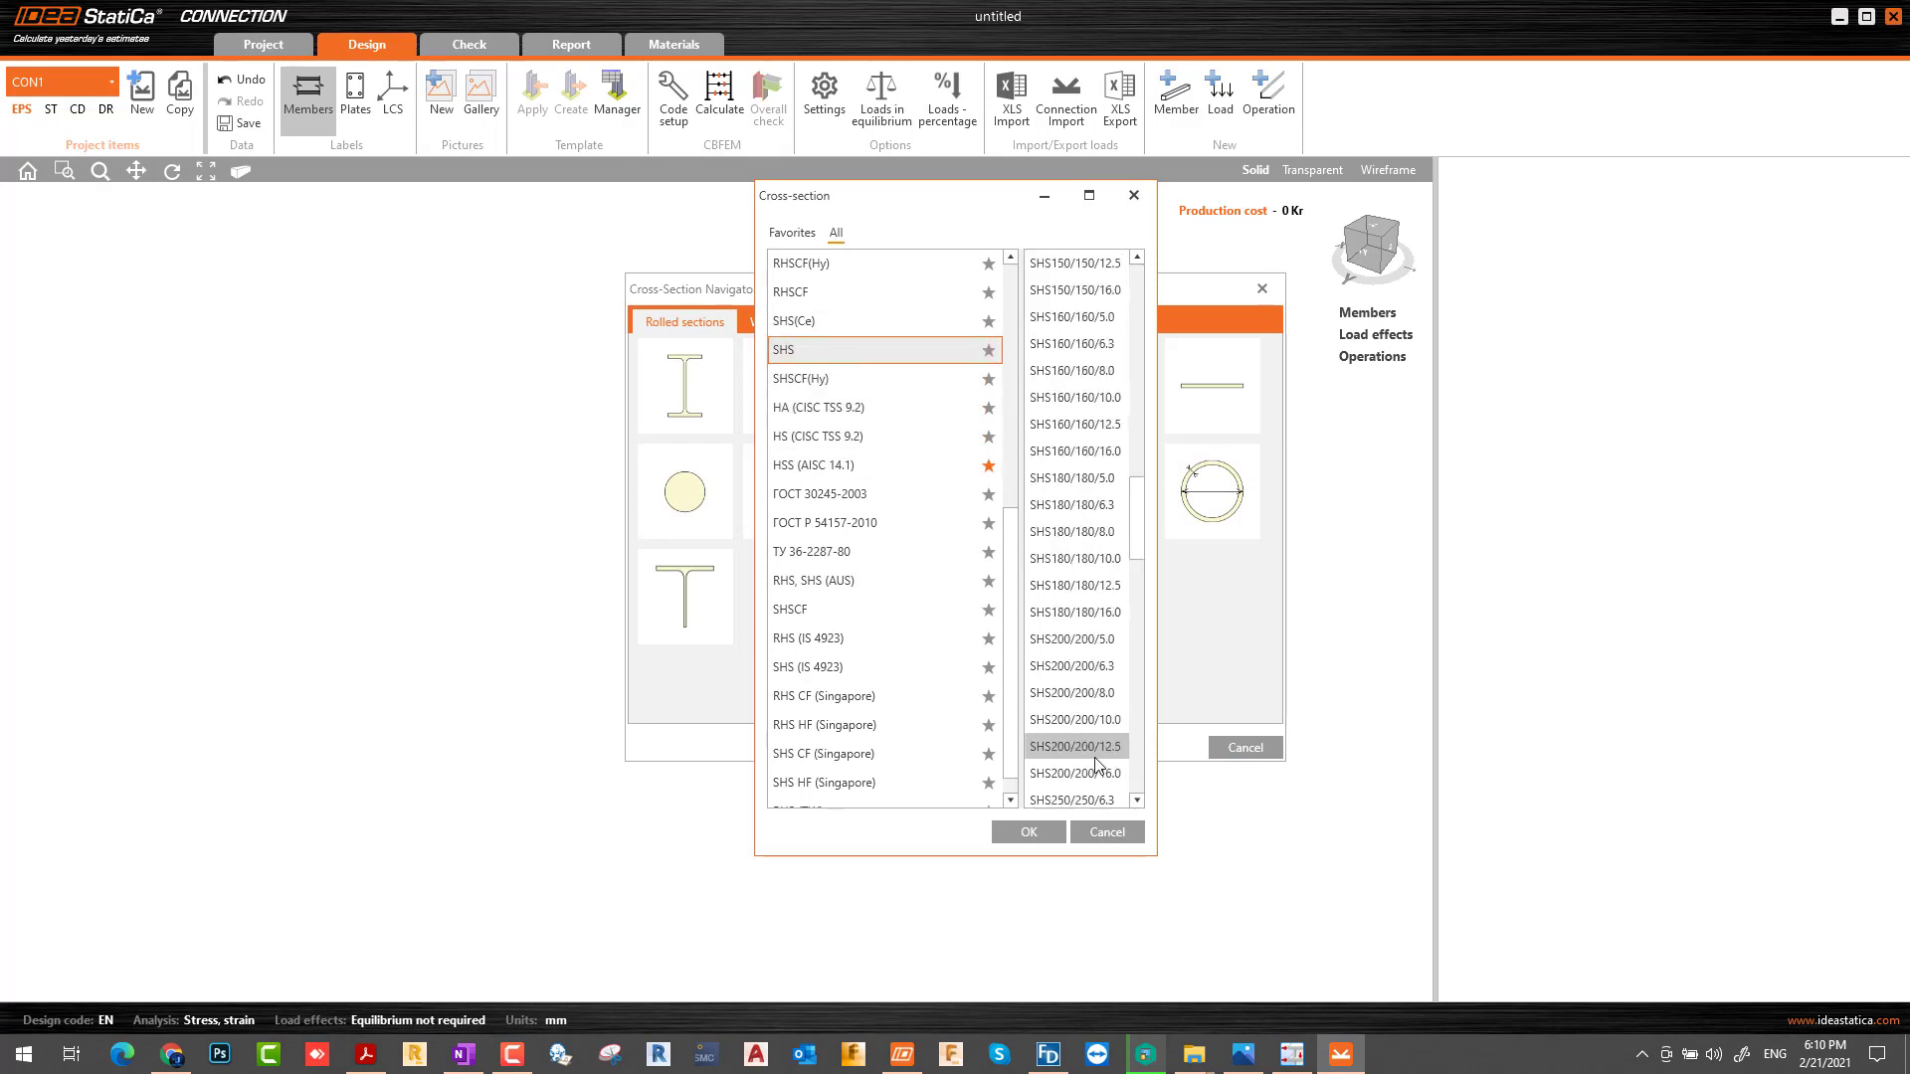
{"action": "scroll", "coordinate": [1084, 504], "scroll_direction": "up", "scroll_amount": 13}
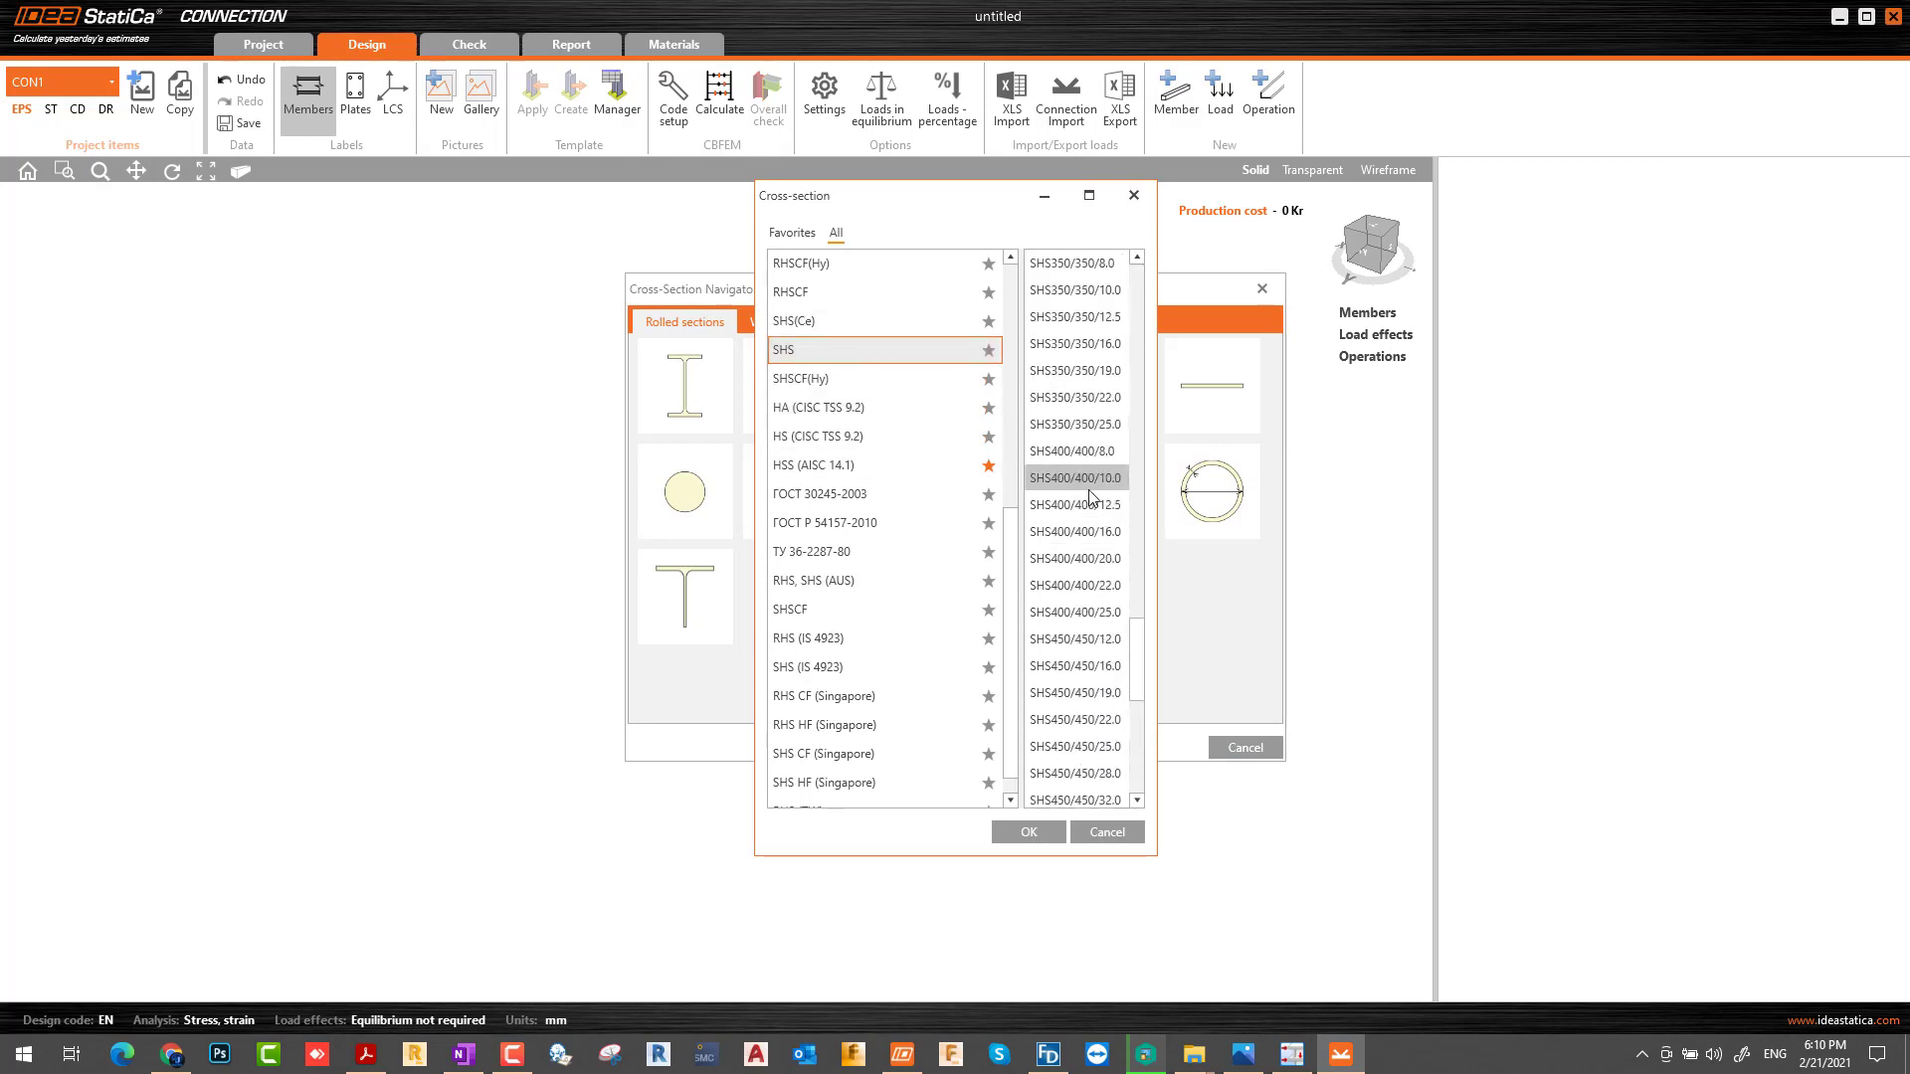
{"action": "left_click", "coordinate": [1112, 374]}
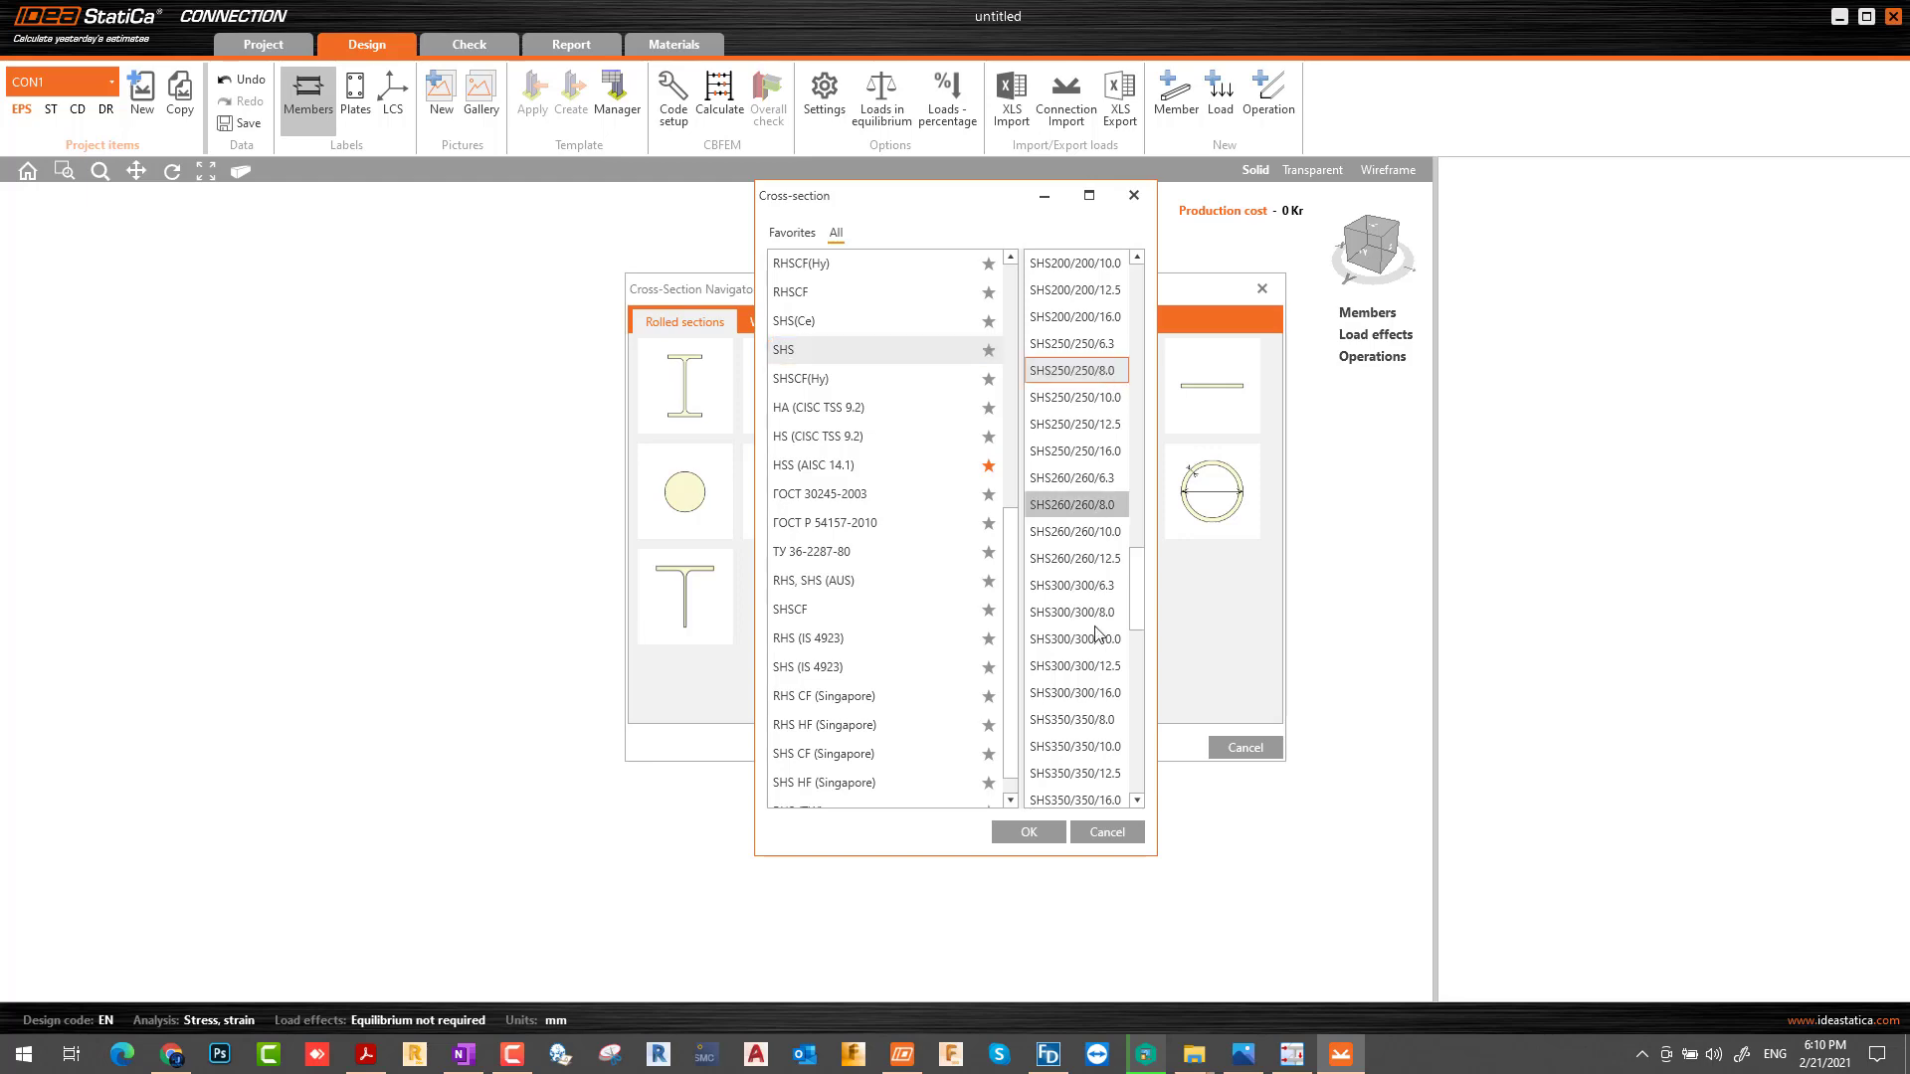
{"action": "left_click", "coordinate": [1029, 832]}
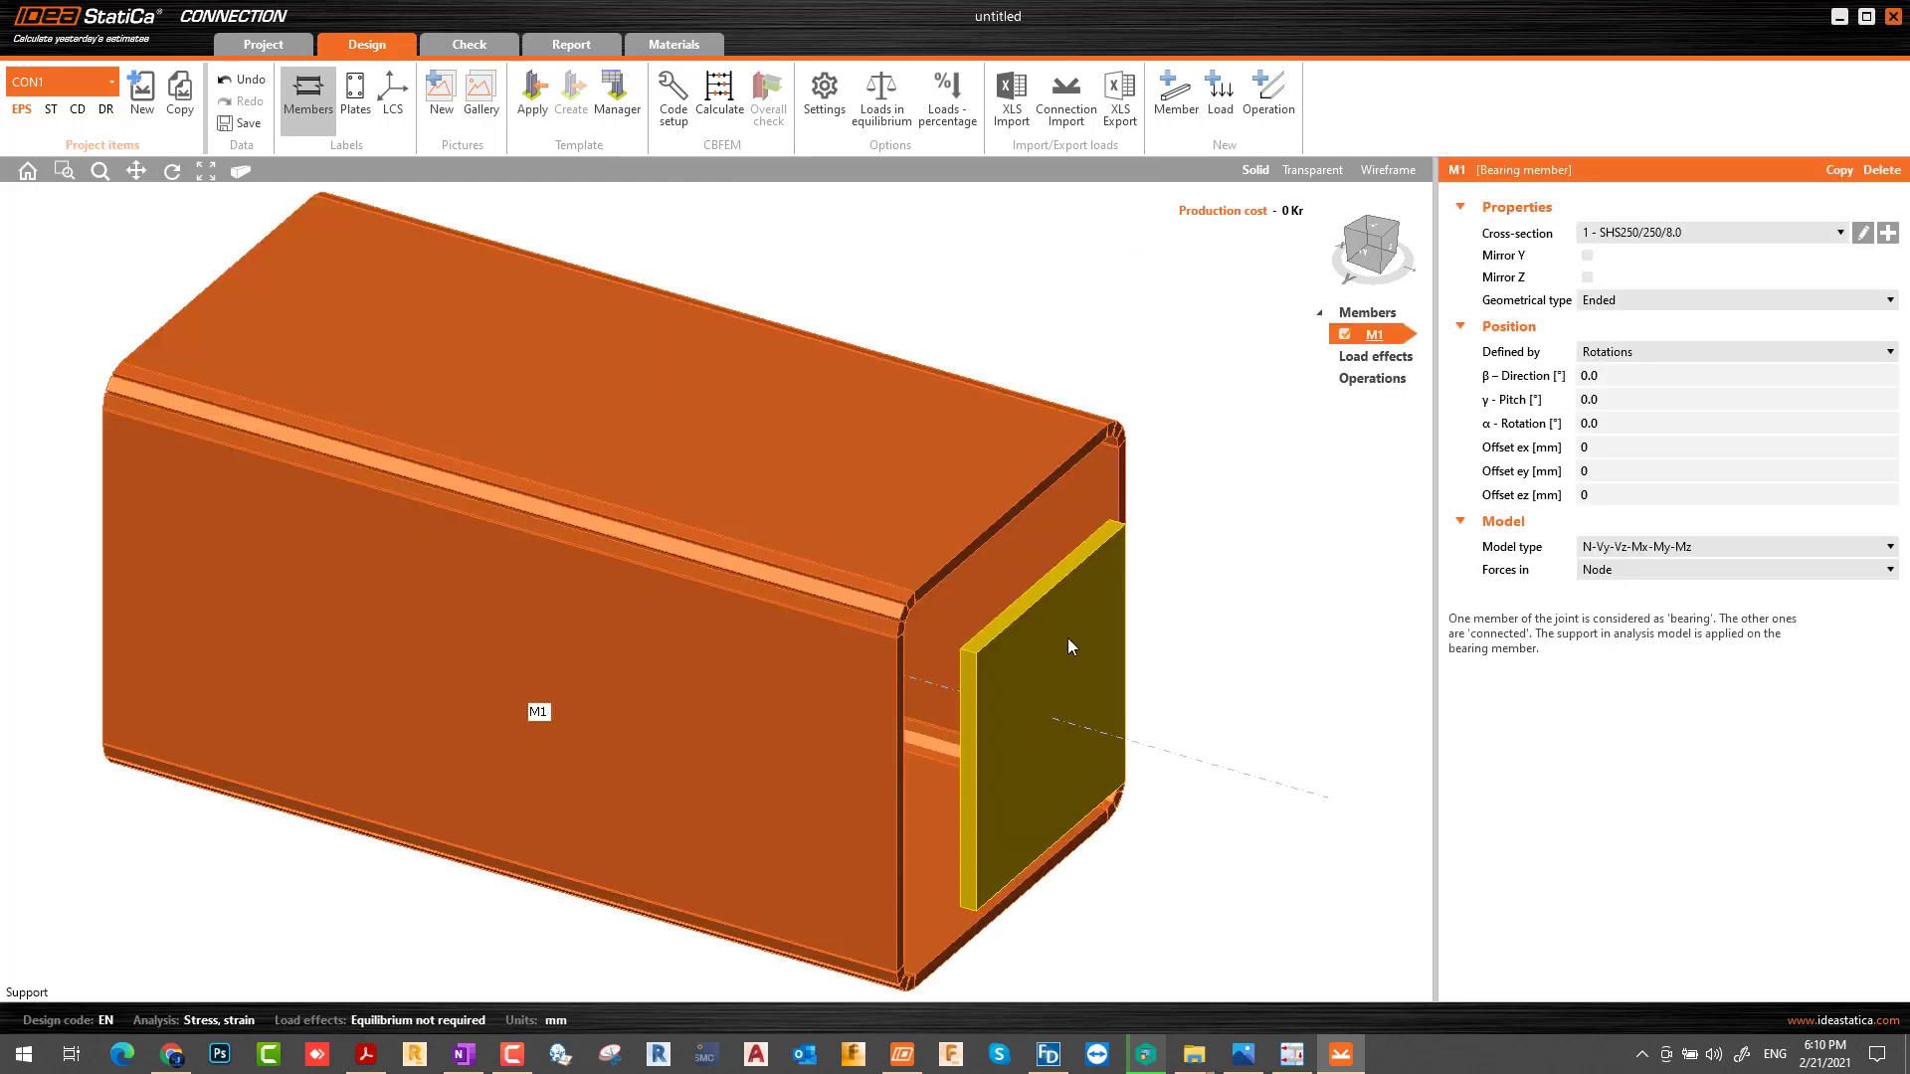
Try to rename the bearing member M1 as C1
{"action": "right_click", "coordinate": [1376, 338]}
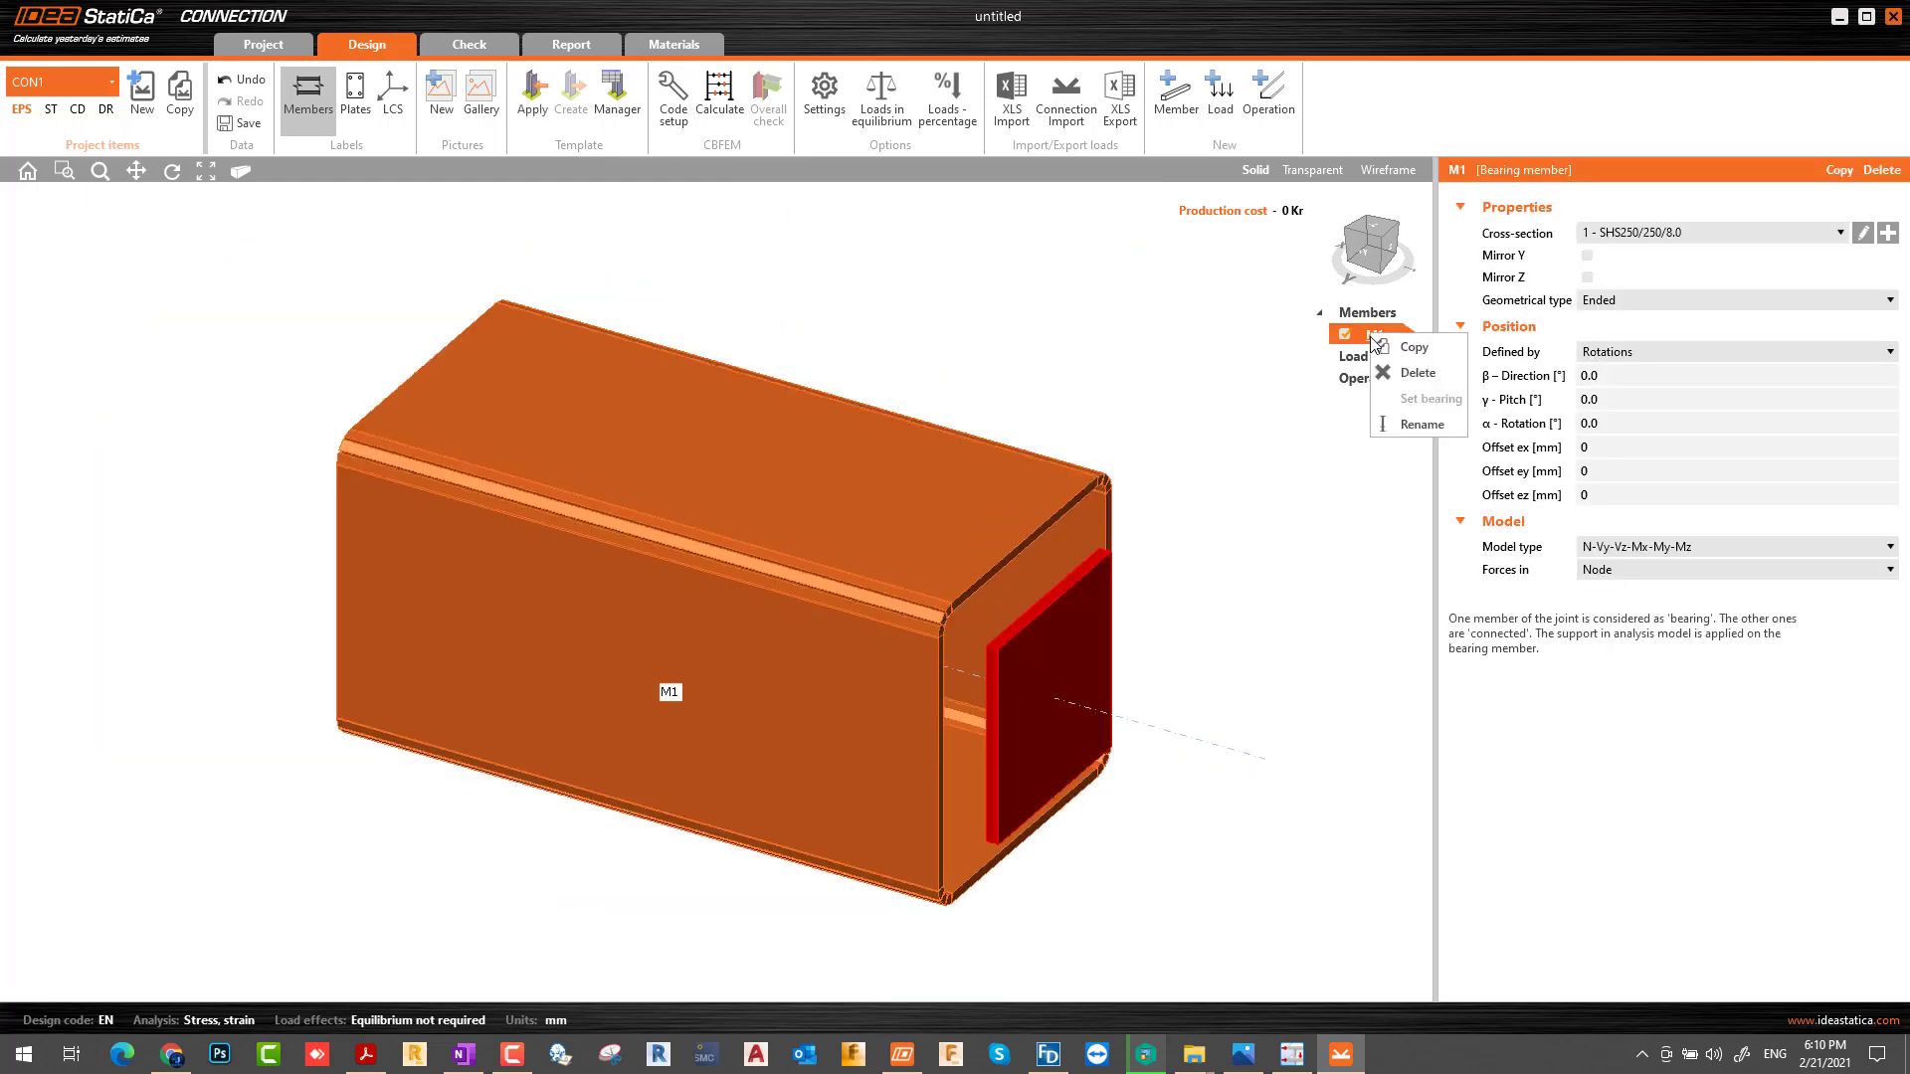
{"action": "left_click", "coordinate": [1409, 426]}
{"action": "type", "text": "C"}
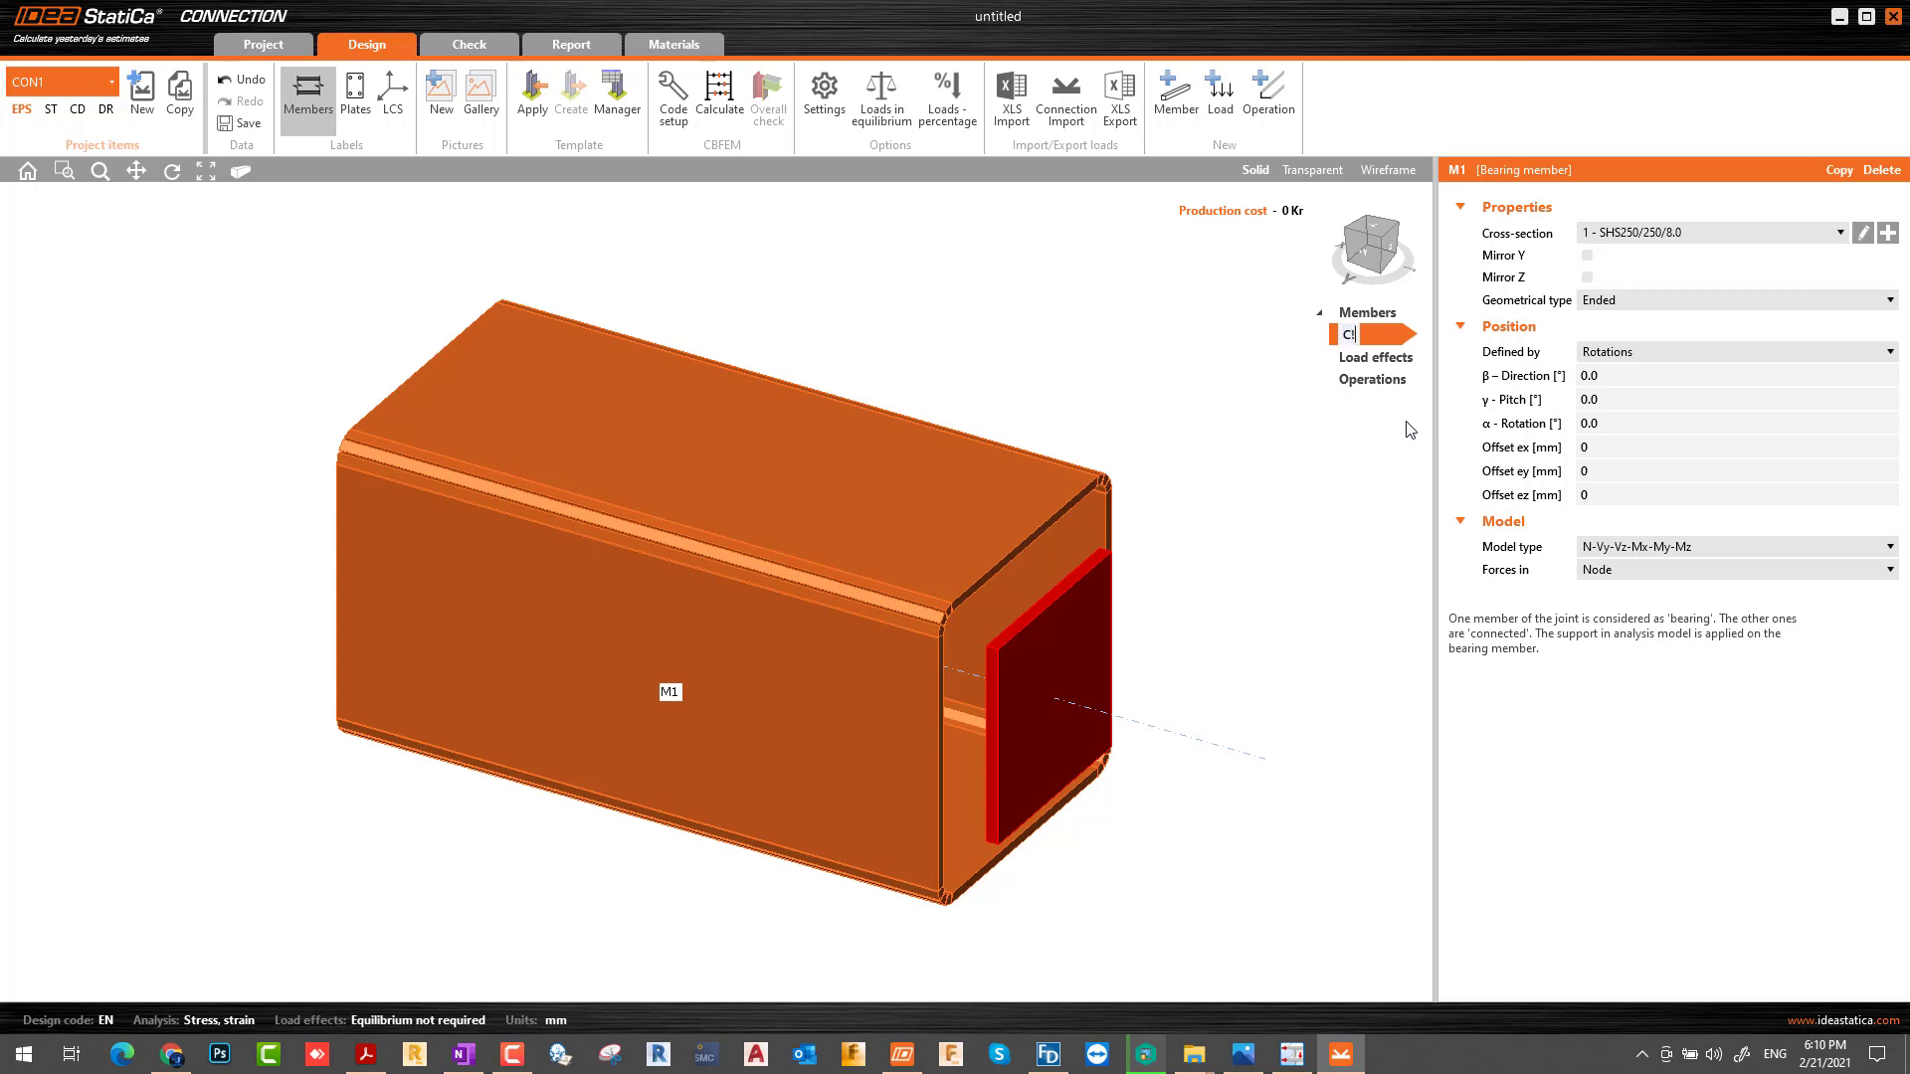
{"action": "type", "text": "1"}
{"action": "key", "text": "Return"}
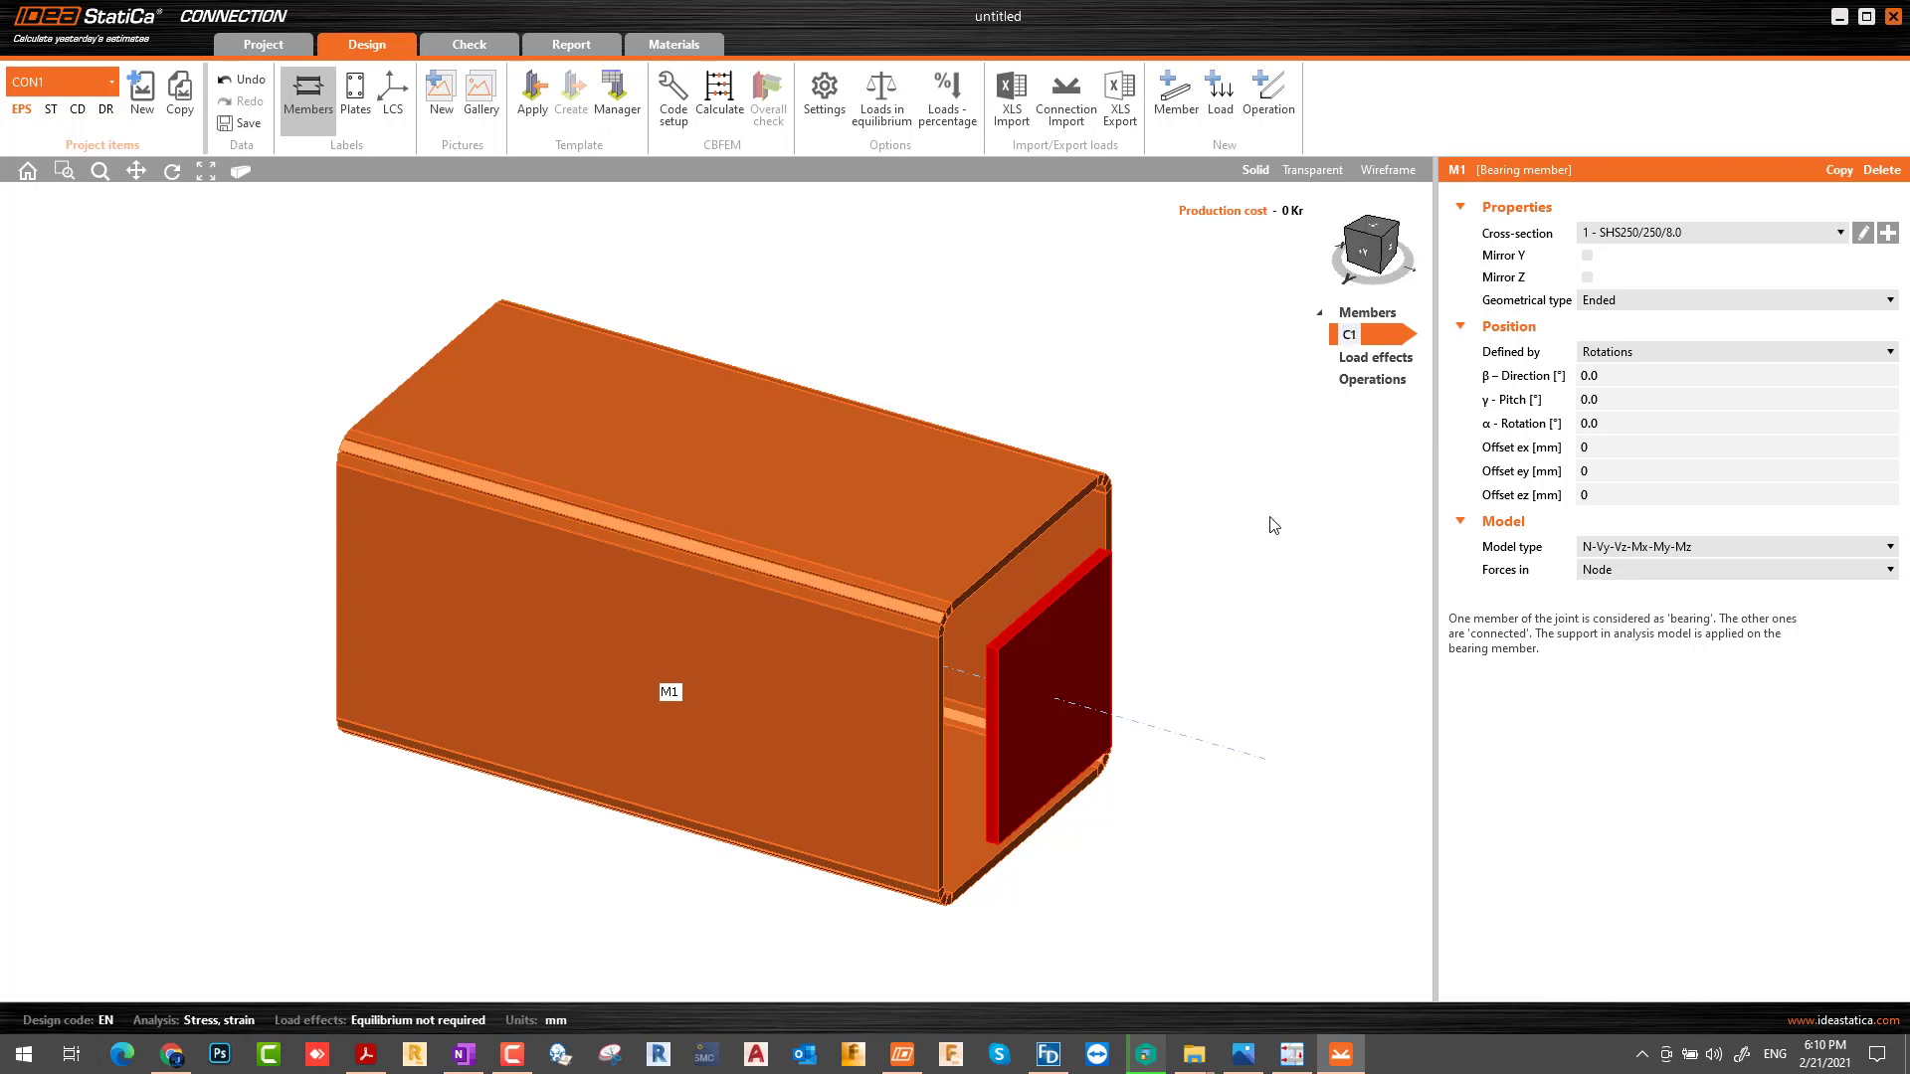
Make the column member continuous and stand it upright with a γ pitch of 90°
{"action": "left_click", "coordinate": [1638, 301]}
{"action": "left_click", "coordinate": [1629, 320]}
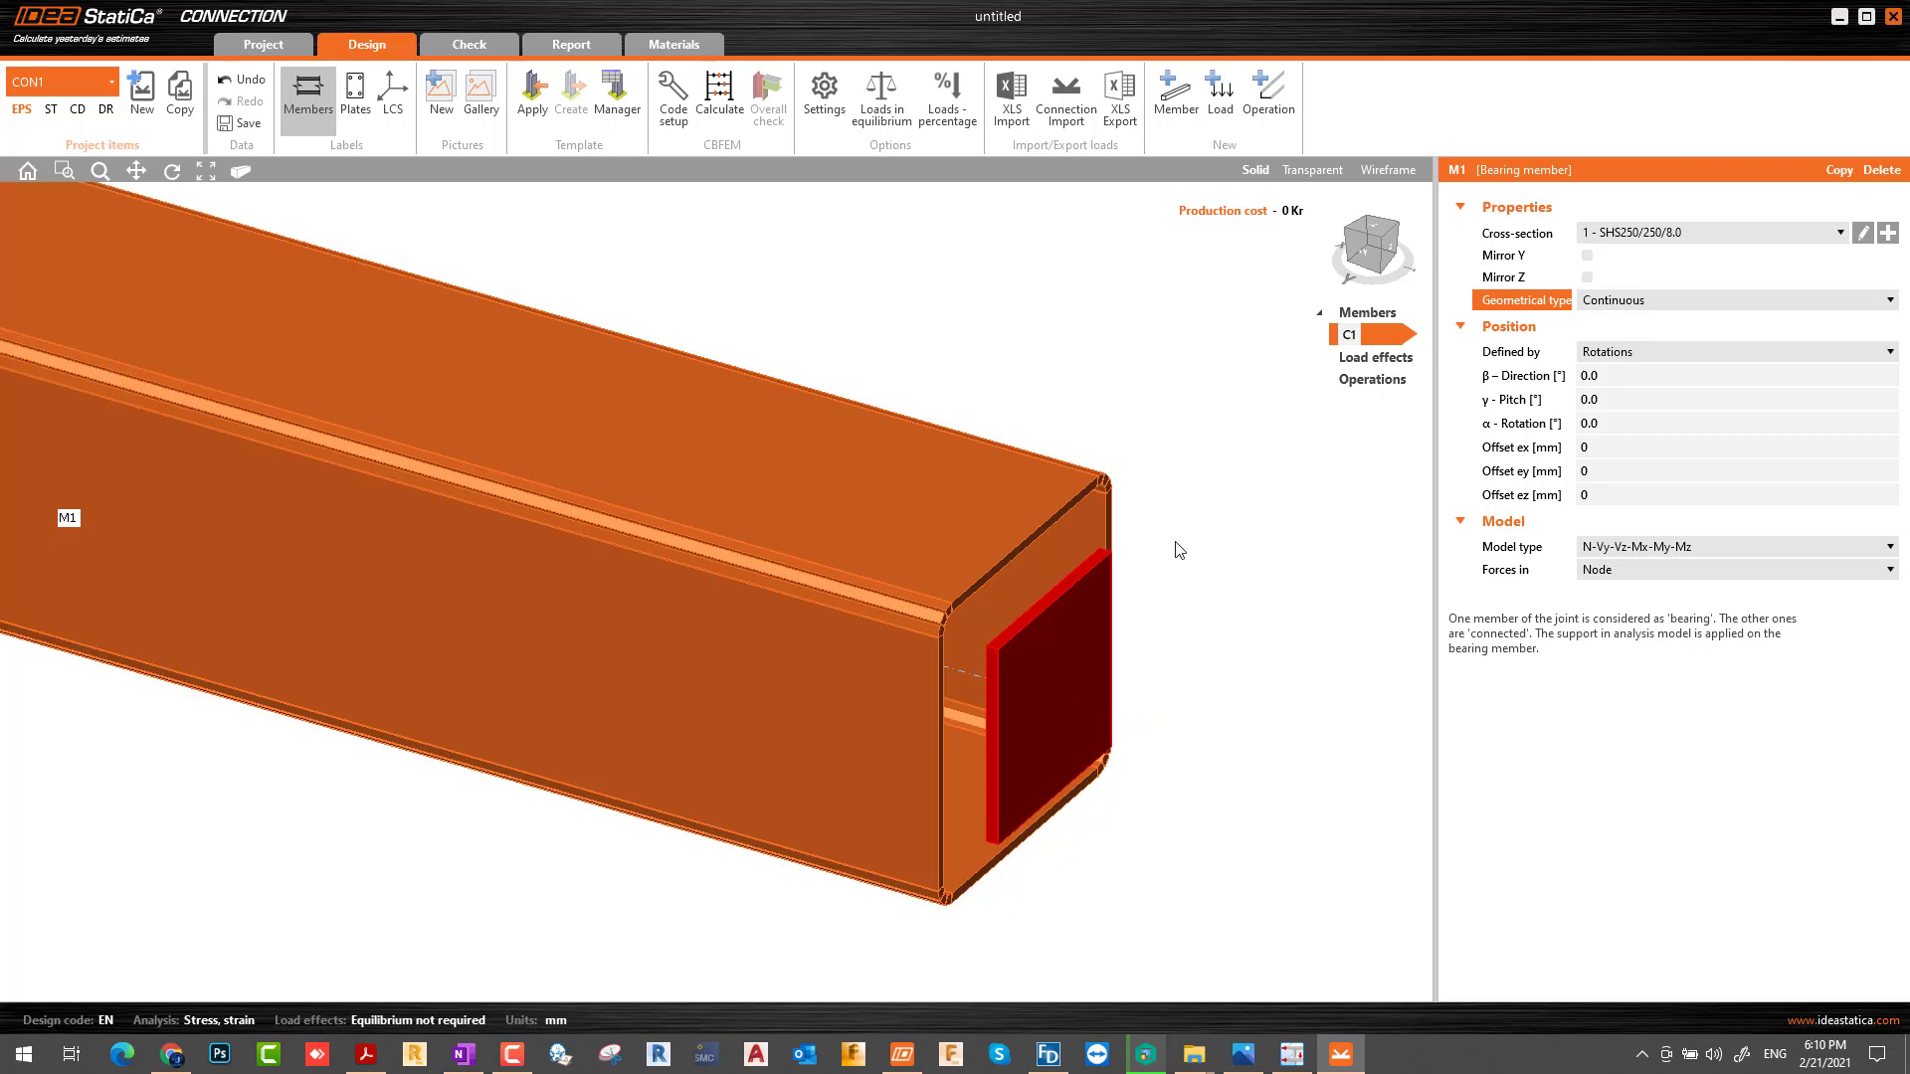
{"action": "left_click", "coordinate": [1523, 401]}
{"action": "type", "text": "90"}
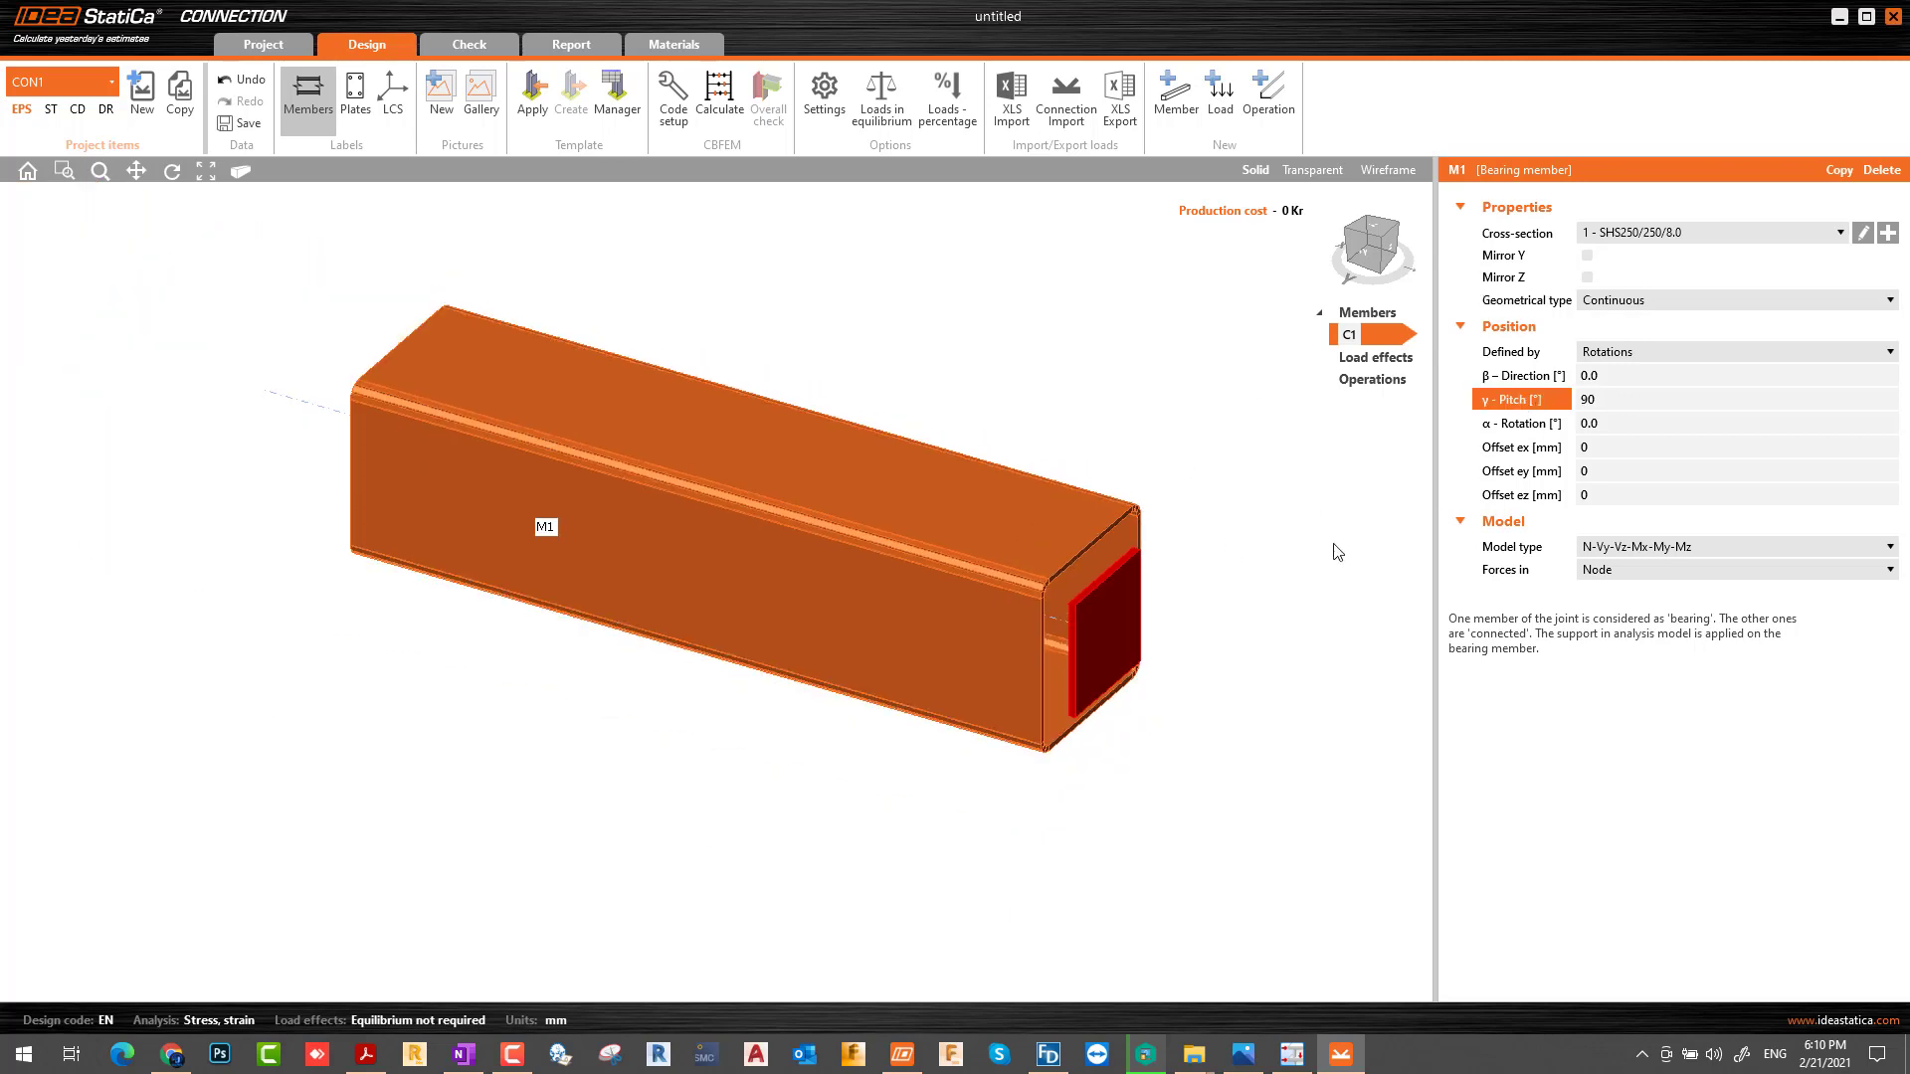
{"action": "key", "text": "Return"}
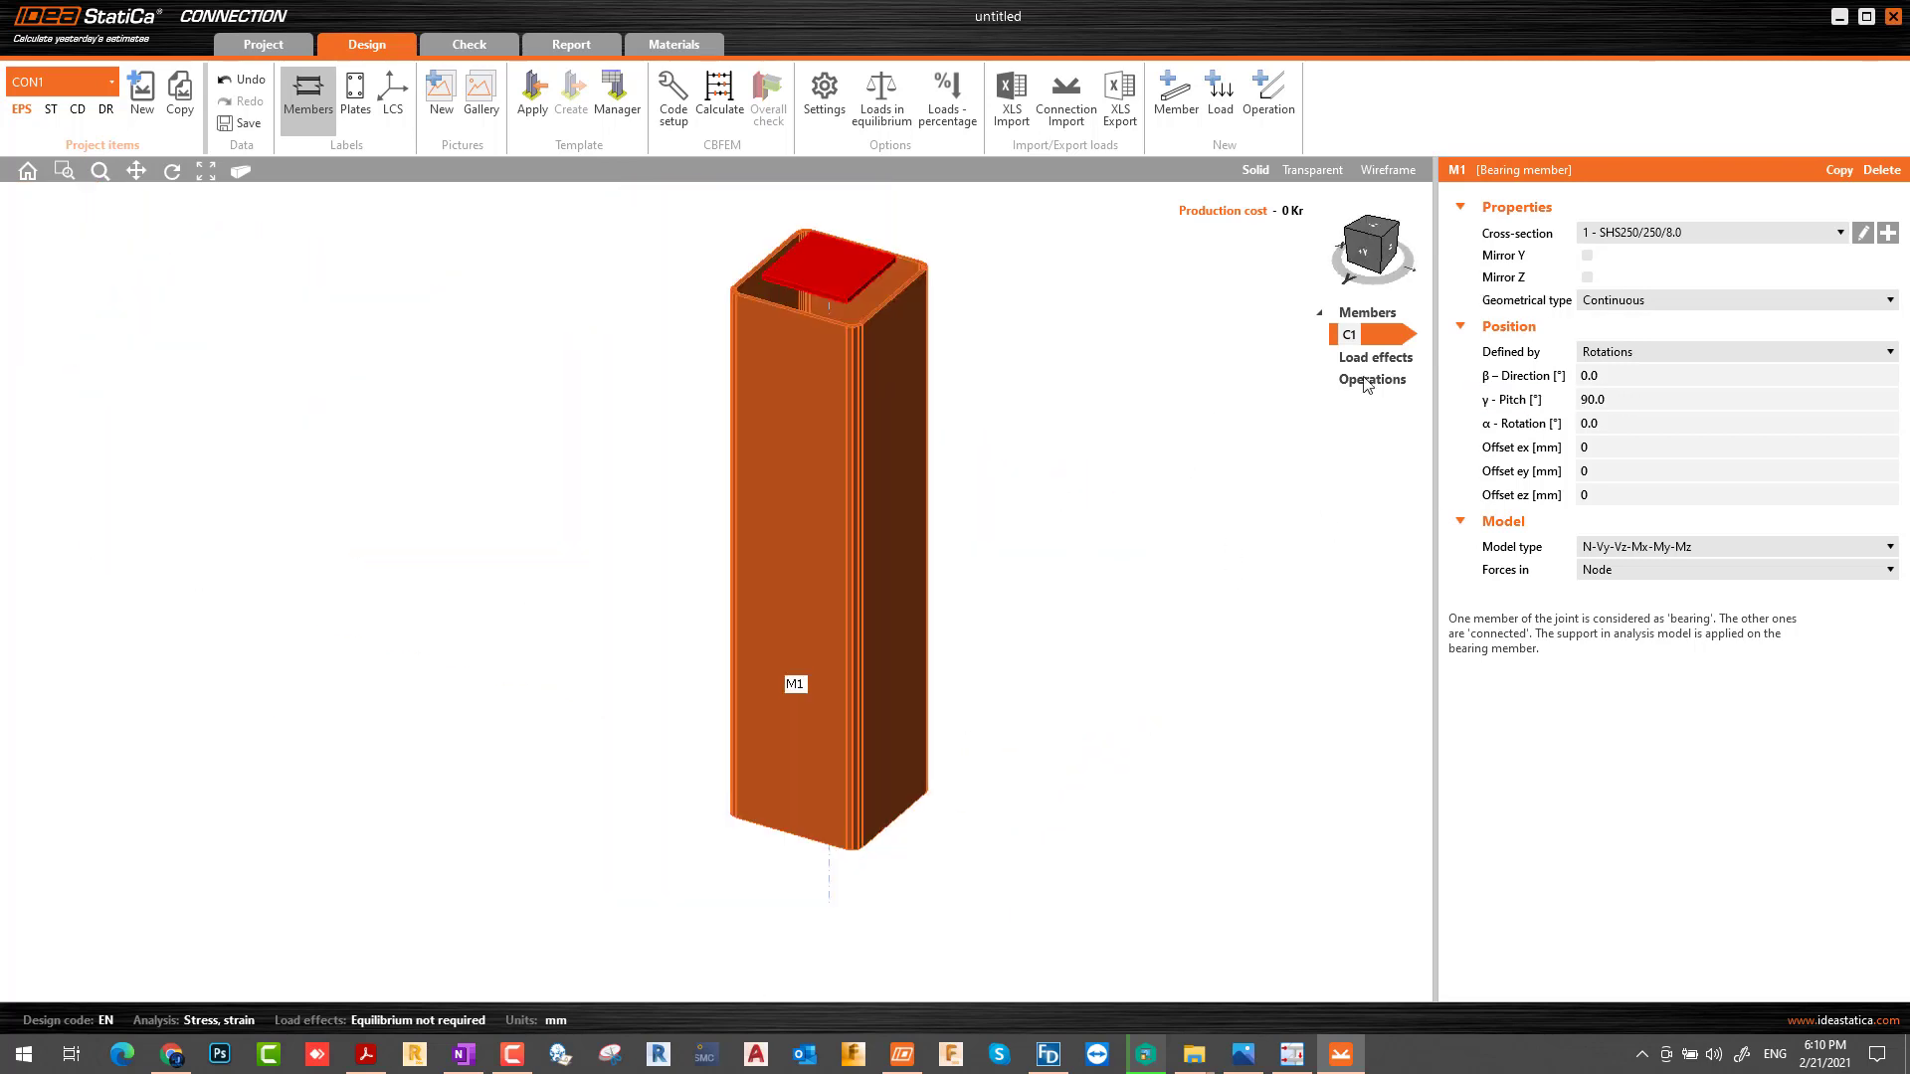
Copy the column member and lay the copy horizontal by setting its γ pitch to 0°
{"action": "left_click", "coordinate": [1838, 171]}
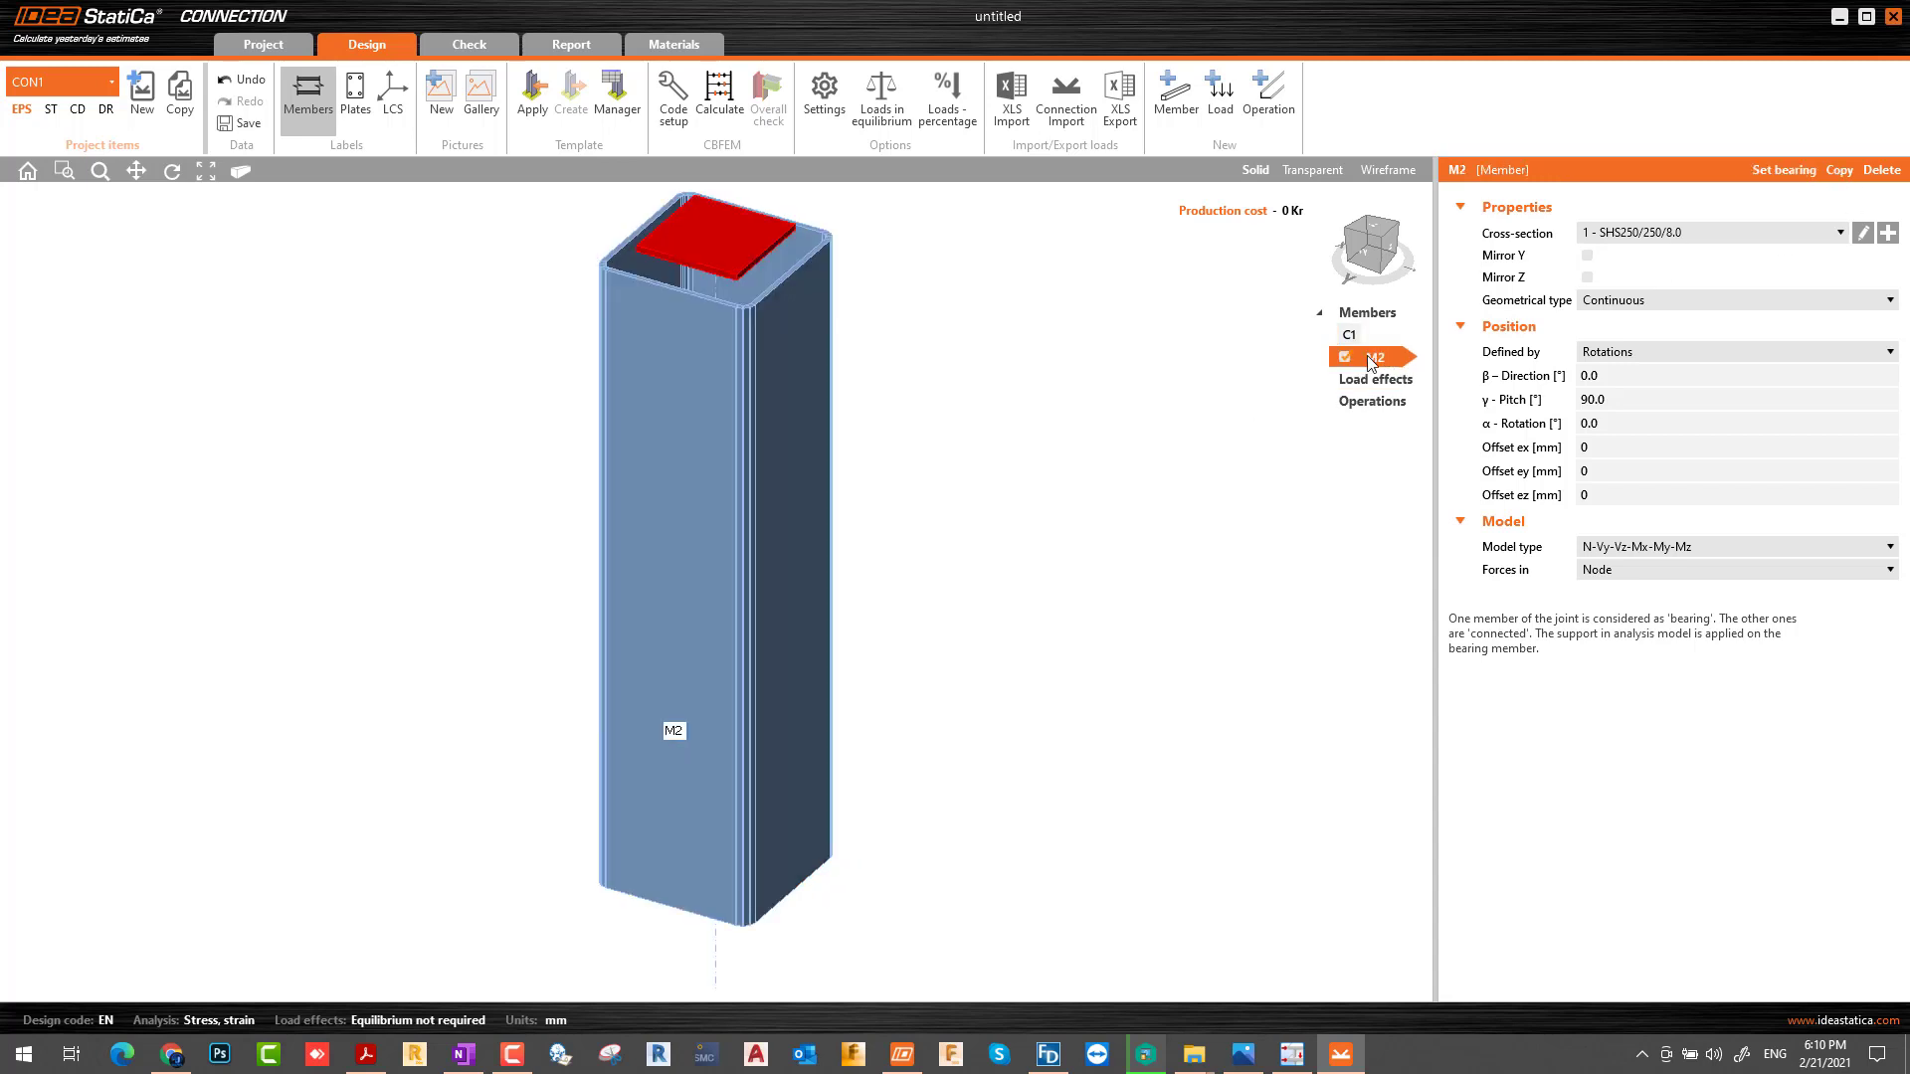
{"action": "right_click", "coordinate": [1366, 355]}
{"action": "left_click", "coordinate": [1591, 399]}
{"action": "type", "text": "0"}
{"action": "key", "text": "Return"}
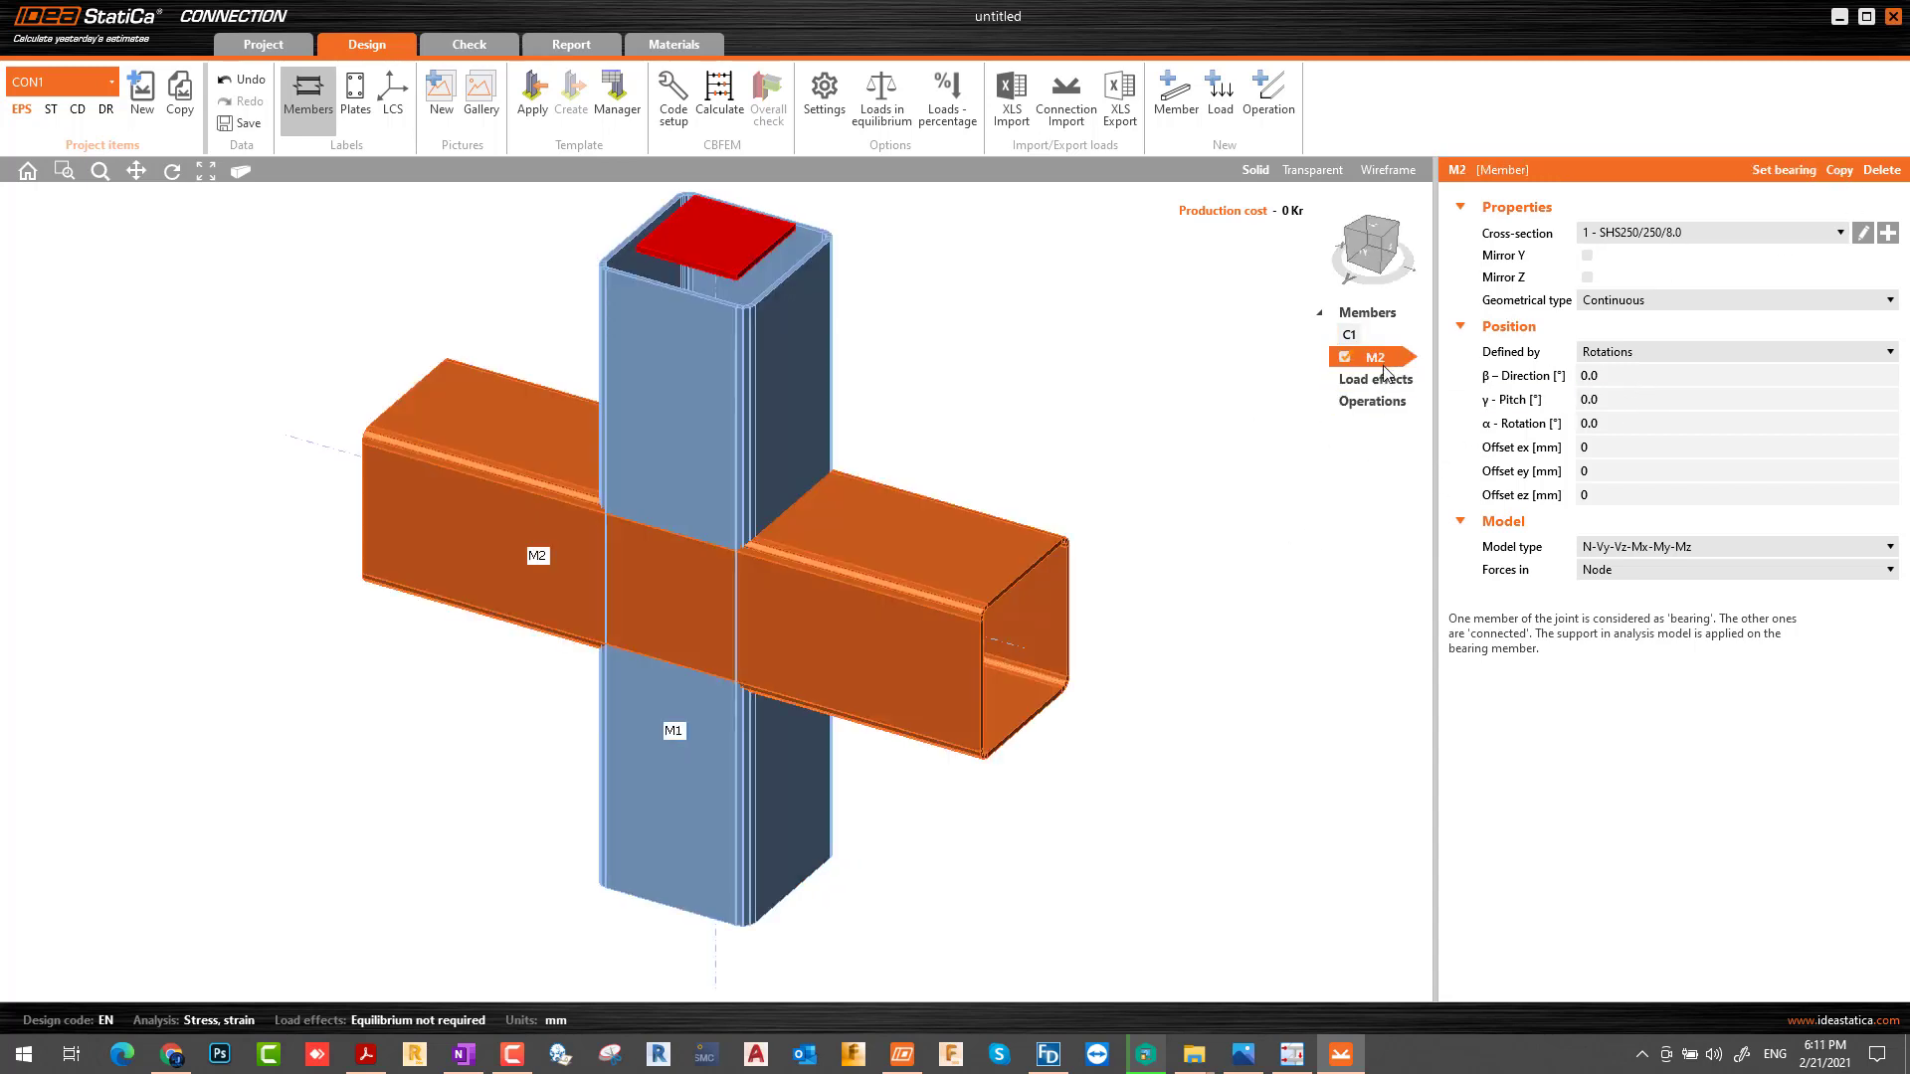
Rename the horizontal member M2 as B1
{"action": "right_click", "coordinate": [1383, 364]}
{"action": "left_click", "coordinate": [1423, 457]}
{"action": "type", "text": "B1"}
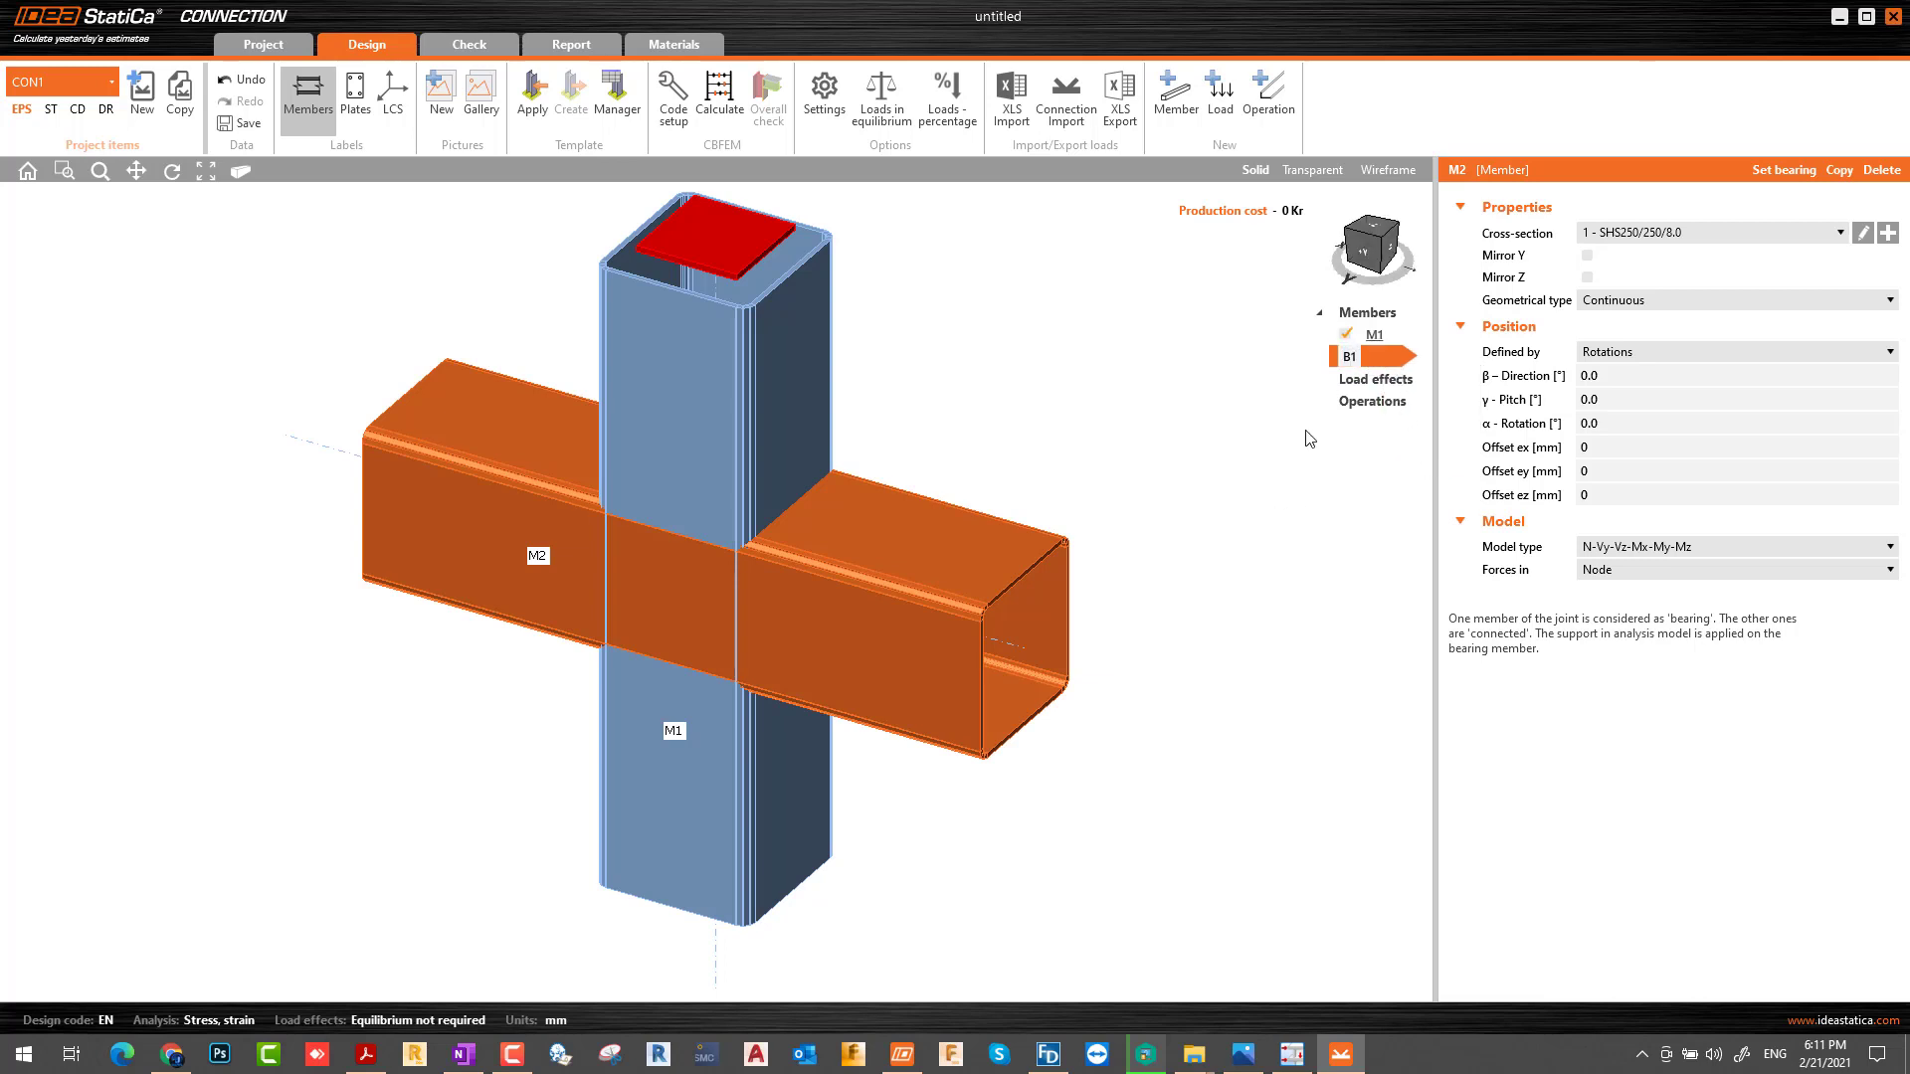
{"action": "key", "text": "Return"}
Assign a new HEA300 rolled I-section to beam B1
{"action": "left_click", "coordinate": [1887, 235]}
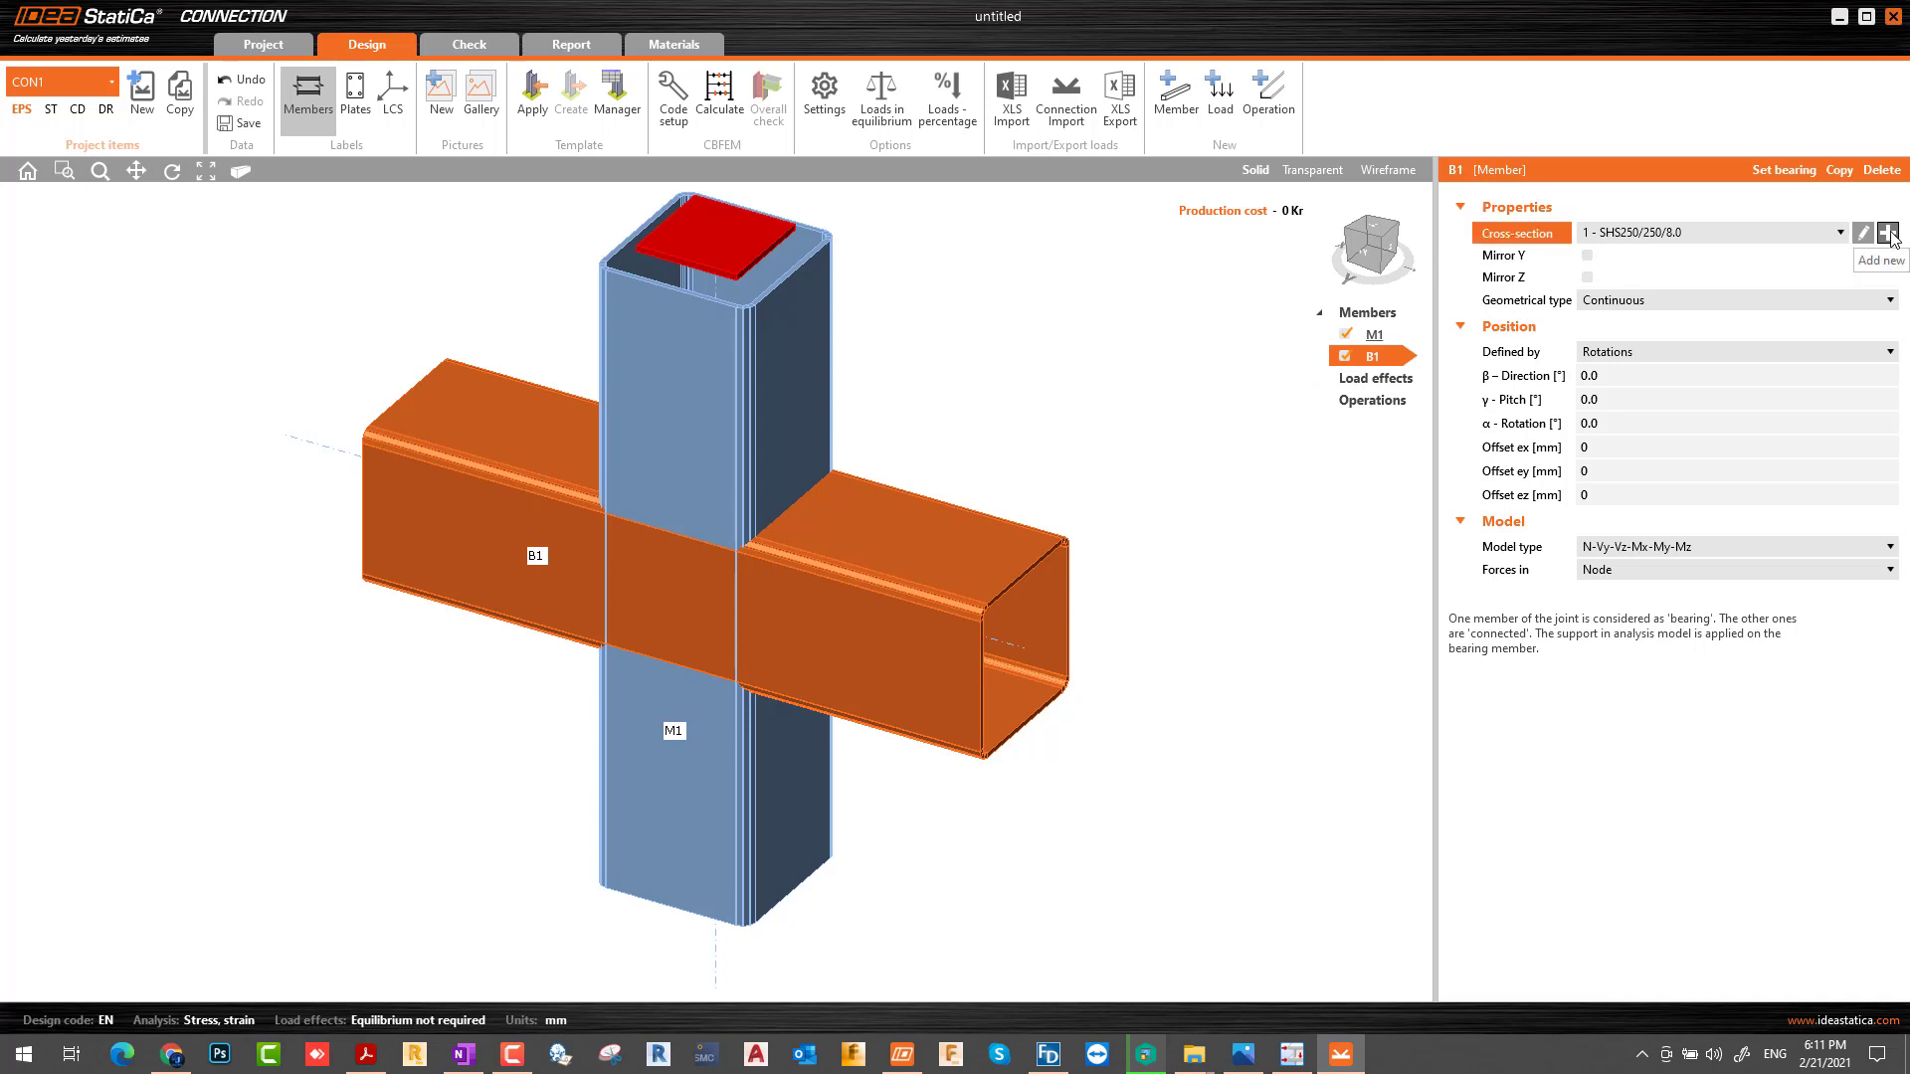
{"action": "left_click", "coordinate": [713, 378]}
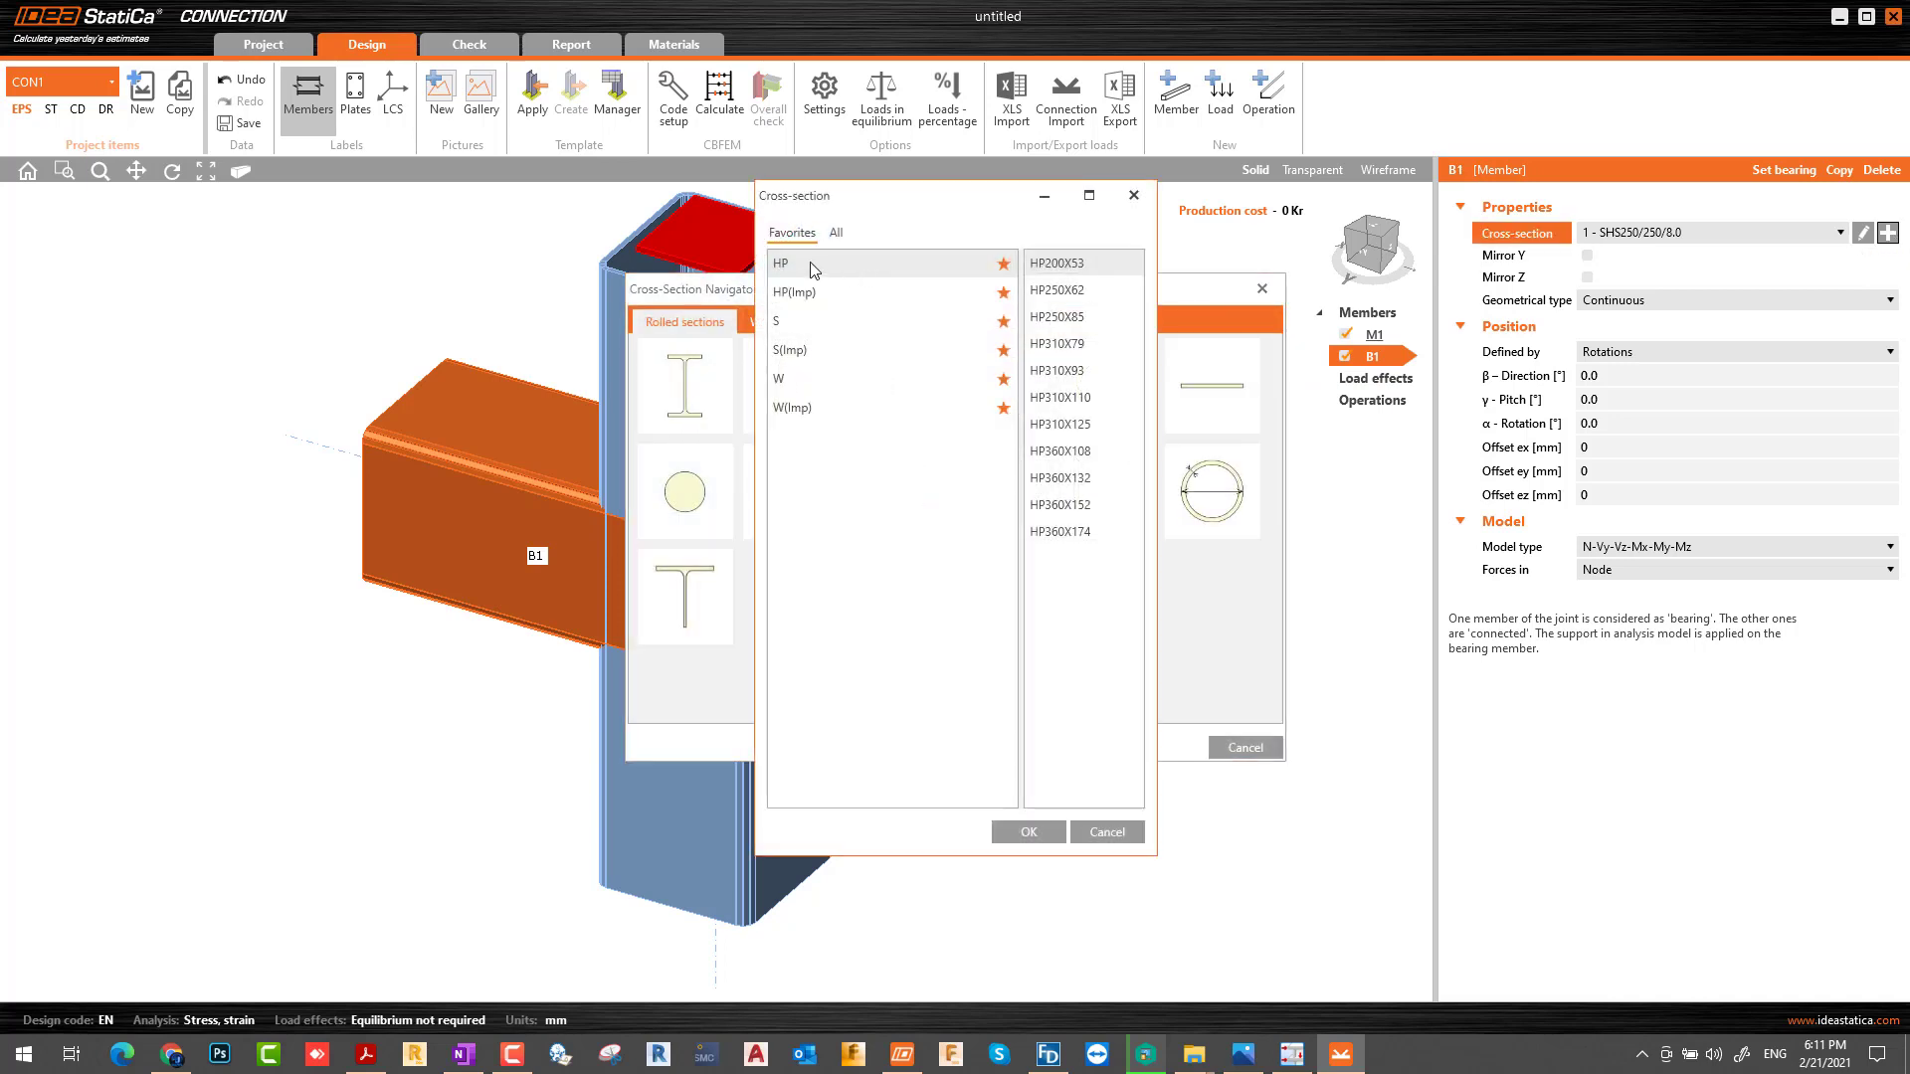
{"action": "left_click", "coordinate": [835, 233]}
{"action": "left_click", "coordinate": [799, 292]}
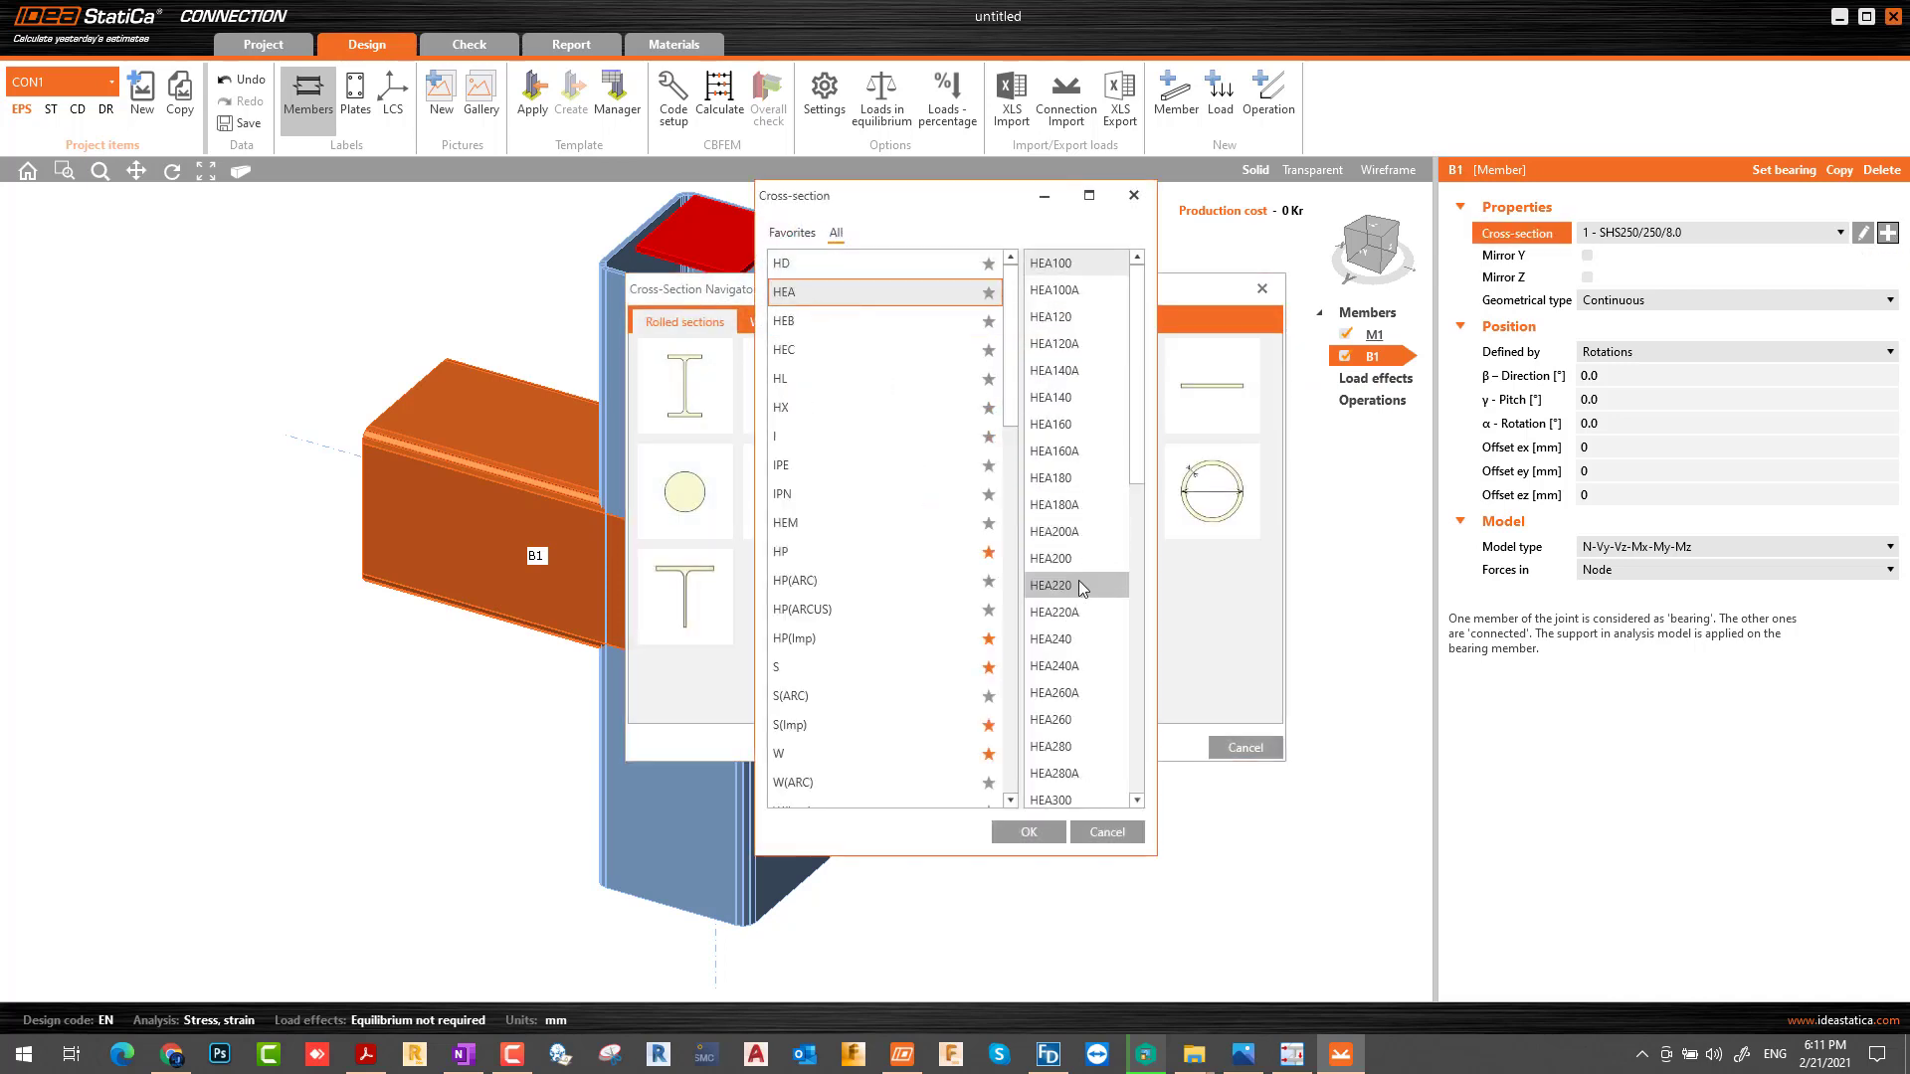
{"action": "left_click", "coordinate": [1064, 799]}
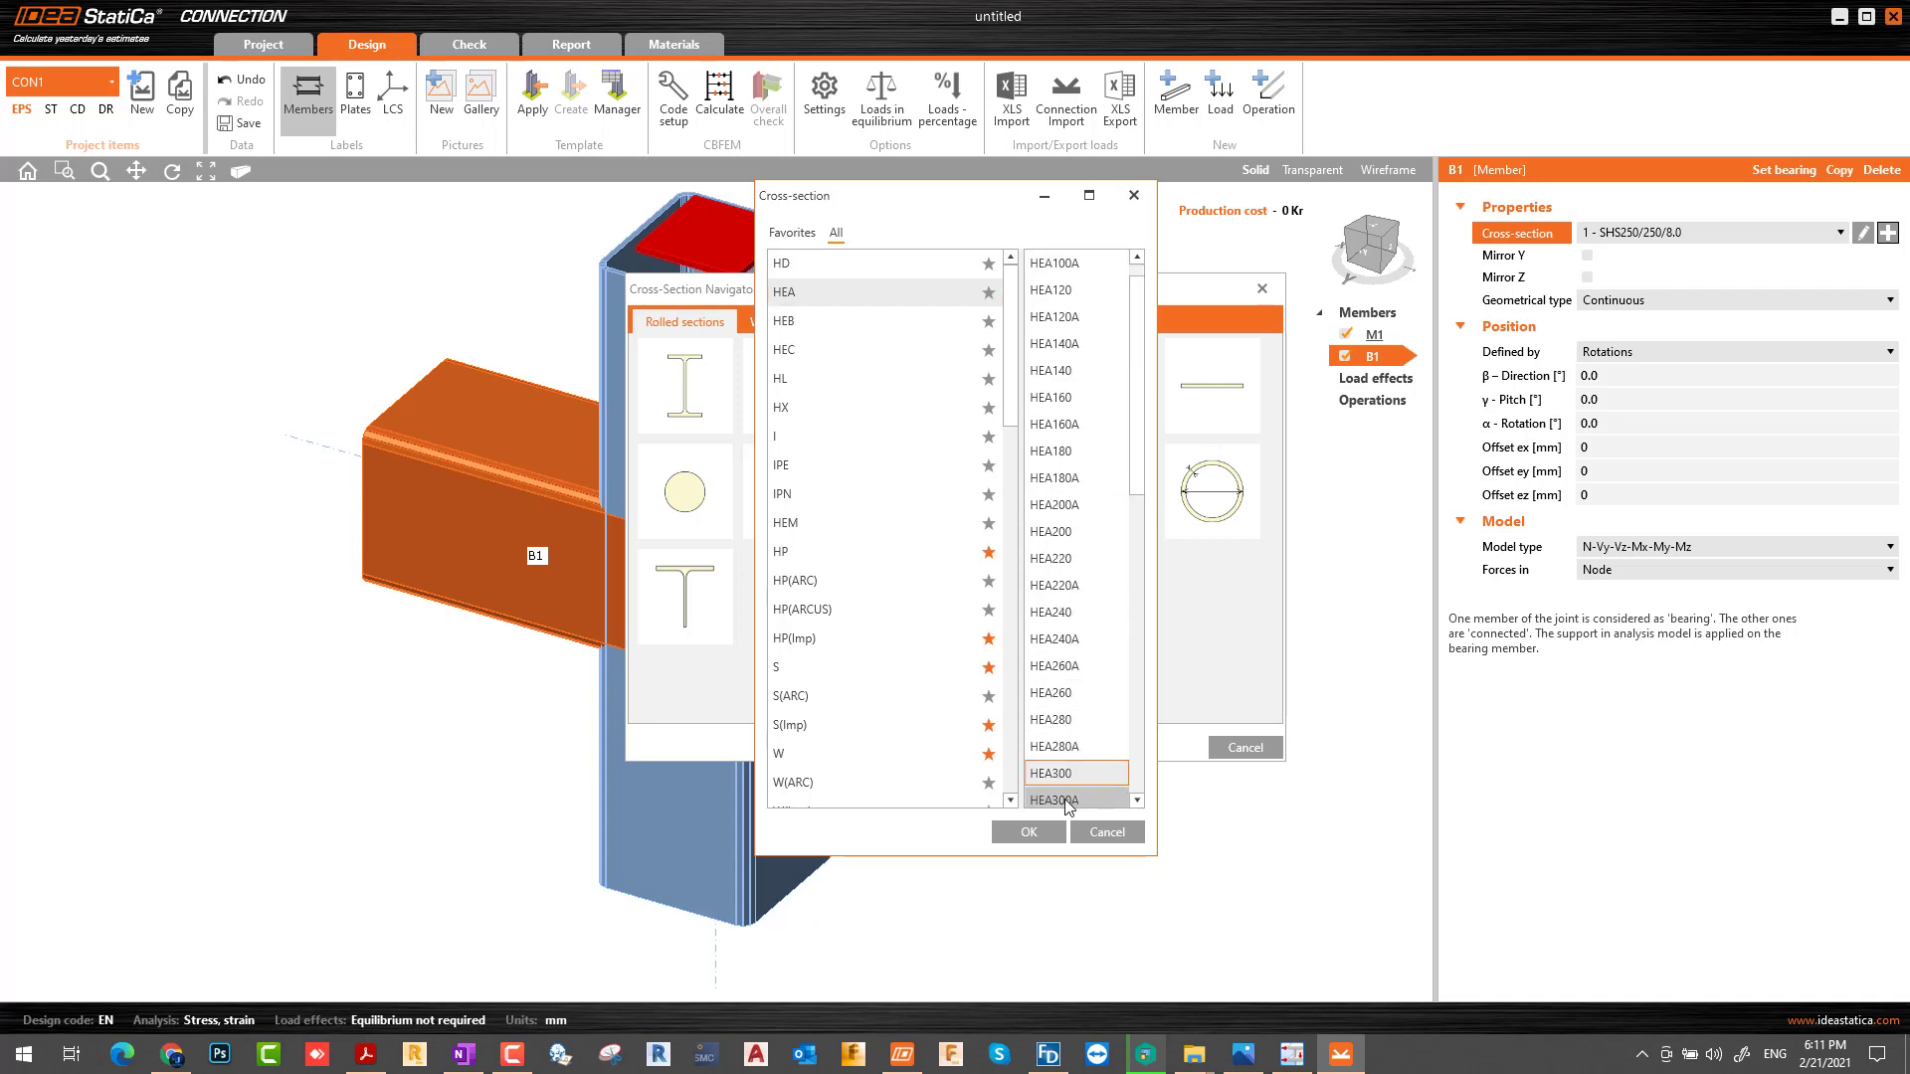
{"action": "left_click", "coordinate": [1029, 832]}
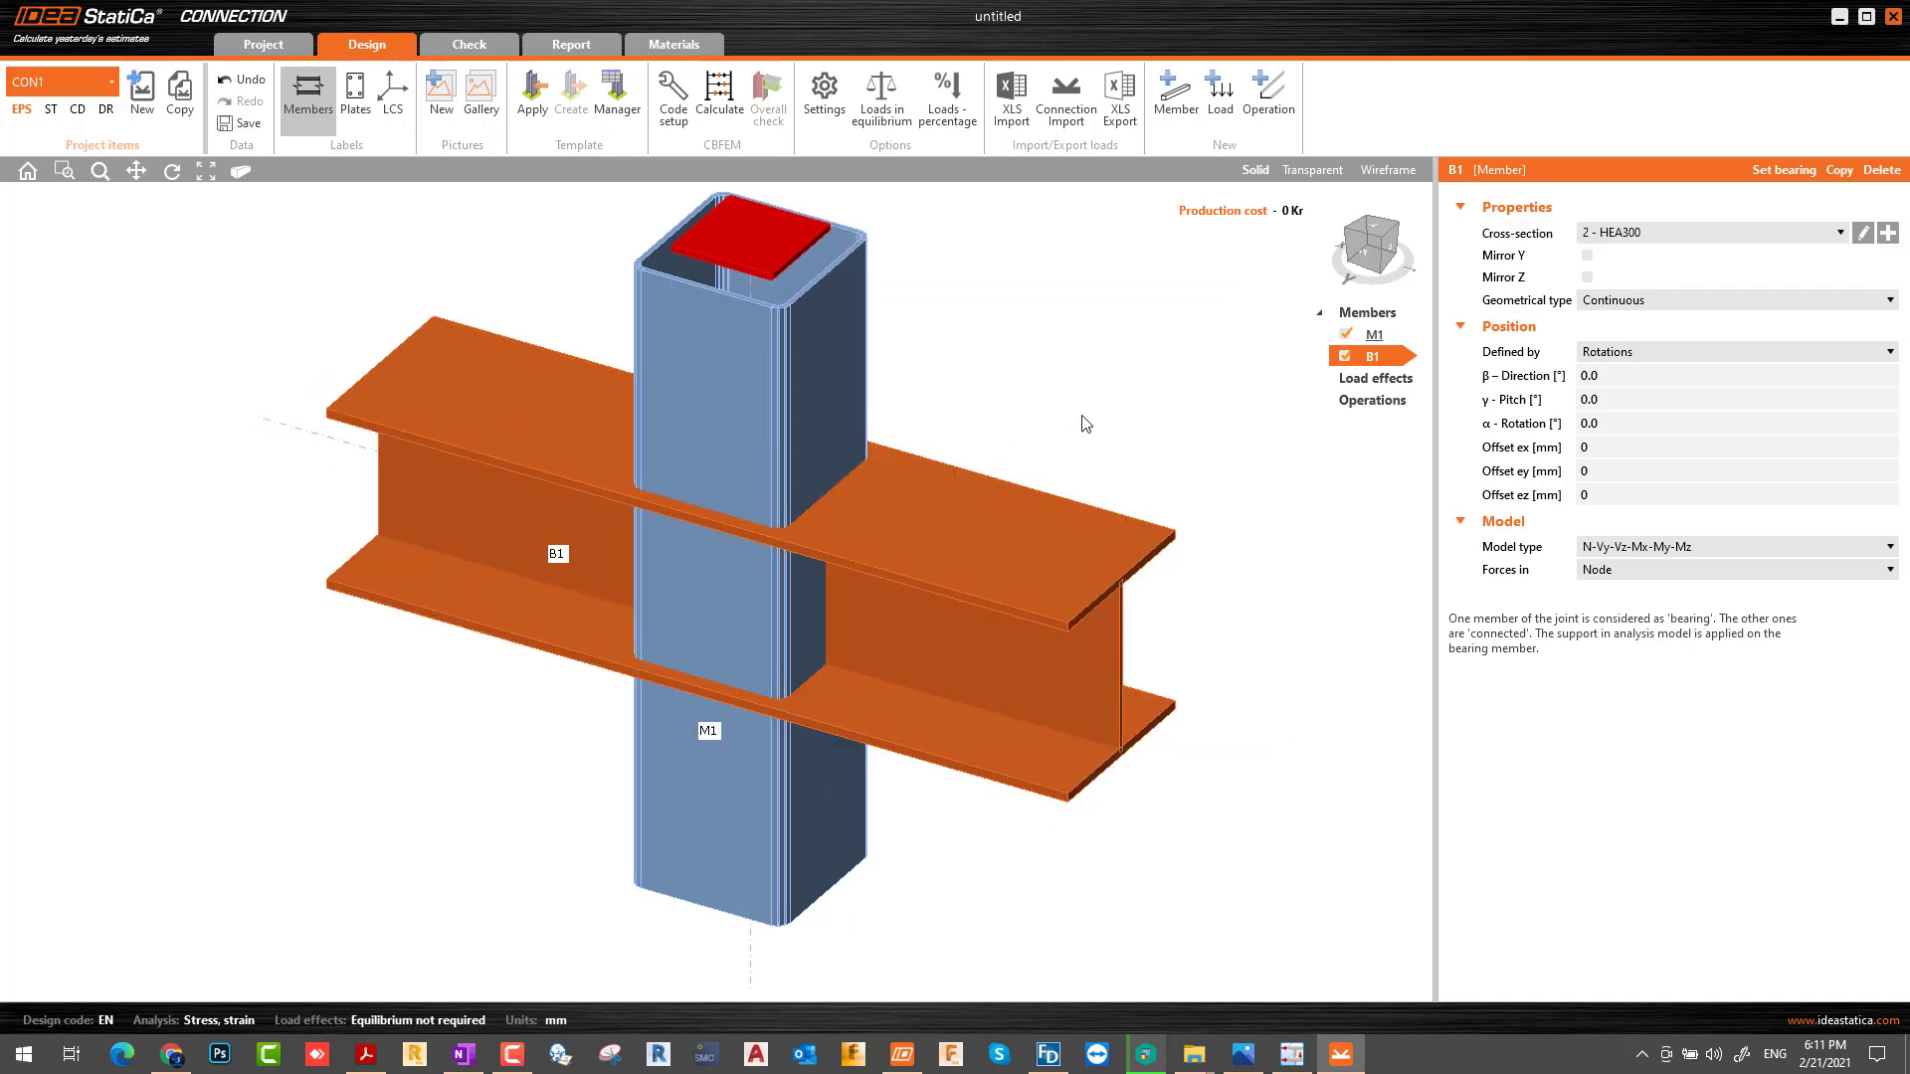
Set beam B1's geometrical type to Ended so that it stops at the column
{"action": "left_click", "coordinate": [1660, 299]}
{"action": "left_click", "coordinate": [1622, 334]}
{"action": "scroll", "coordinate": [1144, 487], "scroll_direction": "up", "scroll_amount": 3}
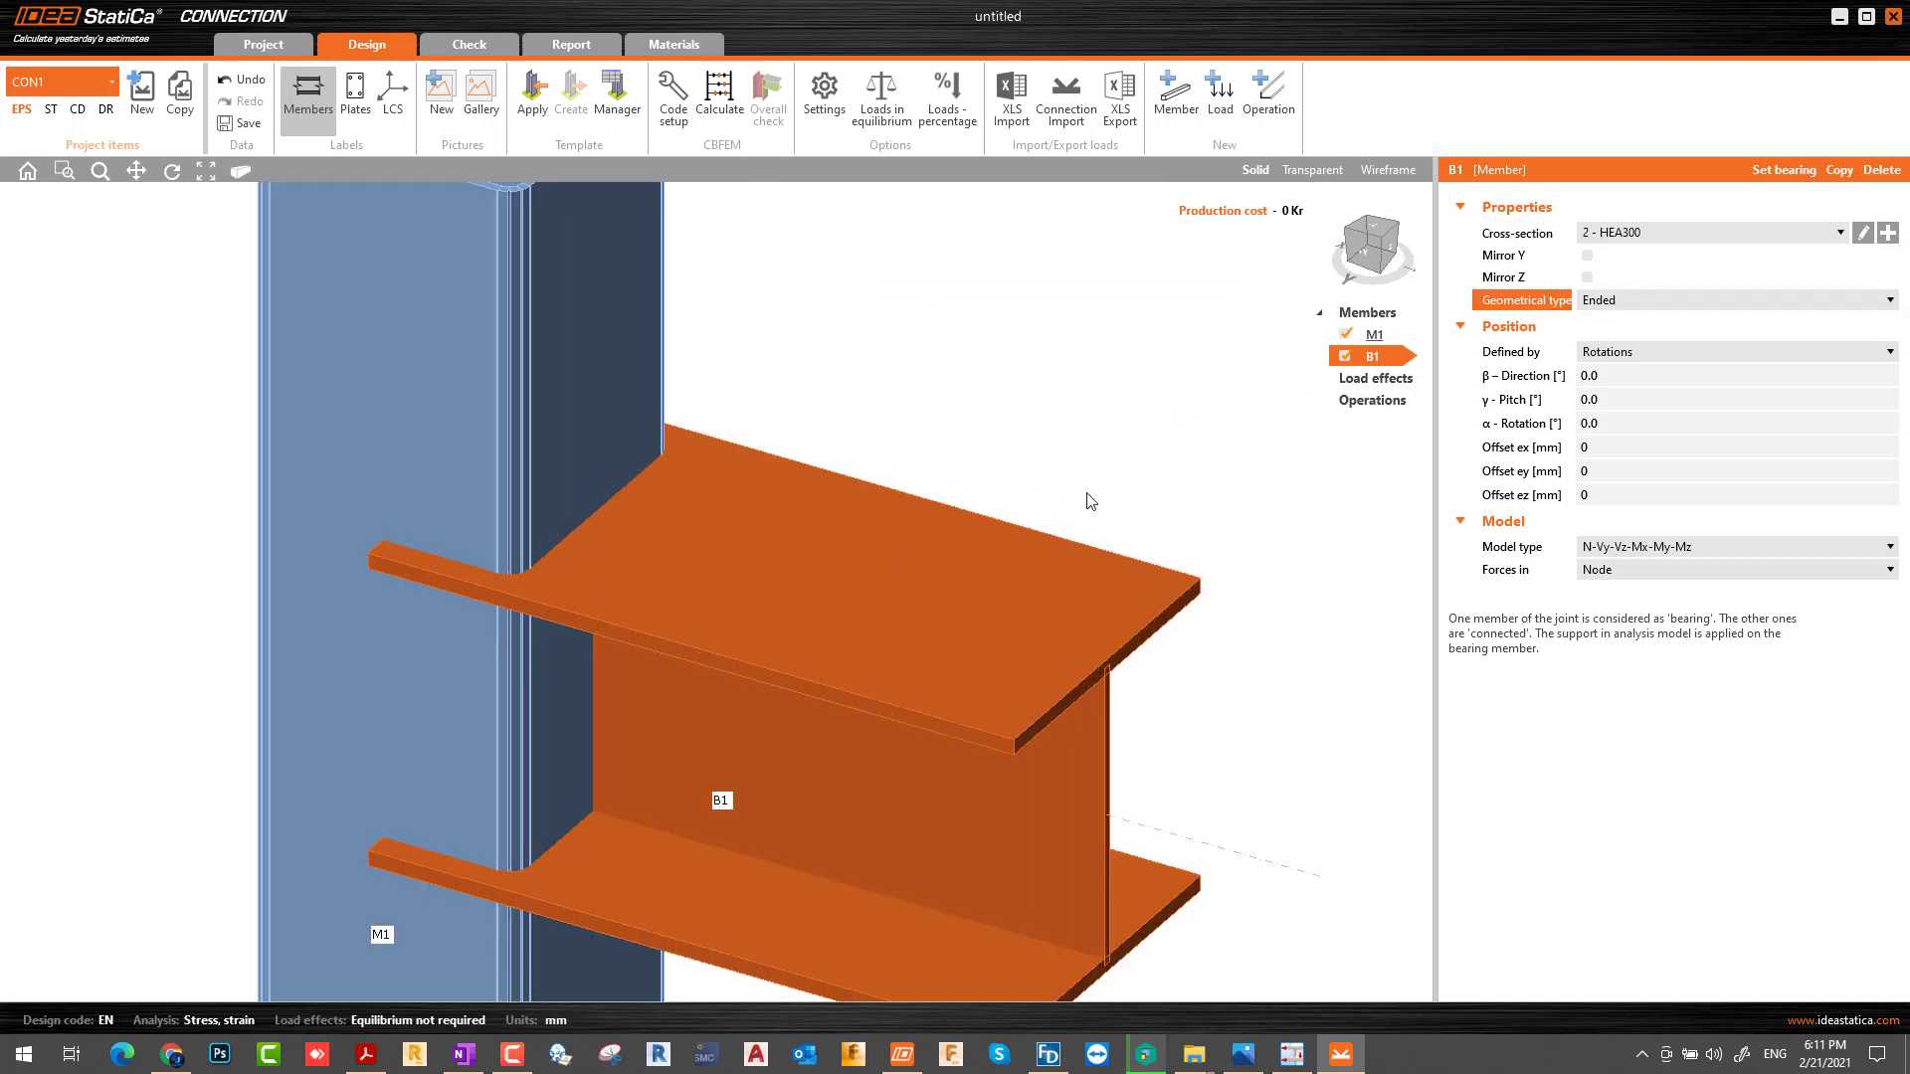
{"action": "scroll", "coordinate": [979, 490], "scroll_direction": "down", "scroll_amount": 3}
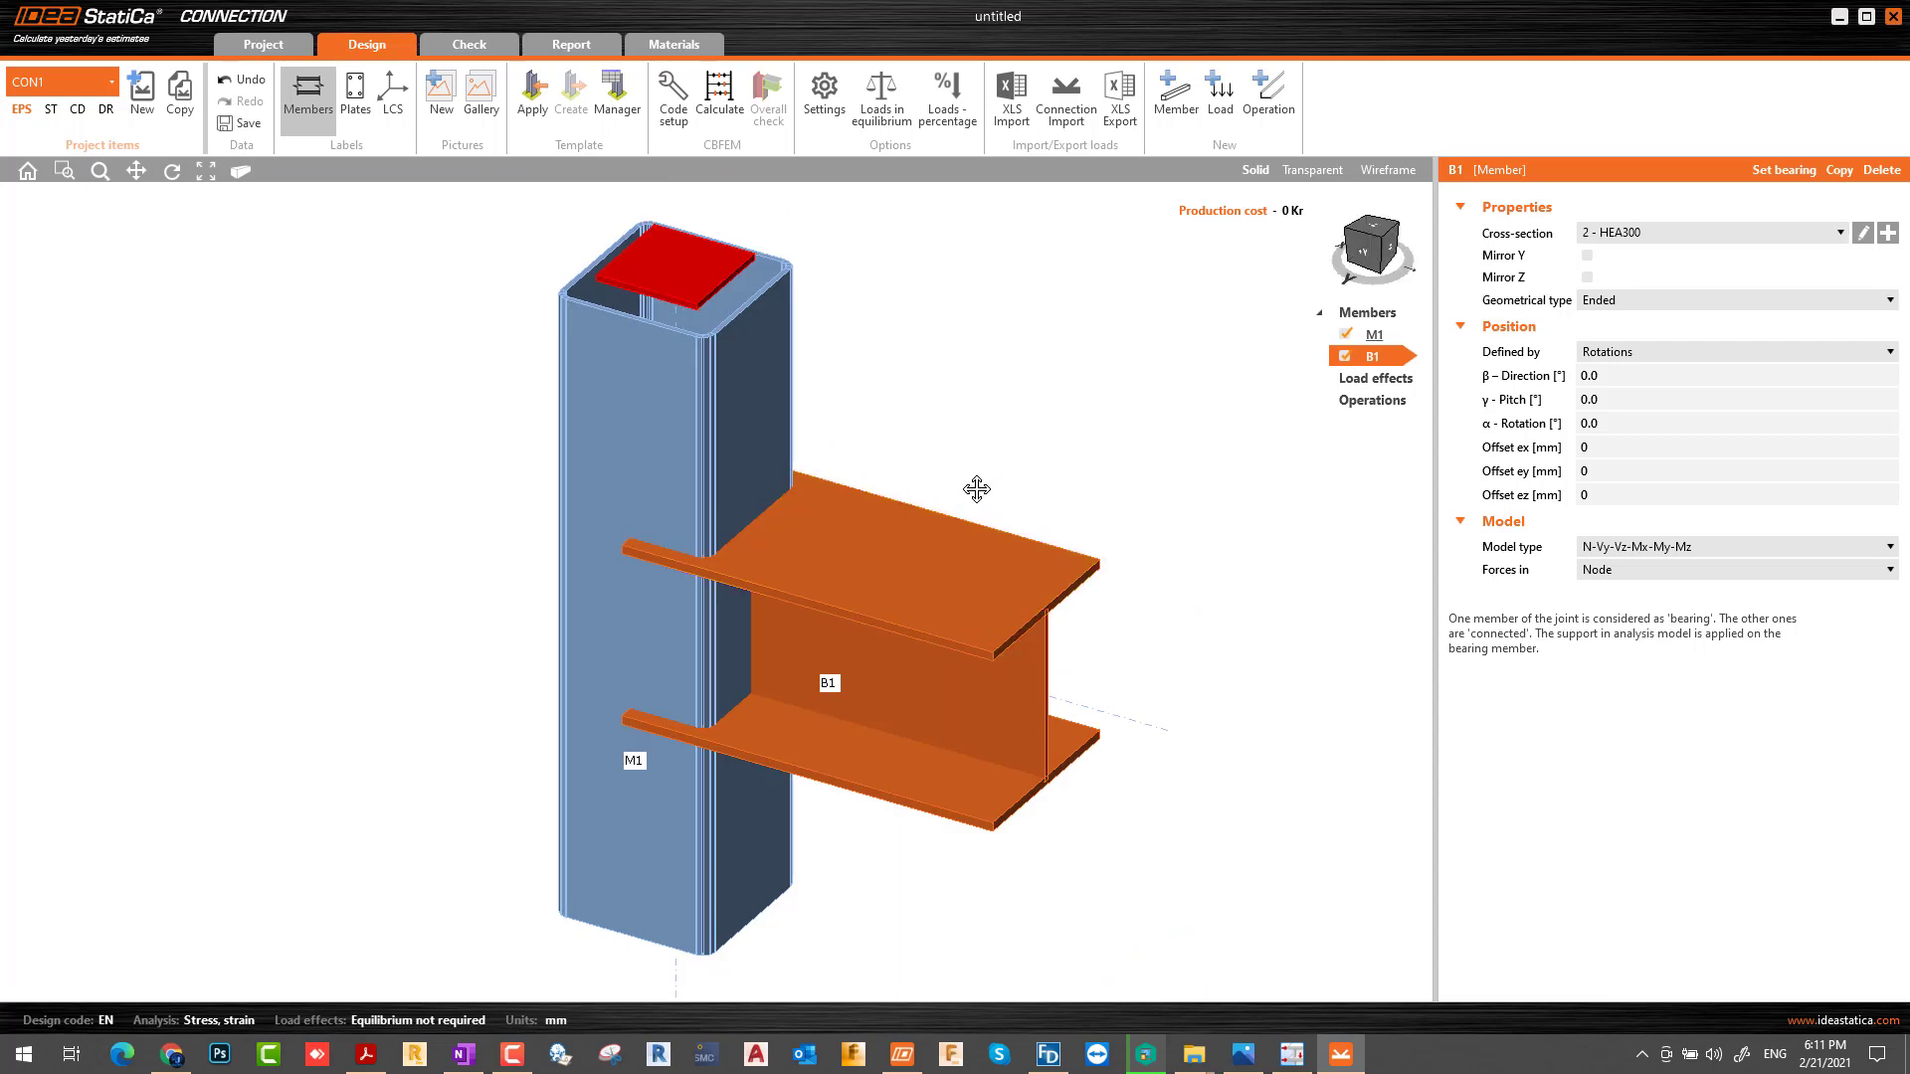
Set beam B1's model type to N-Vz-My with its forces applied in the bolts
{"action": "left_click", "coordinate": [1701, 551]}
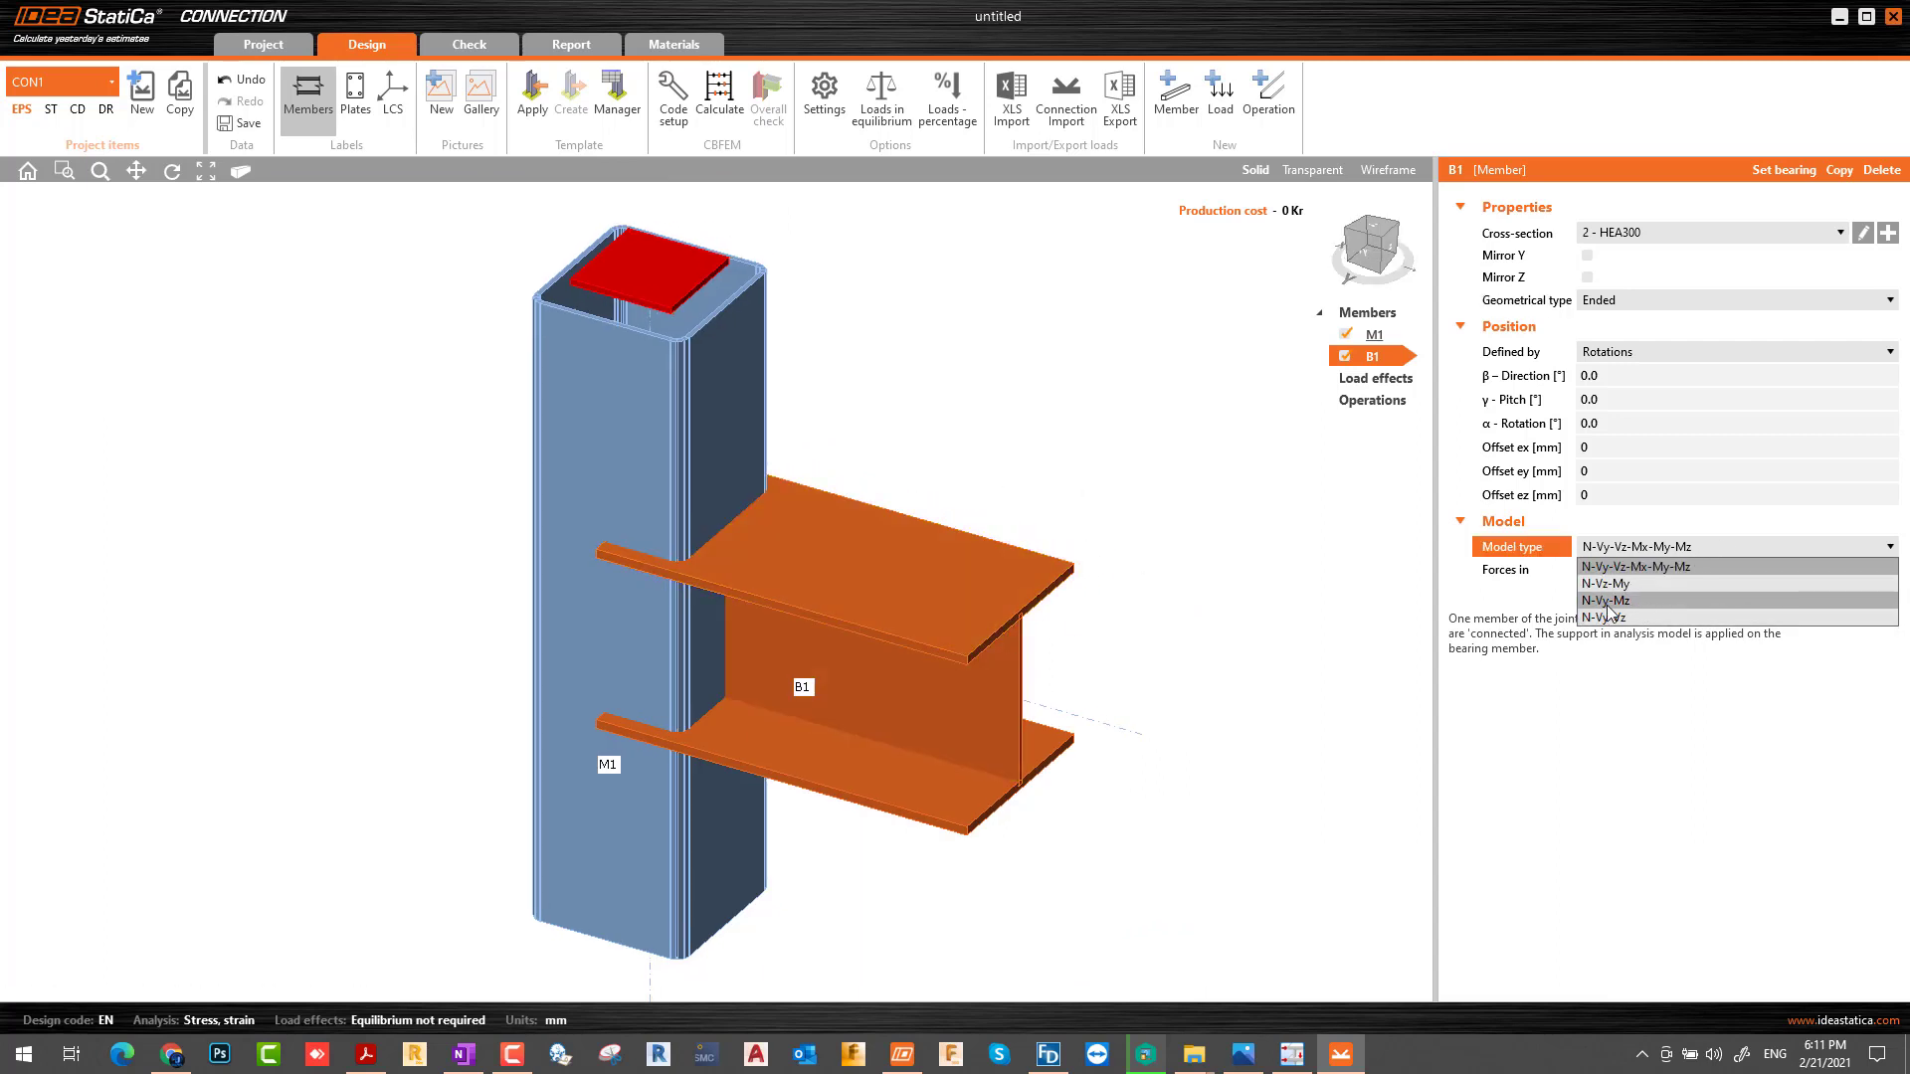
{"action": "left_click", "coordinate": [1609, 602]}
{"action": "left_click", "coordinate": [1654, 571]}
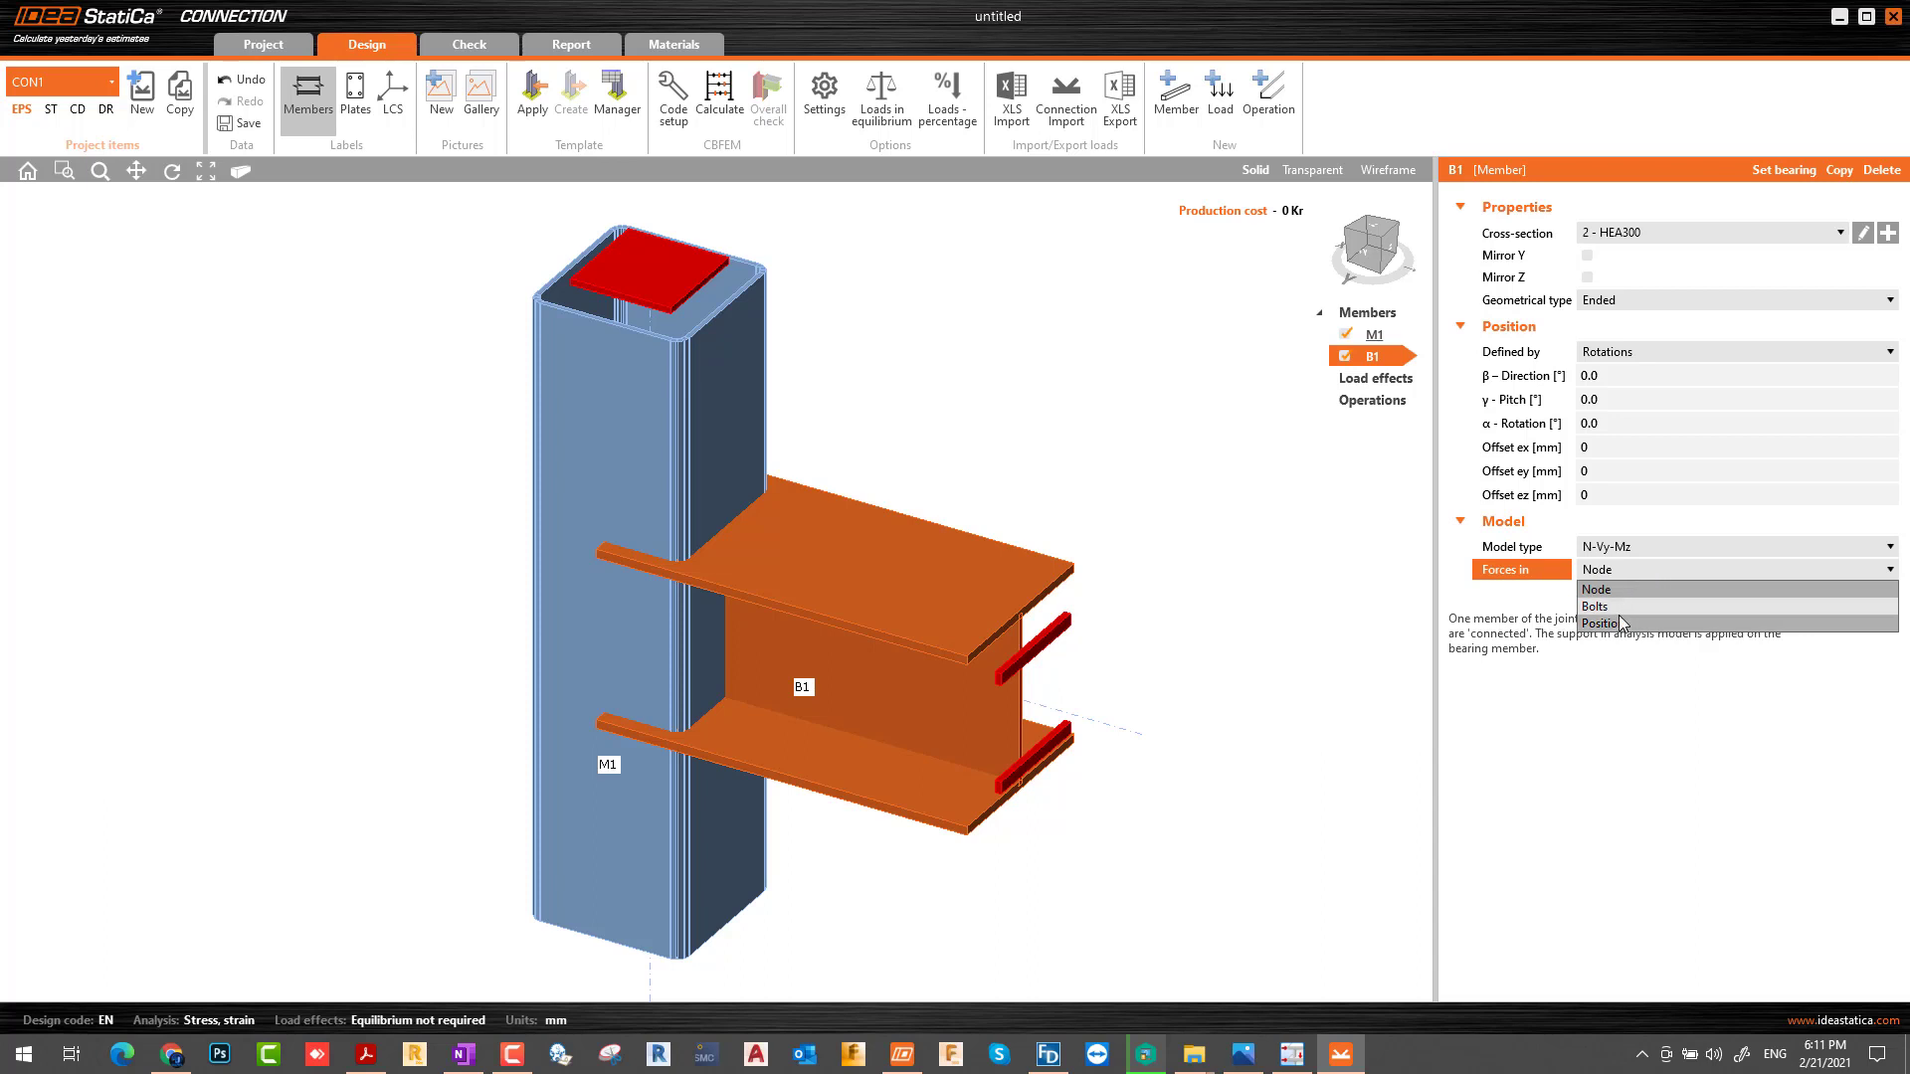
{"action": "left_click", "coordinate": [1600, 605]}
{"action": "left_click", "coordinate": [1632, 547]}
{"action": "left_click", "coordinate": [1627, 587]}
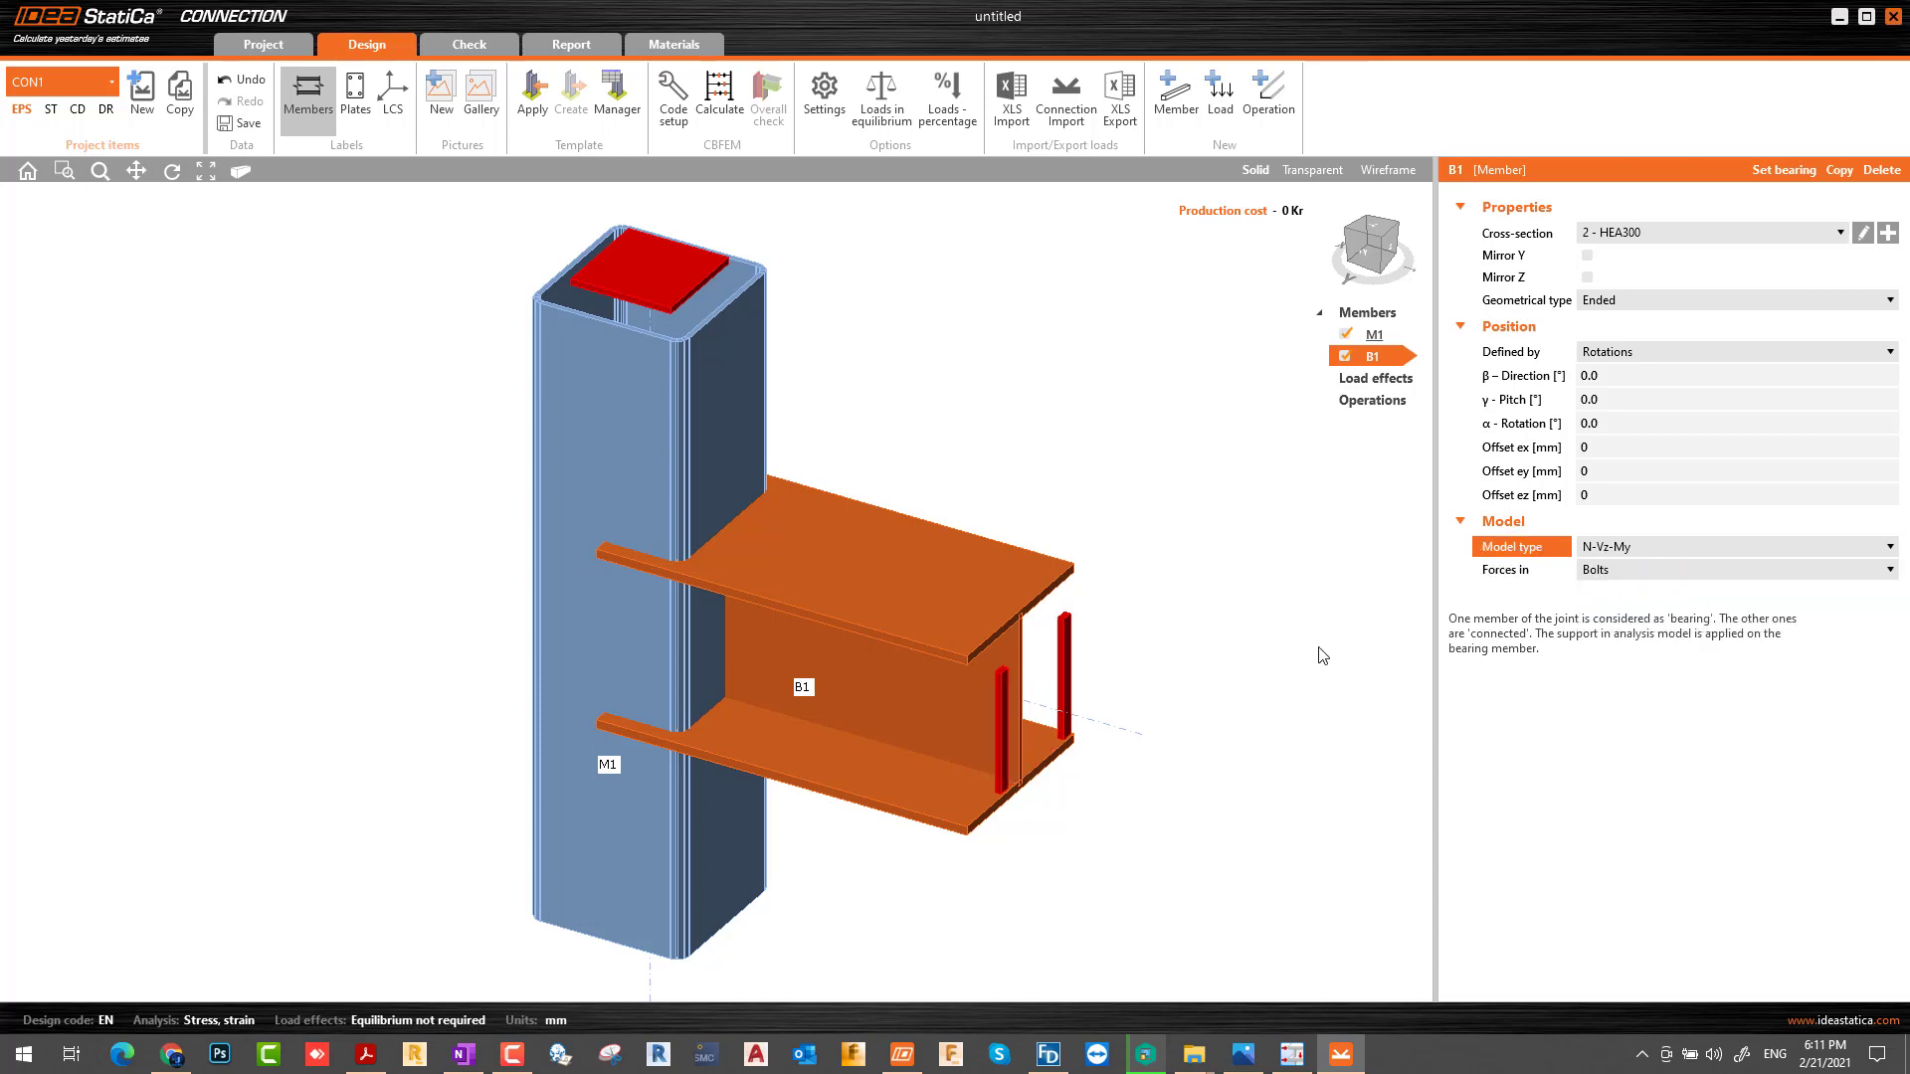
{"action": "middle_click_drag", "start_coordinate": [1292, 630], "coordinate": [1279, 657]}
{"action": "scroll", "coordinate": [1180, 626], "scroll_direction": "up", "scroll_amount": 3}
{"action": "scroll", "coordinate": [1181, 626], "scroll_direction": "down", "scroll_amount": 3}
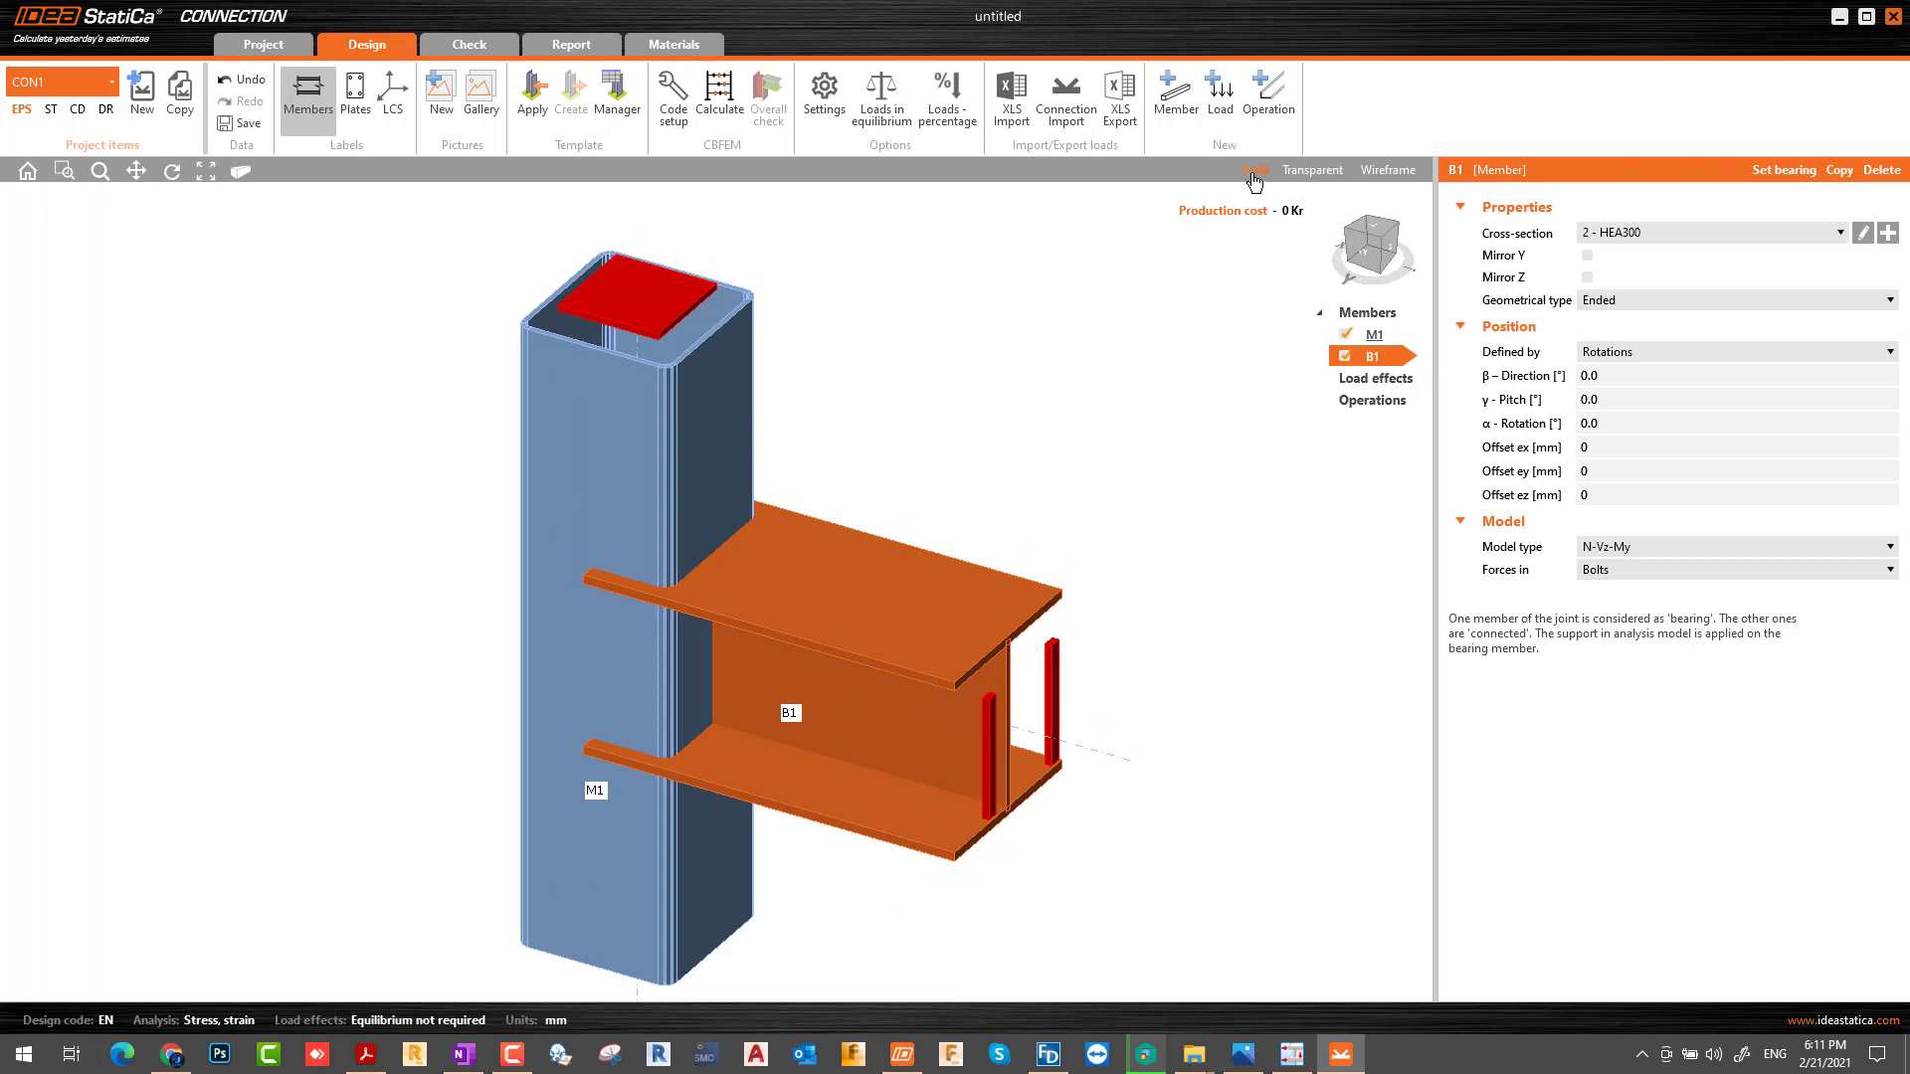
Add a fin plate operation connecting beam B1 to the column with M16 8.8 bolts
{"action": "left_click", "coordinate": [1268, 94]}
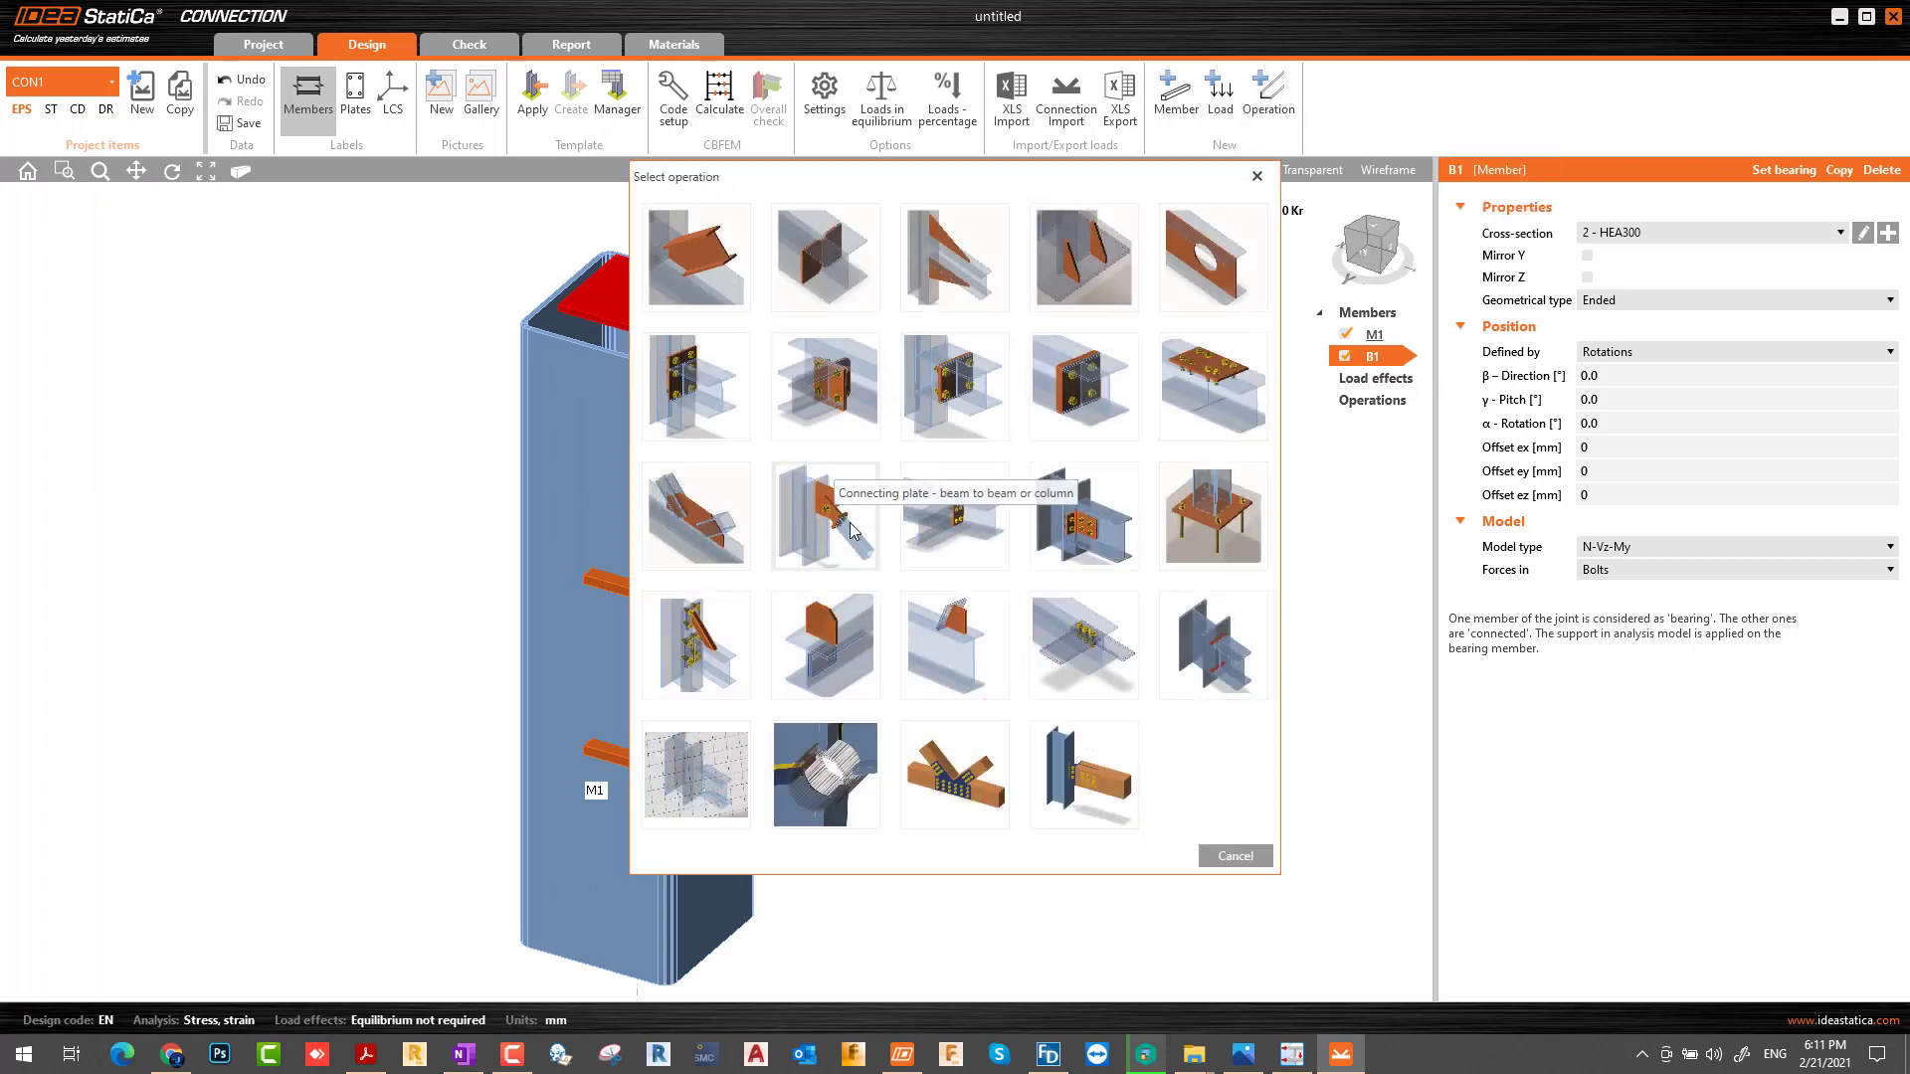
{"action": "left_click", "coordinate": [905, 528]}
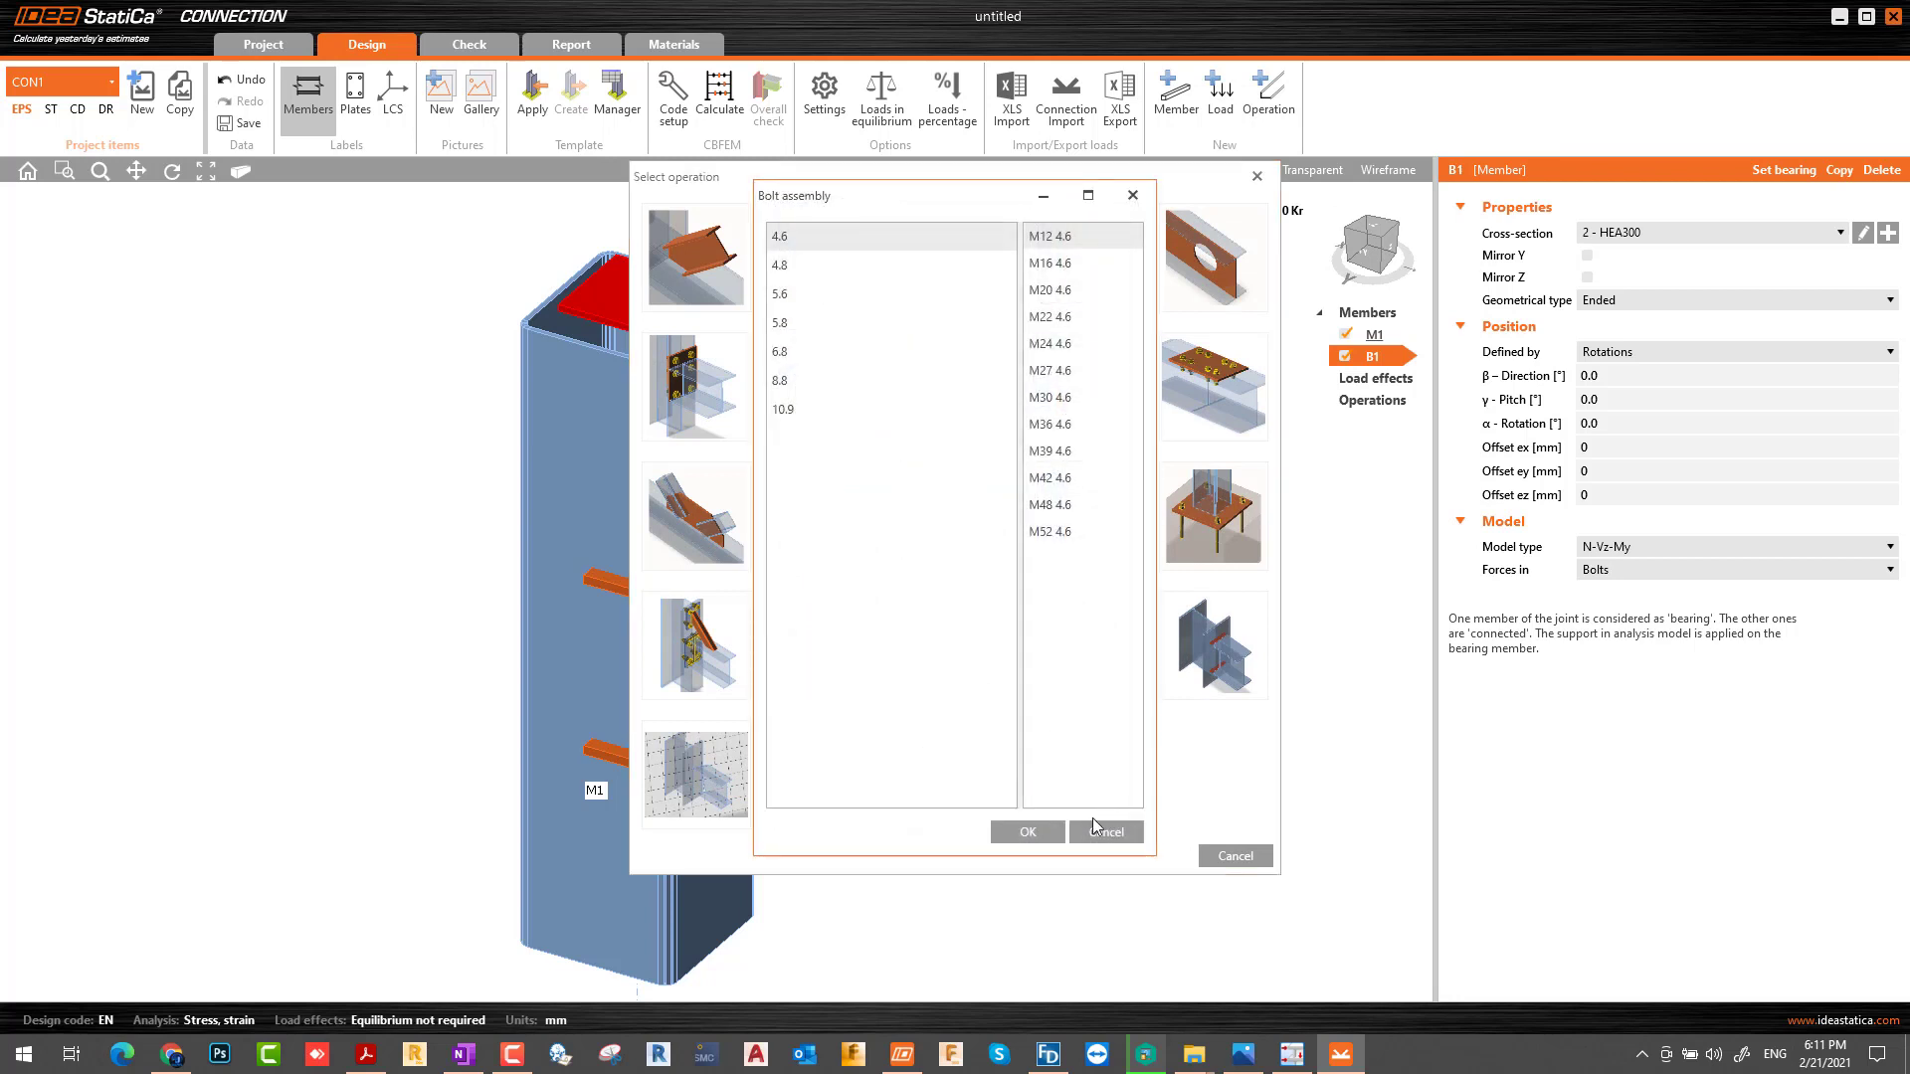
{"action": "left_click", "coordinate": [785, 382]}
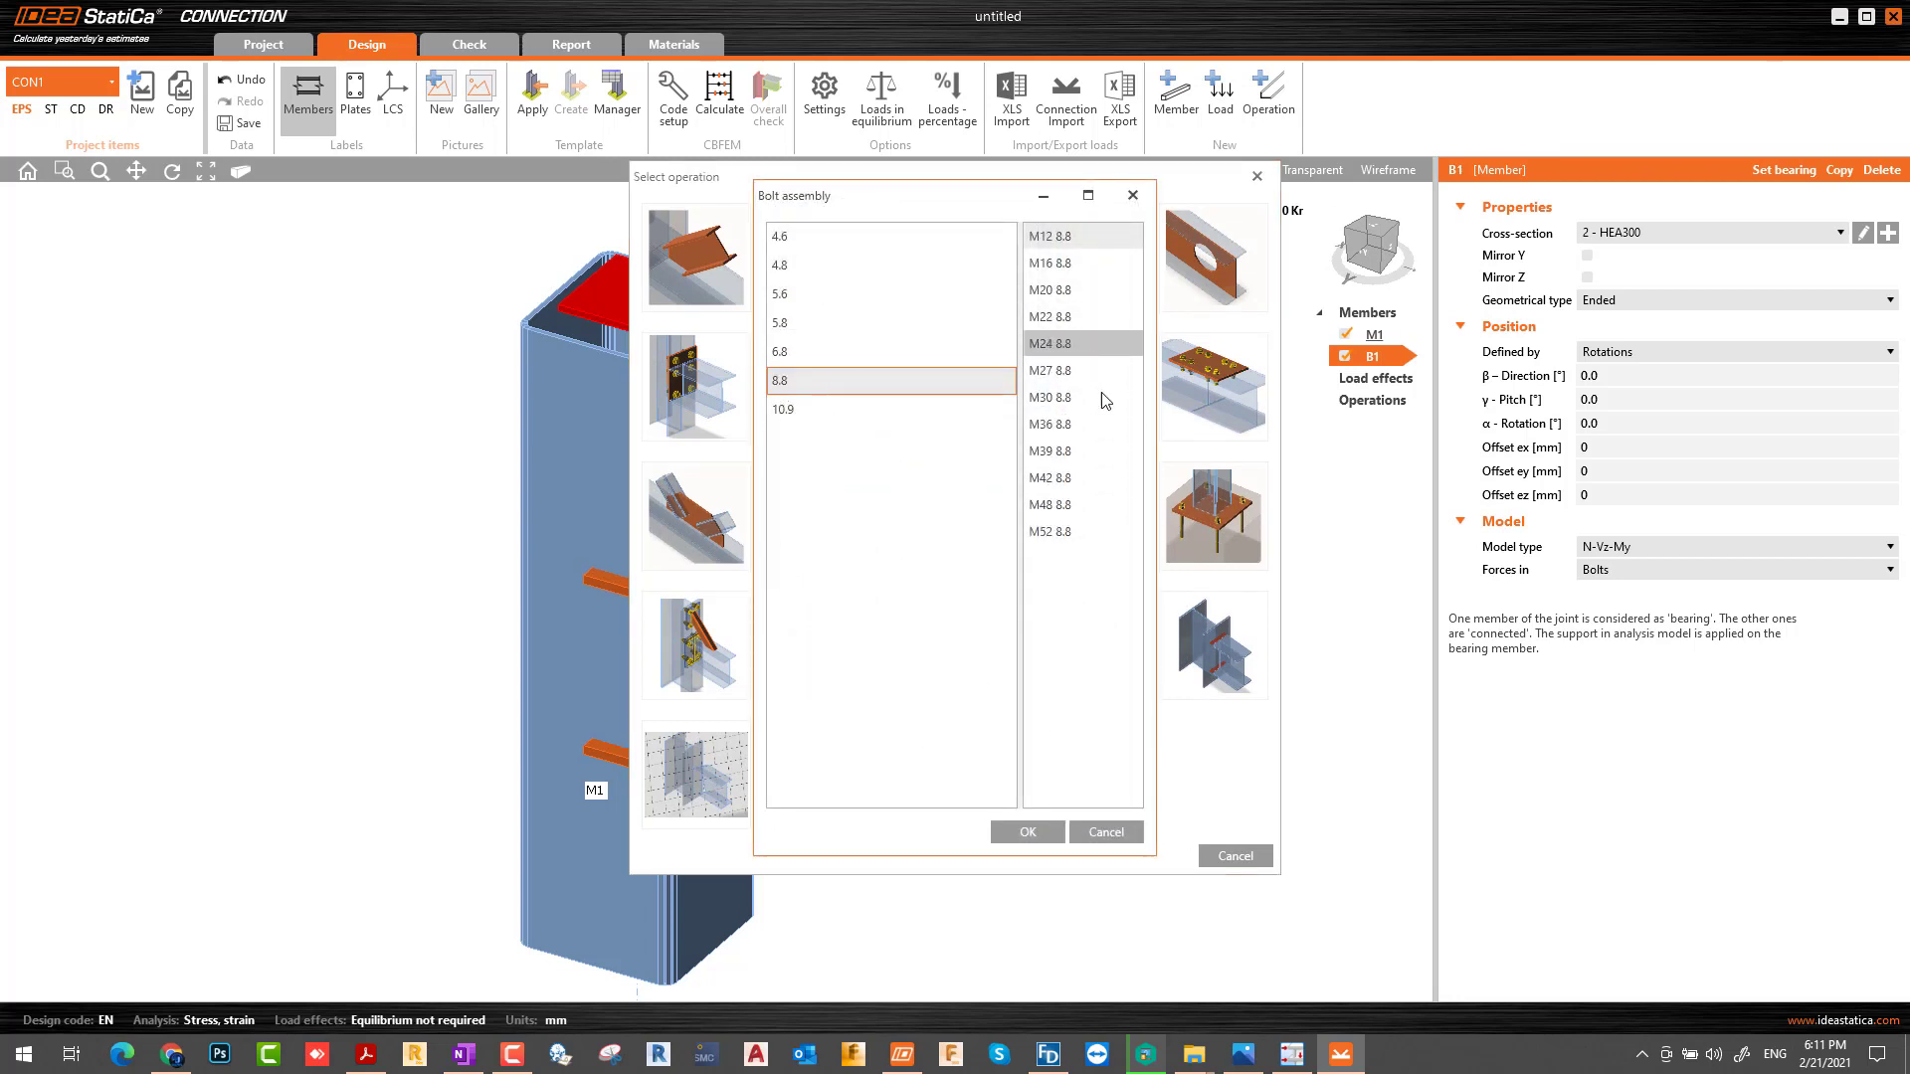
{"action": "left_click", "coordinate": [1054, 263]}
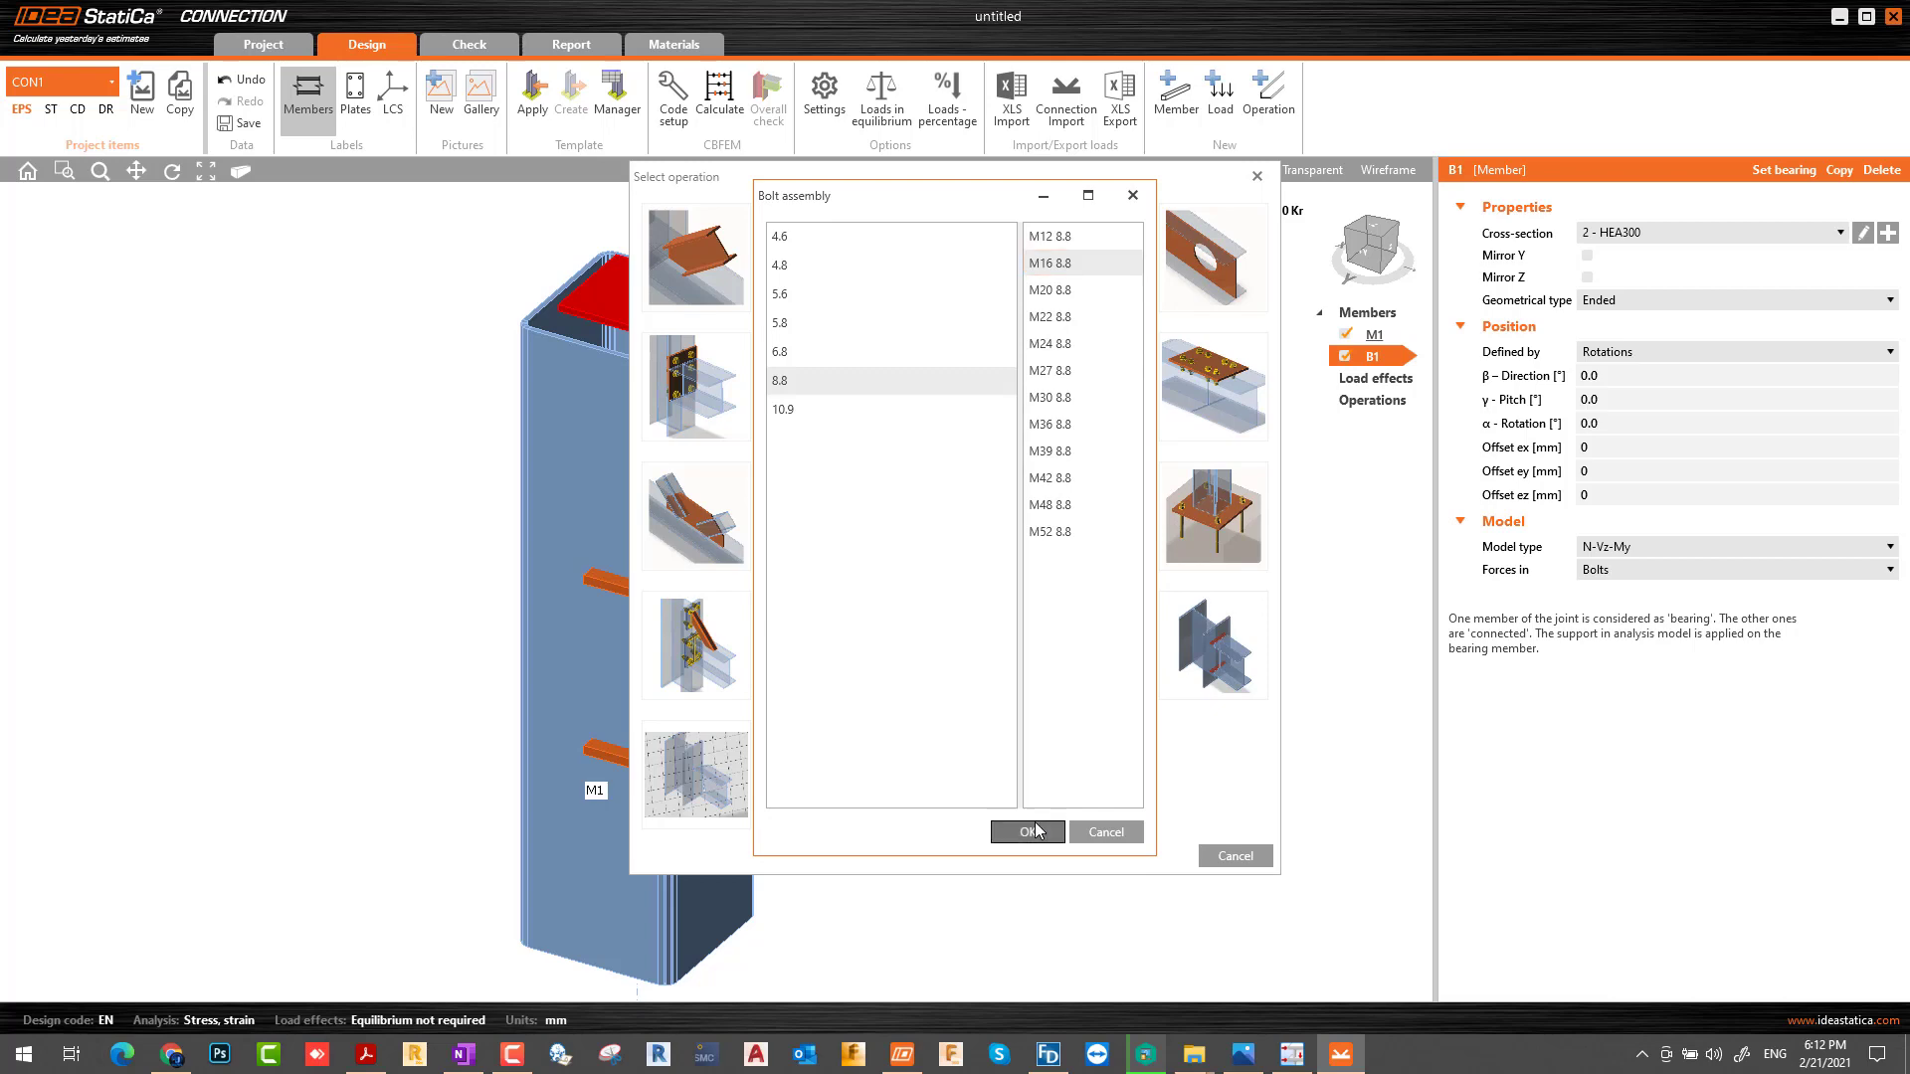
{"action": "left_click", "coordinate": [1036, 830]}
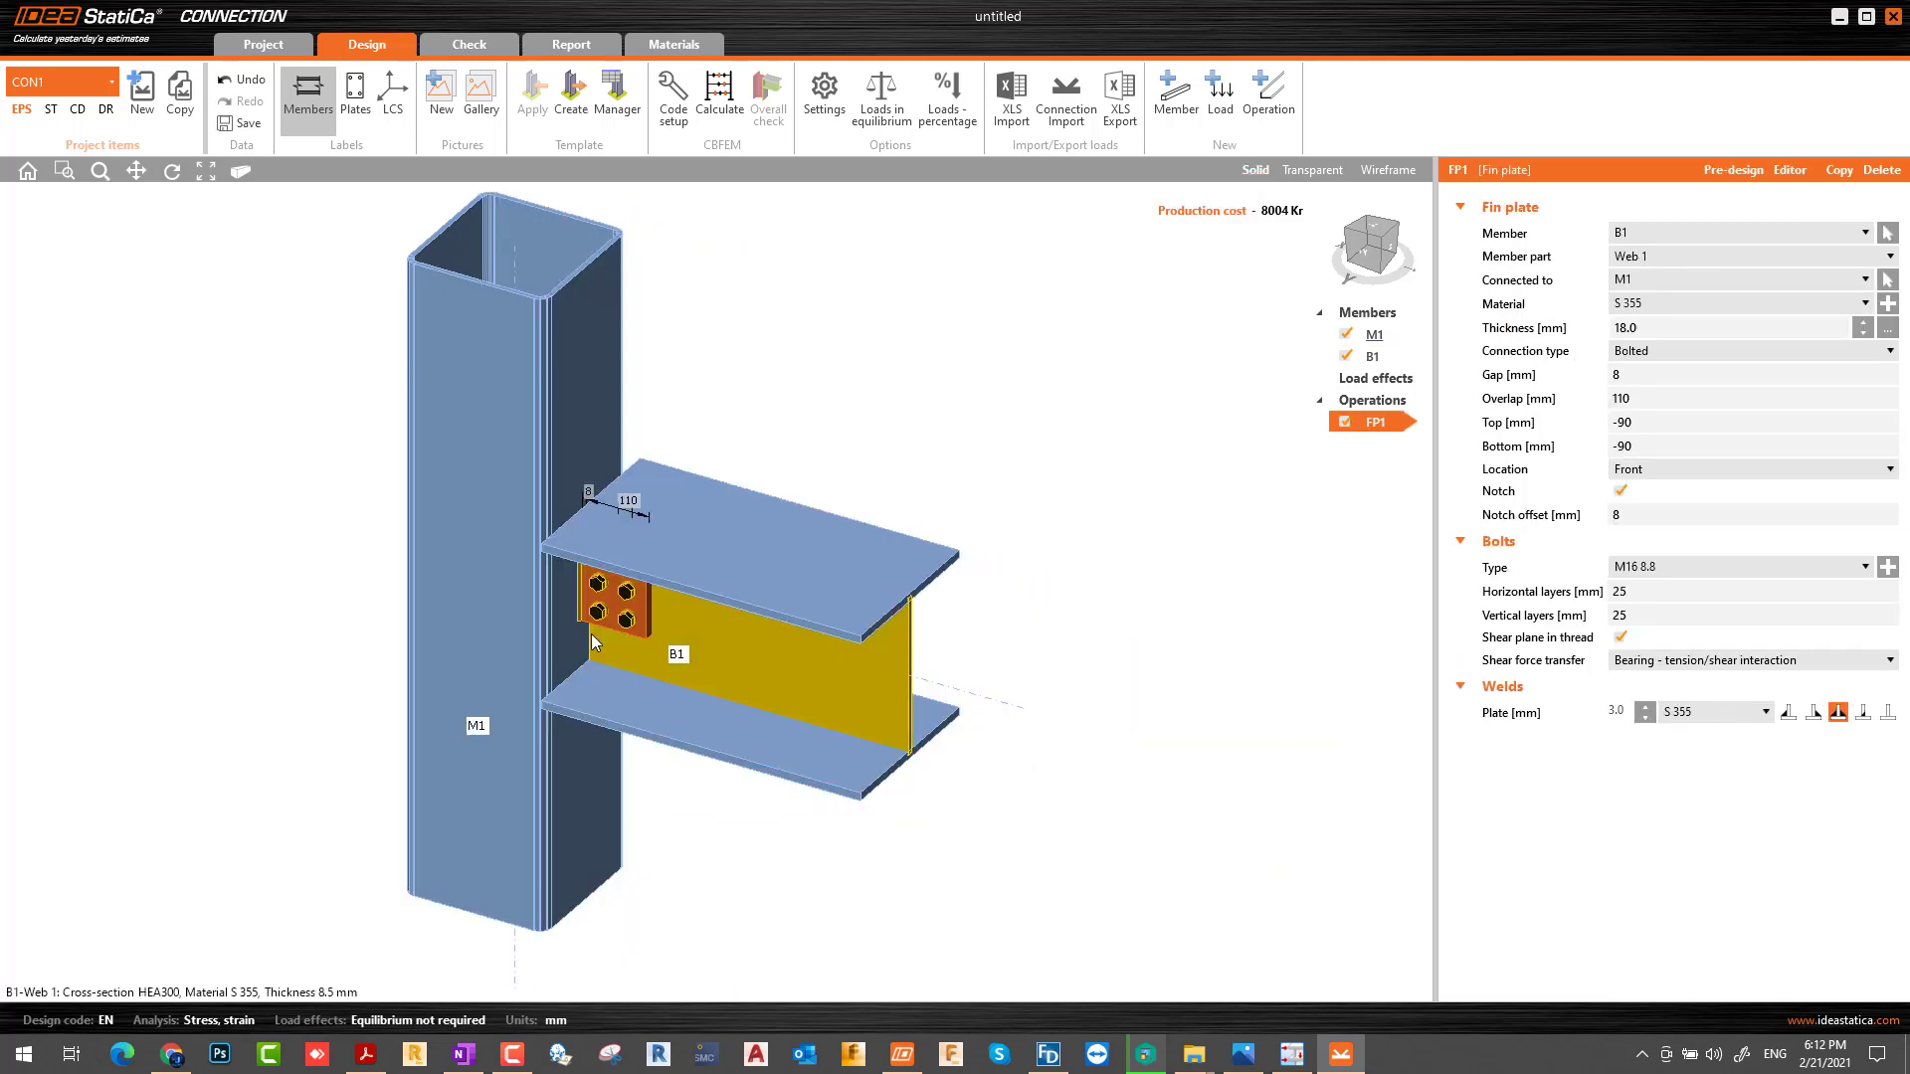
View the joint from the side and set the fin plate's gap to 6 mm
{"action": "scroll", "coordinate": [593, 642], "scroll_direction": "up", "scroll_amount": 3}
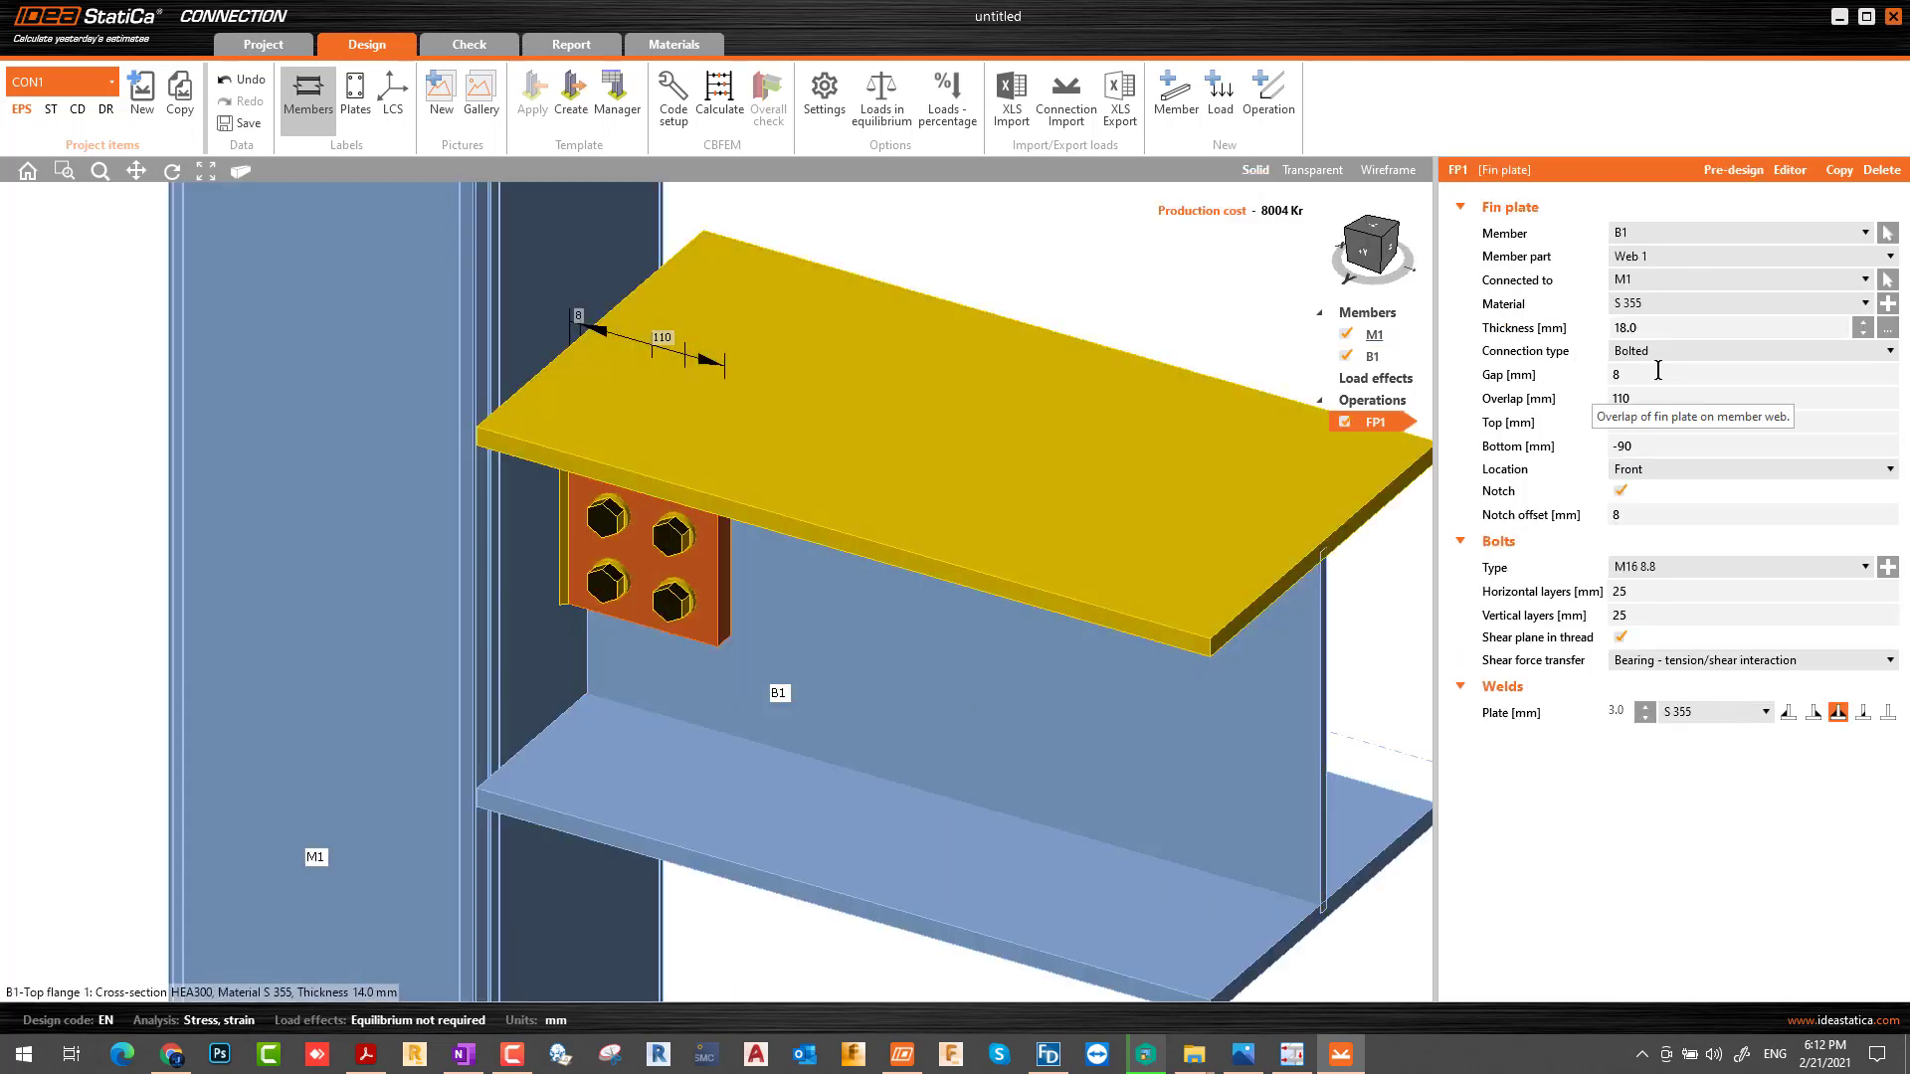
{"action": "left_click", "coordinate": [1364, 254]}
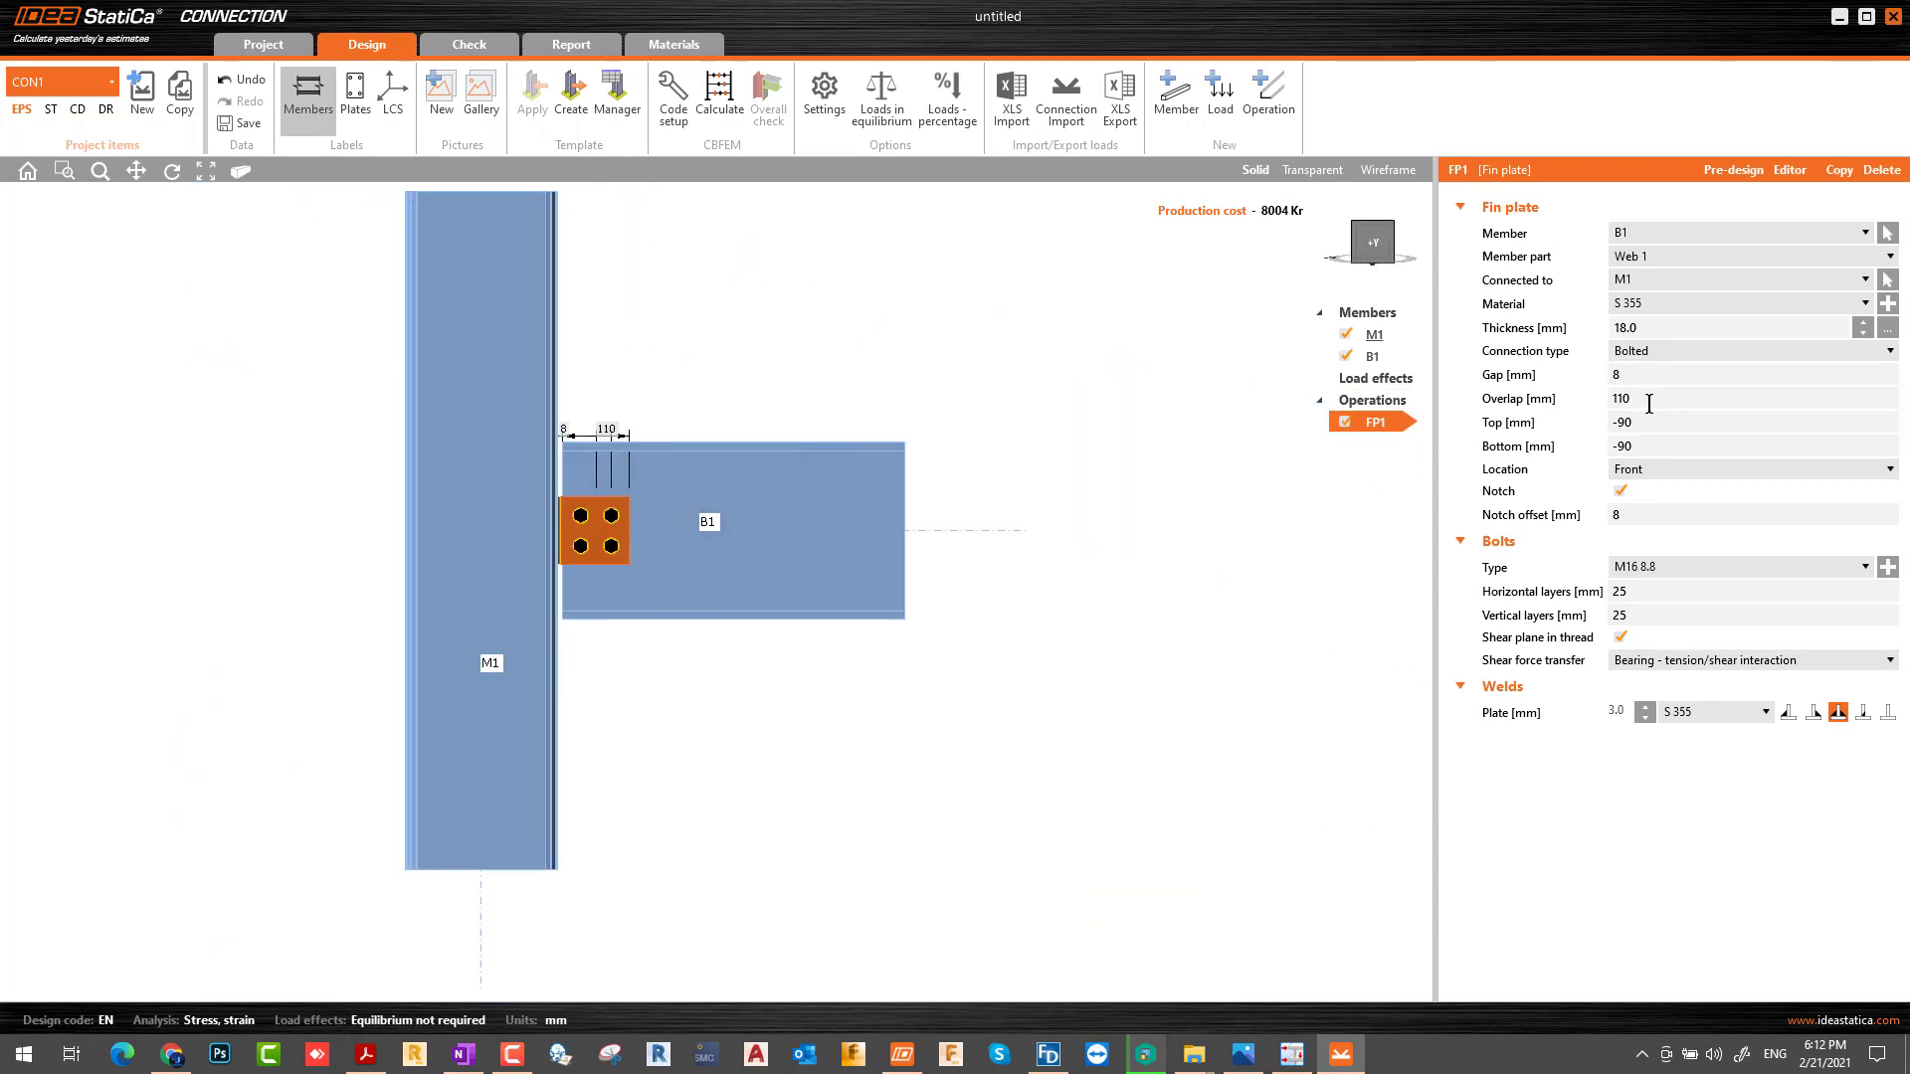
{"action": "left_click", "coordinate": [1631, 373]}
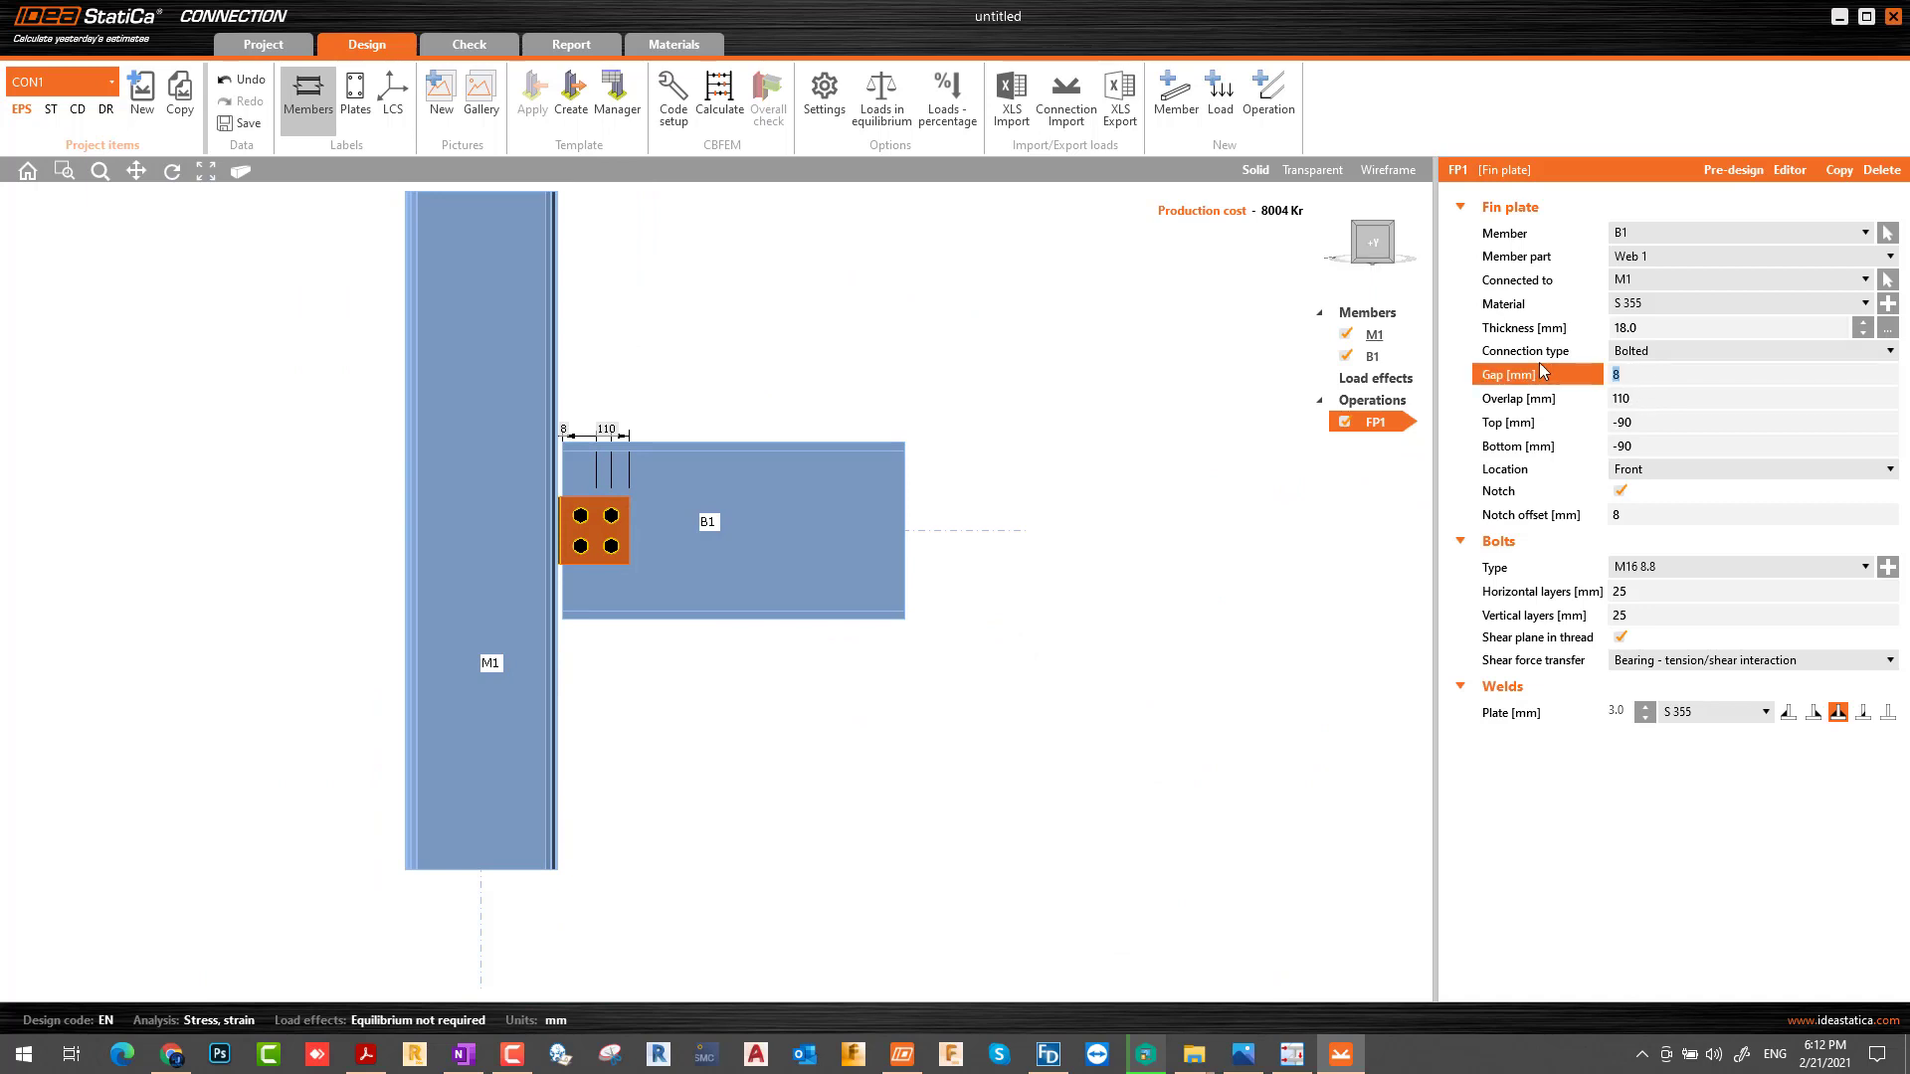
{"action": "type", "text": "6"}
{"action": "key", "text": "Return"}
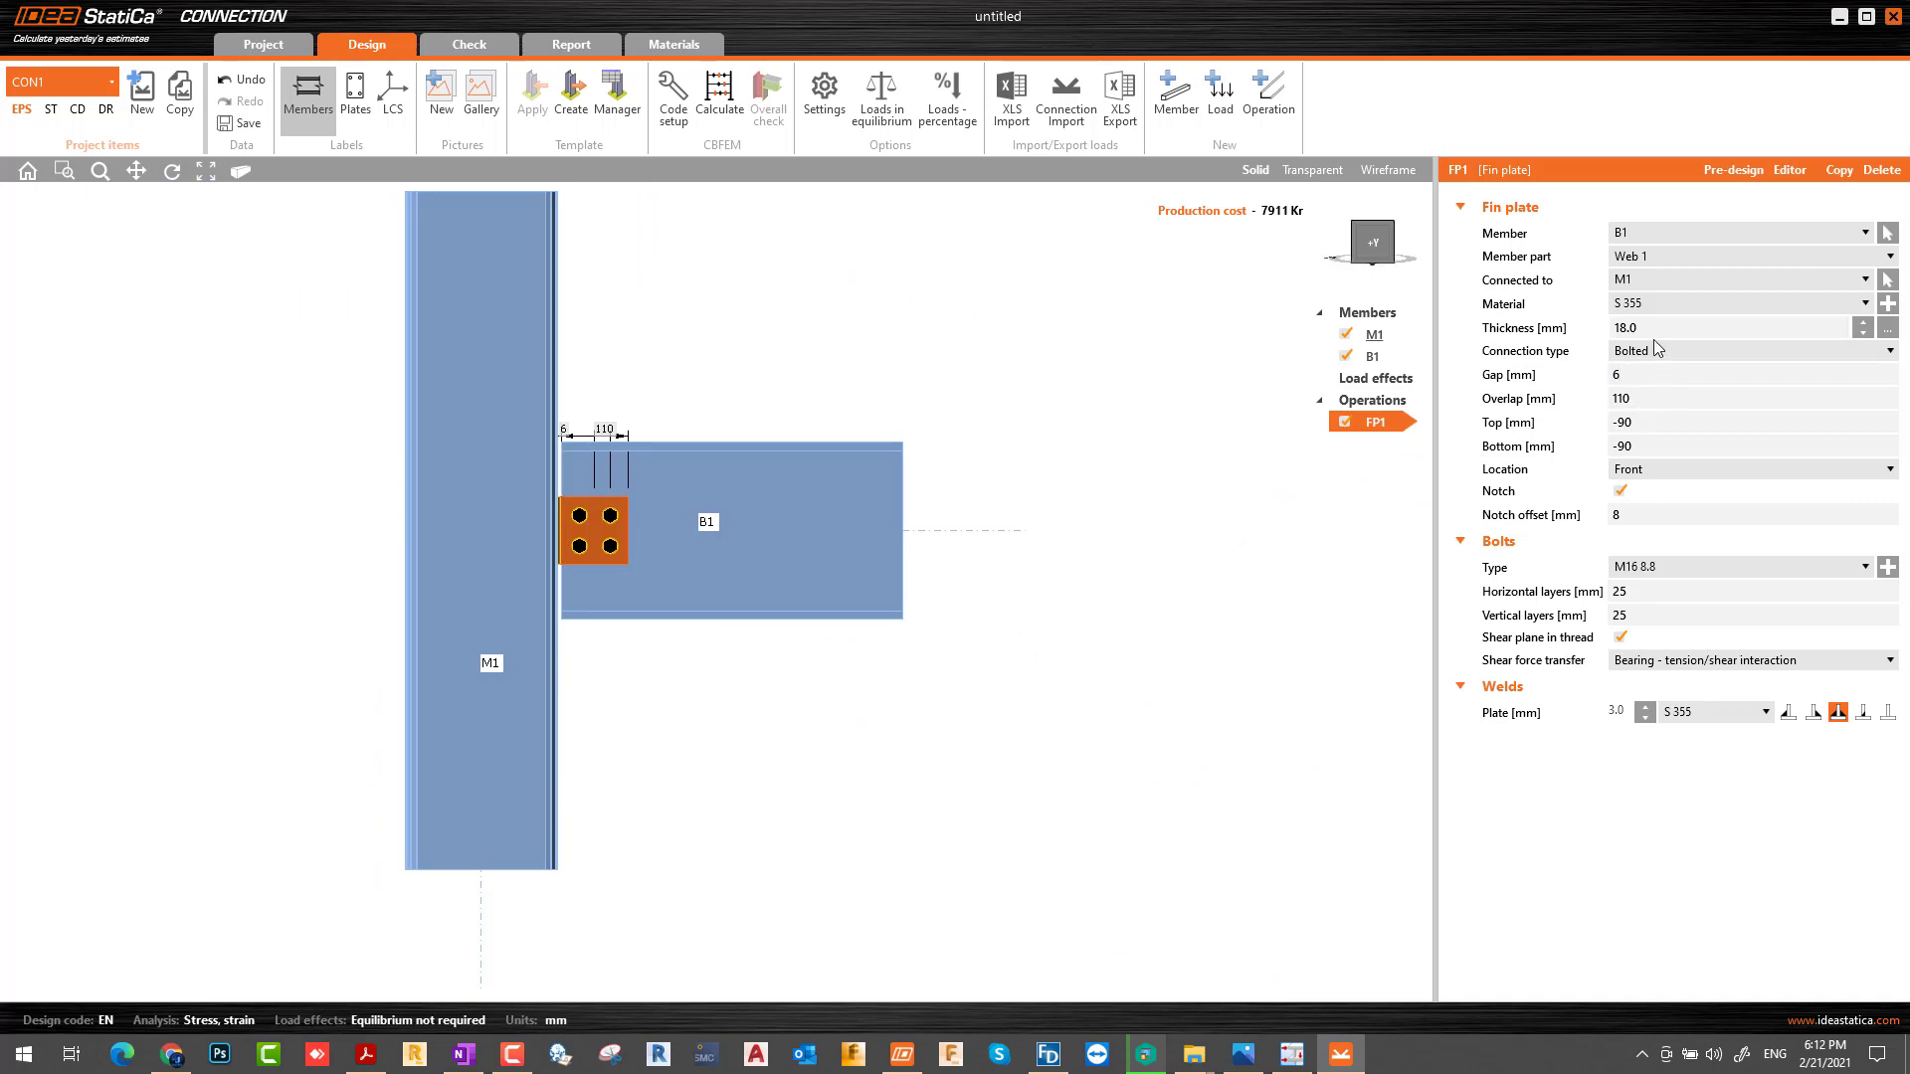
Set the fin plate's thickness to 20 mm and its overlap to 100 mm
{"action": "left_click", "coordinate": [1588, 331]}
{"action": "left_click", "coordinate": [1210, 523]}
{"action": "left_click", "coordinate": [1593, 401]}
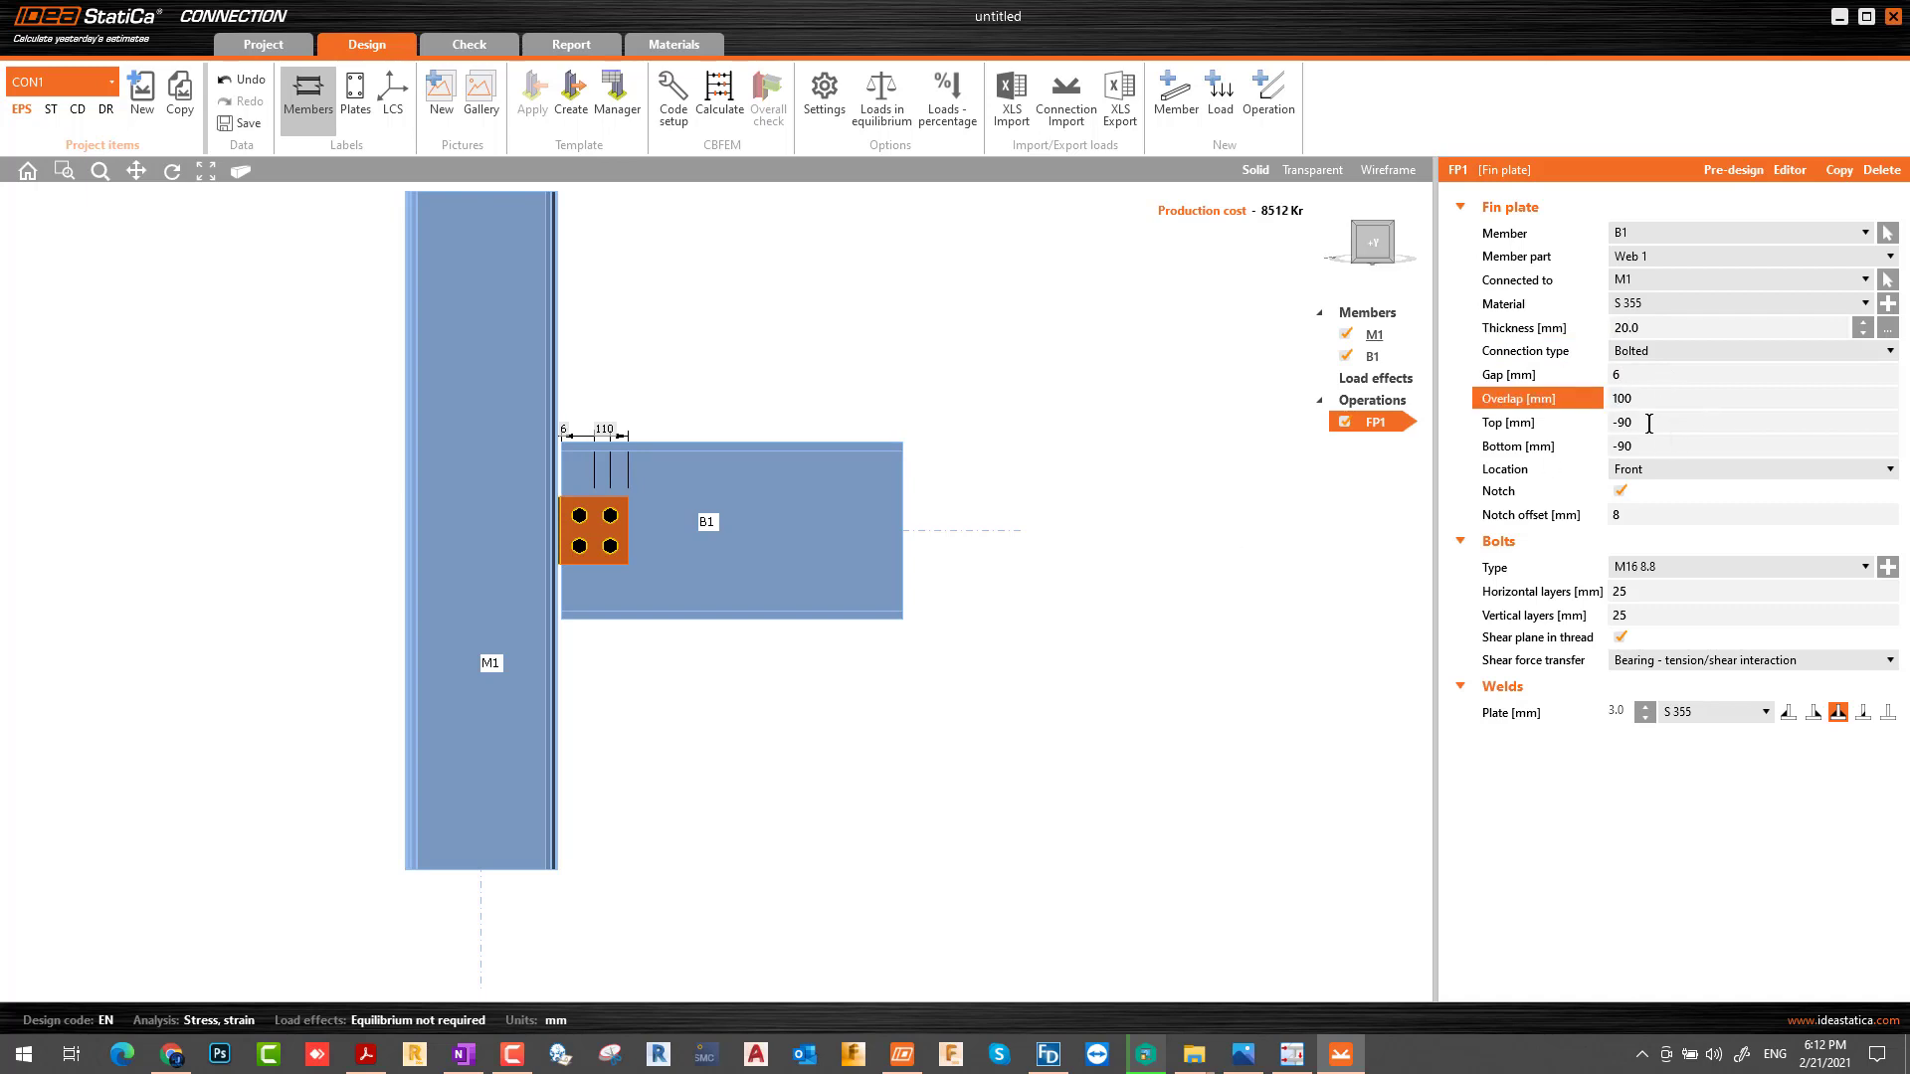
Set the fin plate's top and bottom distances to -10 mm each
{"action": "left_click", "coordinate": [1648, 424]}
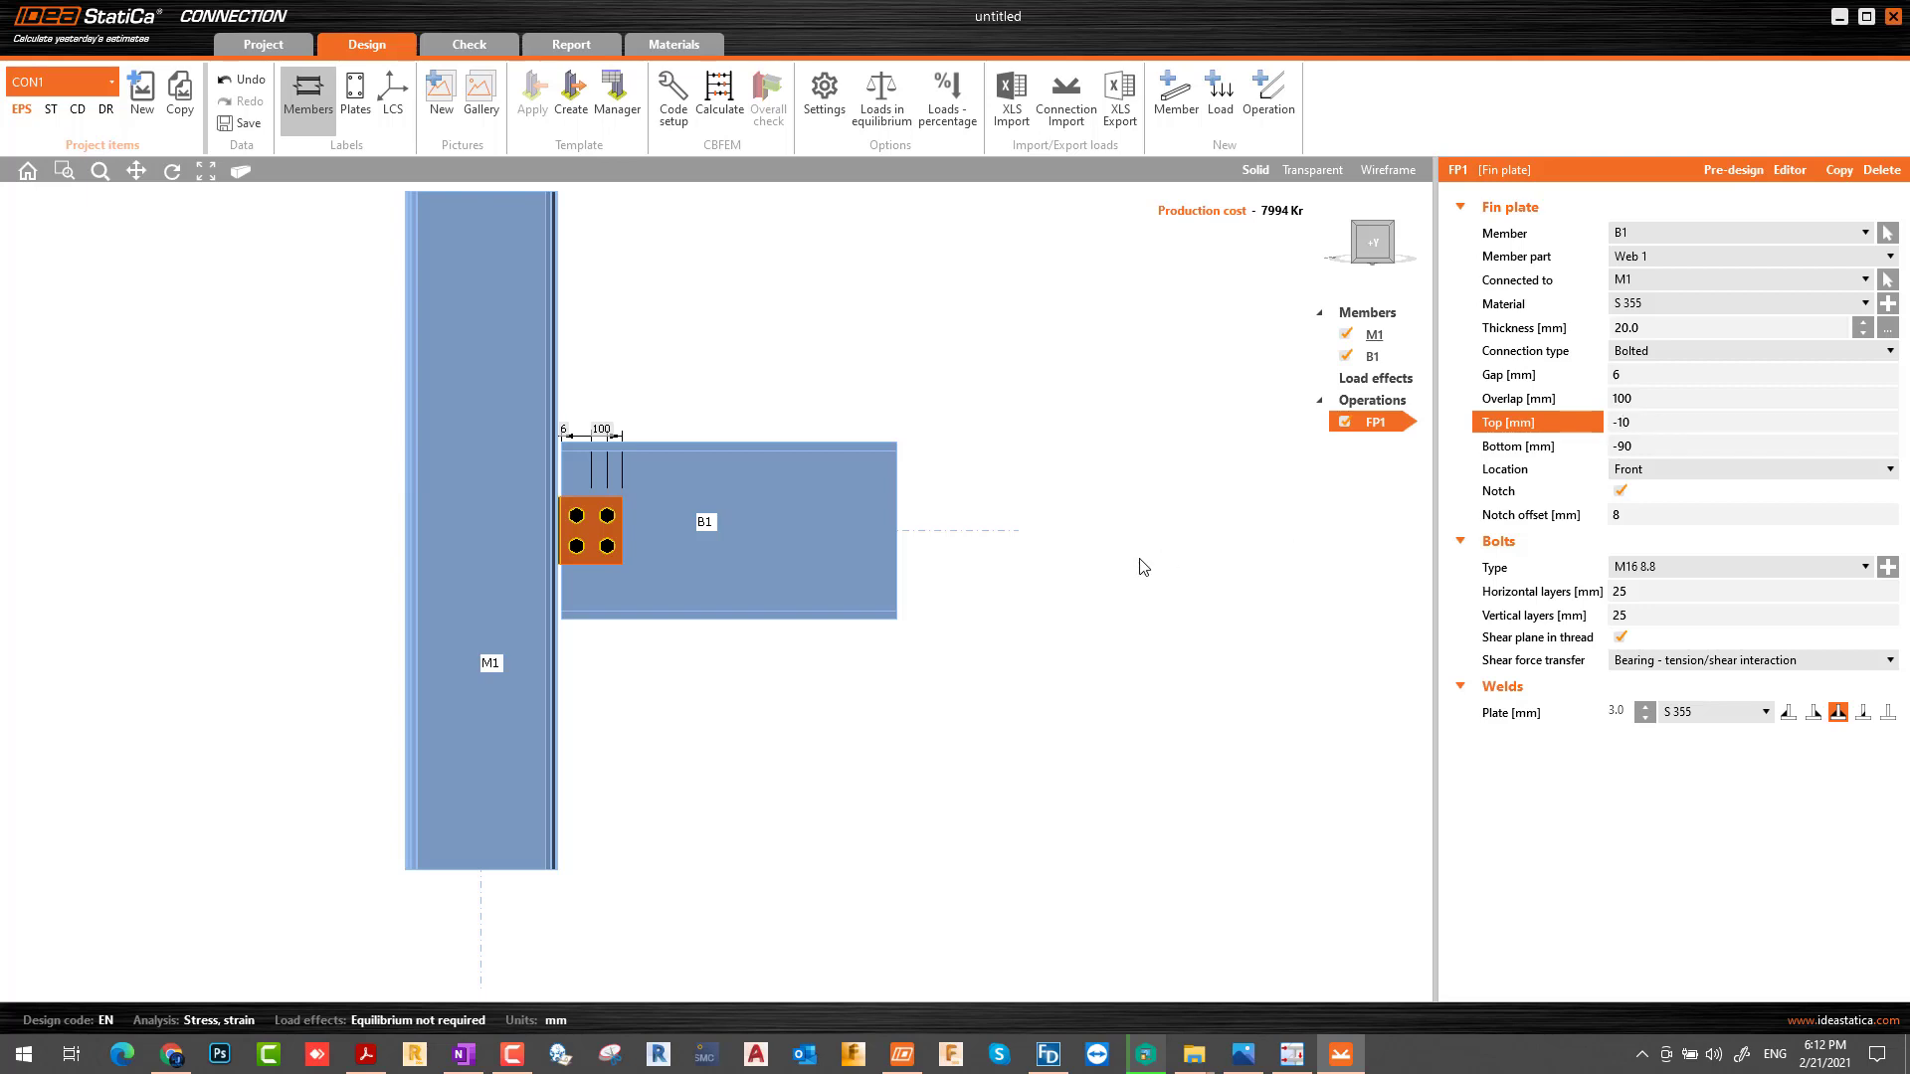
{"action": "type", "text": "-10"}
{"action": "key", "text": "Return"}
{"action": "left_click", "coordinate": [1642, 448]}
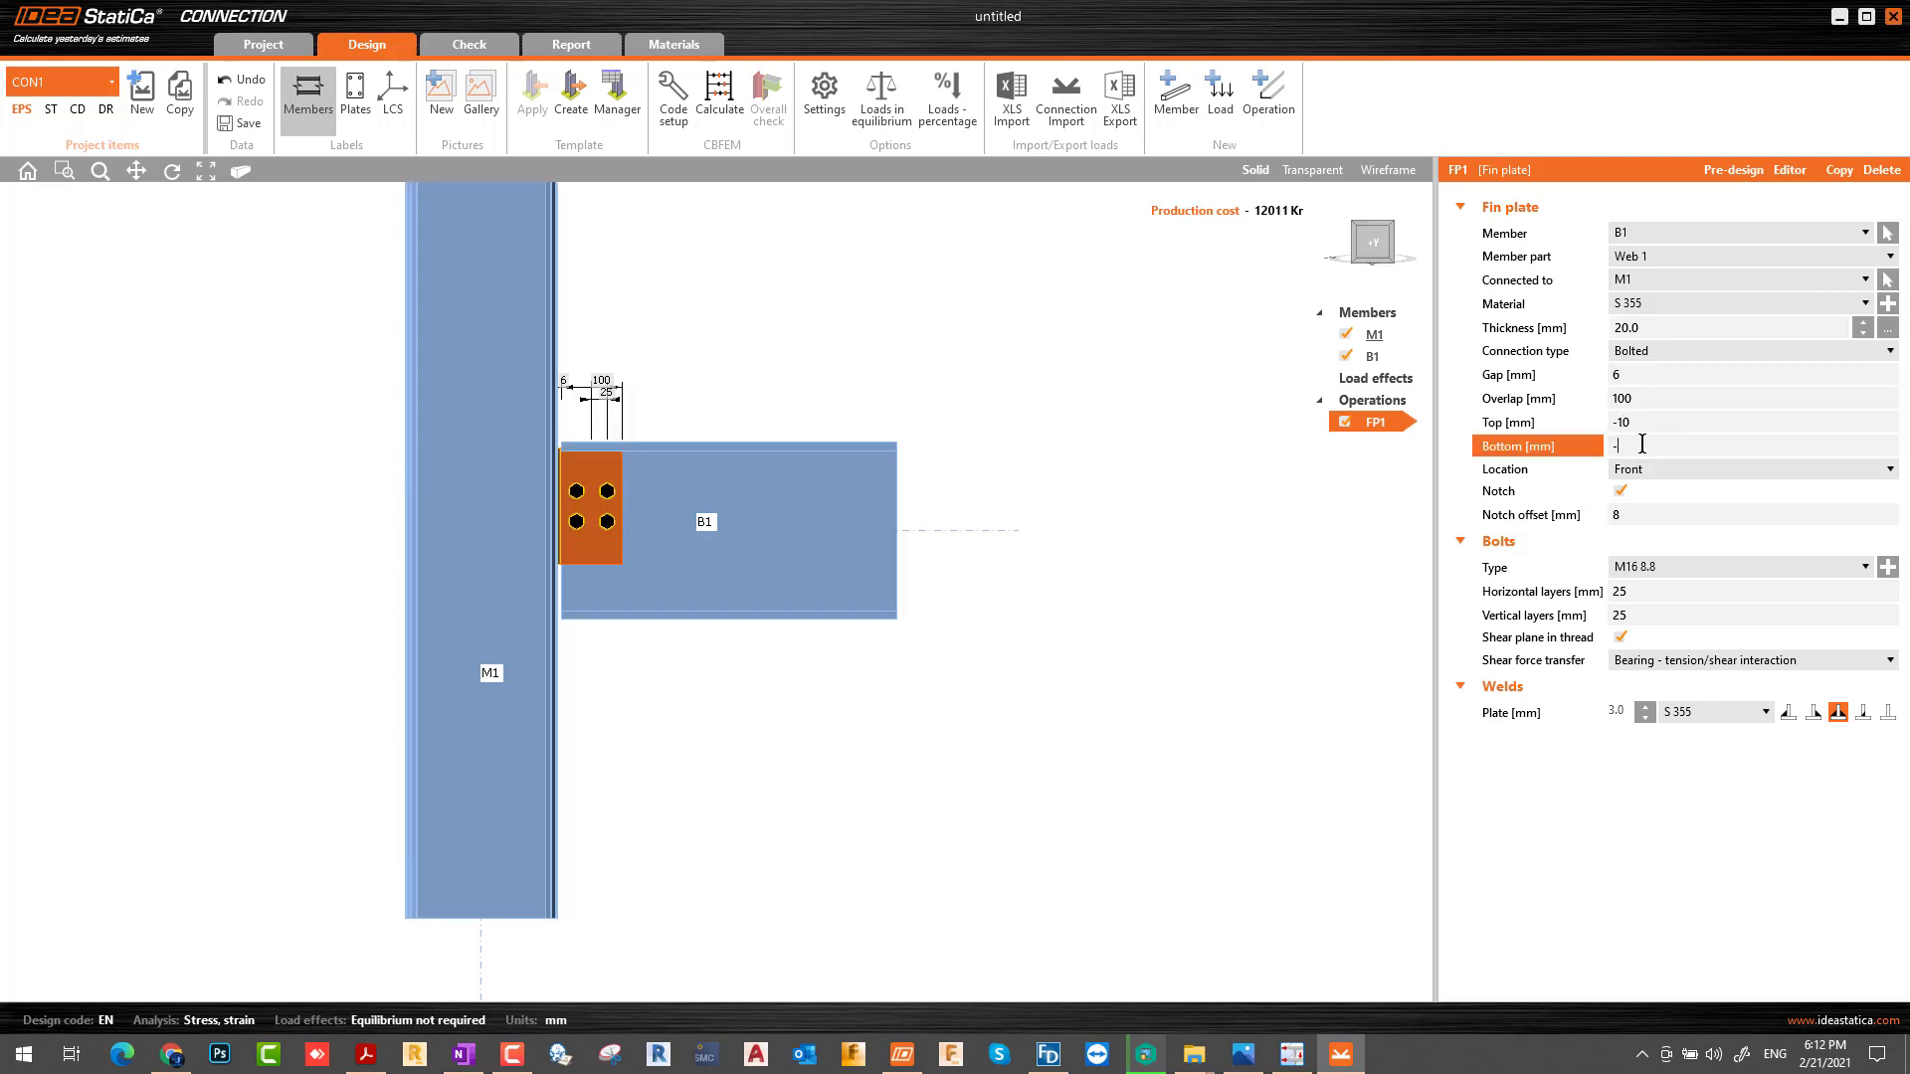
{"action": "key", "text": "Return"}
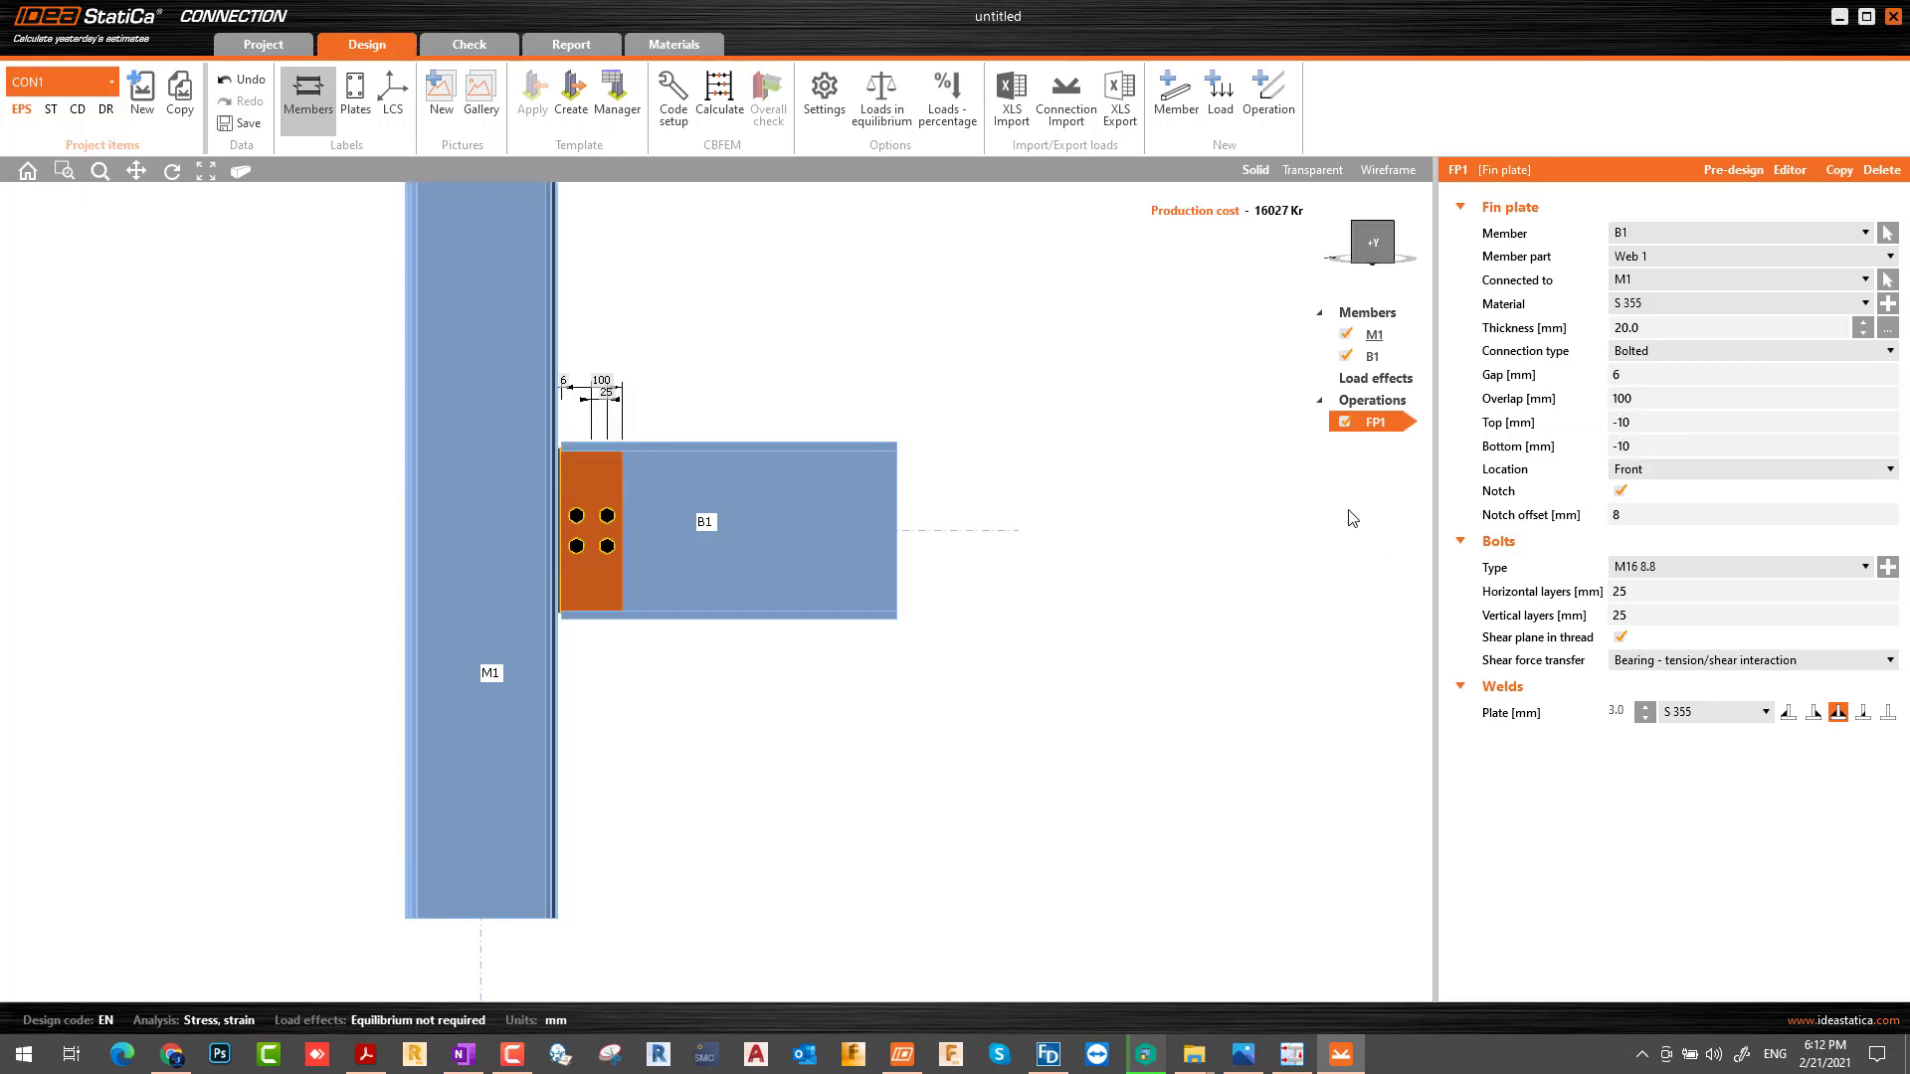
{"action": "middle_click_drag", "start_coordinate": [1348, 510], "coordinate": [1198, 518]}
{"action": "scroll", "coordinate": [751, 388], "scroll_direction": "up", "scroll_amount": 5}
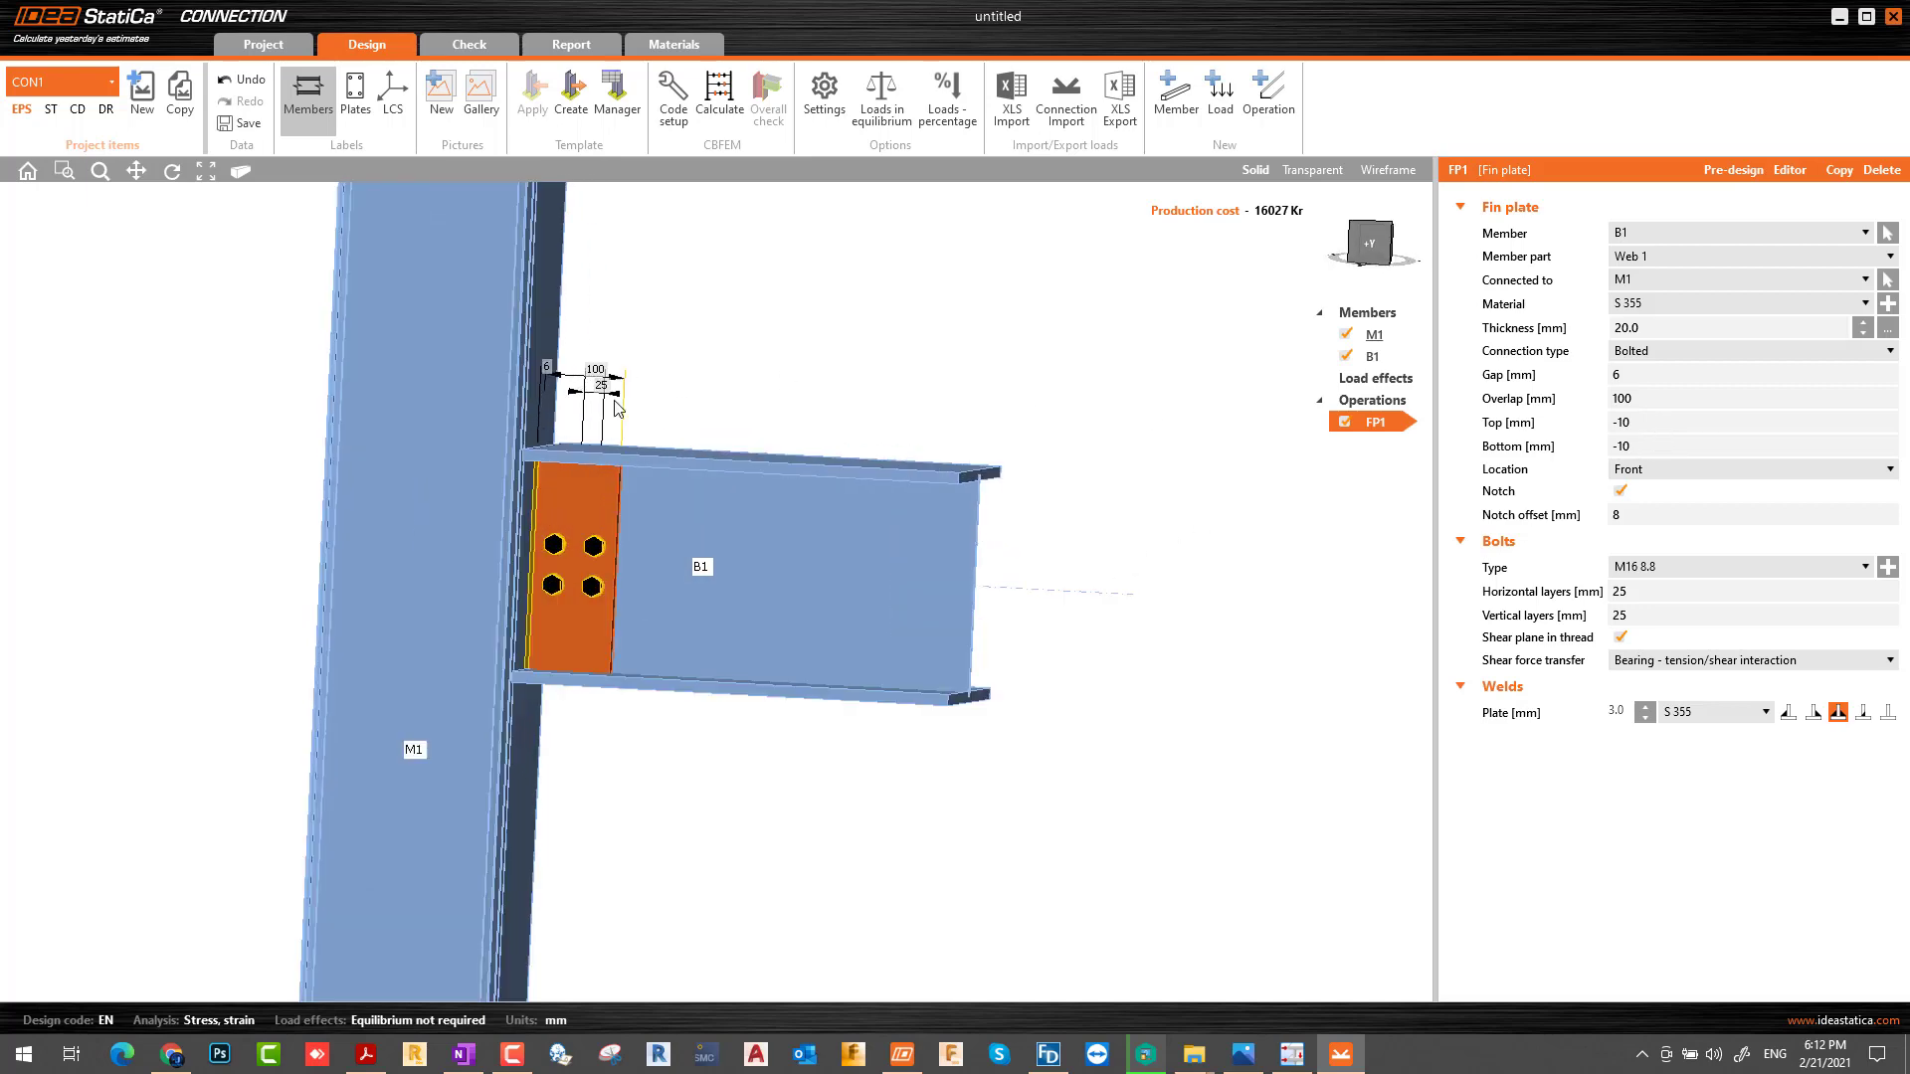
{"action": "scroll", "coordinate": [784, 341], "scroll_direction": "down", "scroll_amount": 2}
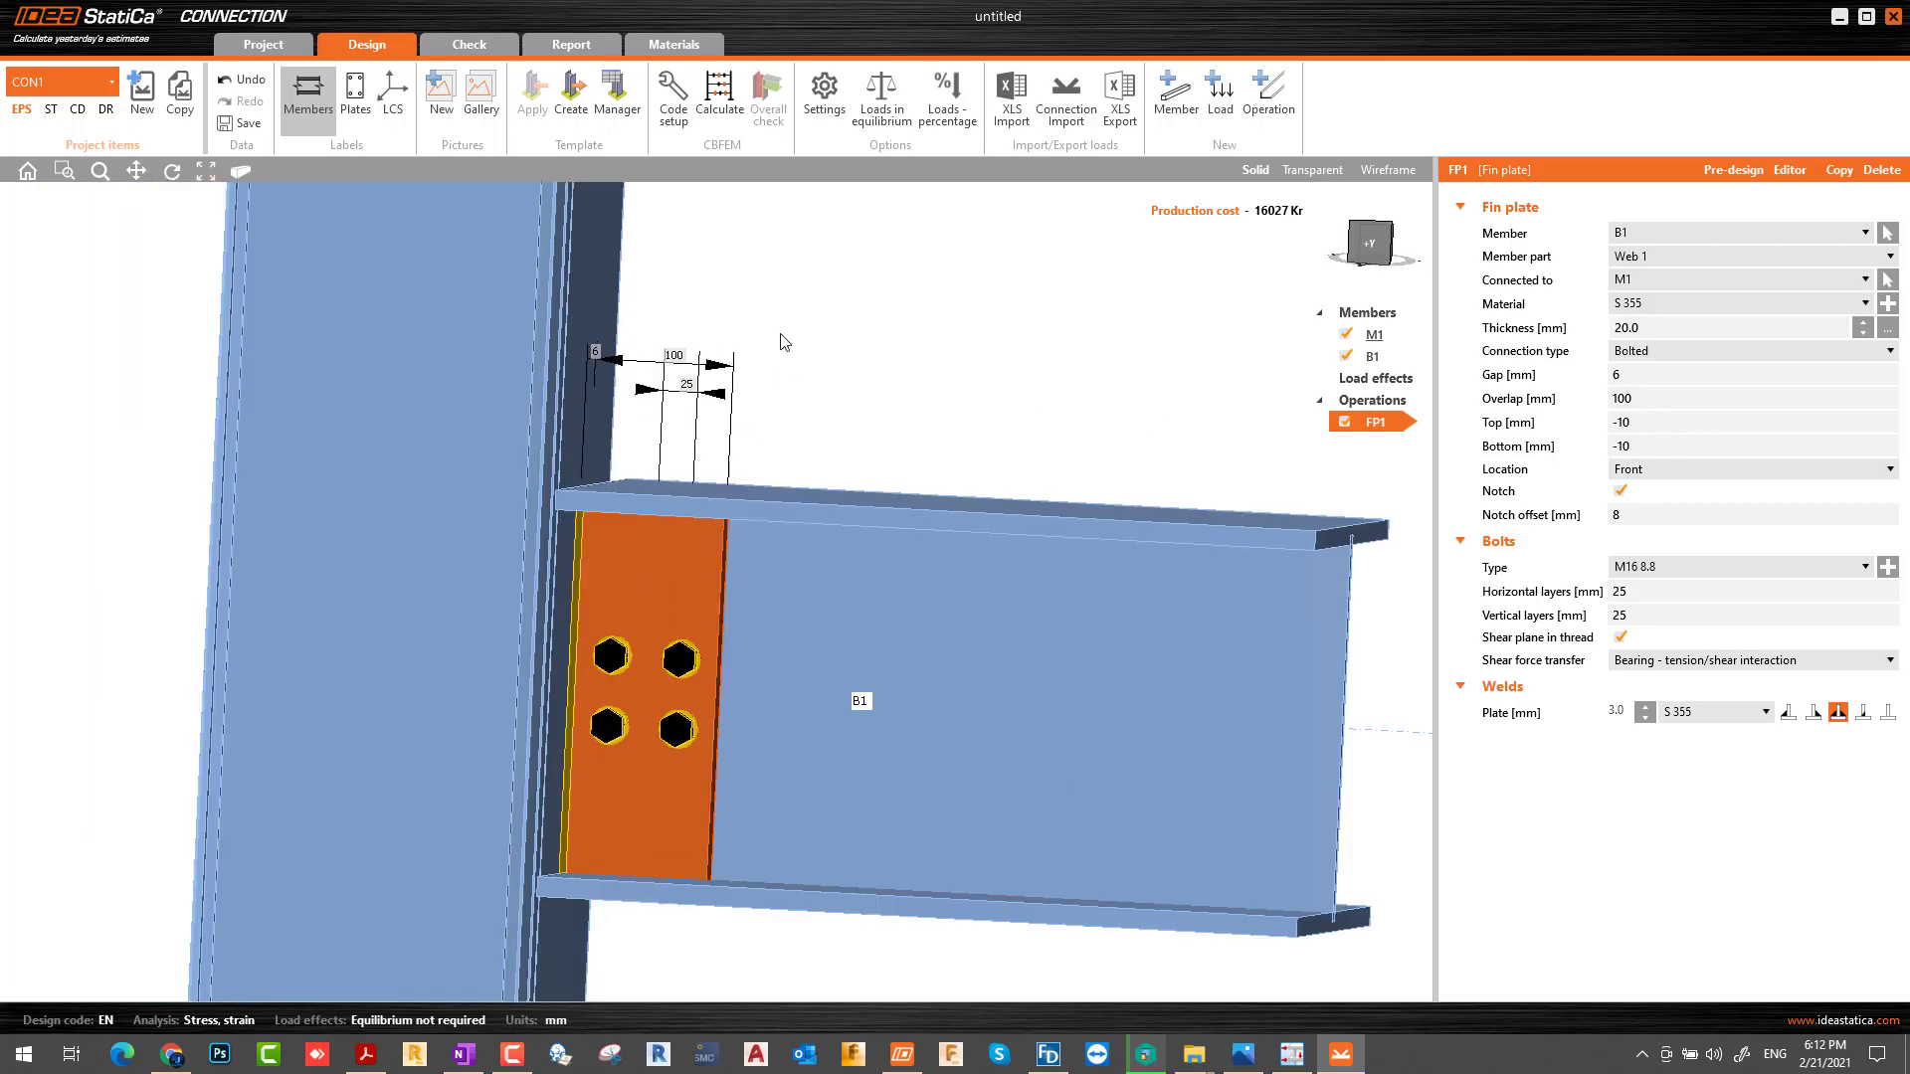
{"action": "scroll", "coordinate": [1094, 385], "scroll_direction": "down", "scroll_amount": 3}
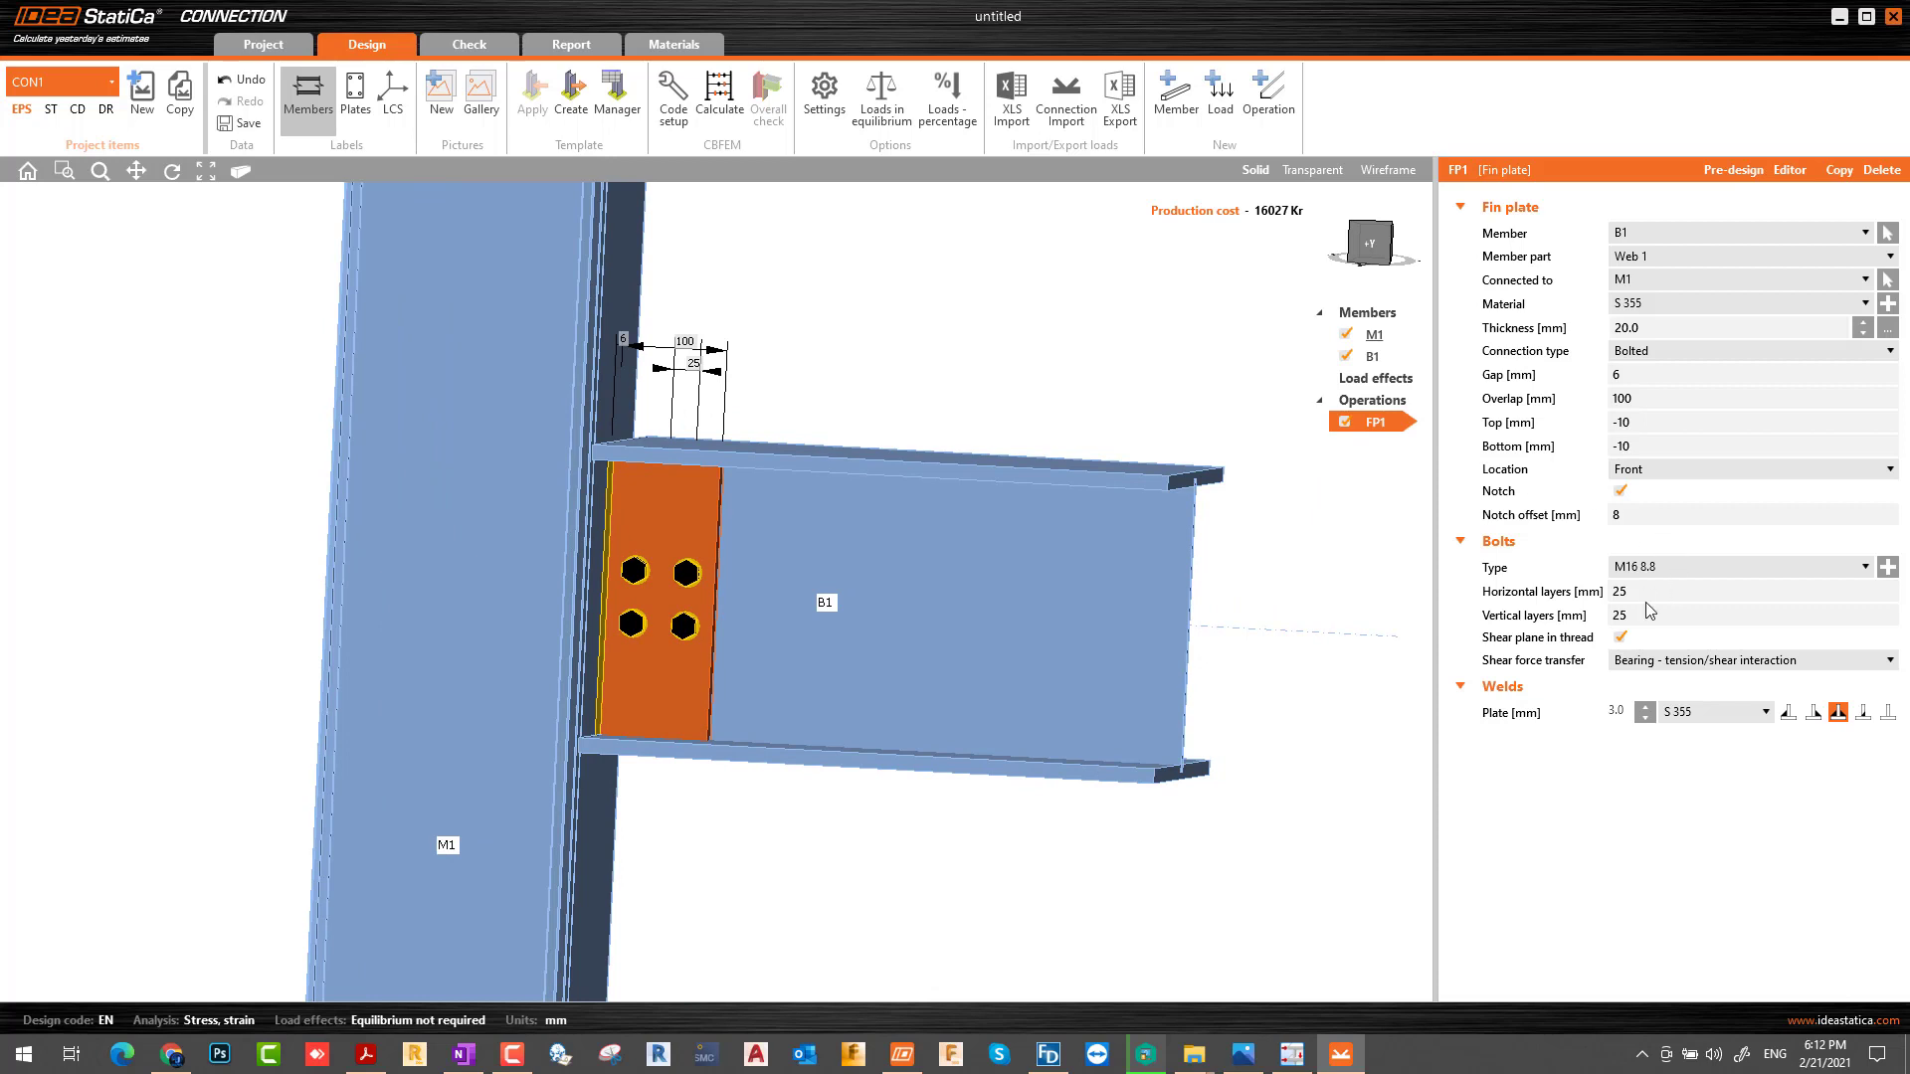
Set both the horizontal and vertical bolt layers of the fin plate to 50 mm
{"action": "left_click", "coordinate": [1576, 593]}
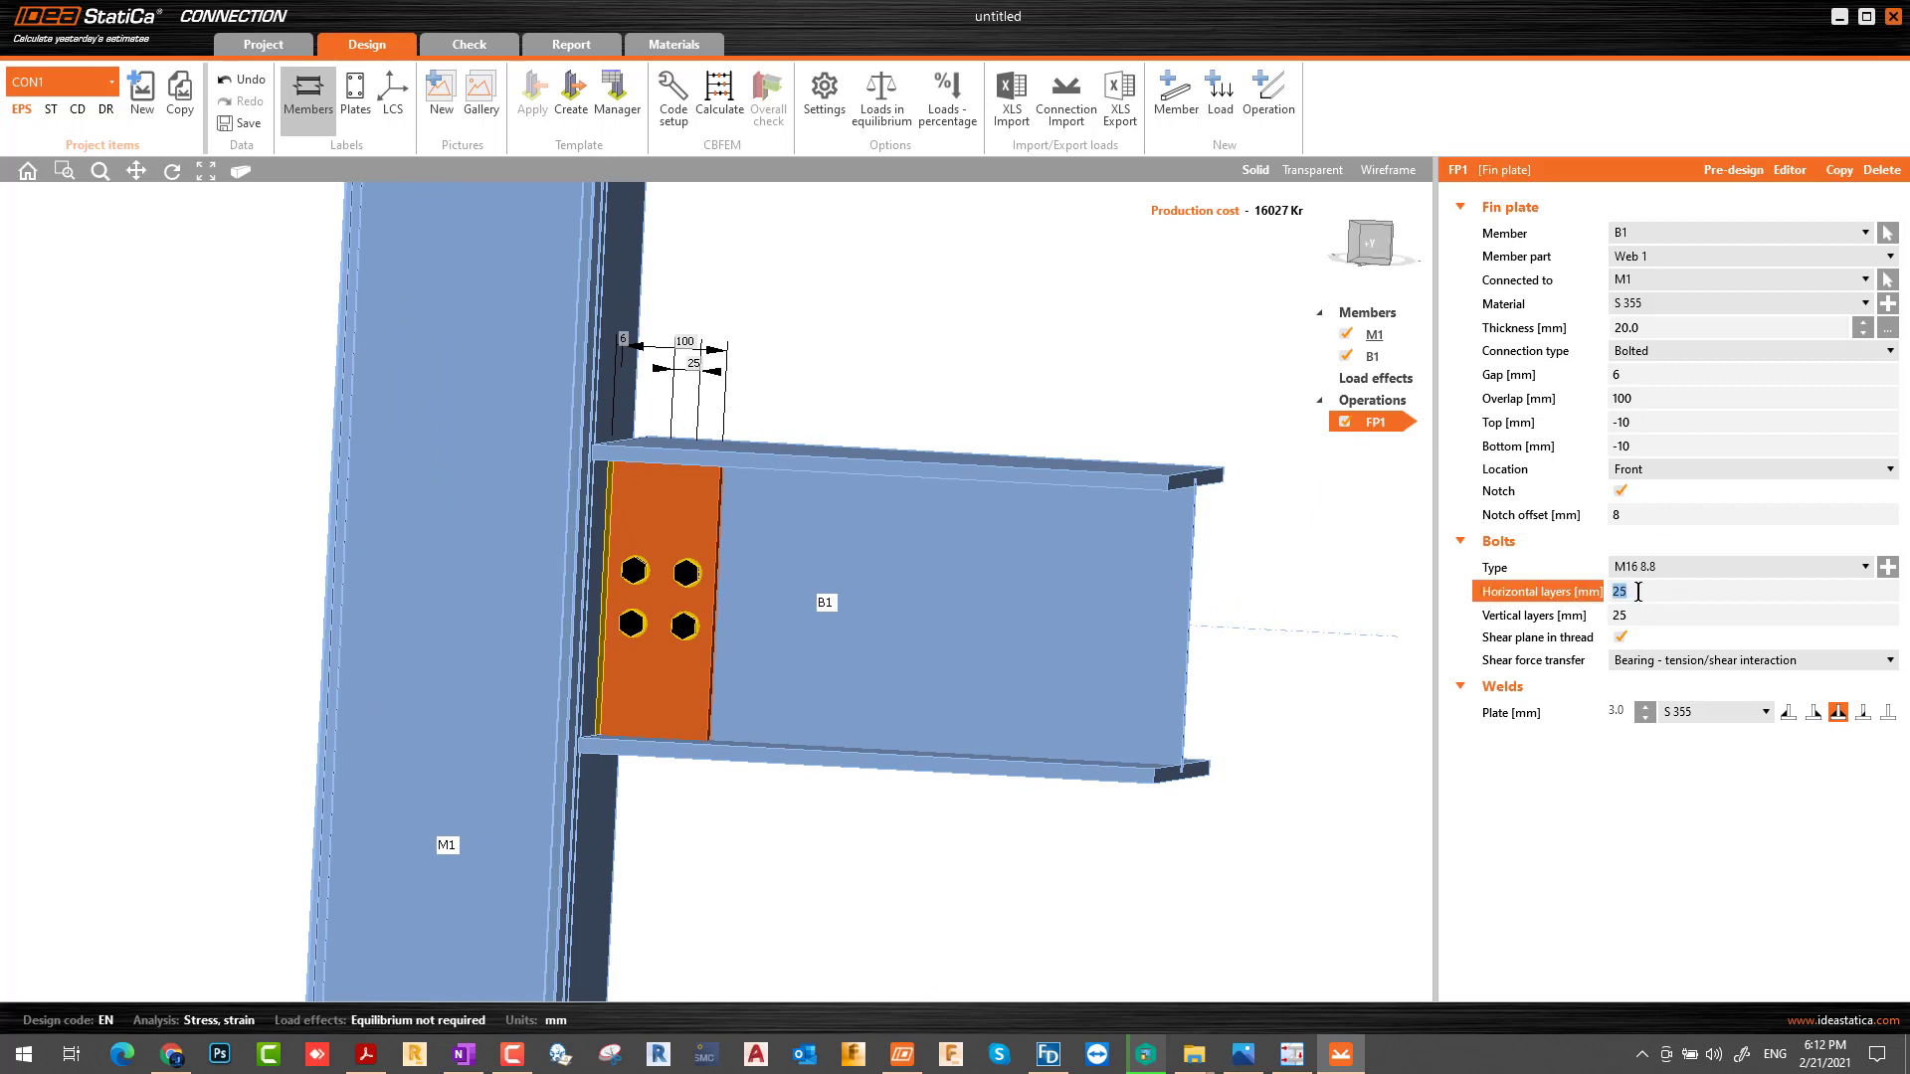
{"action": "left_click", "coordinate": [1180, 856]}
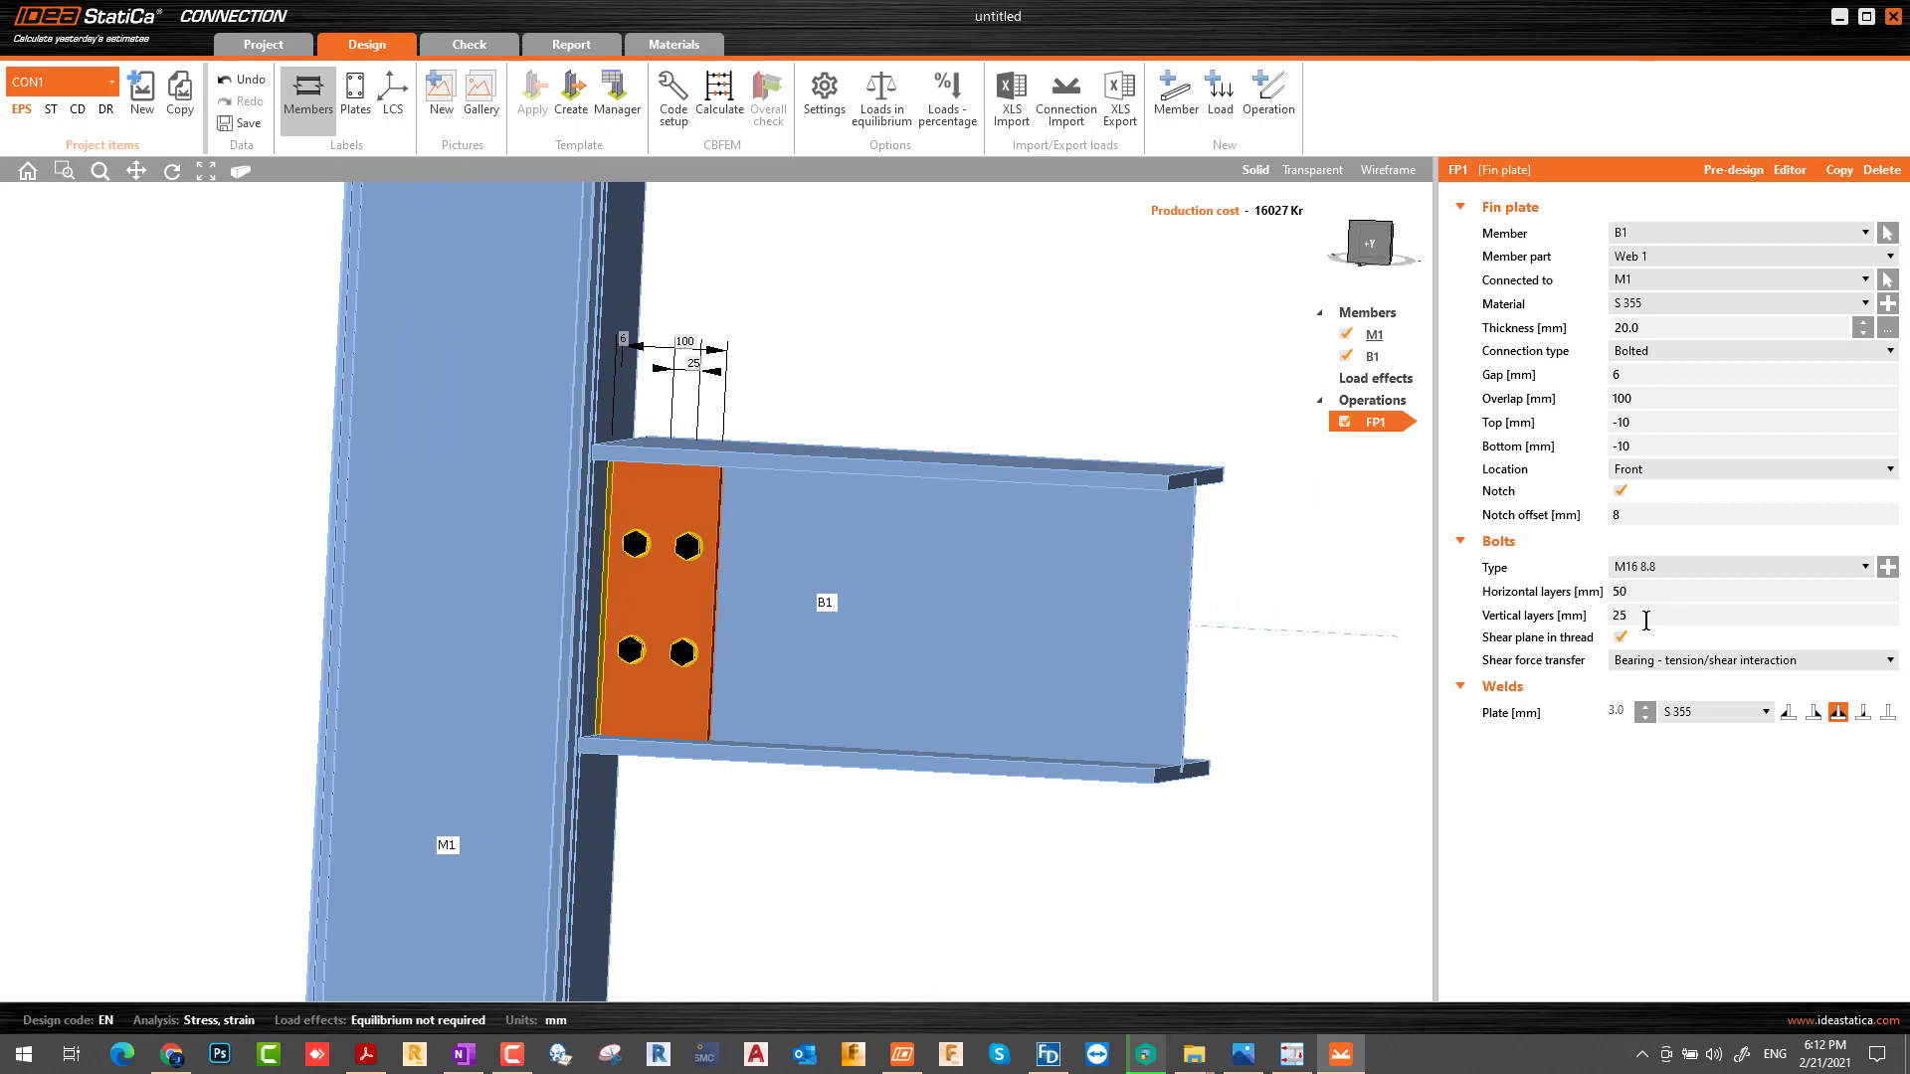
{"action": "left_click", "coordinate": [1561, 618]}
{"action": "left_click", "coordinate": [1281, 831]}
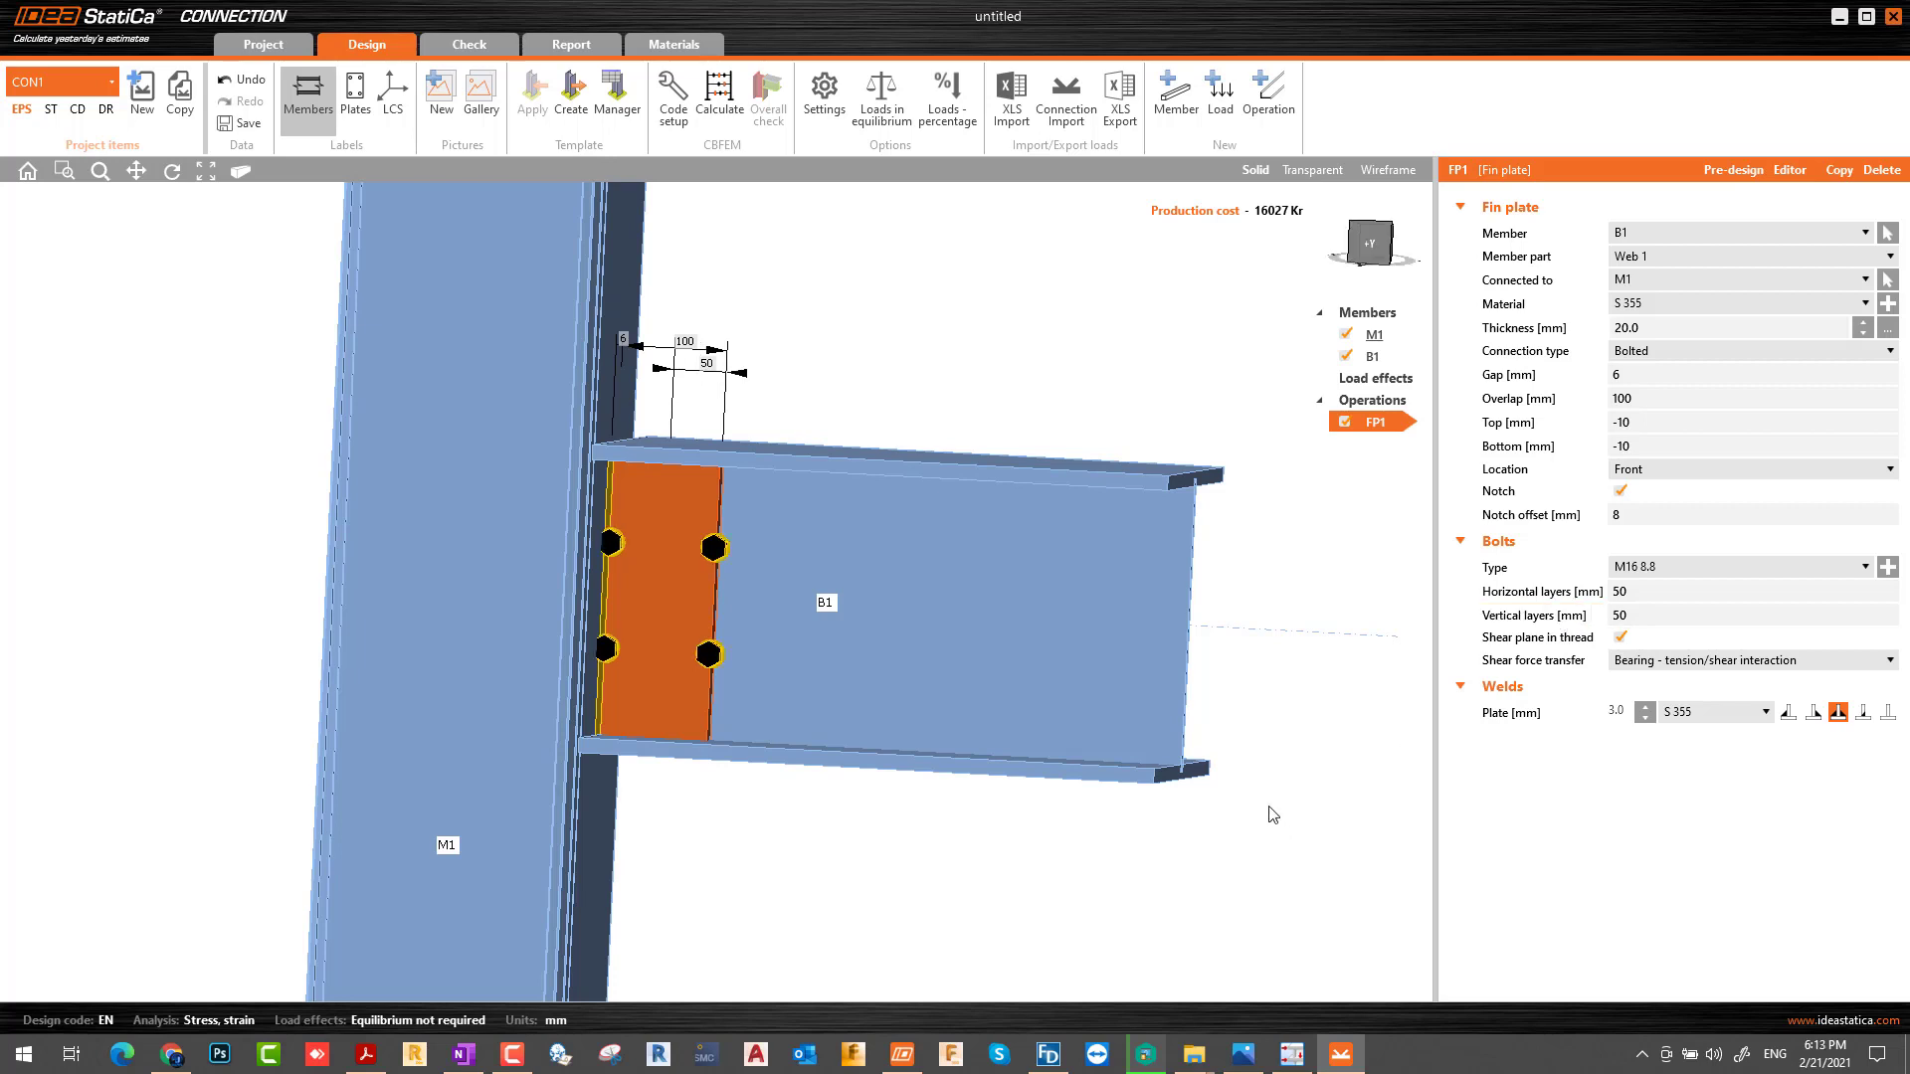
Widen the fin plate by setting its overlap to 150 mm
{"action": "left_click", "coordinate": [1605, 623]}
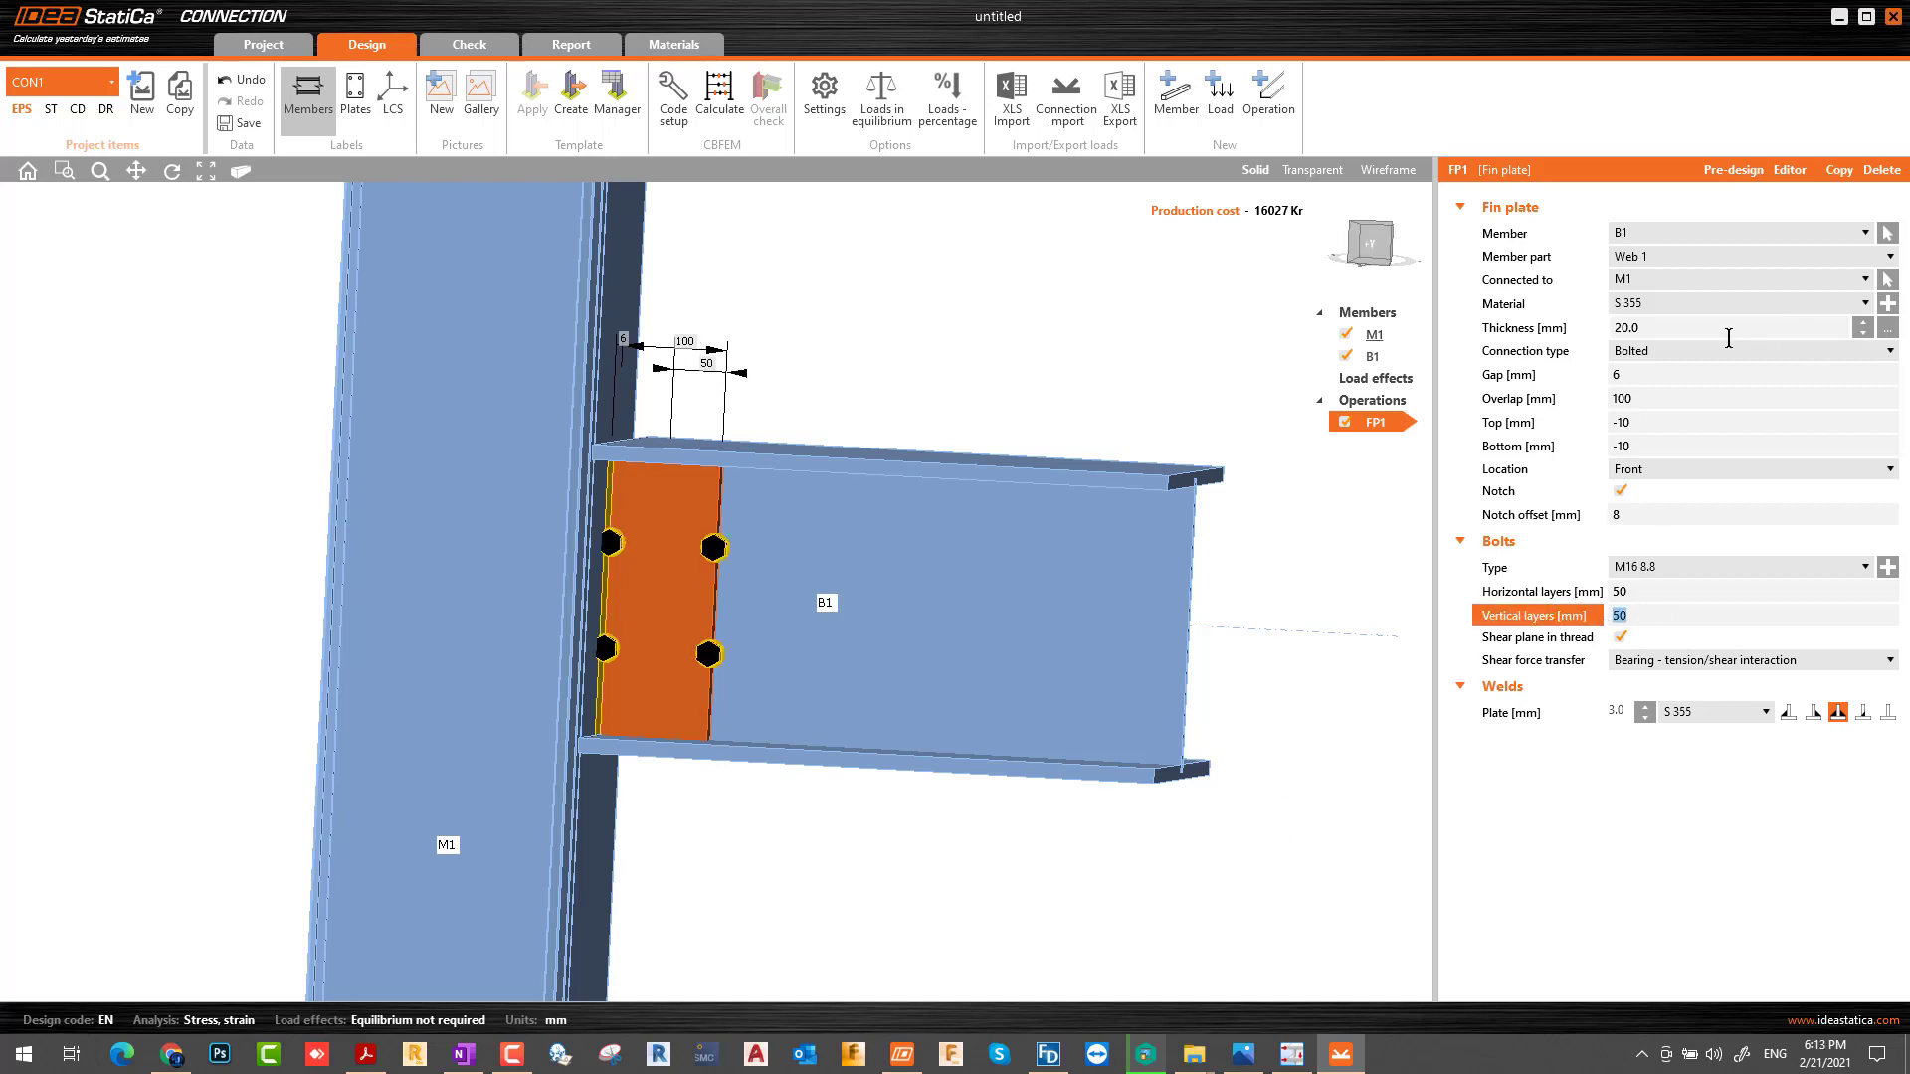
{"action": "left_click", "coordinate": [1602, 410]}
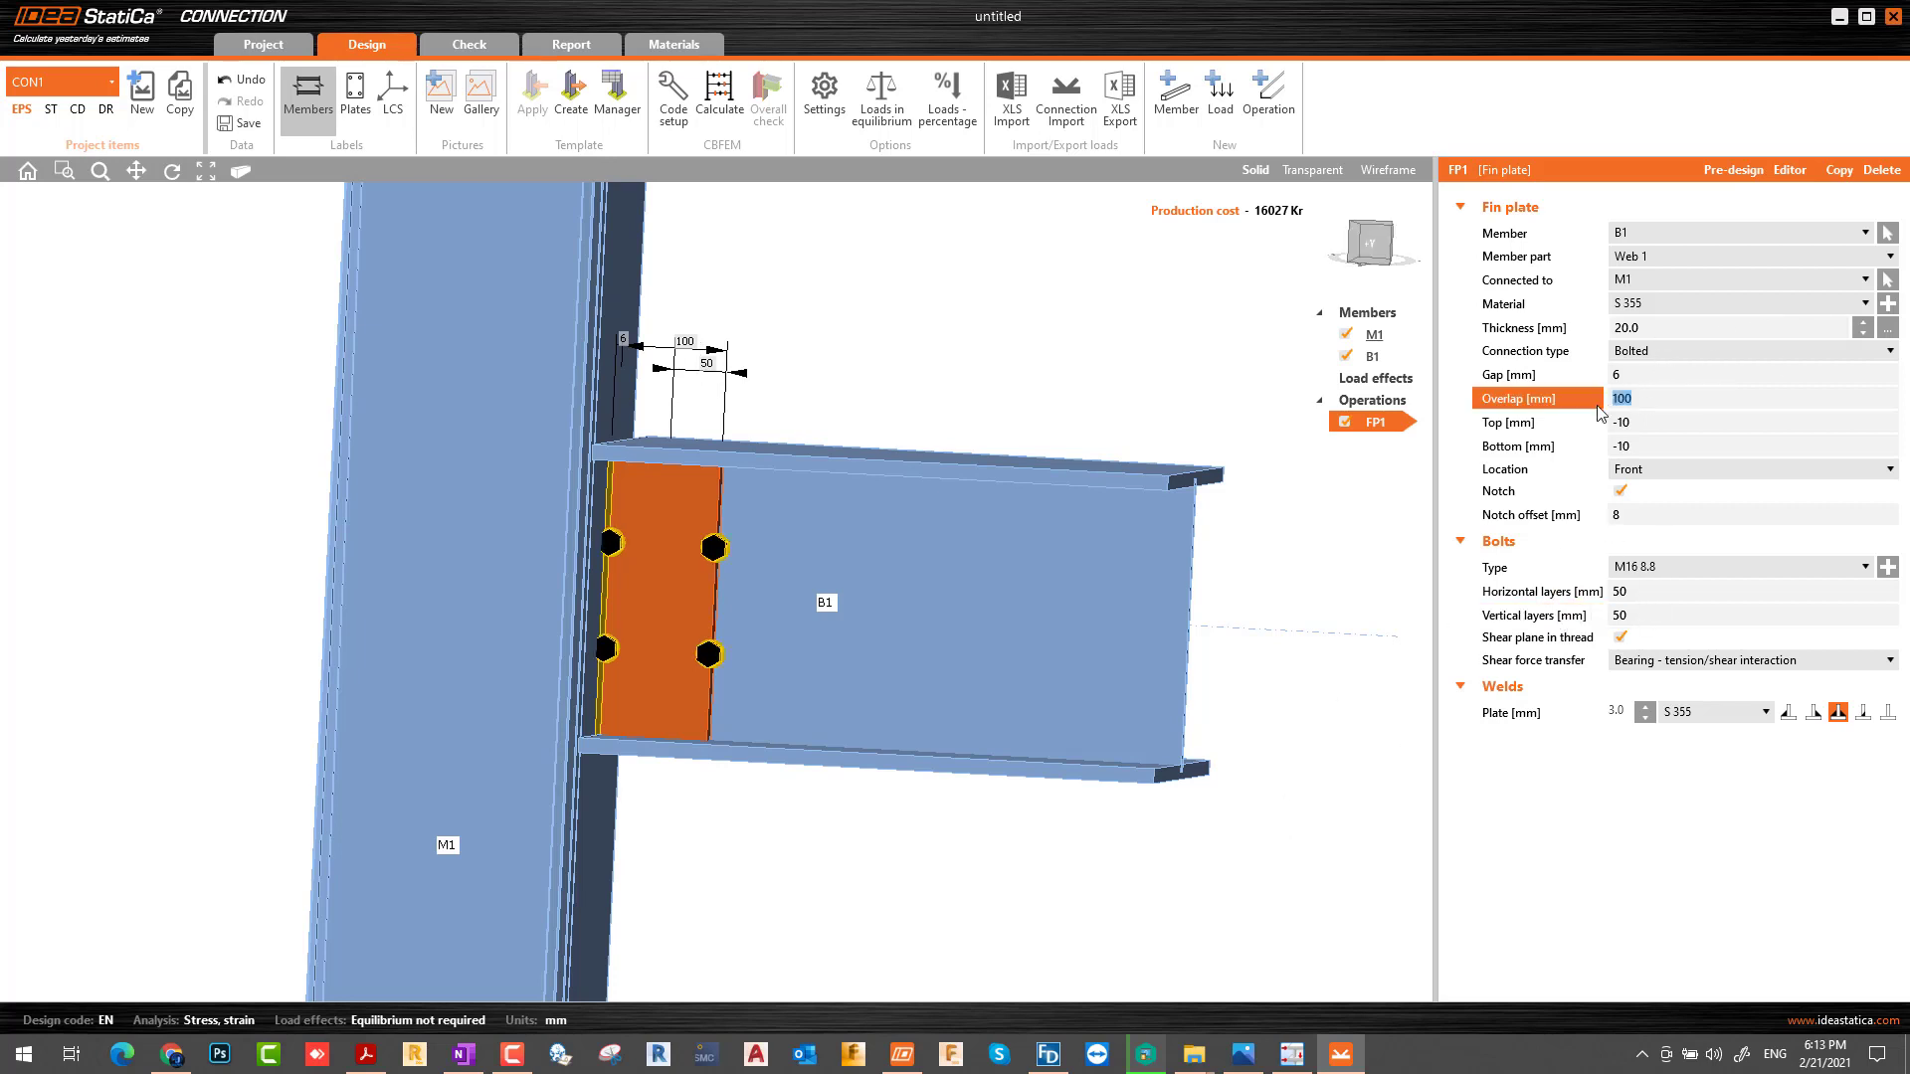
{"action": "type", "text": "150"}
{"action": "left_click", "coordinate": [1264, 606]}
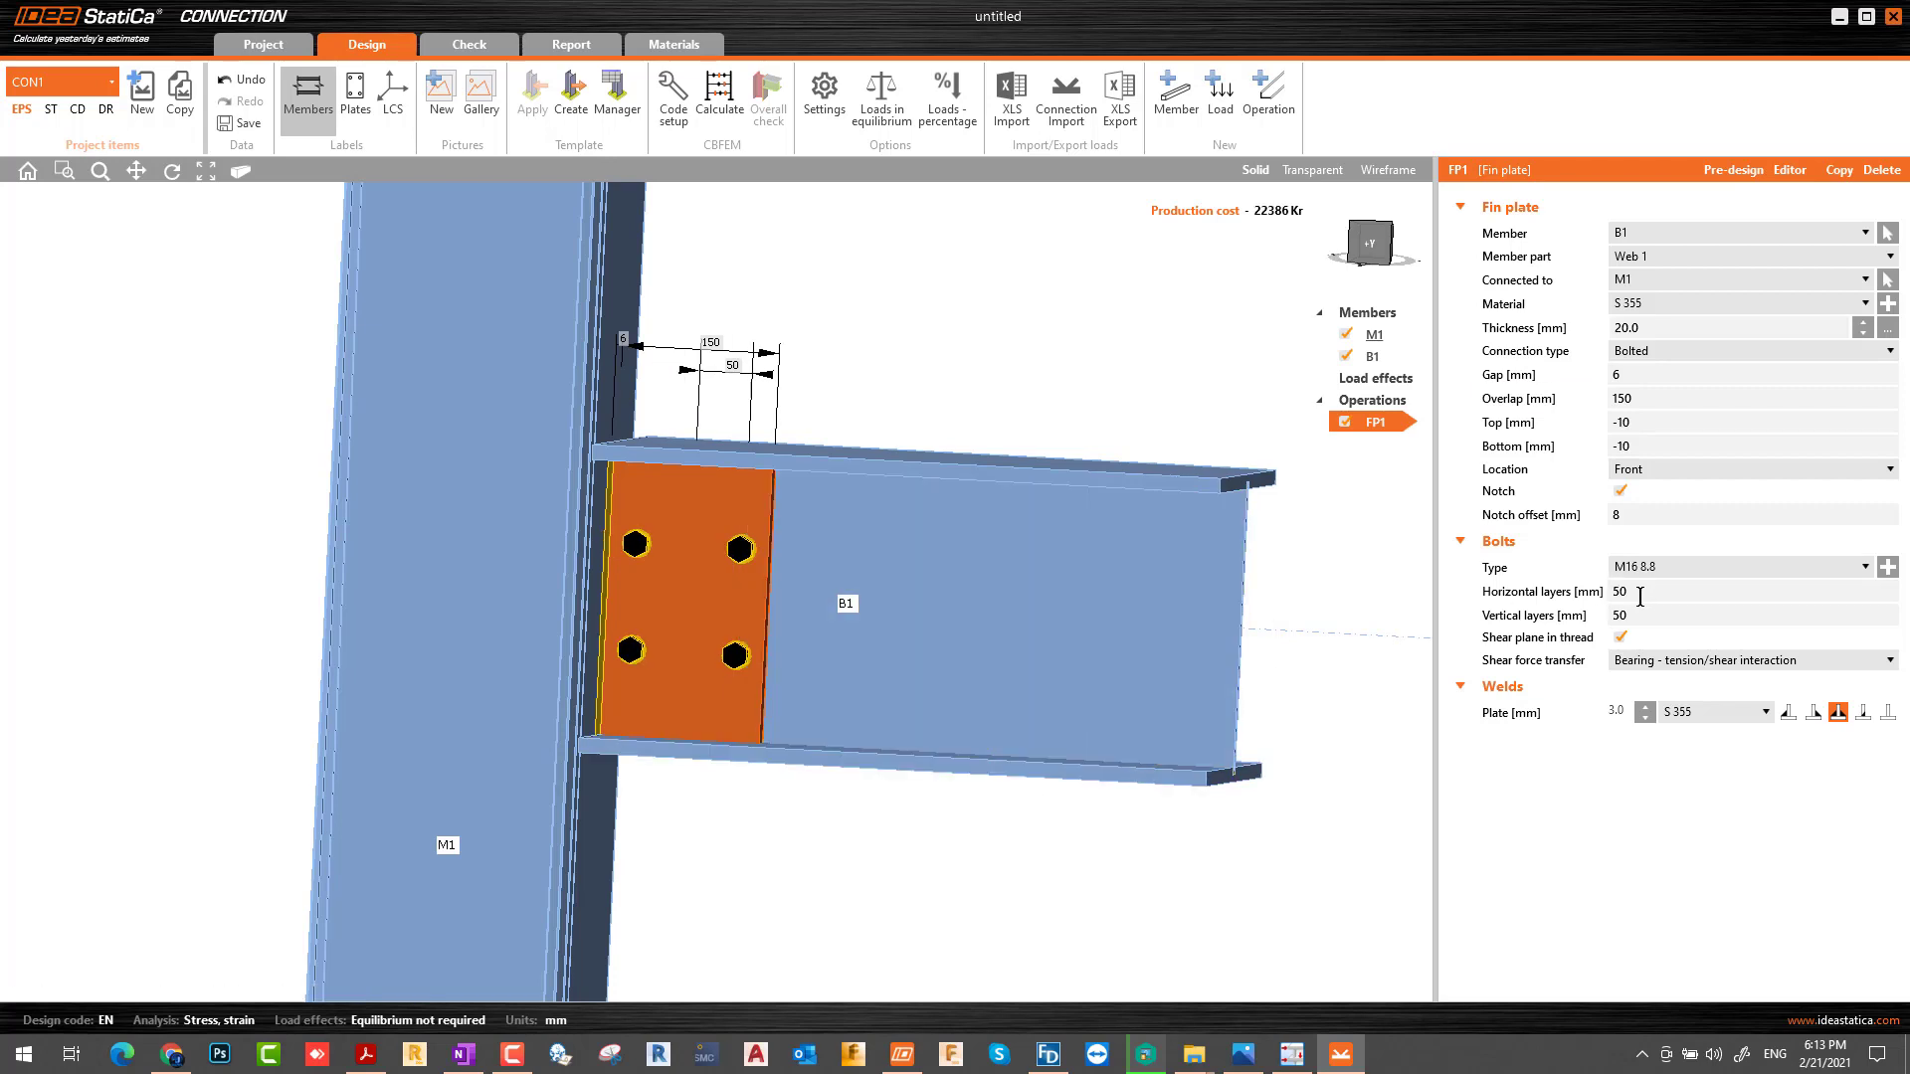
Try horizontal bolt layers of 150 mm on the fin plate
{"action": "left_click", "coordinate": [1596, 596]}
{"action": "type", "text": "1"}
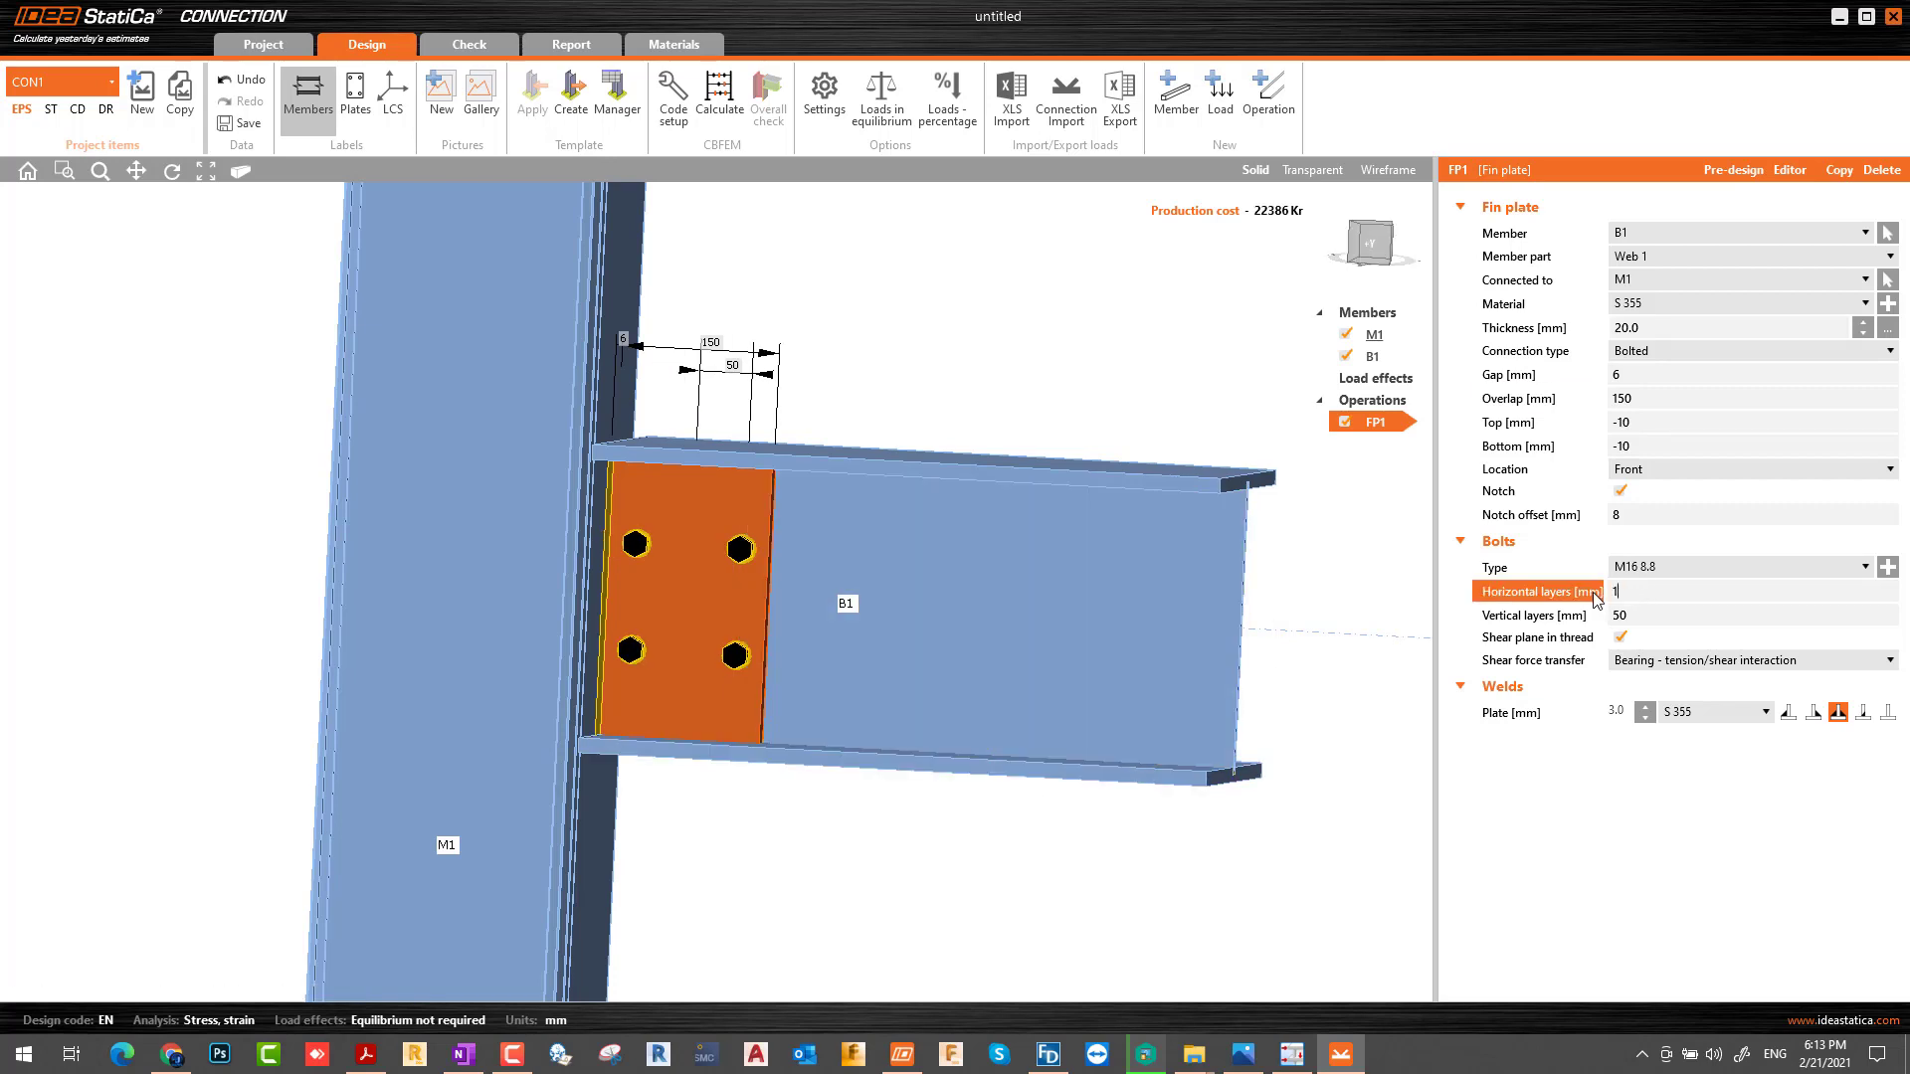
{"action": "type", "text": "50"}
{"action": "left_click", "coordinate": [1340, 764]}
Set the fin plate's horizontal bolt layers to 100 mm
{"action": "left_click", "coordinate": [1589, 594]}
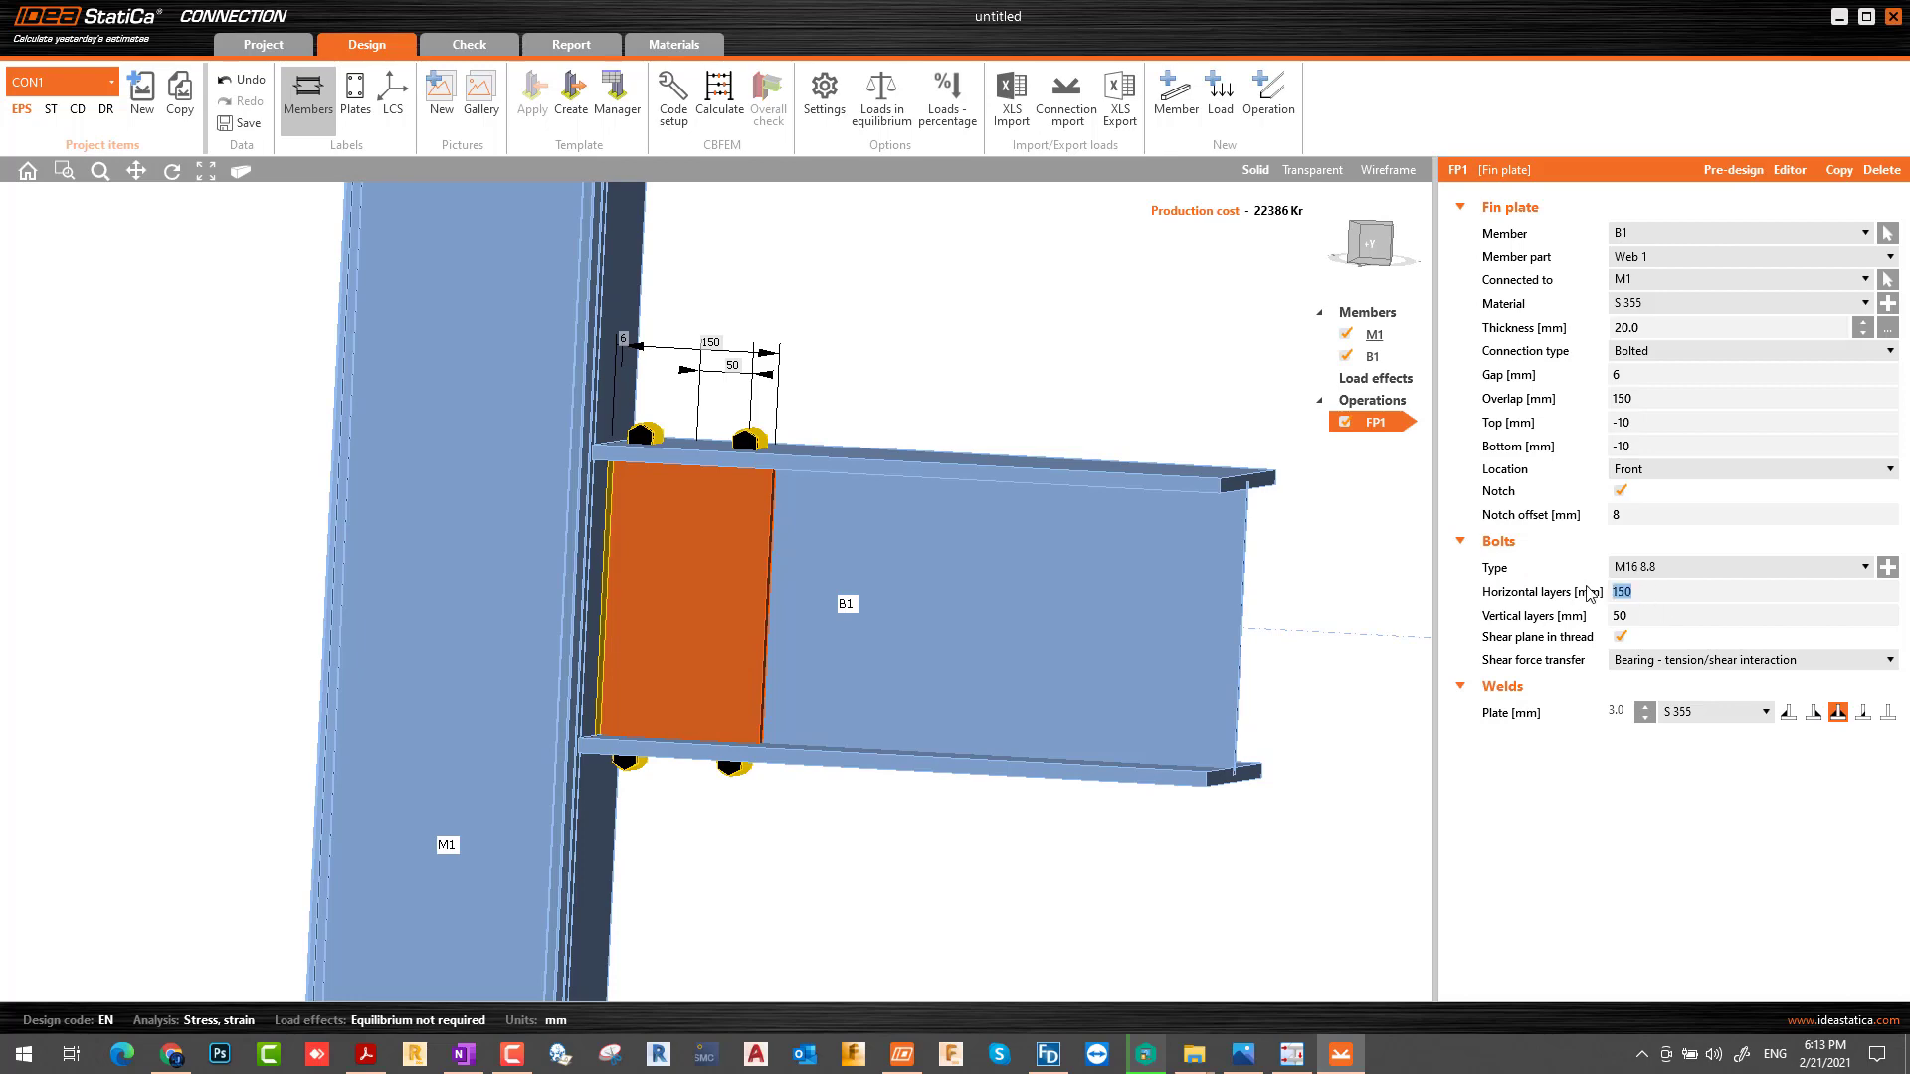
{"action": "type", "text": "100"}
{"action": "left_click", "coordinate": [1287, 818]}
{"action": "scroll", "coordinate": [1285, 808], "scroll_direction": "down", "scroll_amount": 1}
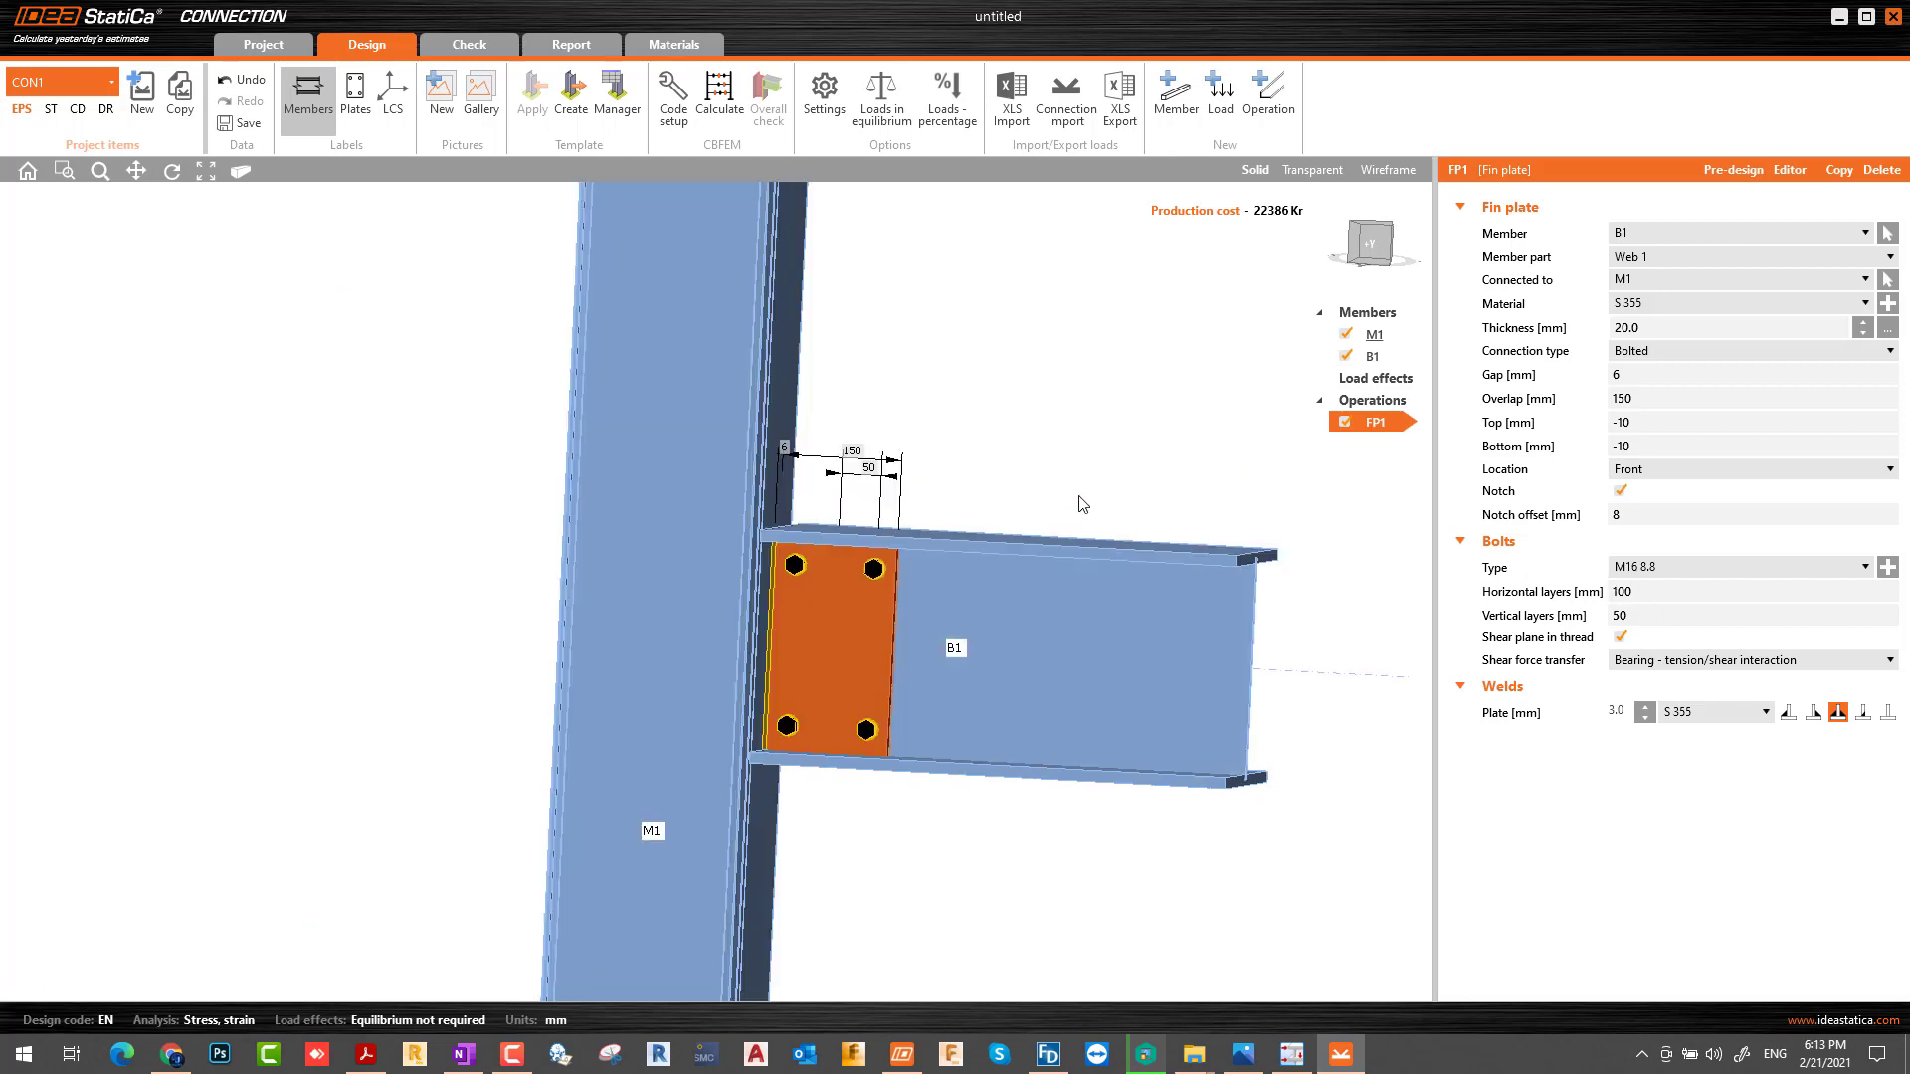
Set the fin plate's weld size to 6 mm
{"action": "middle_click_drag", "start_coordinate": [1108, 489], "coordinate": [961, 519]}
{"action": "scroll", "coordinate": [916, 523], "scroll_direction": "down", "scroll_amount": 5}
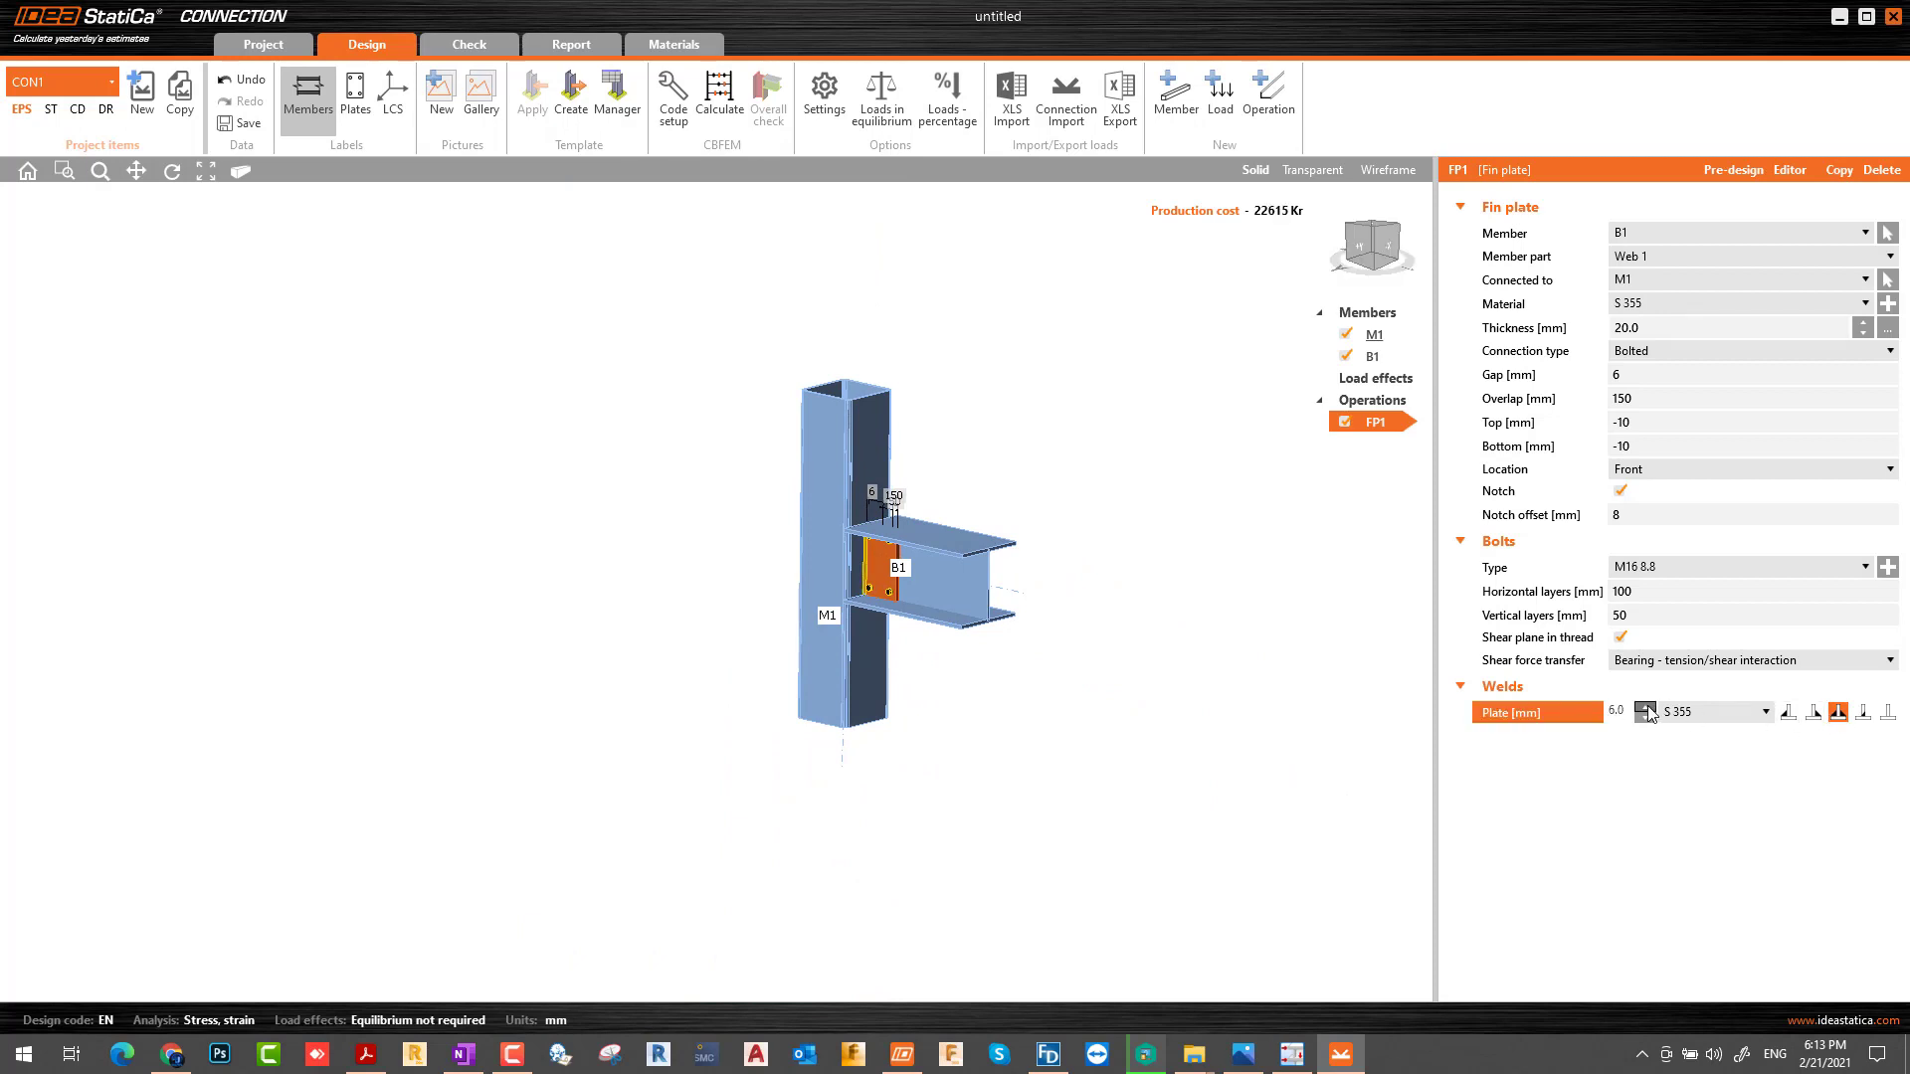
{"action": "scroll", "coordinate": [990, 504], "scroll_direction": "up", "scroll_amount": 3}
{"action": "scroll", "coordinate": [901, 459], "scroll_direction": "down", "scroll_amount": 2}
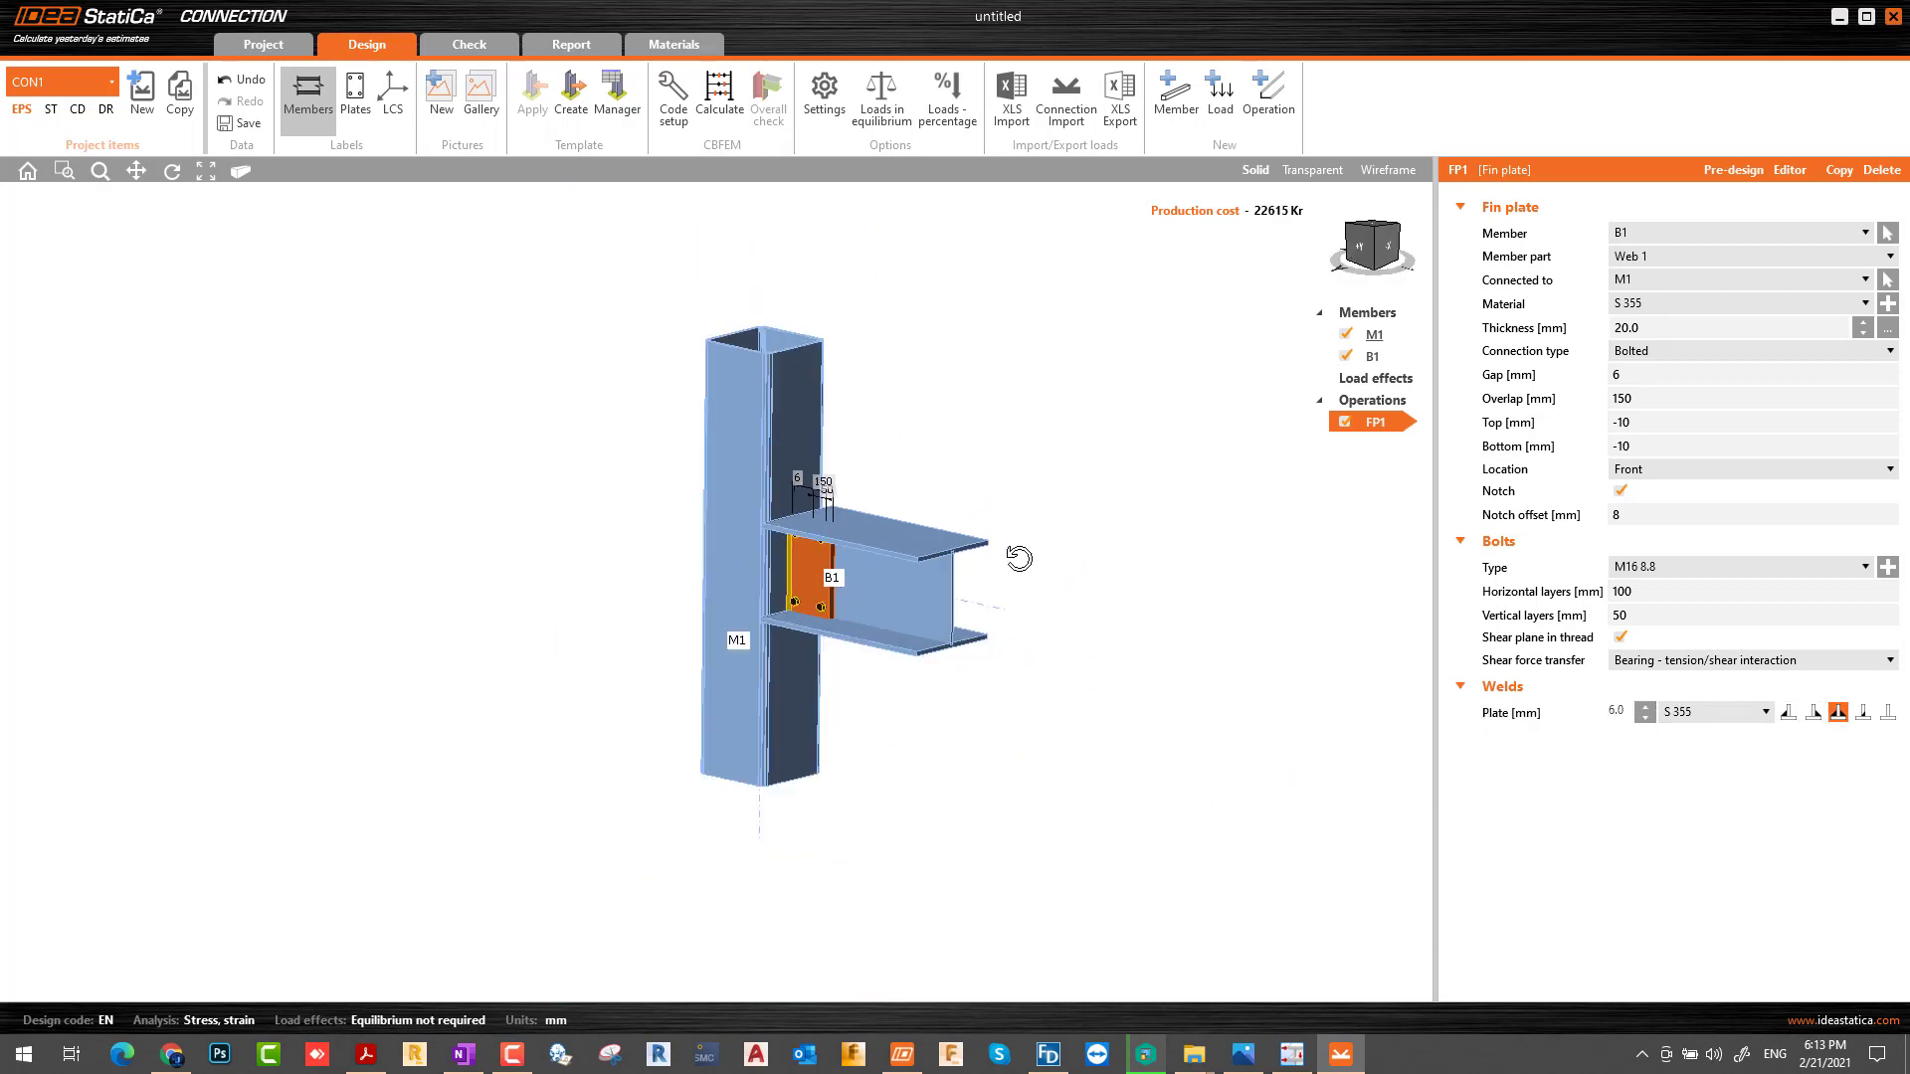
{"action": "mouse_move", "coordinate": [1018, 559]}
{"action": "middle_mouse_down"}
{"action": "mouse_move", "coordinate": [941, 549]}
{"action": "mouse_move", "coordinate": [995, 559]}
{"action": "middle_mouse_up"}
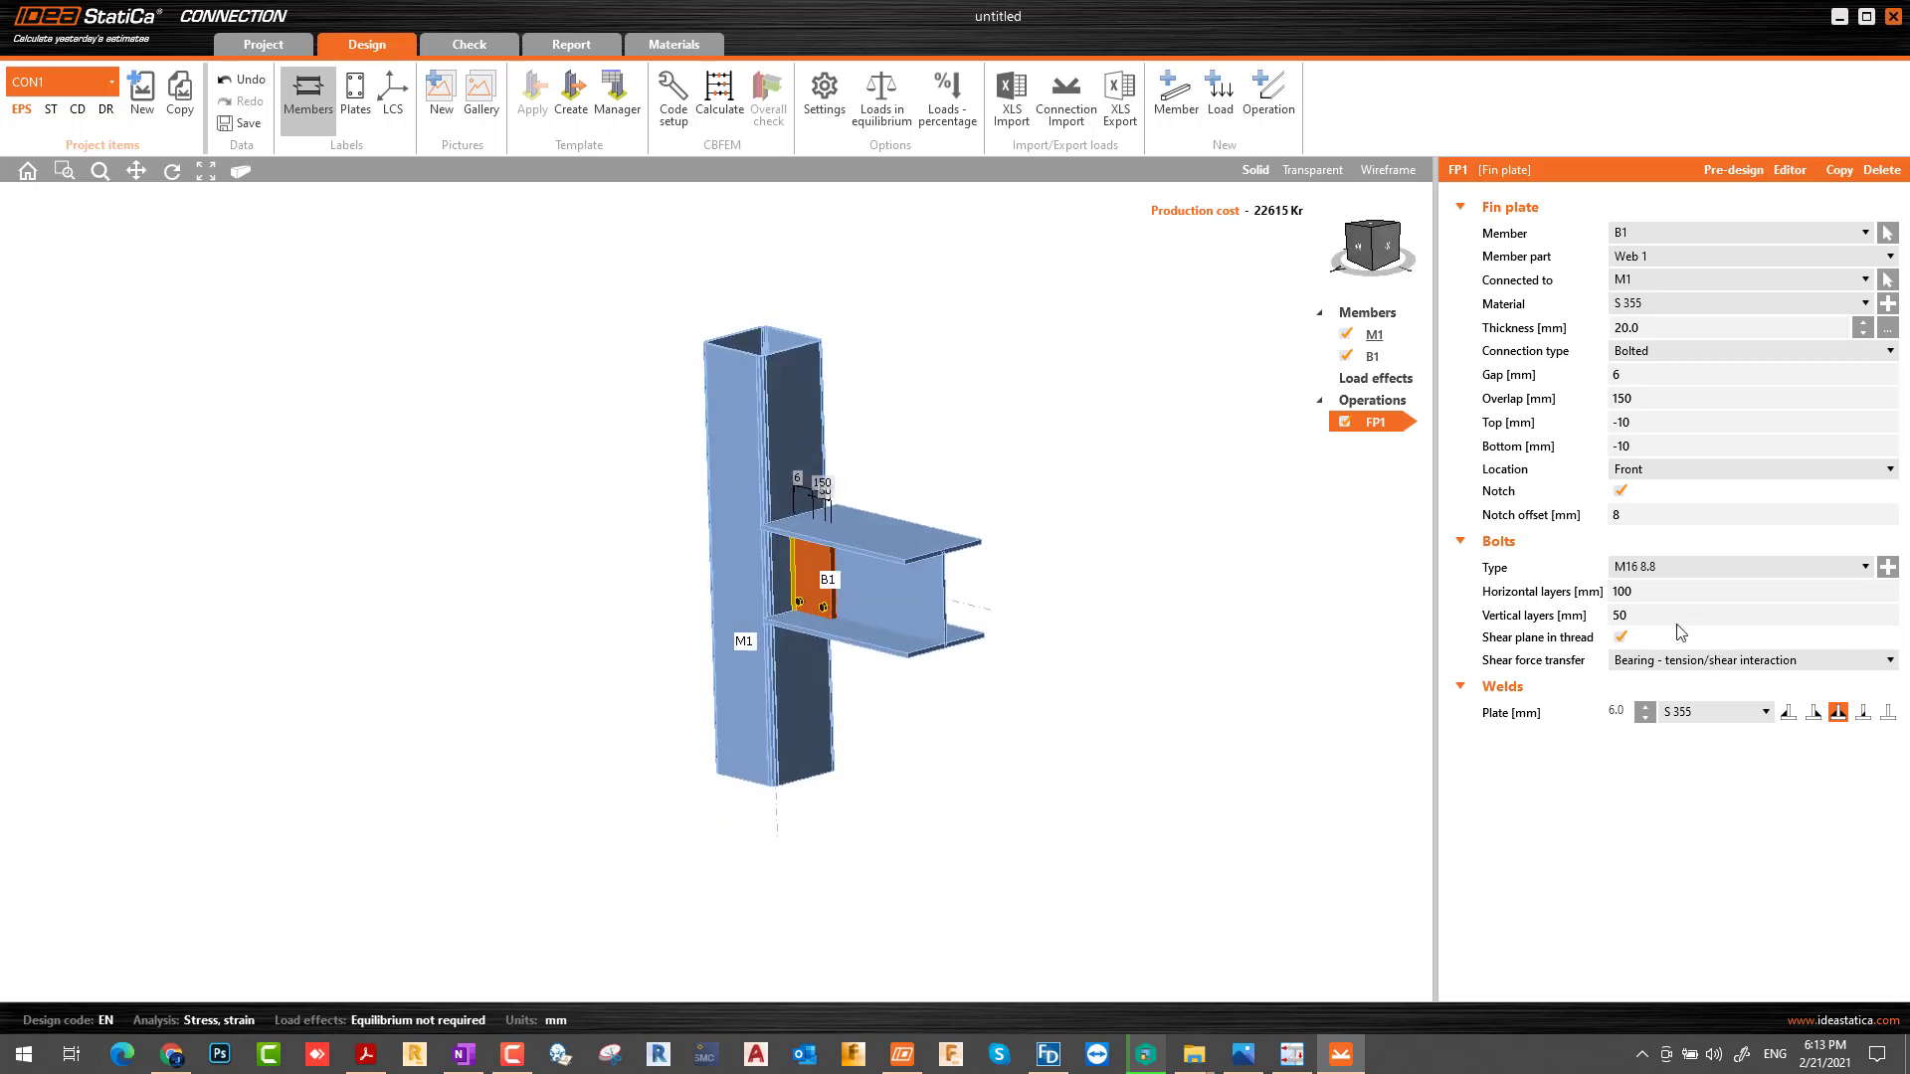
Rename the column member M1 as C1
{"action": "left_click", "coordinate": [1372, 356]}
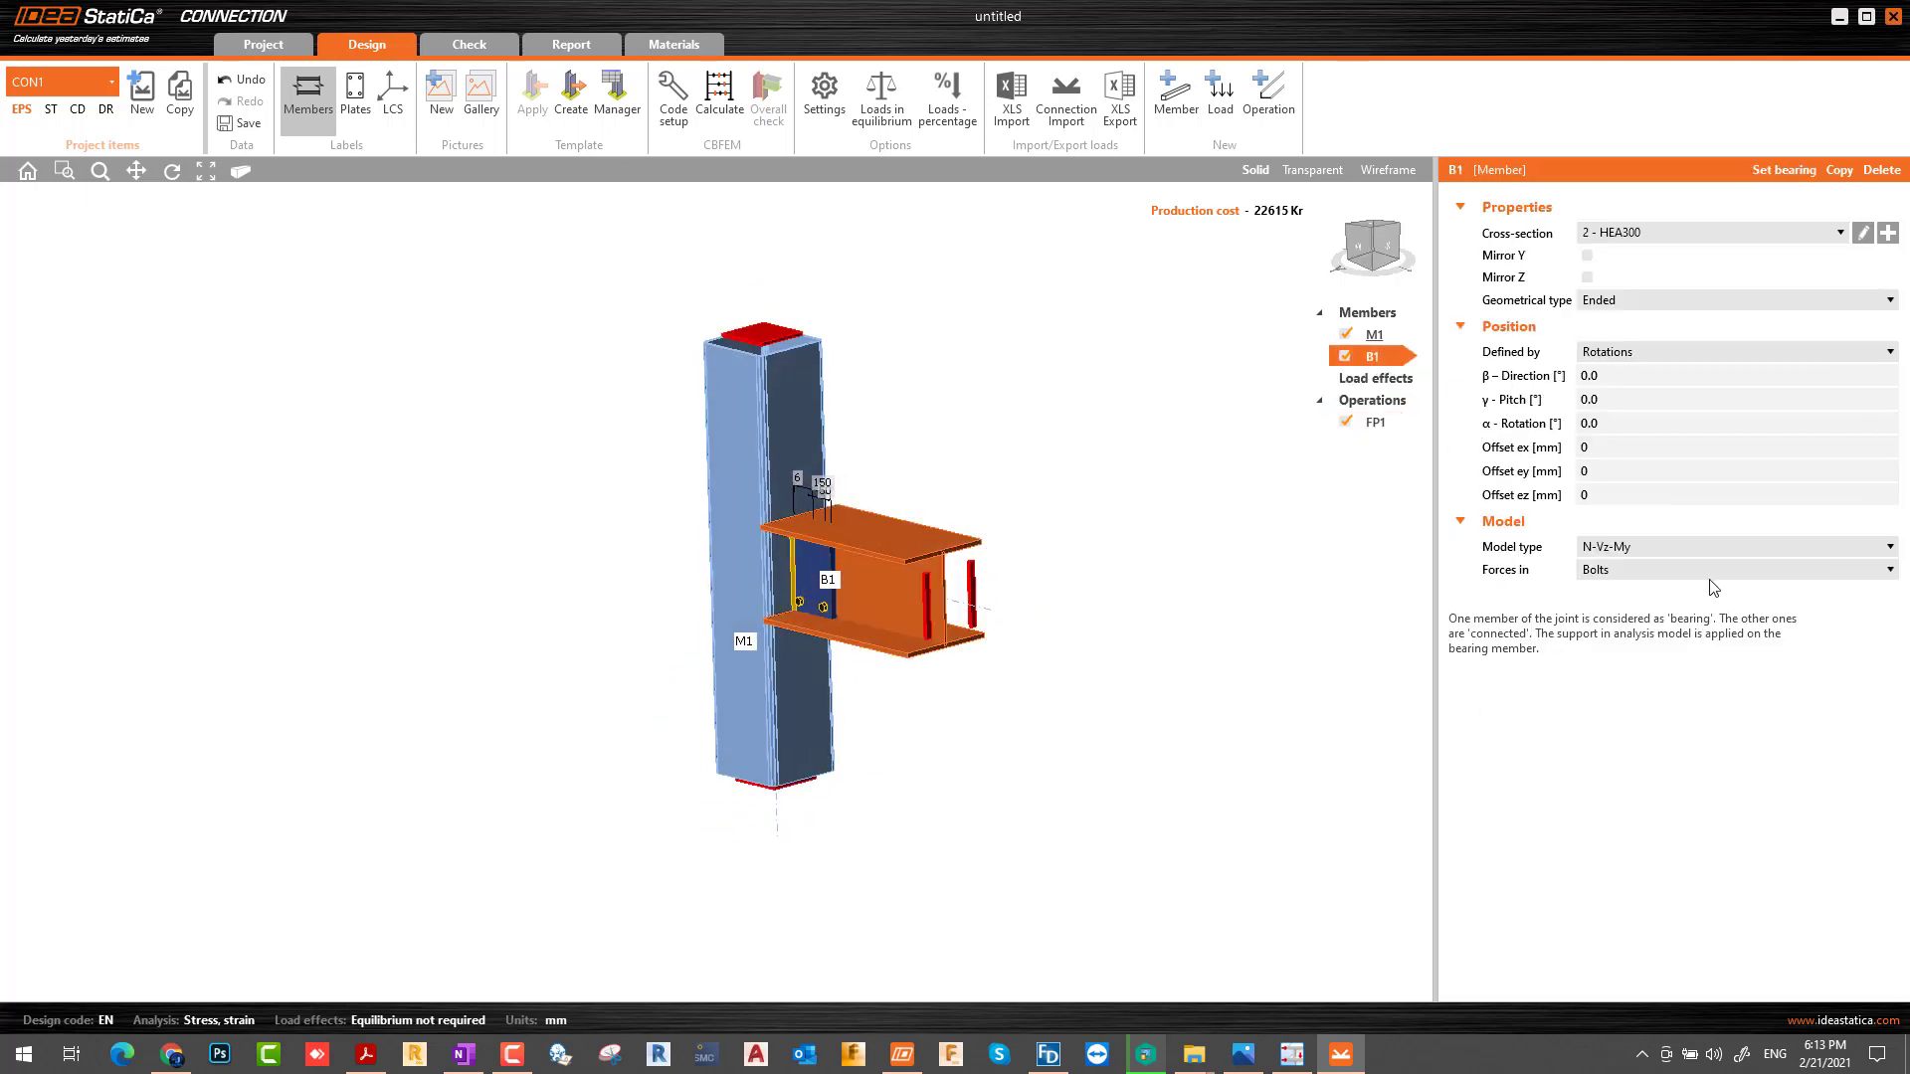
{"action": "left_click", "coordinate": [1375, 338]}
{"action": "right_click", "coordinate": [1374, 336]}
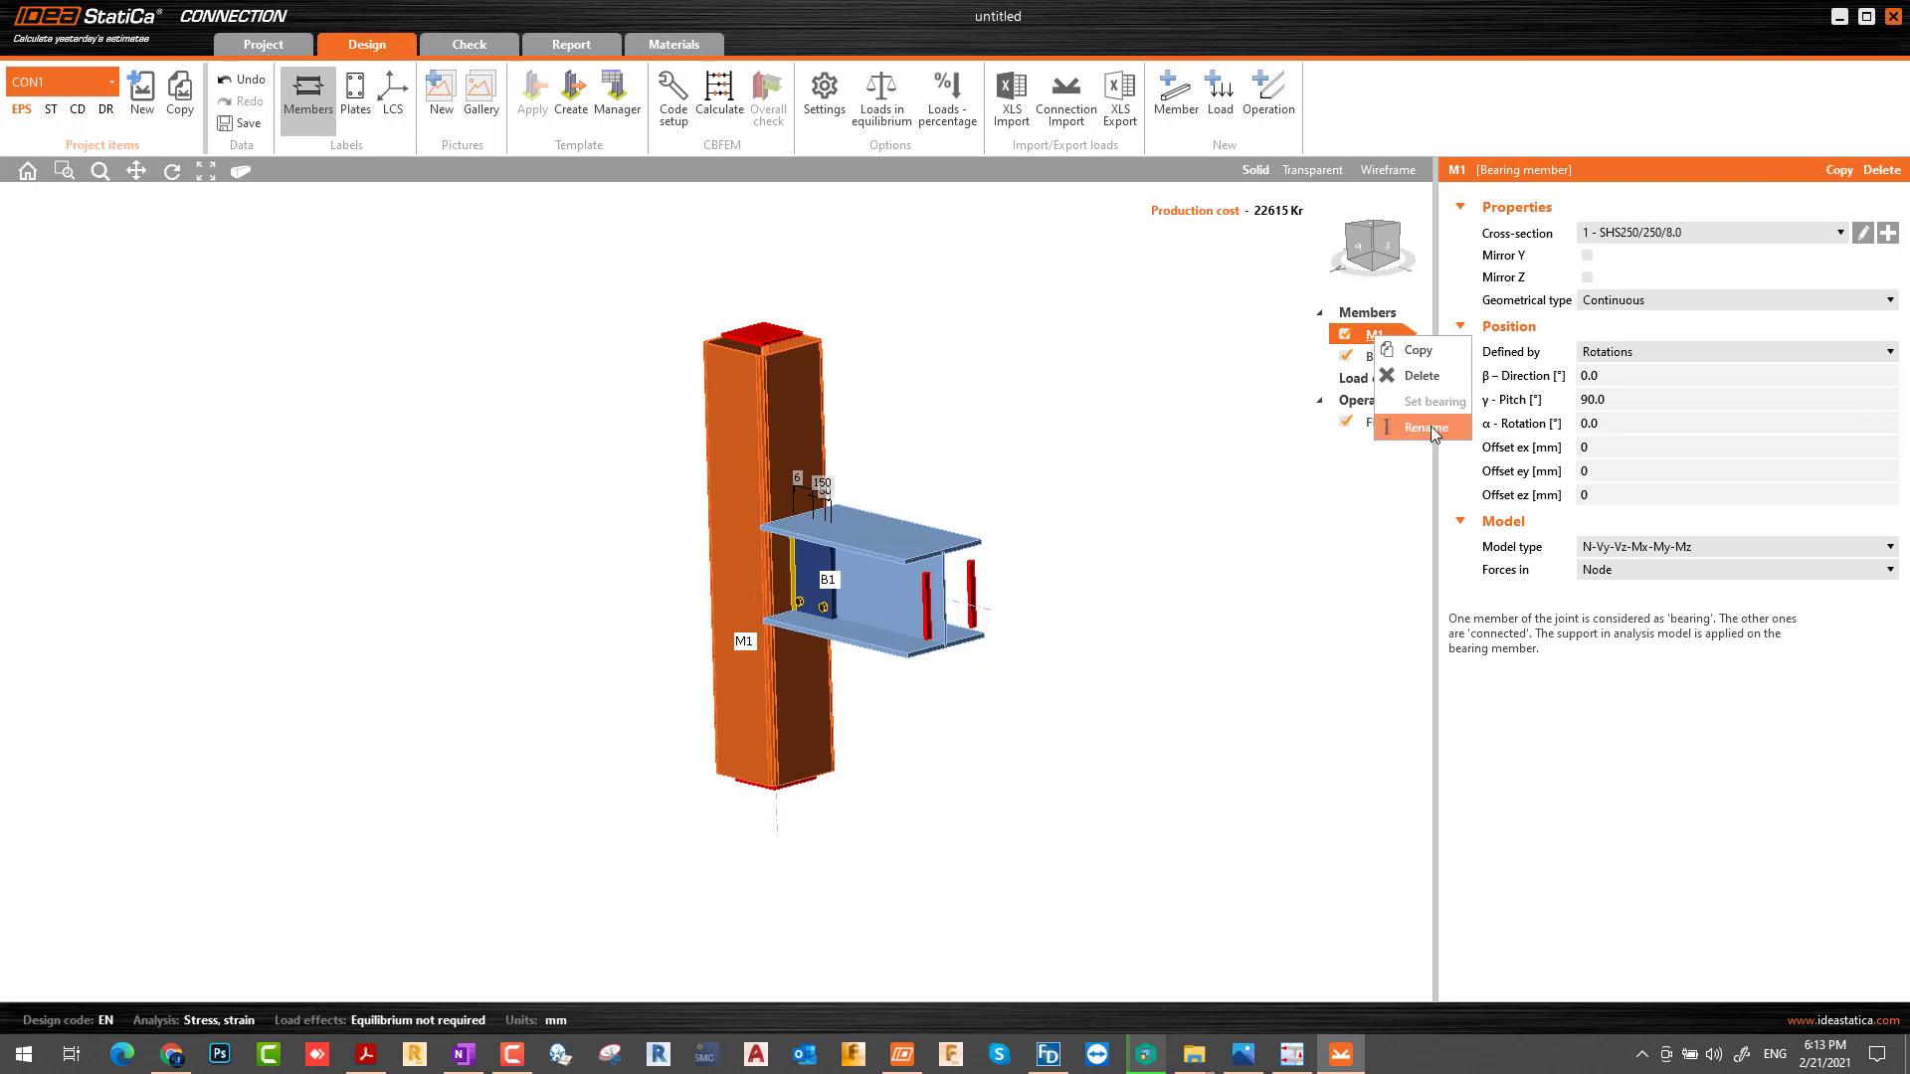
{"action": "left_click", "coordinate": [1427, 428]}
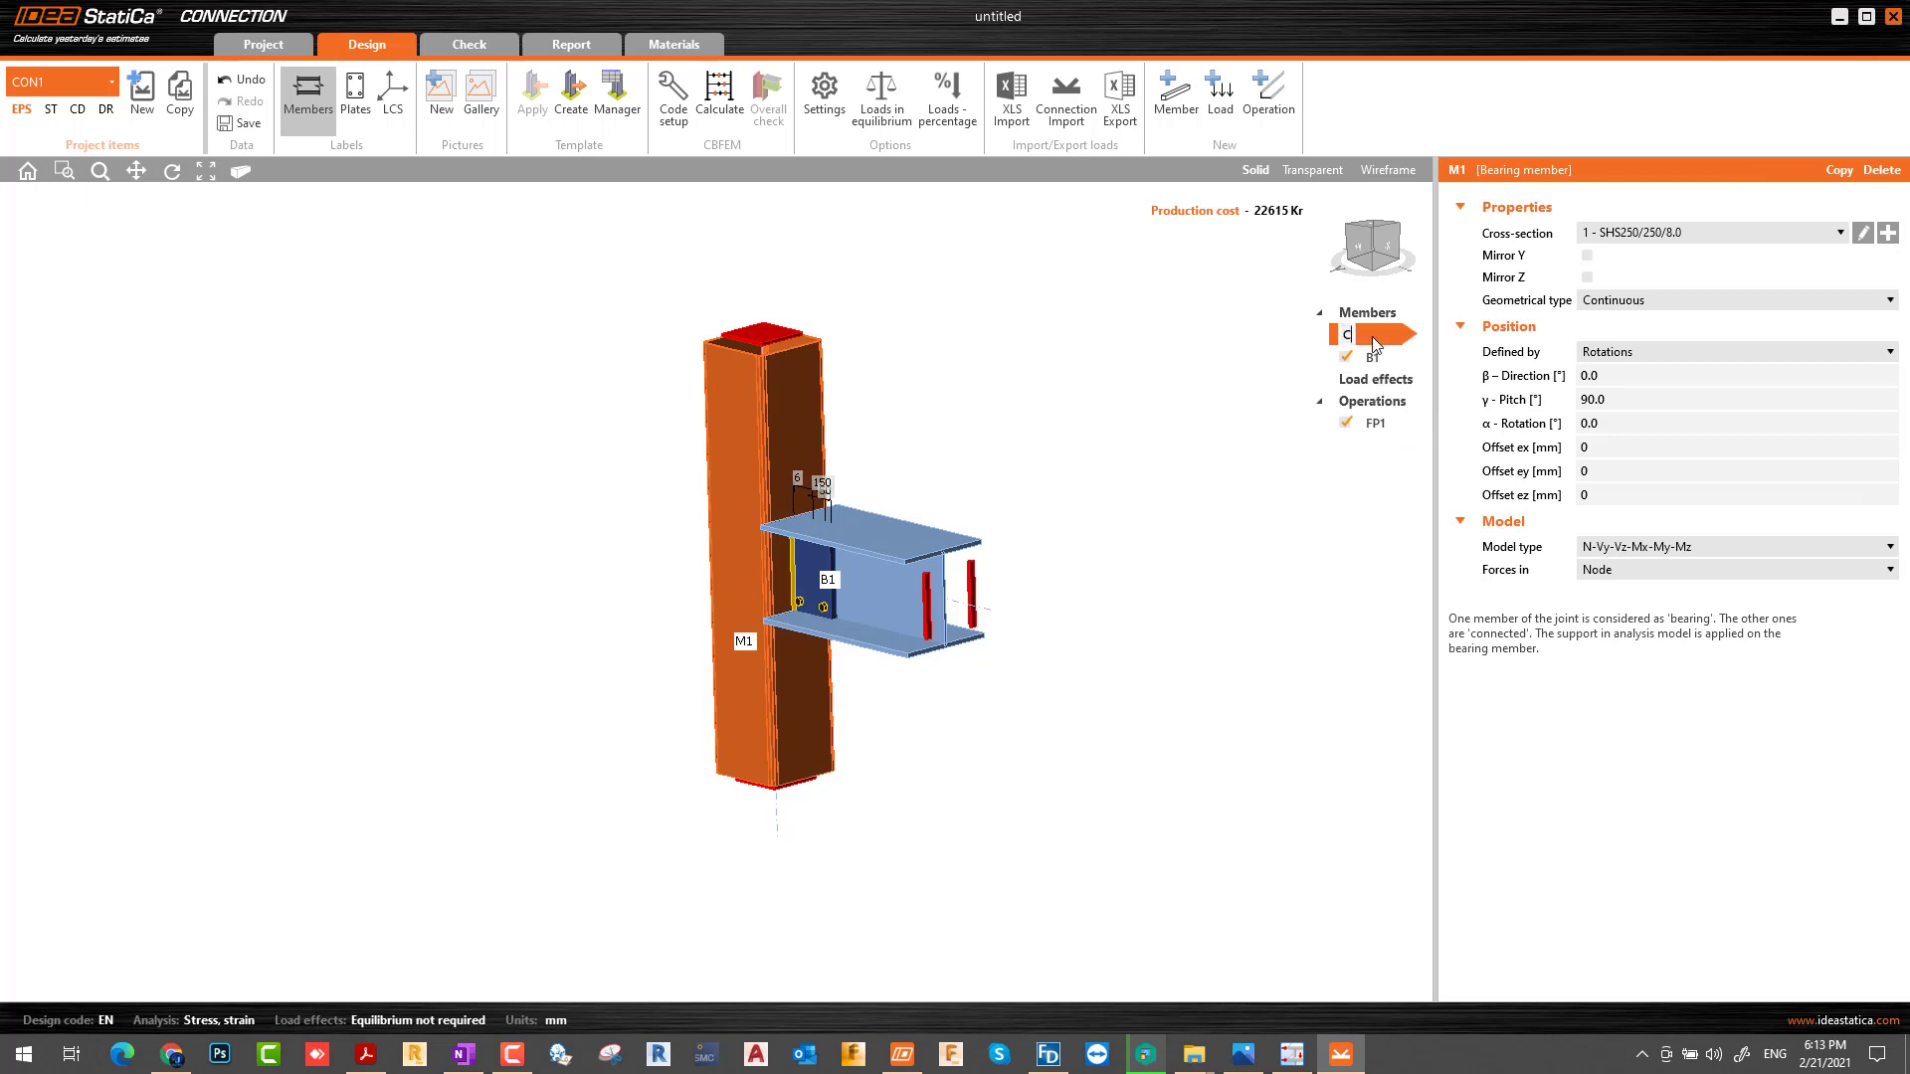
{"action": "type", "text": "C1"}
{"action": "scroll", "coordinate": [990, 444], "scroll_direction": "up", "scroll_amount": 3}
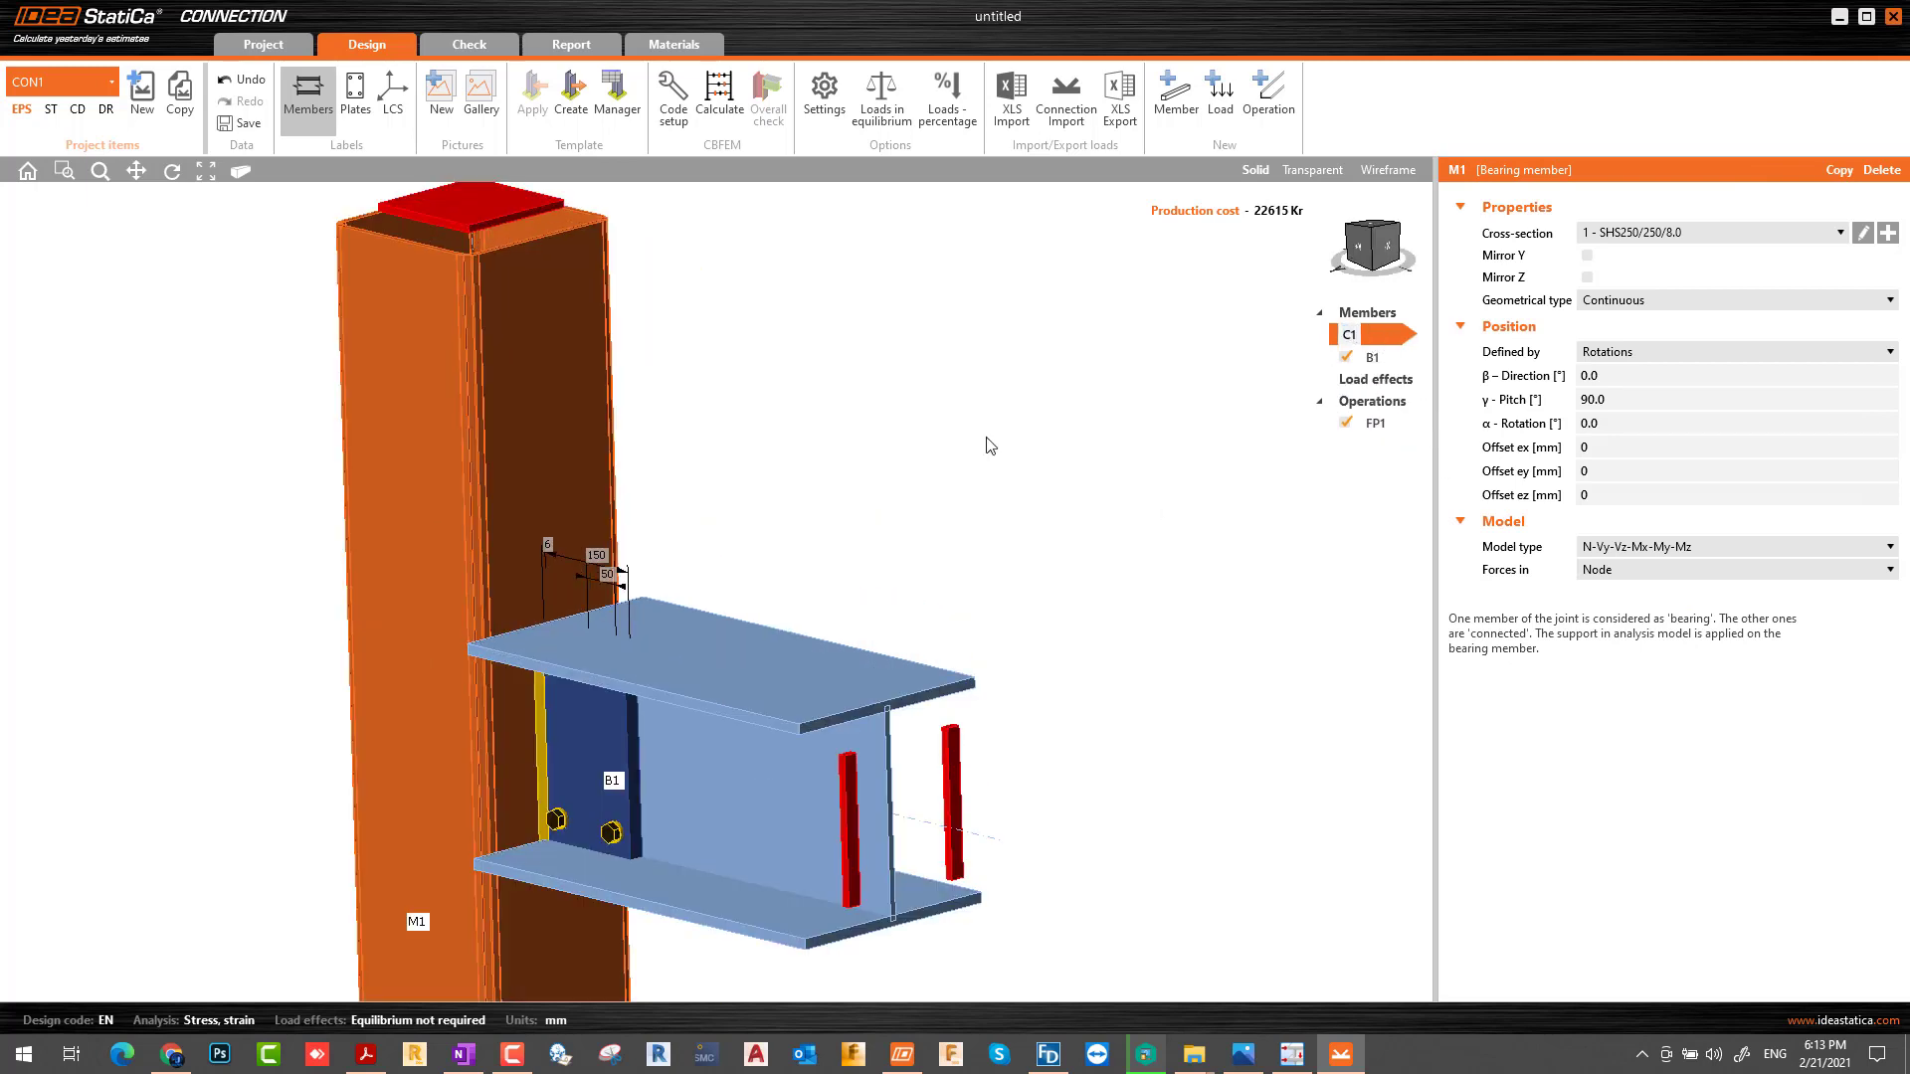
Switch the joint to stiffness analysis and set My of load effect LE1 at the end of beam B1 to 1 kNm
{"action": "scroll", "coordinate": [1075, 488], "scroll_direction": "down", "scroll_amount": 2}
{"action": "middle_click_drag", "start_coordinate": [1075, 489], "coordinate": [1061, 502]}
{"action": "scroll", "coordinate": [1034, 464], "scroll_direction": "up", "scroll_amount": 2}
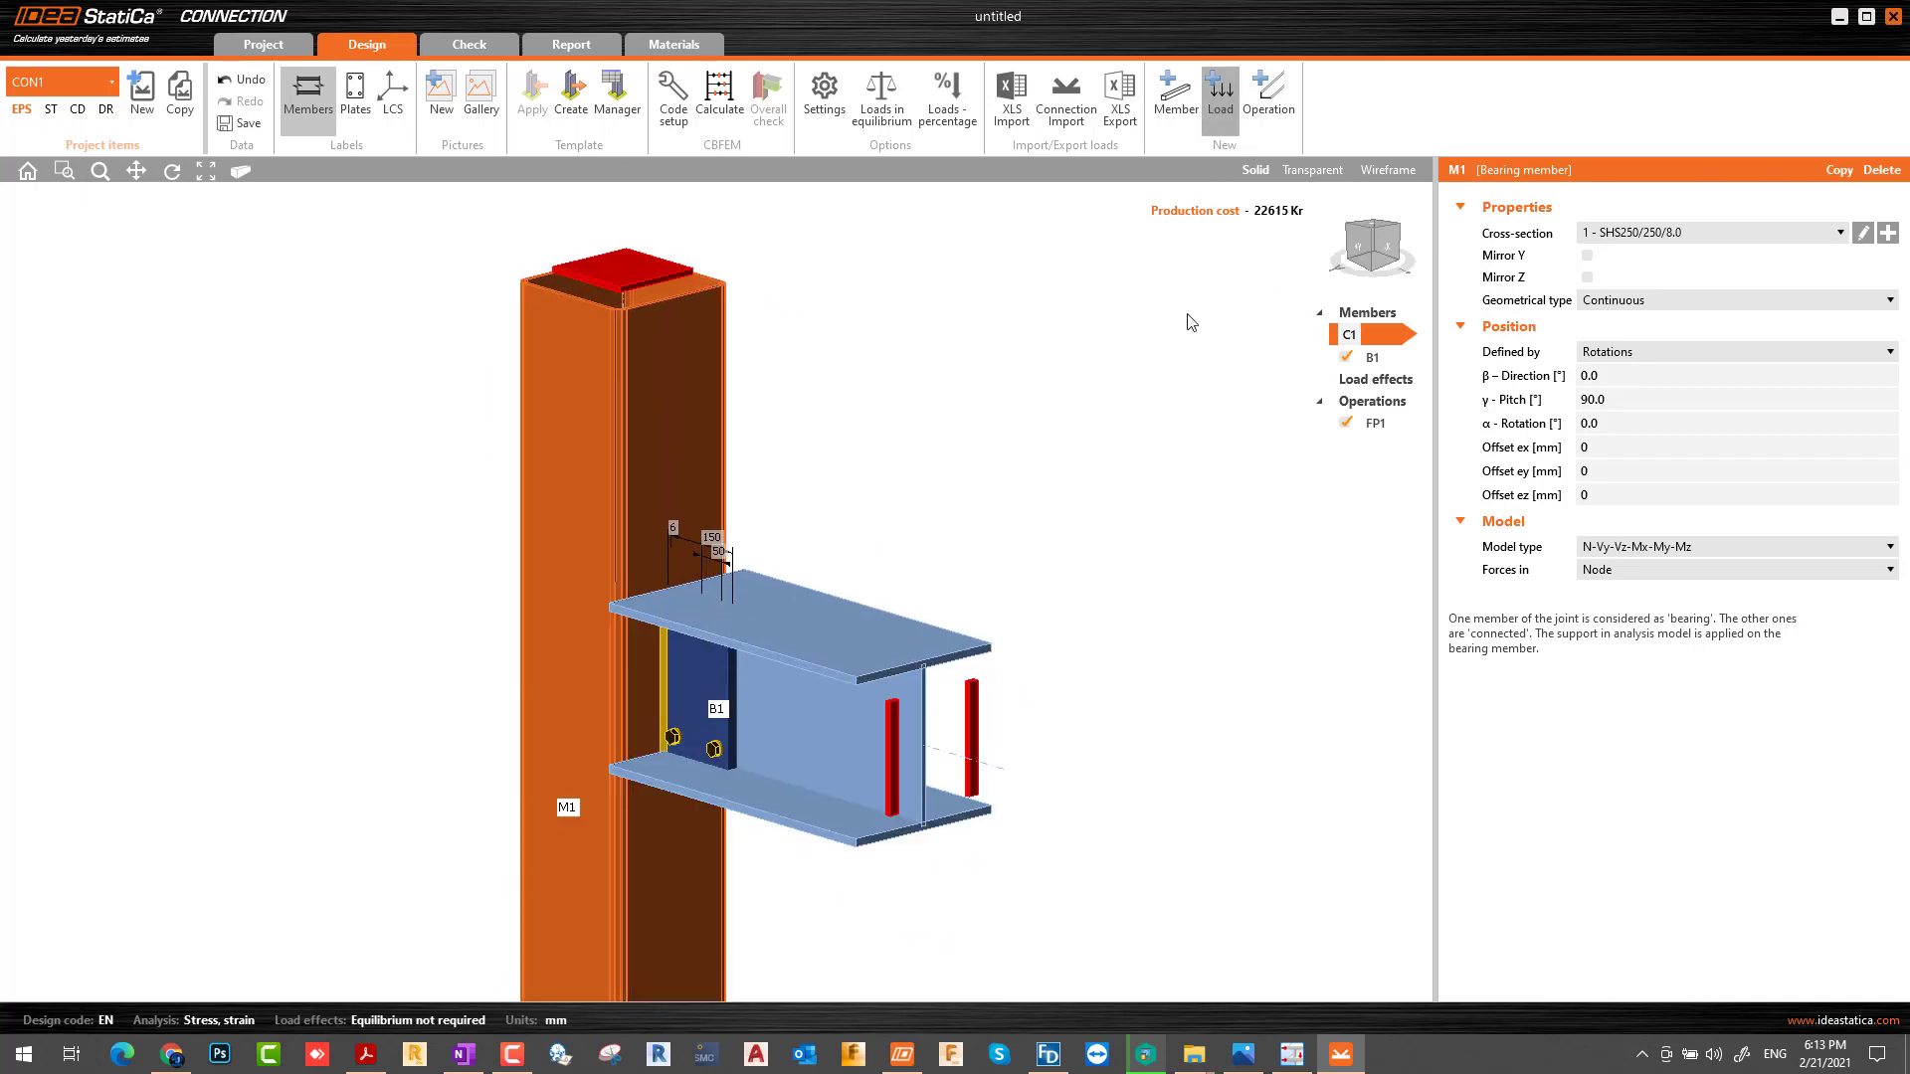
{"action": "left_click", "coordinate": [51, 110]}
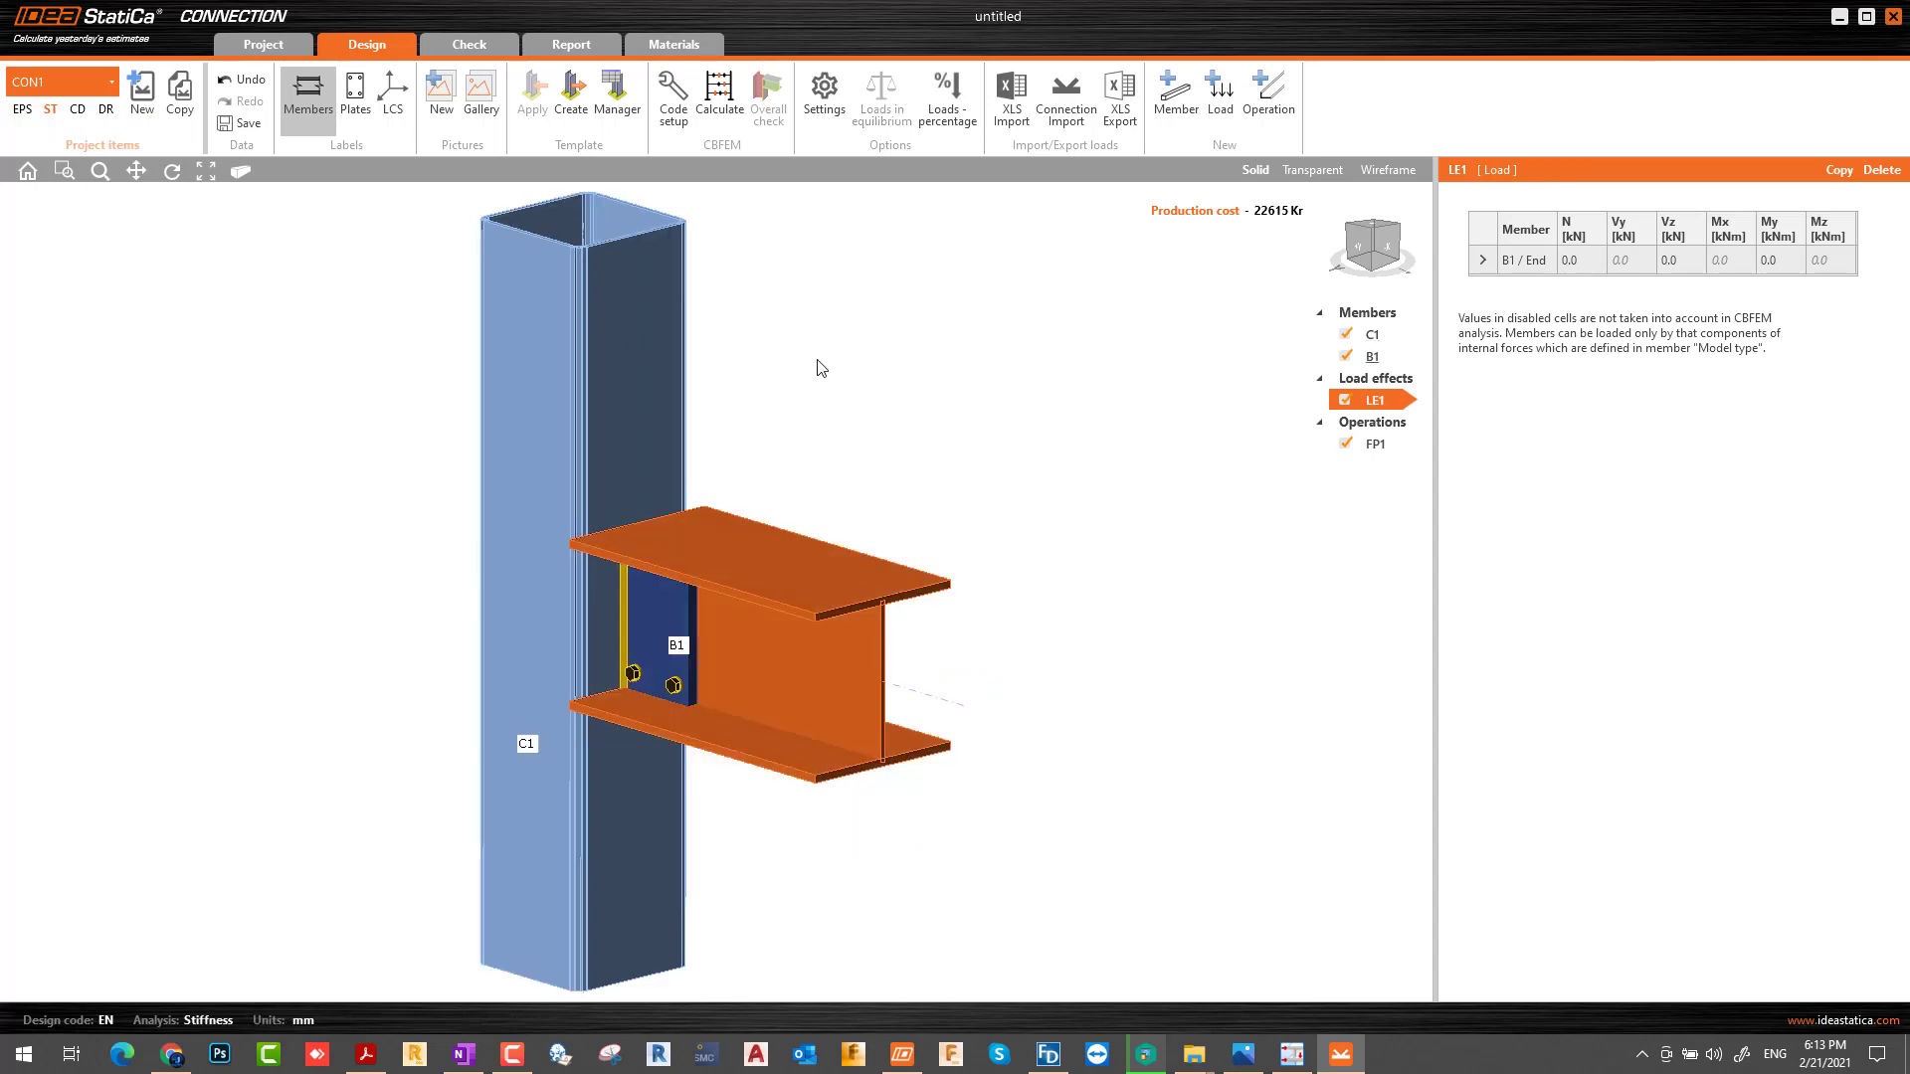
{"action": "left_click", "coordinate": [1779, 261]}
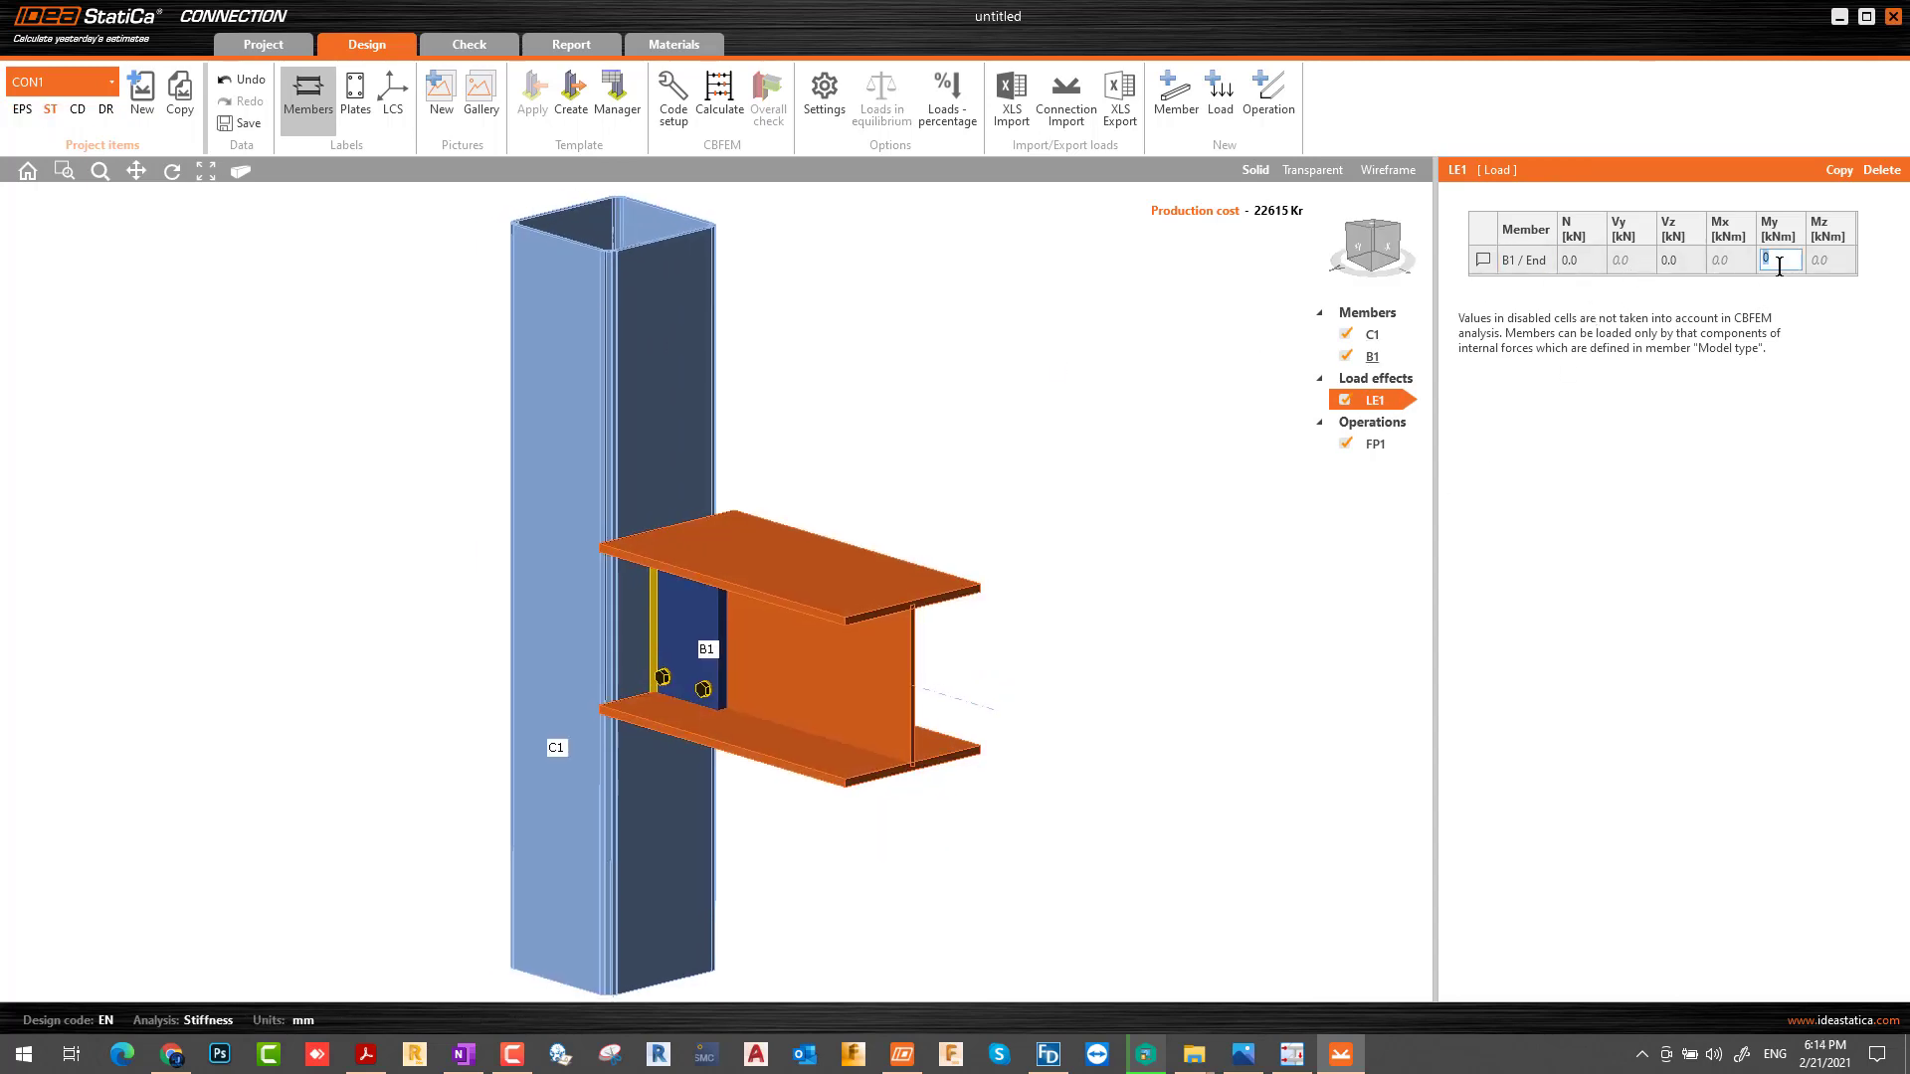
{"action": "type", "text": "1"}
Switch to FEM-Design and examine the beams' shear force under the ULS load combination
{"action": "left_click", "coordinate": [1680, 263]}
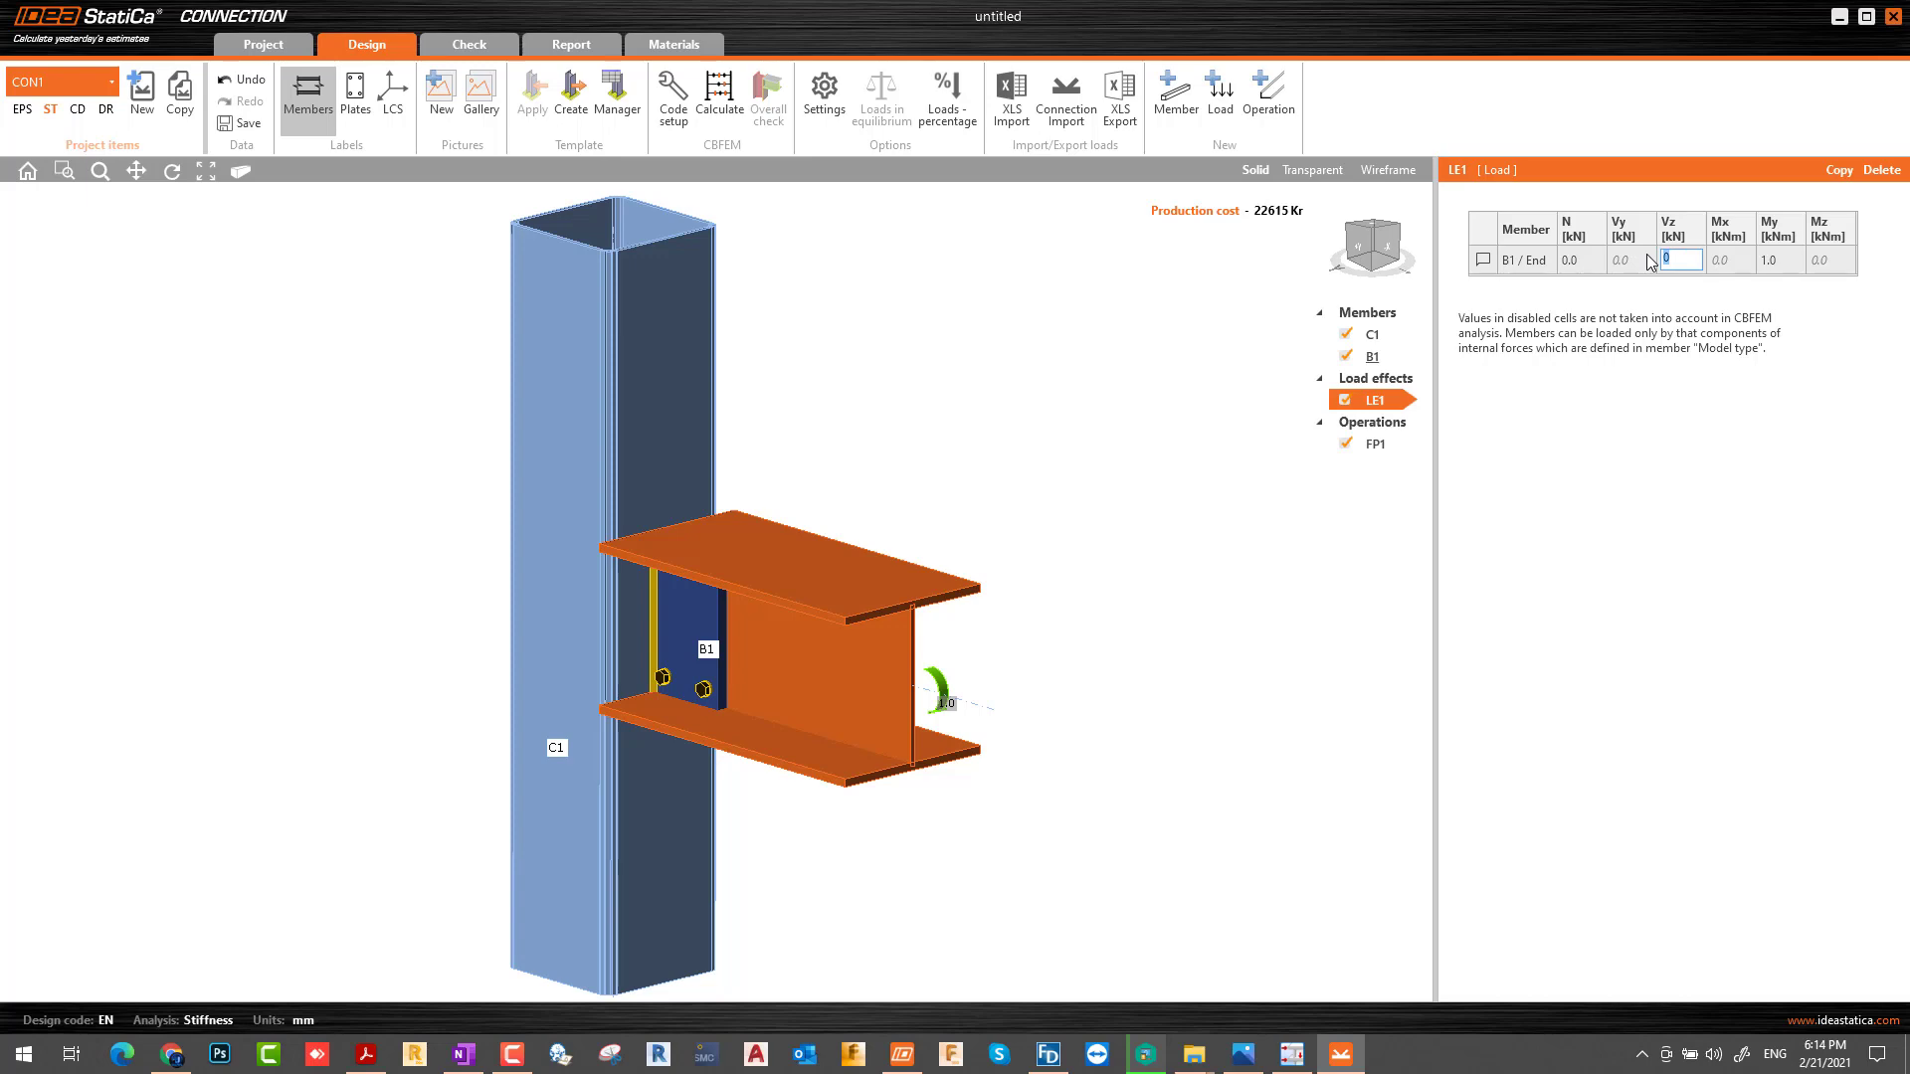
{"action": "left_click", "coordinate": [1291, 1055]}
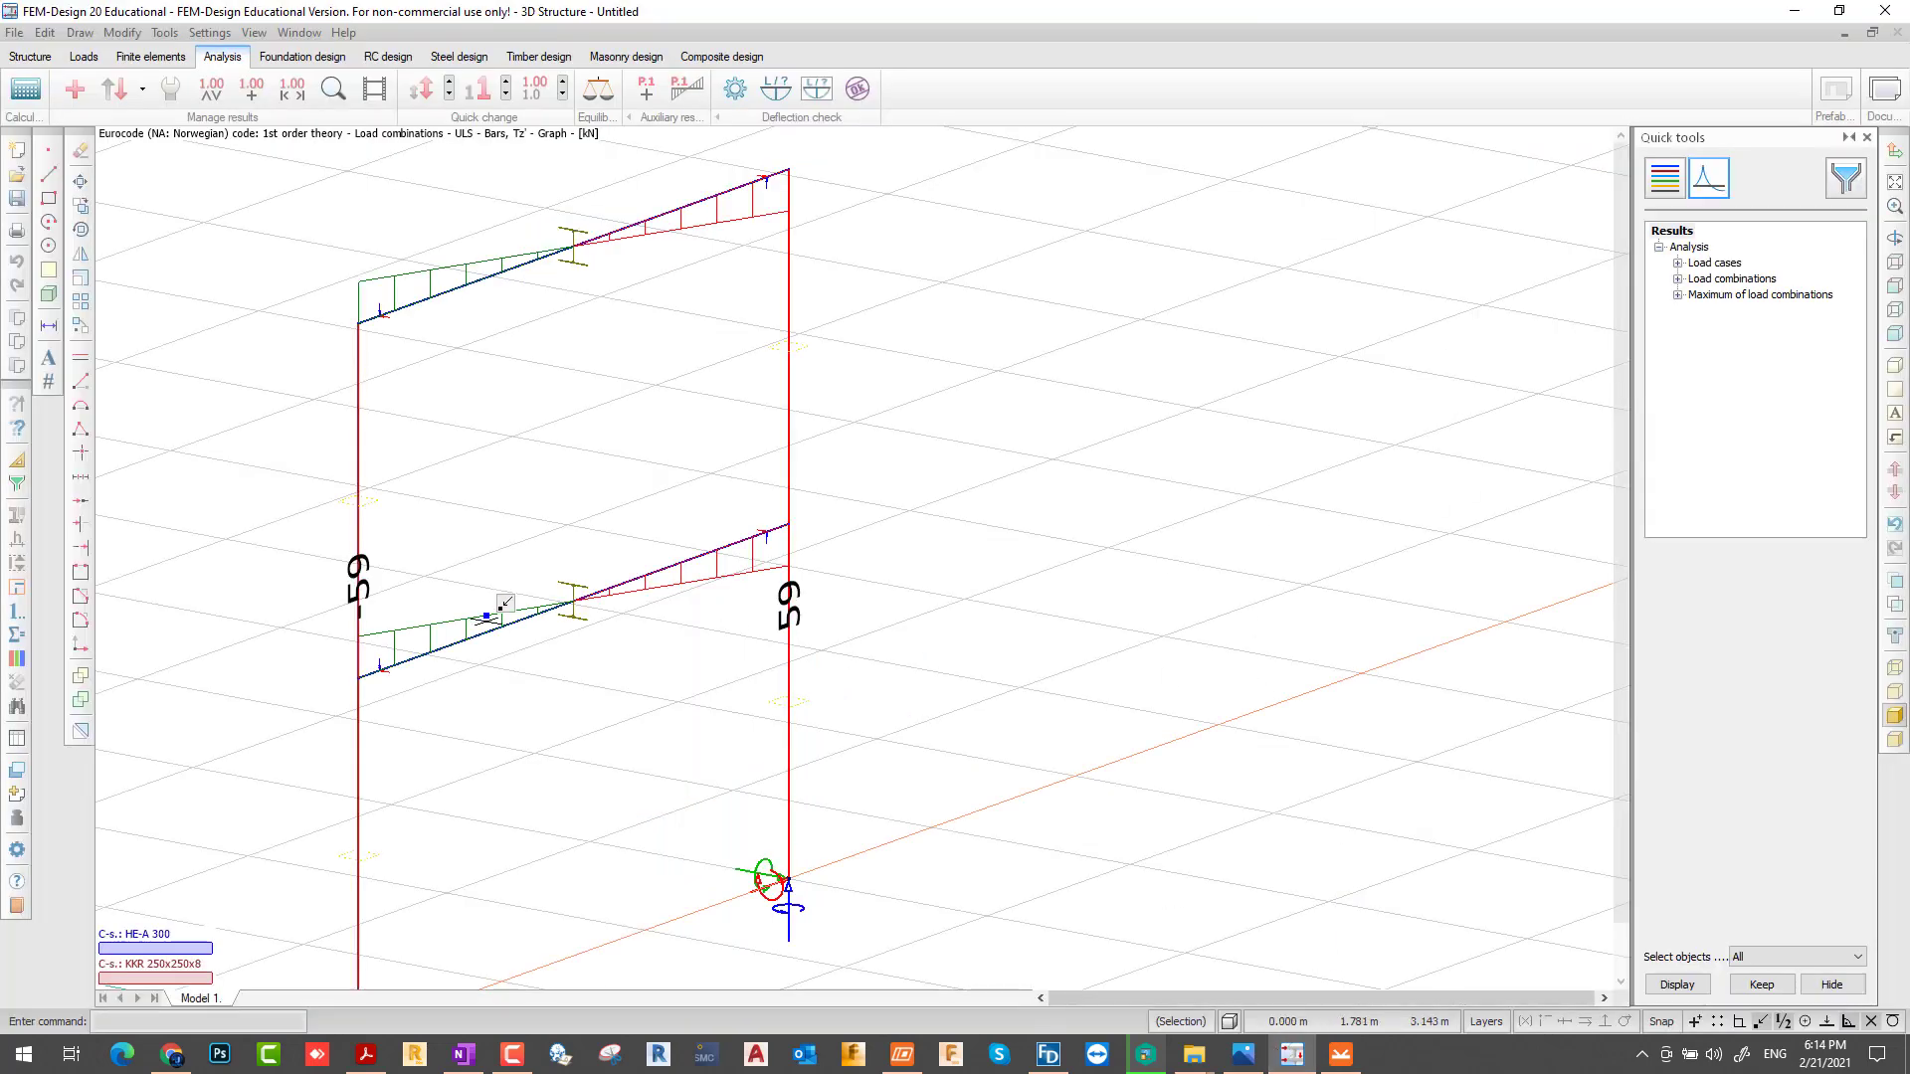
{"action": "left_click", "coordinate": [1677, 279]}
{"action": "left_click", "coordinate": [1697, 342]}
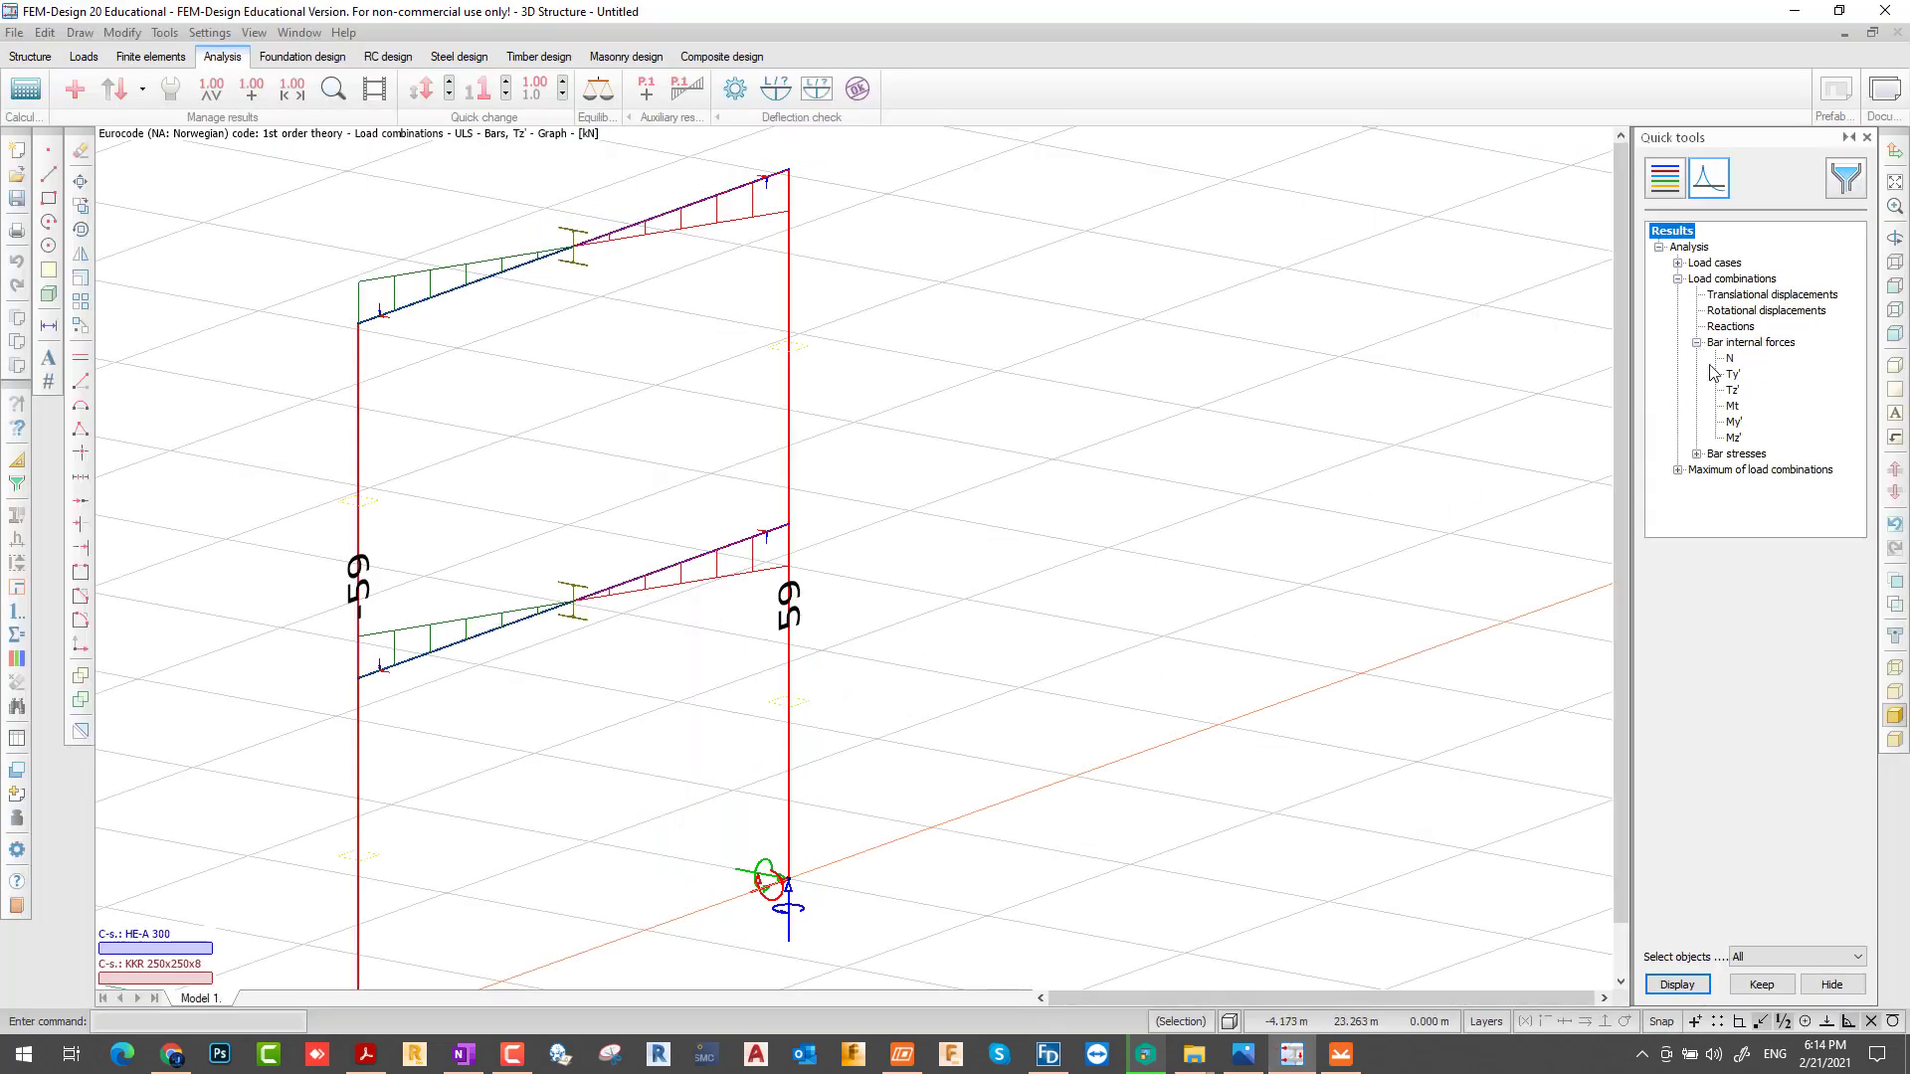
{"action": "left_click", "coordinate": [1734, 391]}
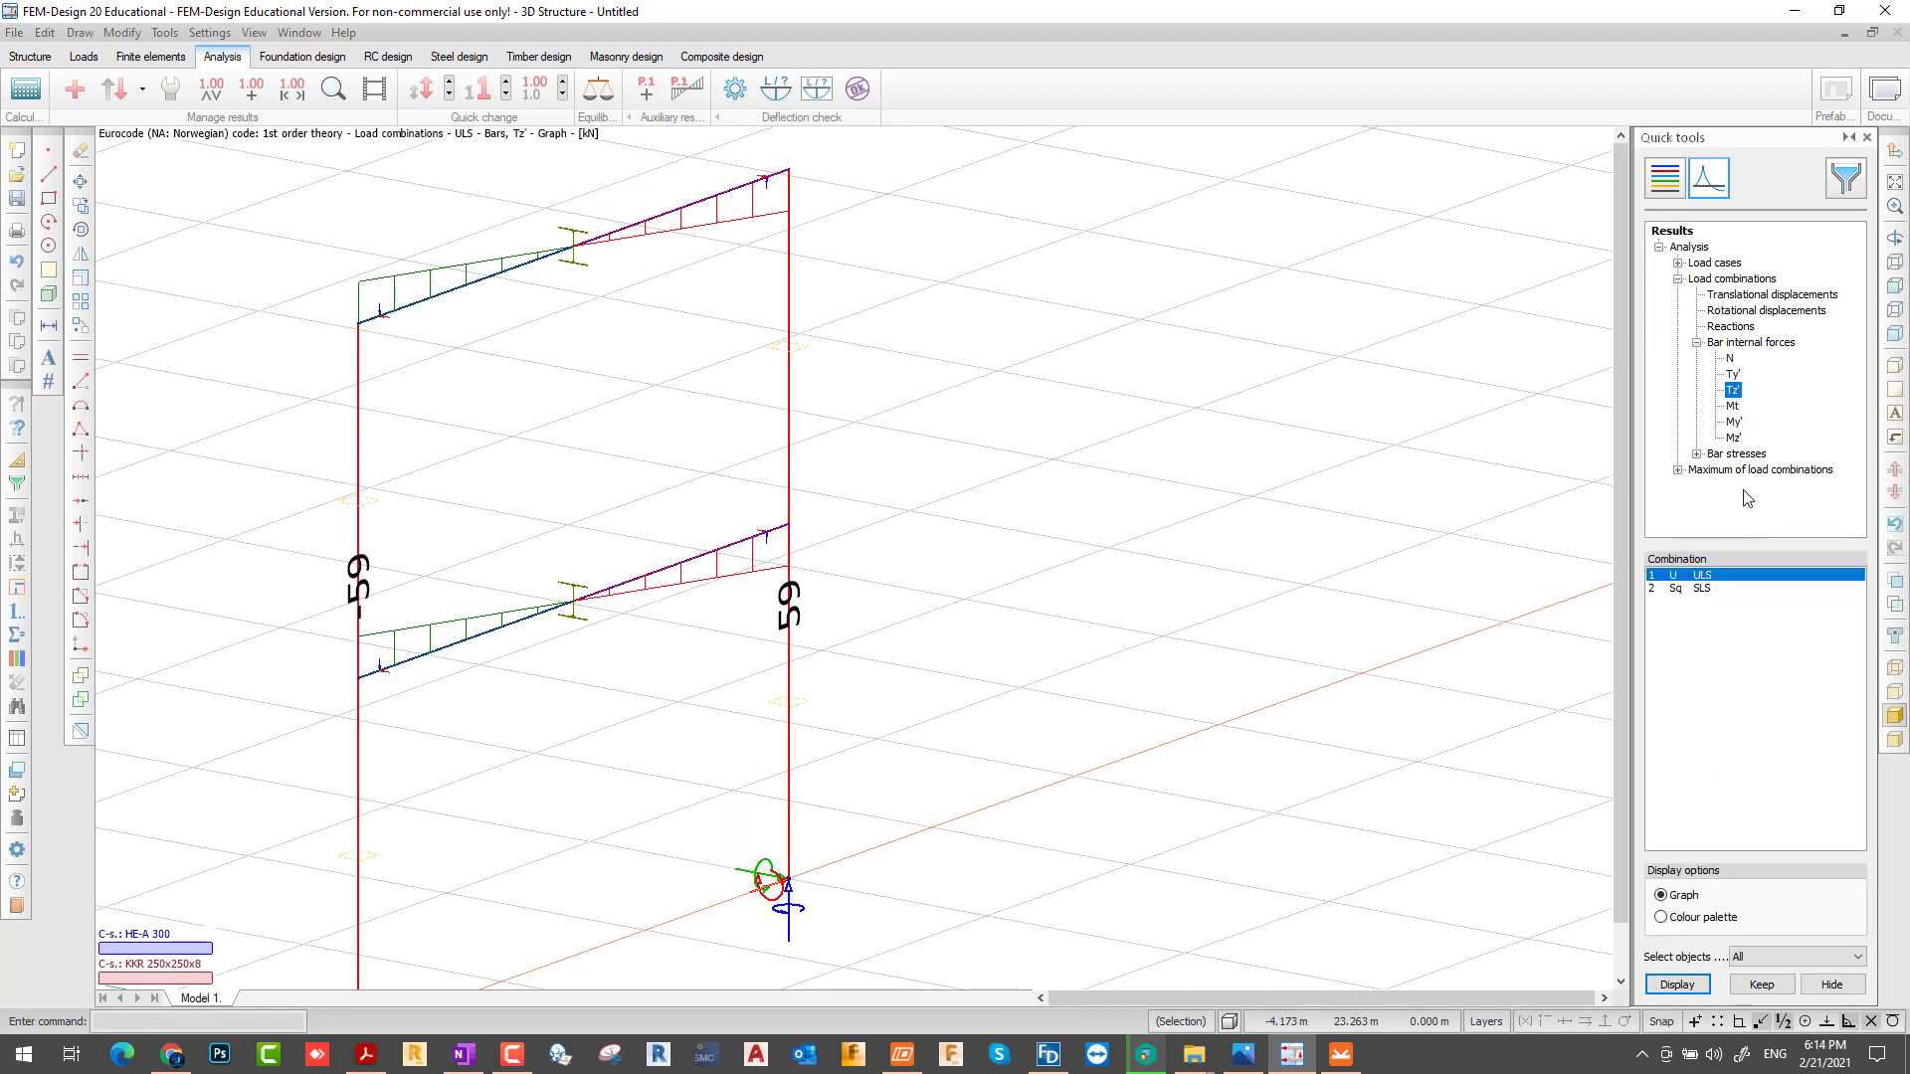
{"action": "left_click", "coordinate": [1735, 377]}
{"action": "left_click", "coordinate": [1679, 985]}
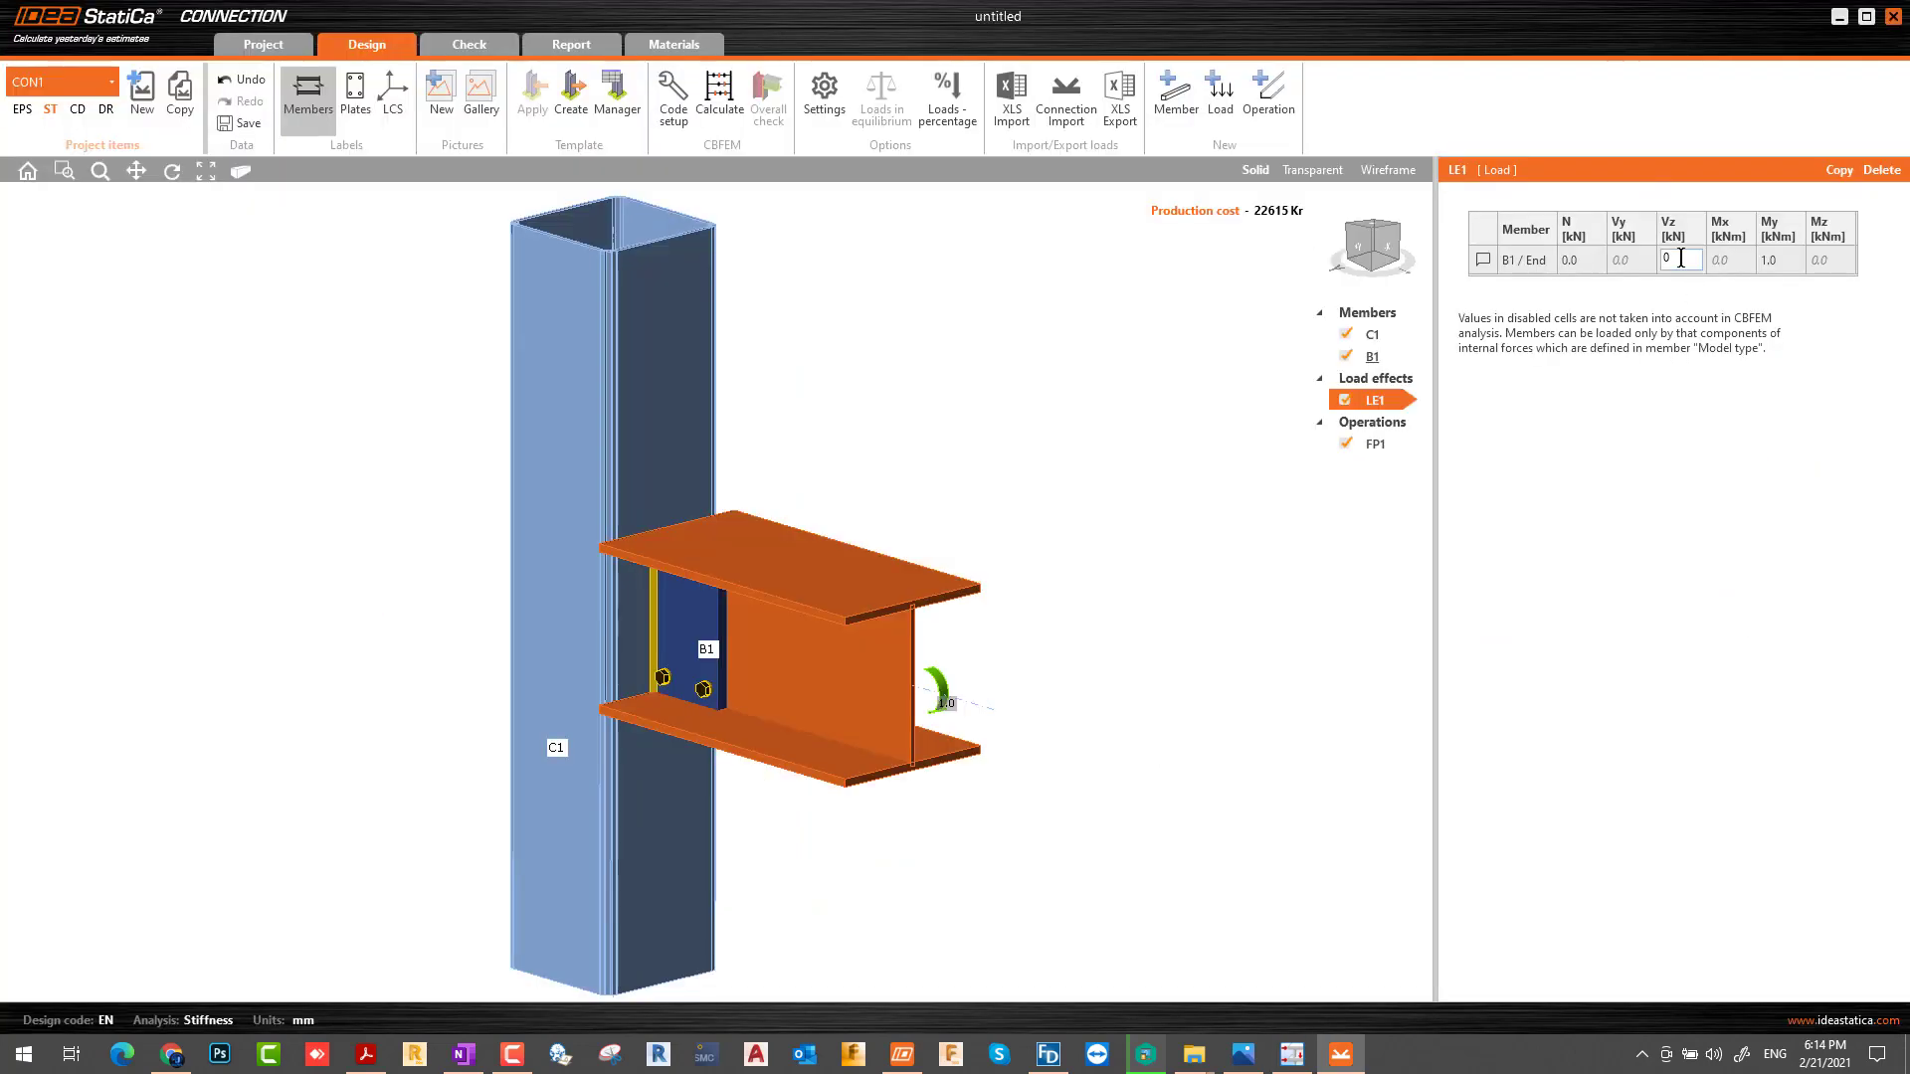
In IDEA StatiCa, set Vz to -59 kN and N to 1 kN for load effect LE1 at the end of beam B1
{"action": "double_click", "coordinate": [1680, 259]}
{"action": "type", "text": "-59"}
{"action": "double_click", "coordinate": [1582, 261]}
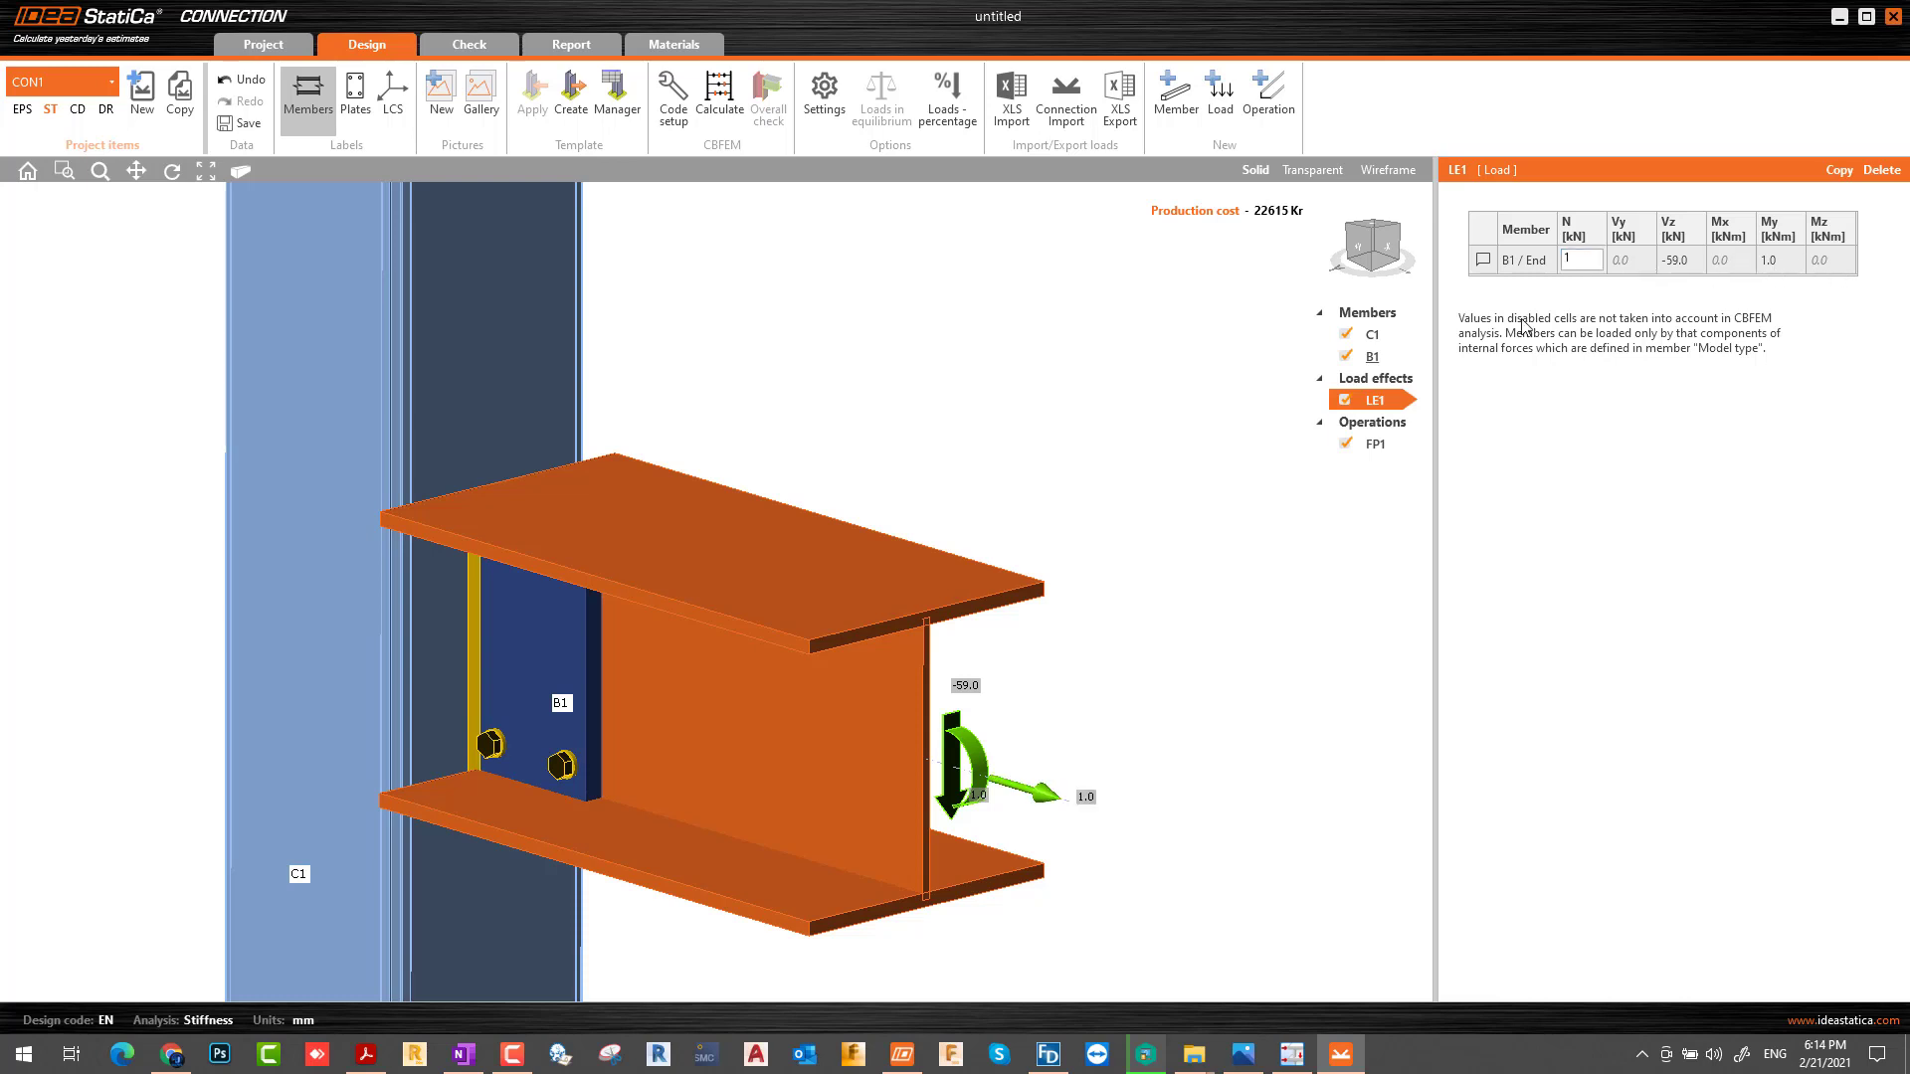
{"action": "scroll", "coordinate": [1081, 383], "scroll_direction": "down", "scroll_amount": 3}
{"action": "scroll", "coordinate": [1116, 516], "scroll_direction": "up", "scroll_amount": 1}
{"action": "scroll", "coordinate": [1116, 517], "scroll_direction": "down", "scroll_amount": 3}
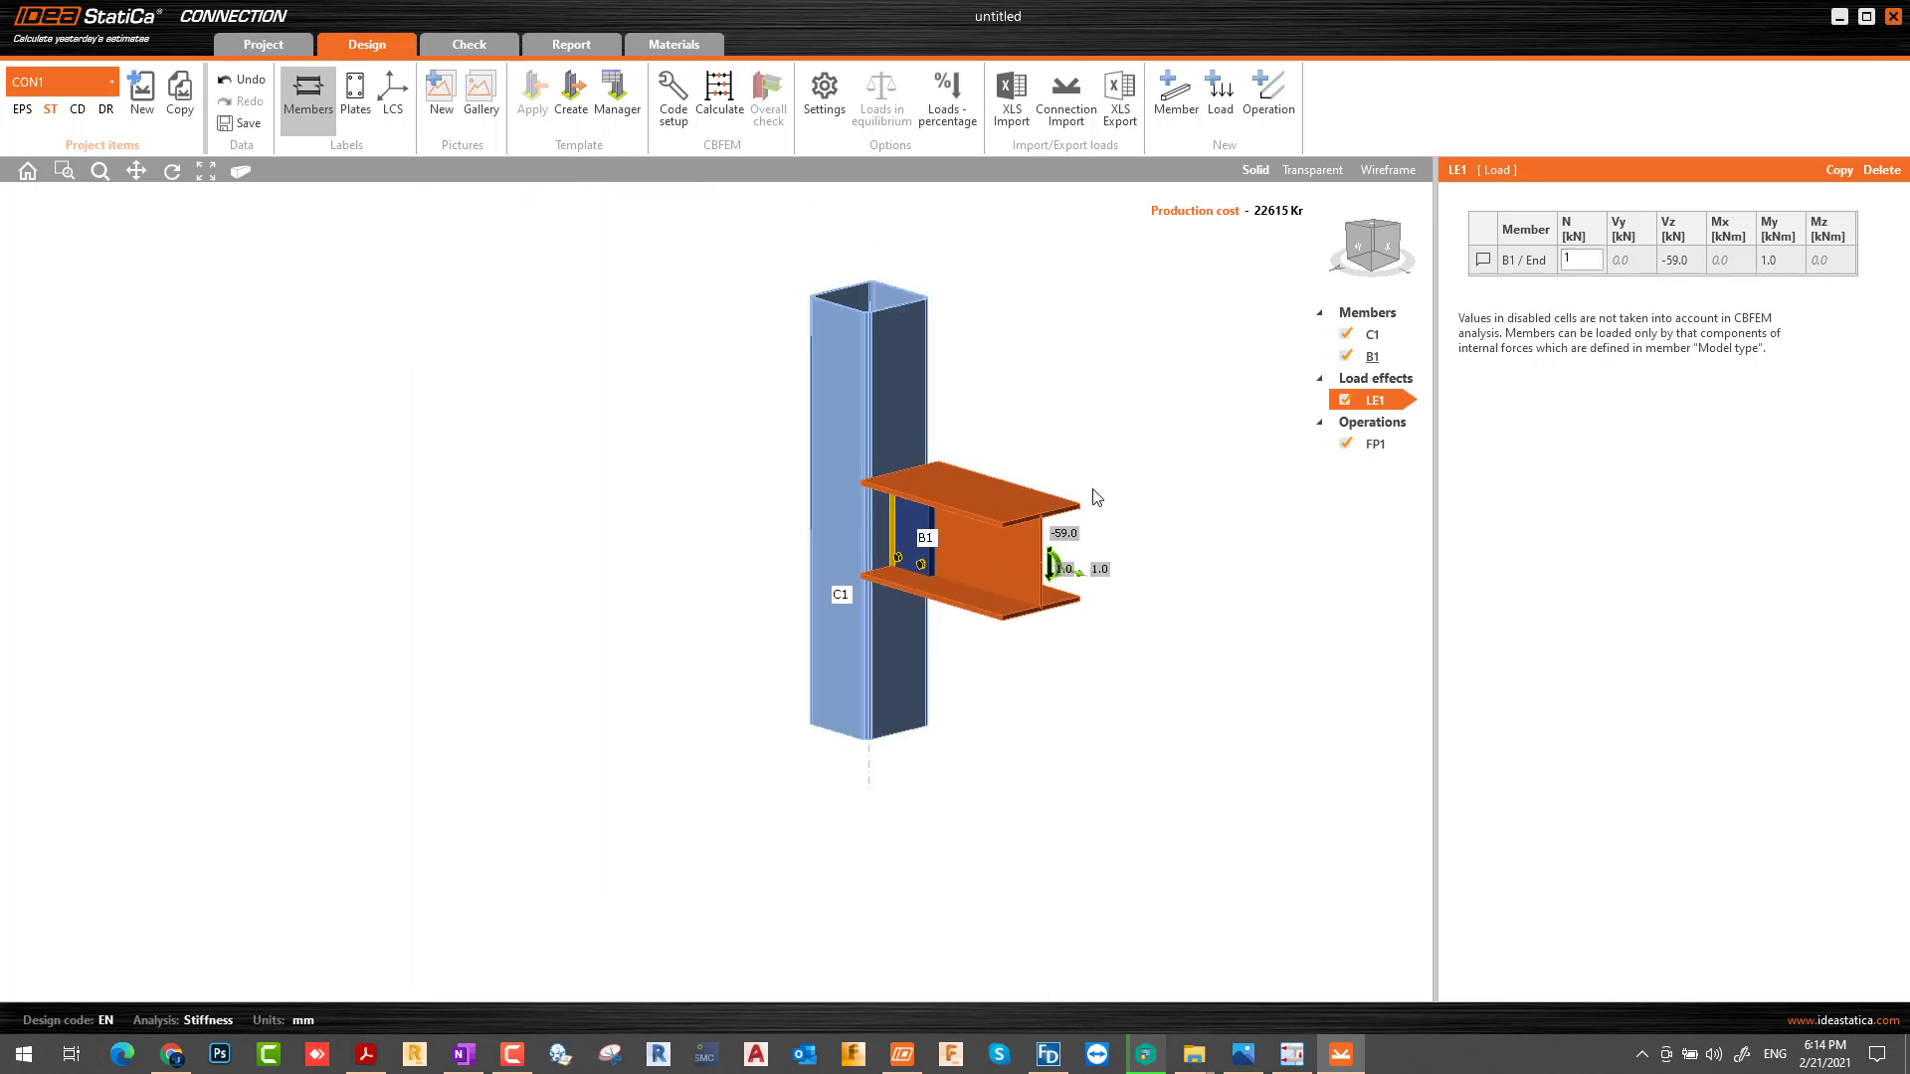
{"action": "scroll", "coordinate": [1026, 387], "scroll_direction": "up", "scroll_amount": 1}
{"action": "middle_click_drag", "start_coordinate": [1027, 387], "coordinate": [954, 396]}
{"action": "scroll", "coordinate": [954, 396], "scroll_direction": "down", "scroll_amount": 1}
{"action": "scroll", "coordinate": [966, 444], "scroll_direction": "up", "scroll_amount": 2}
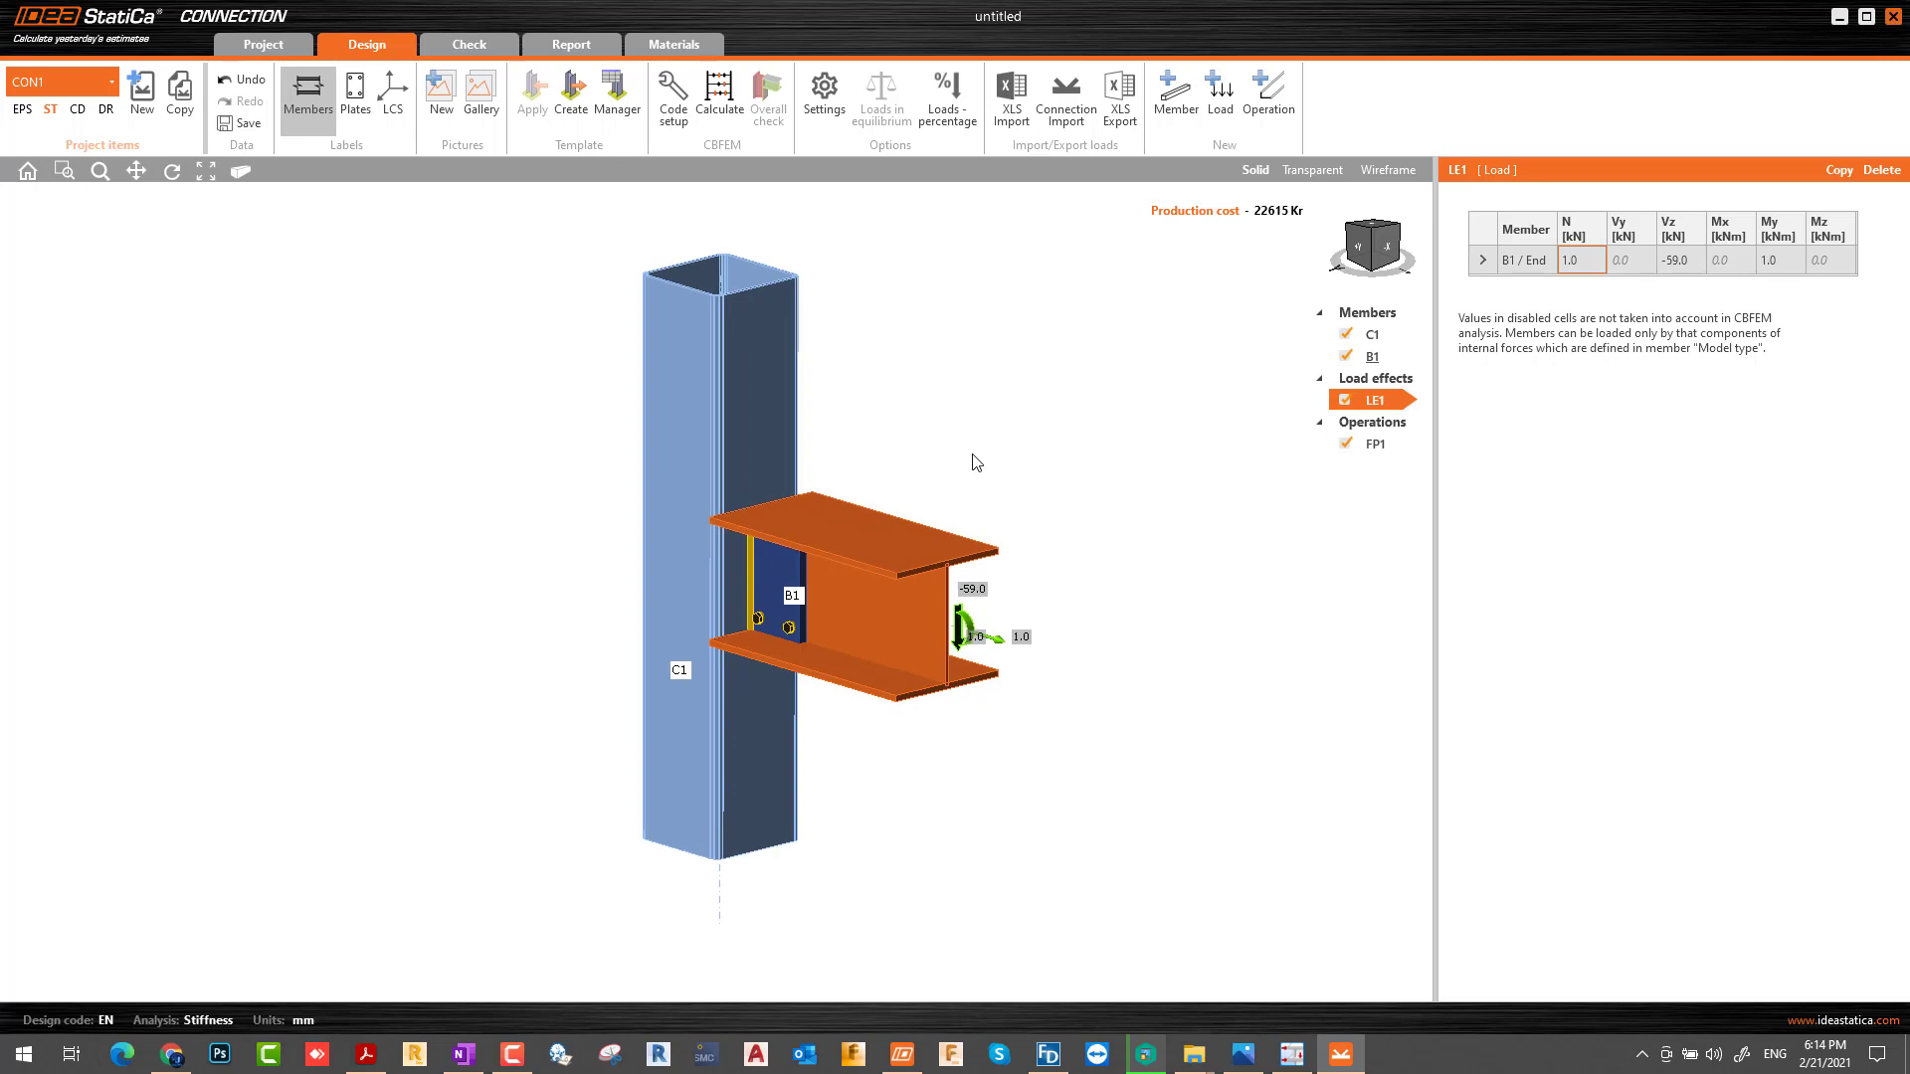
Set the horizontal bolt layers of fin plate operation FP1 to 80 mm
{"action": "right_click_drag", "start_coordinate": [976, 461], "coordinate": [833, 356]}
{"action": "scroll", "coordinate": [834, 356], "scroll_direction": "up", "scroll_amount": 1}
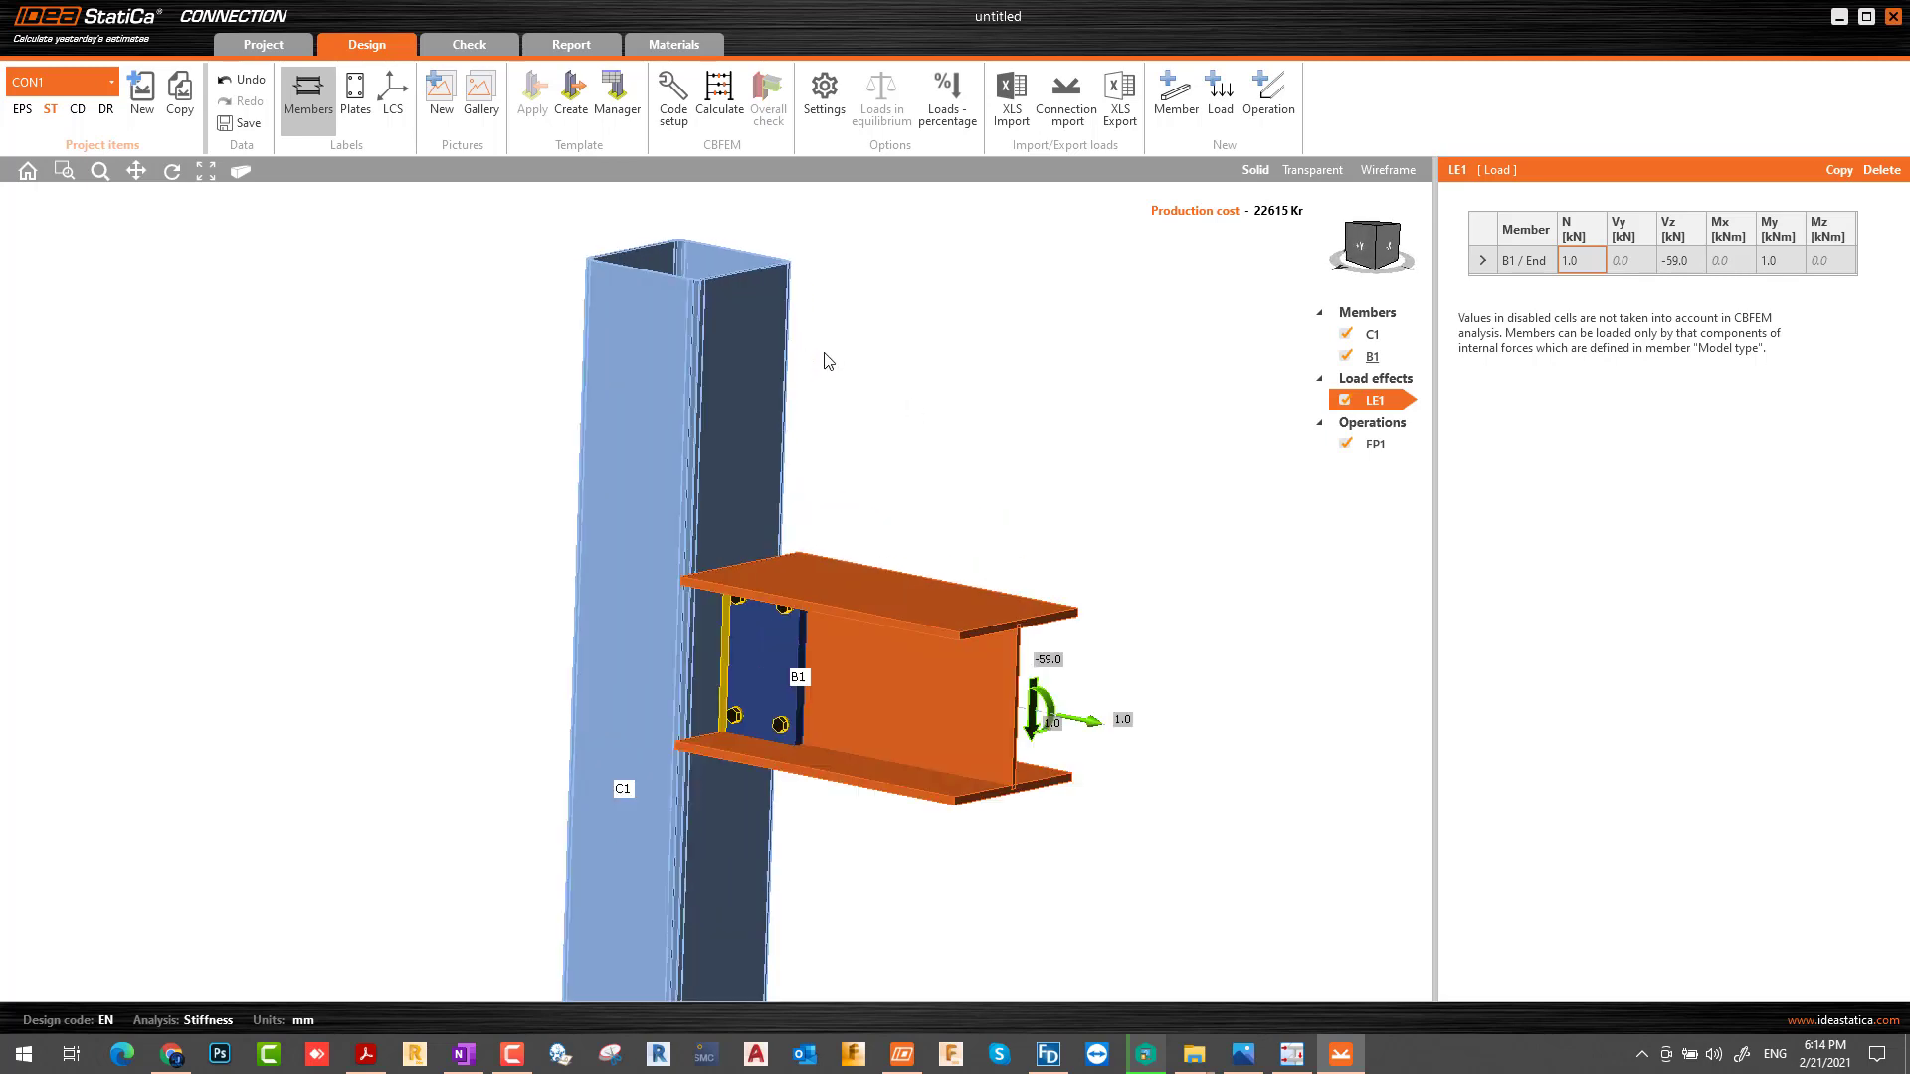
{"action": "left_click", "coordinate": [1378, 443]}
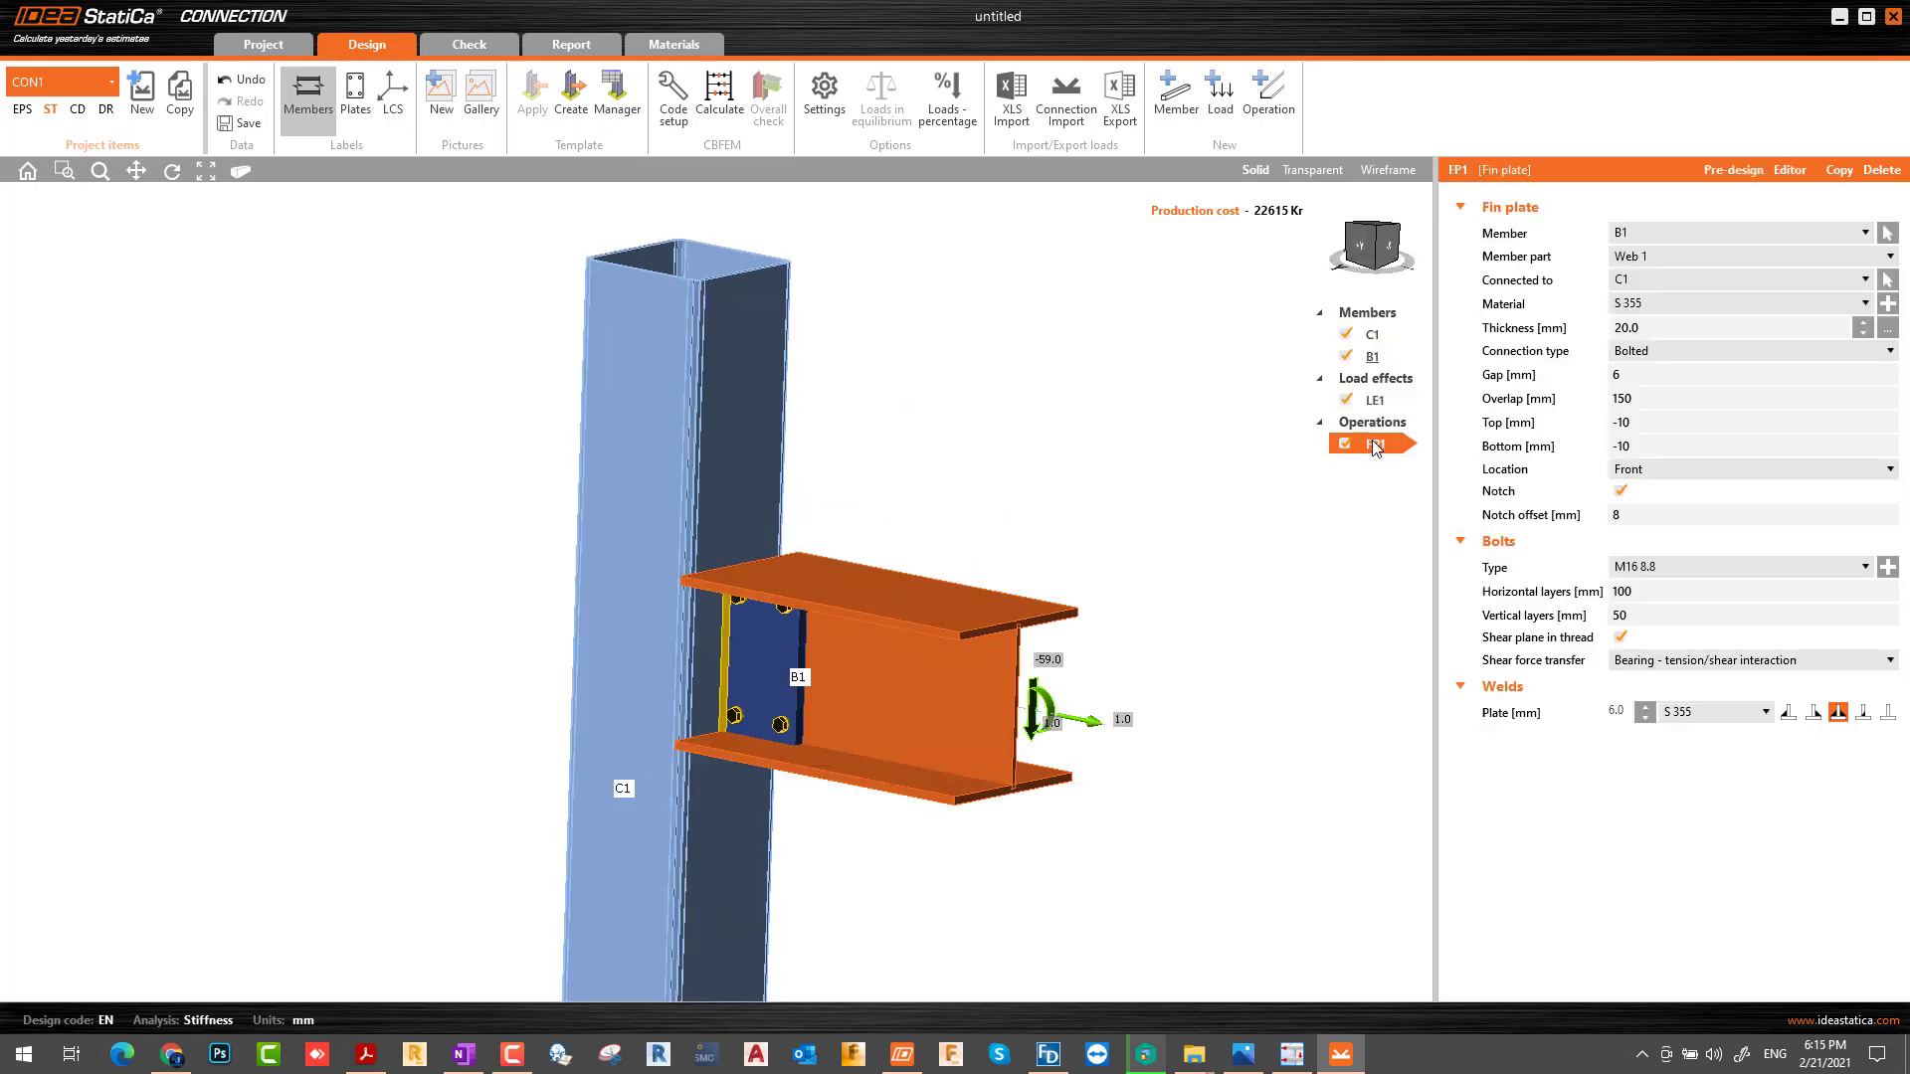
{"action": "left_click", "coordinate": [1646, 424]}
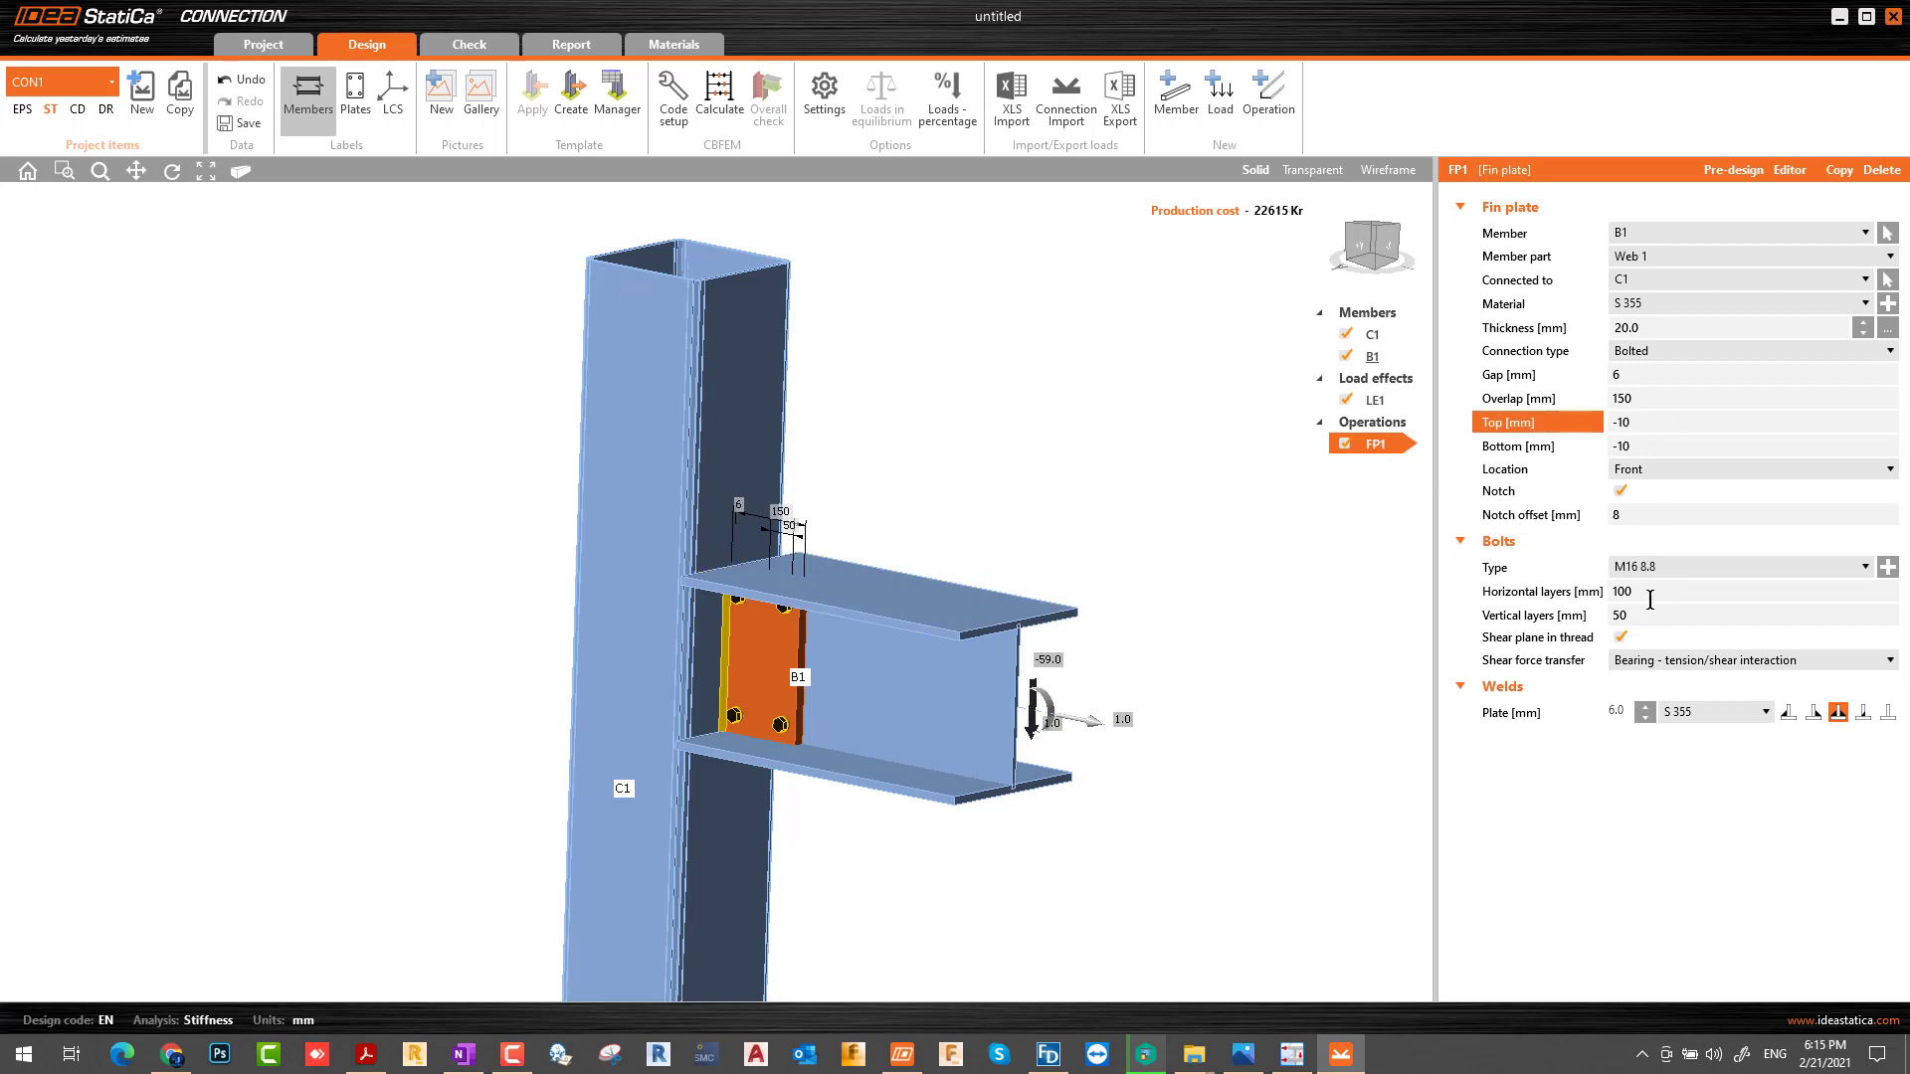
{"action": "left_click", "coordinate": [1589, 593]}
{"action": "left_click", "coordinate": [1208, 667]}
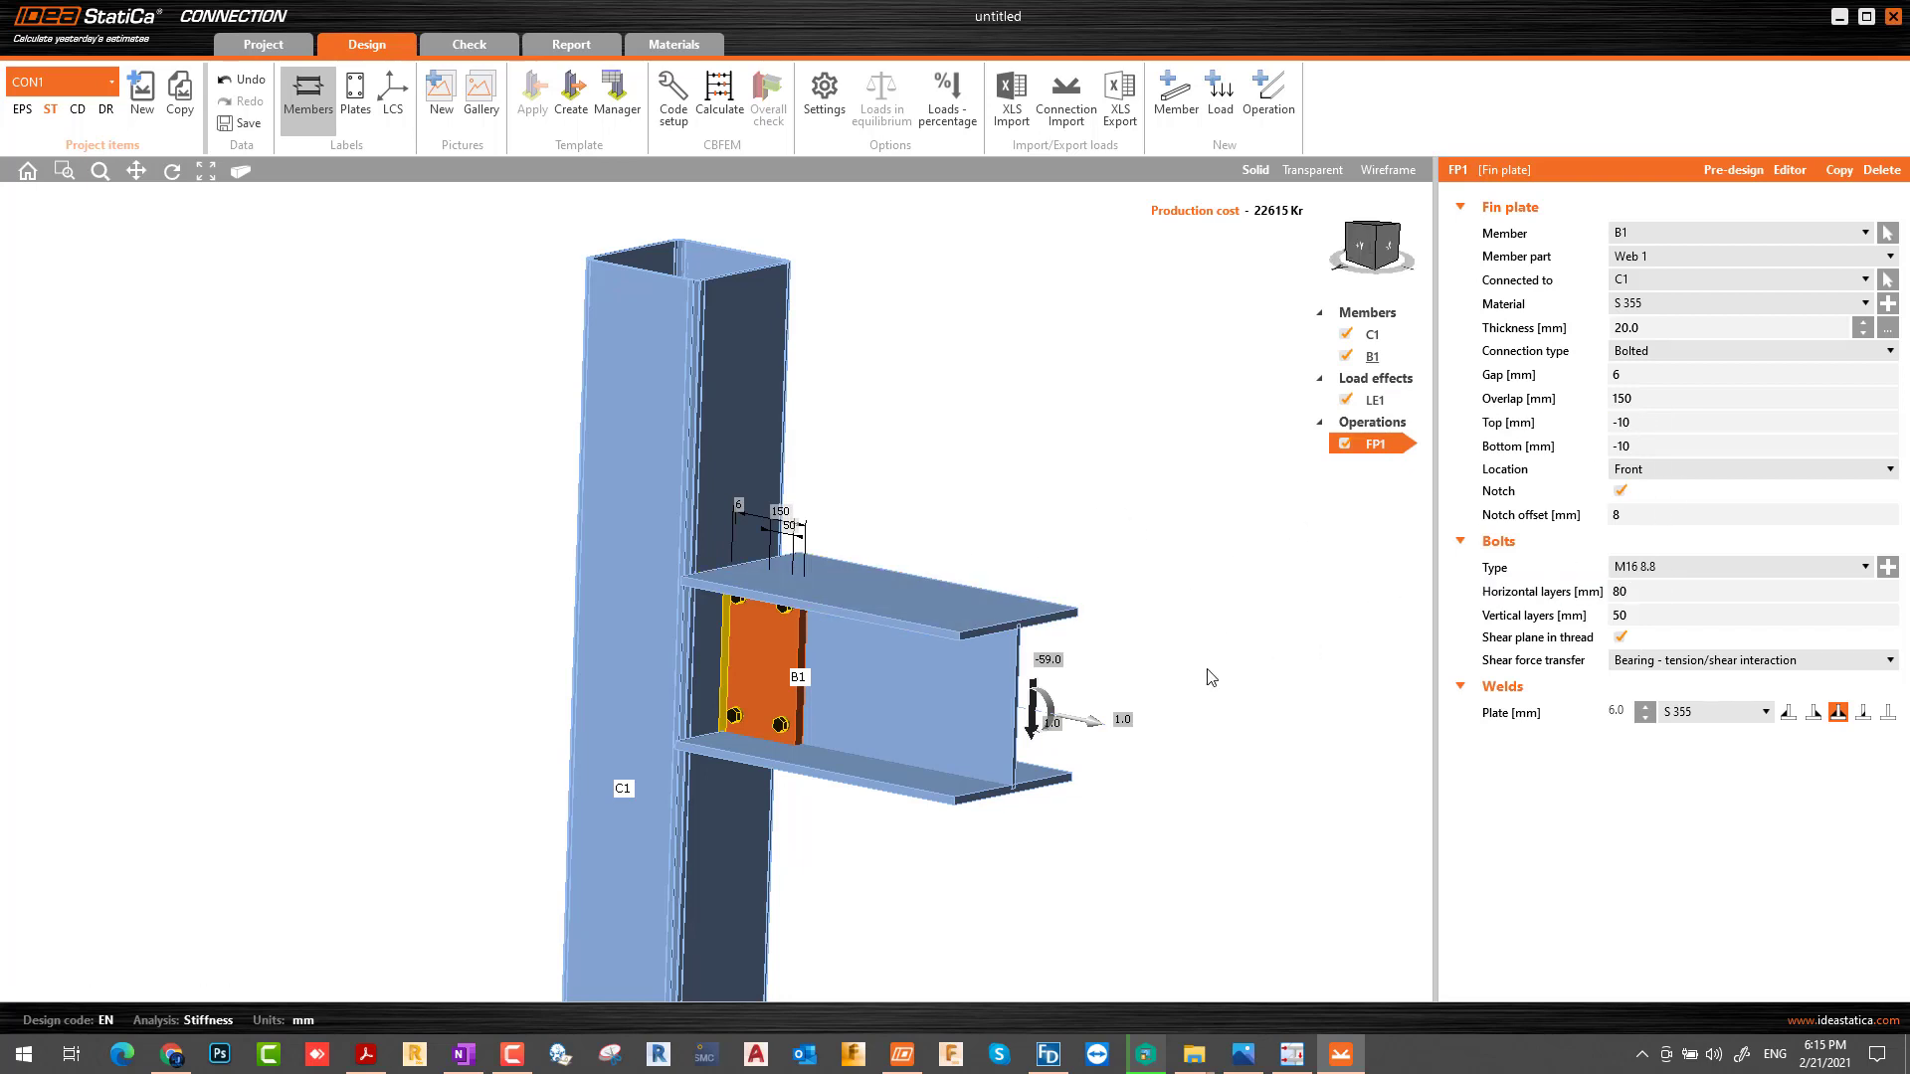
Run the CBFEM stiffness calculation for the column-to-beam joint
{"action": "middle_click_drag", "start_coordinate": [1259, 682], "coordinate": [1189, 697]}
{"action": "right_click_drag", "start_coordinate": [1190, 698], "coordinate": [1192, 604]}
{"action": "scroll", "coordinate": [1189, 596], "scroll_direction": "up", "scroll_amount": 1}
{"action": "right_click_drag", "start_coordinate": [1066, 563], "coordinate": [1045, 594]}
{"action": "scroll", "coordinate": [977, 556], "scroll_direction": "down", "scroll_amount": 3}
{"action": "scroll", "coordinate": [977, 555], "scroll_direction": "up", "scroll_amount": 2}
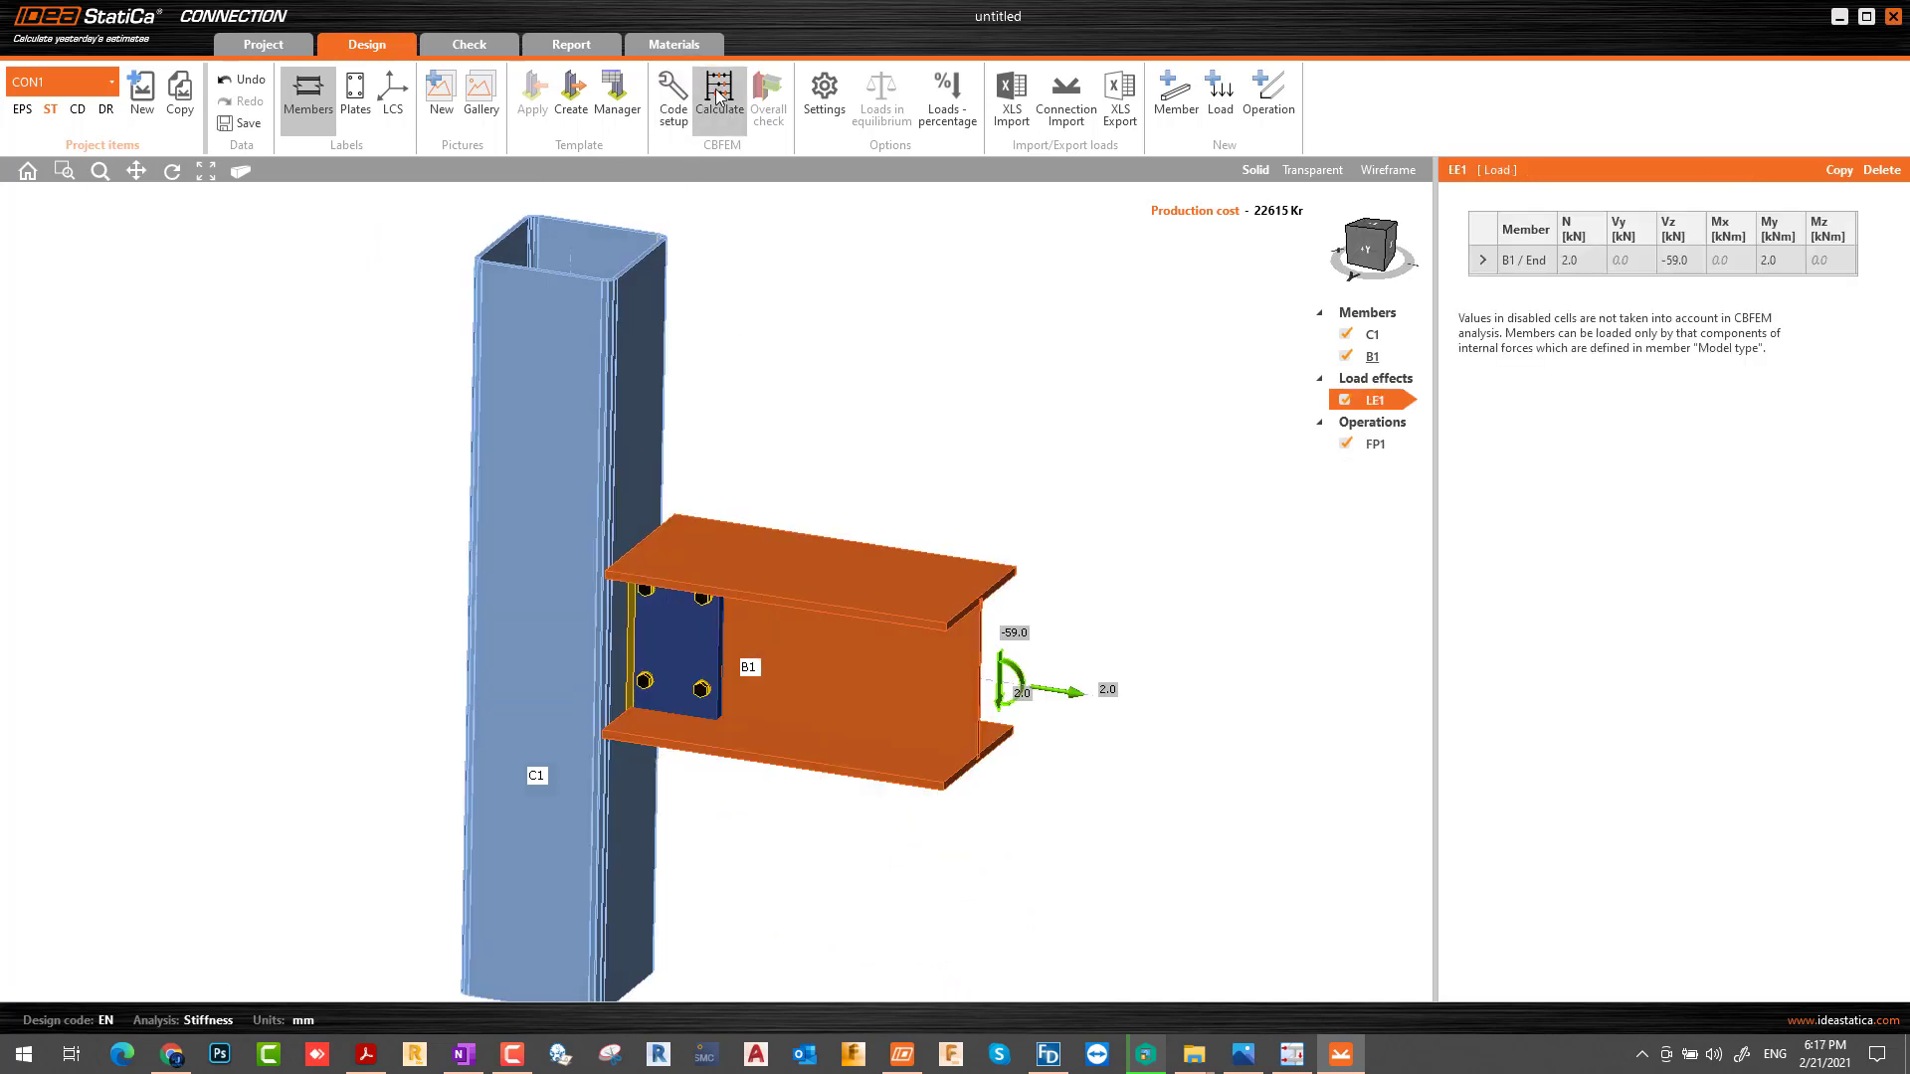
{"action": "left_click", "coordinate": [718, 95]}
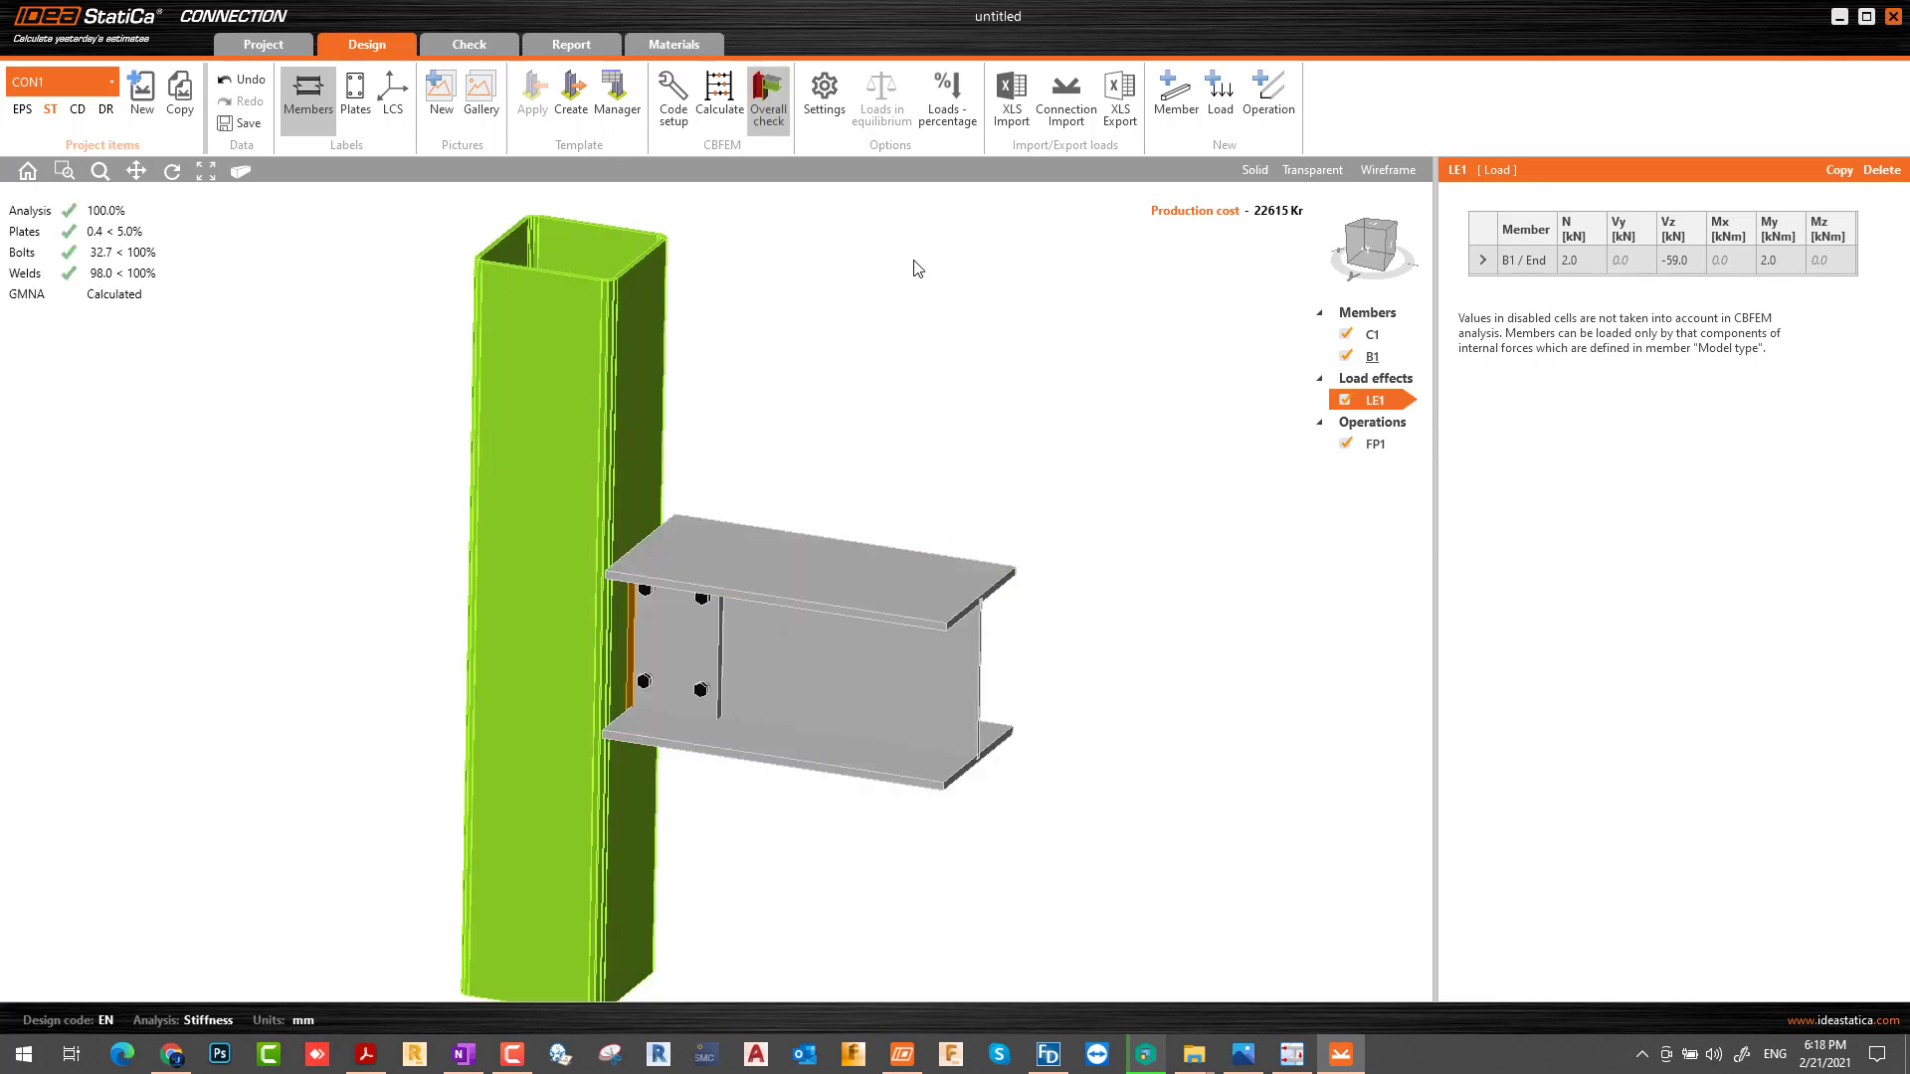
Show the joint's rotational stiffness check results and widen the results area for the table and diagram
{"action": "scroll", "coordinate": [972, 354], "scroll_direction": "up", "scroll_amount": 1}
{"action": "scroll", "coordinate": [874, 334], "scroll_direction": "down", "scroll_amount": 1}
{"action": "middle_click_drag", "start_coordinate": [950, 340], "coordinate": [898, 346]}
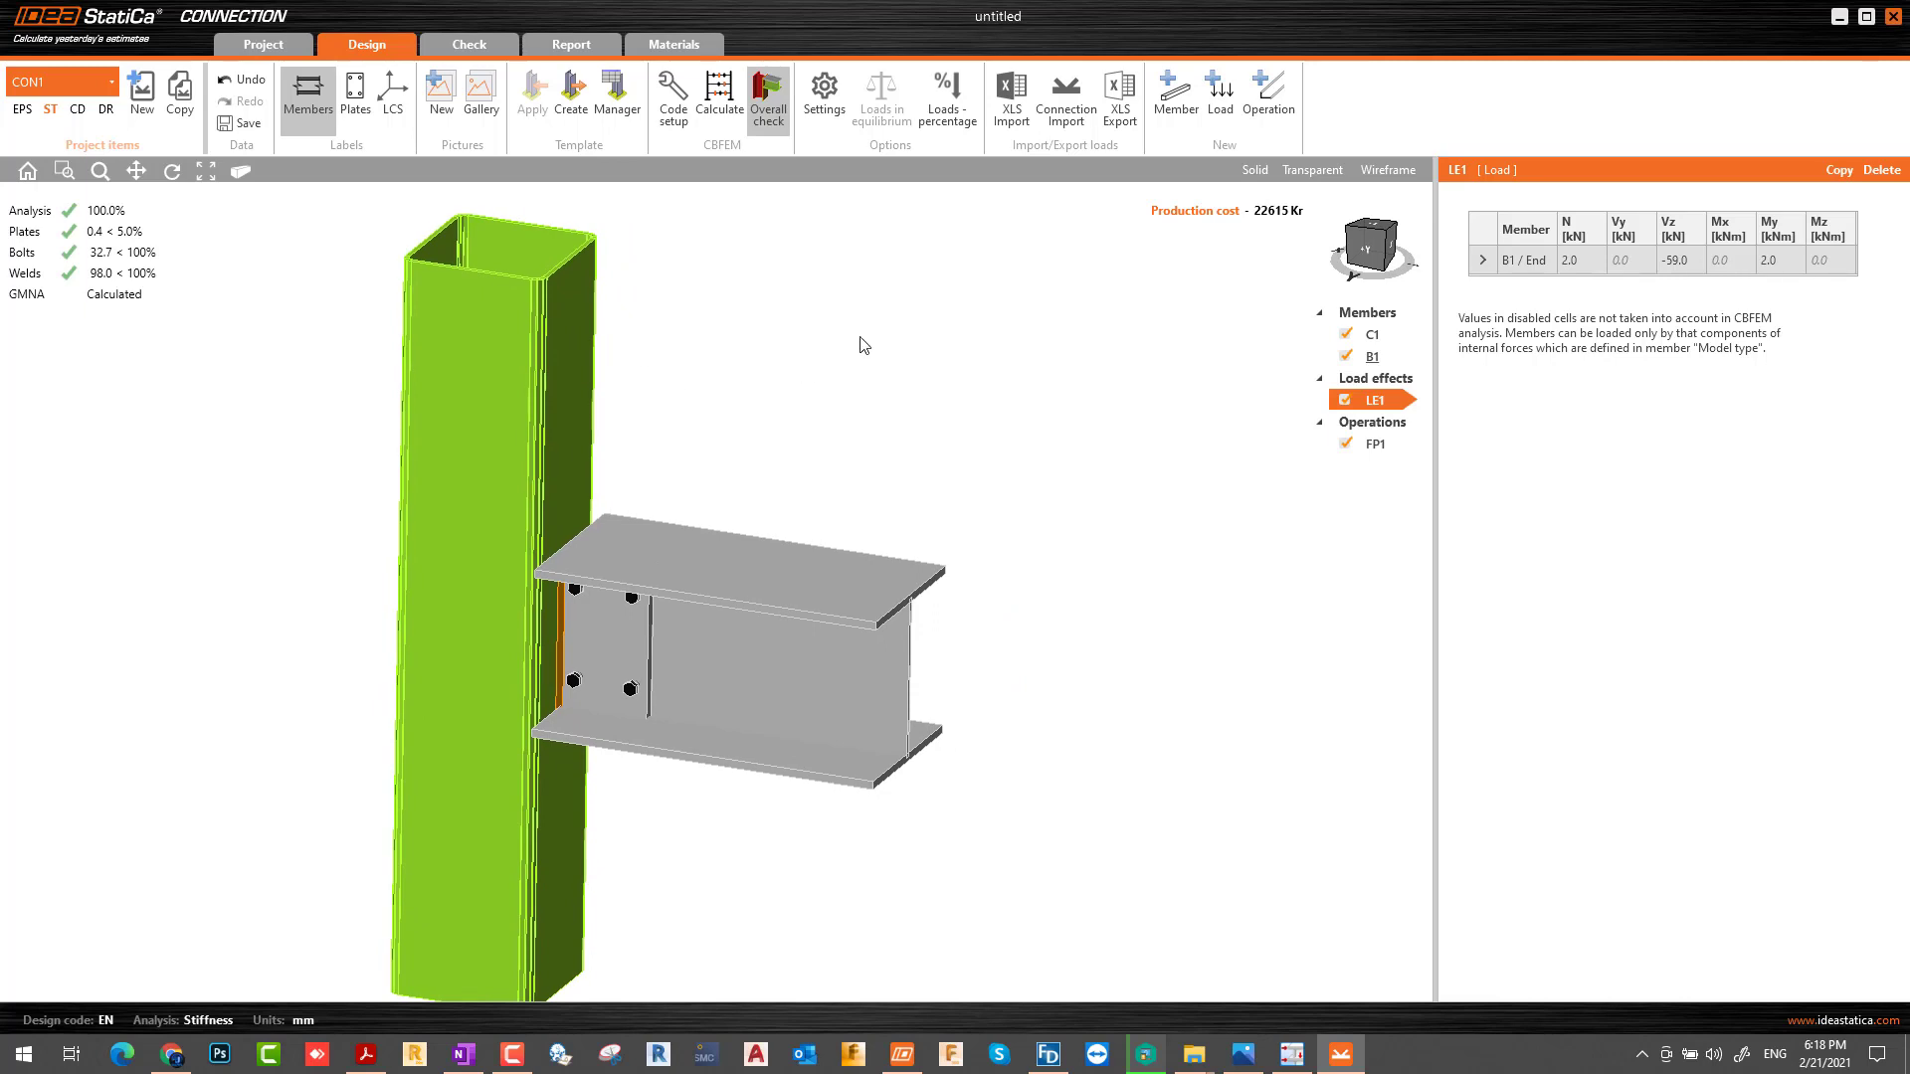
{"action": "left_click", "coordinate": [468, 52]}
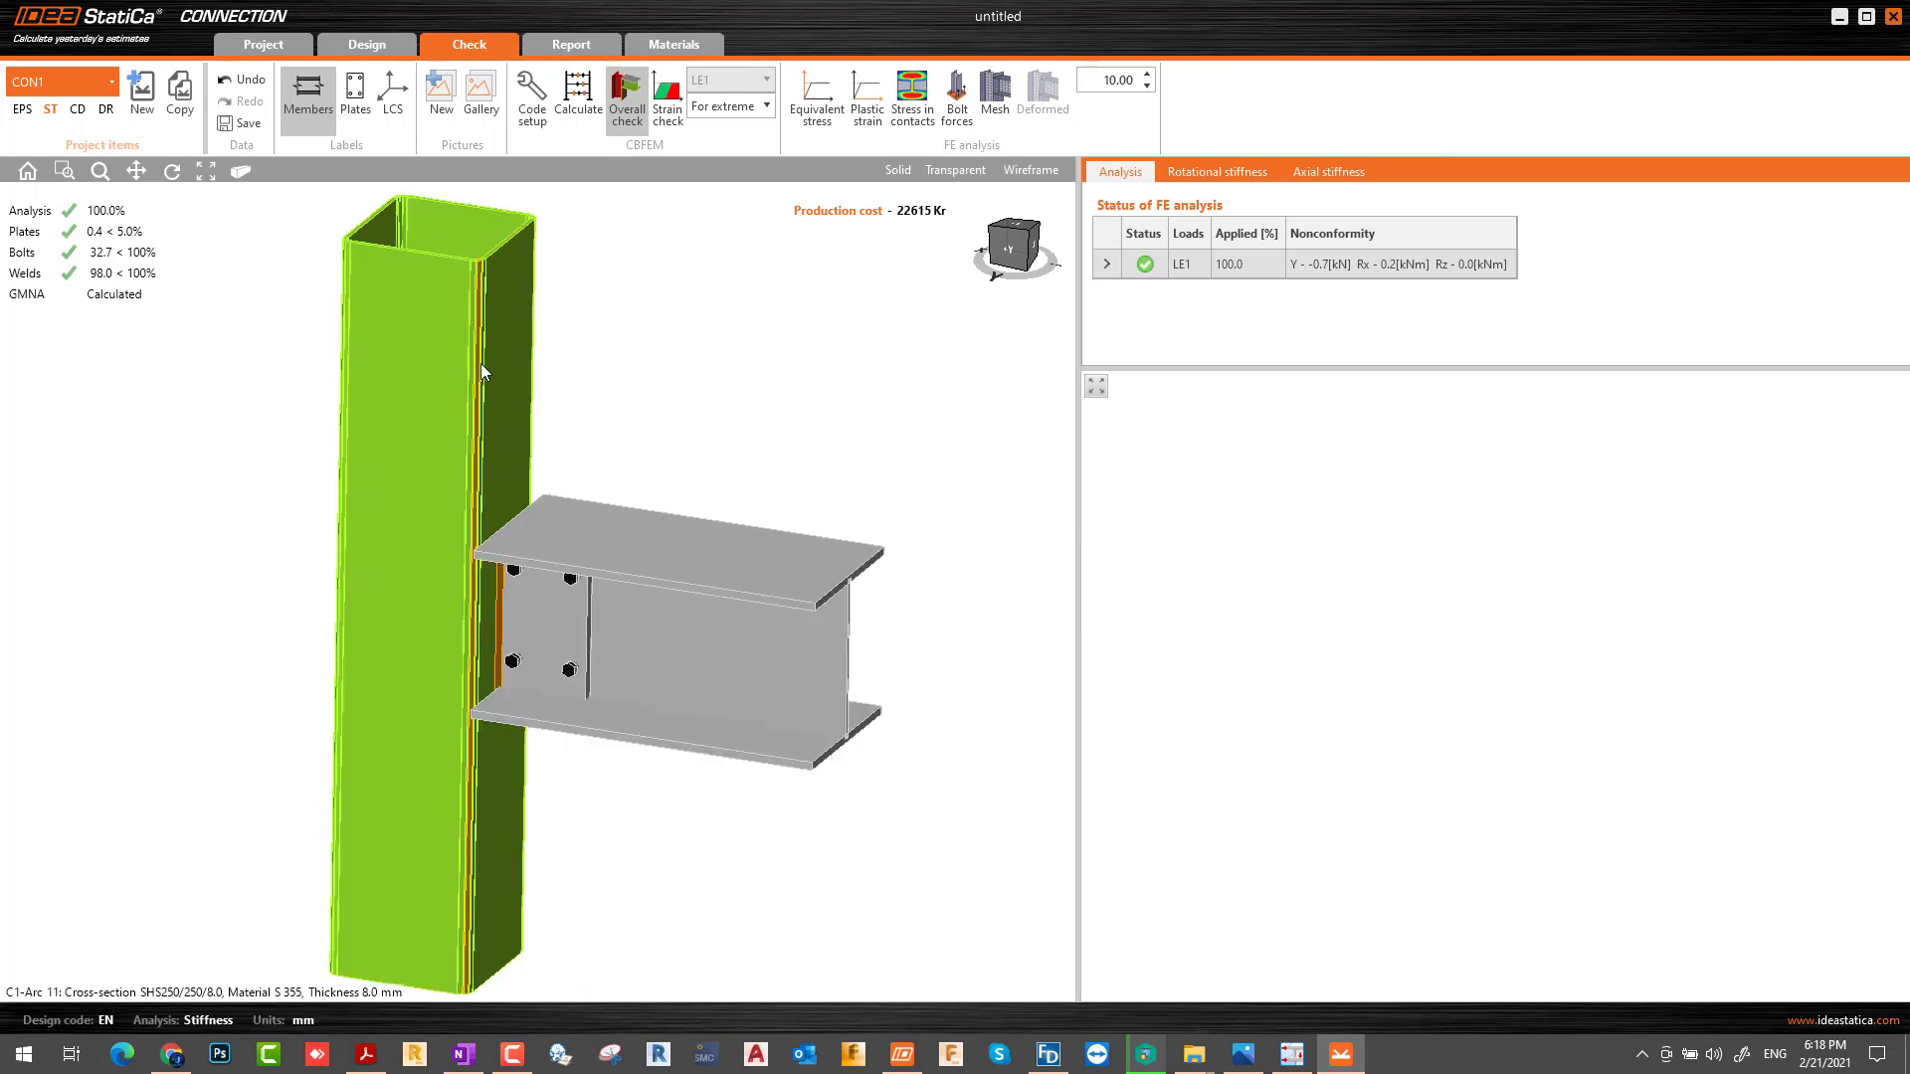
{"action": "scroll", "coordinate": [635, 392], "scroll_direction": "down", "scroll_amount": 4}
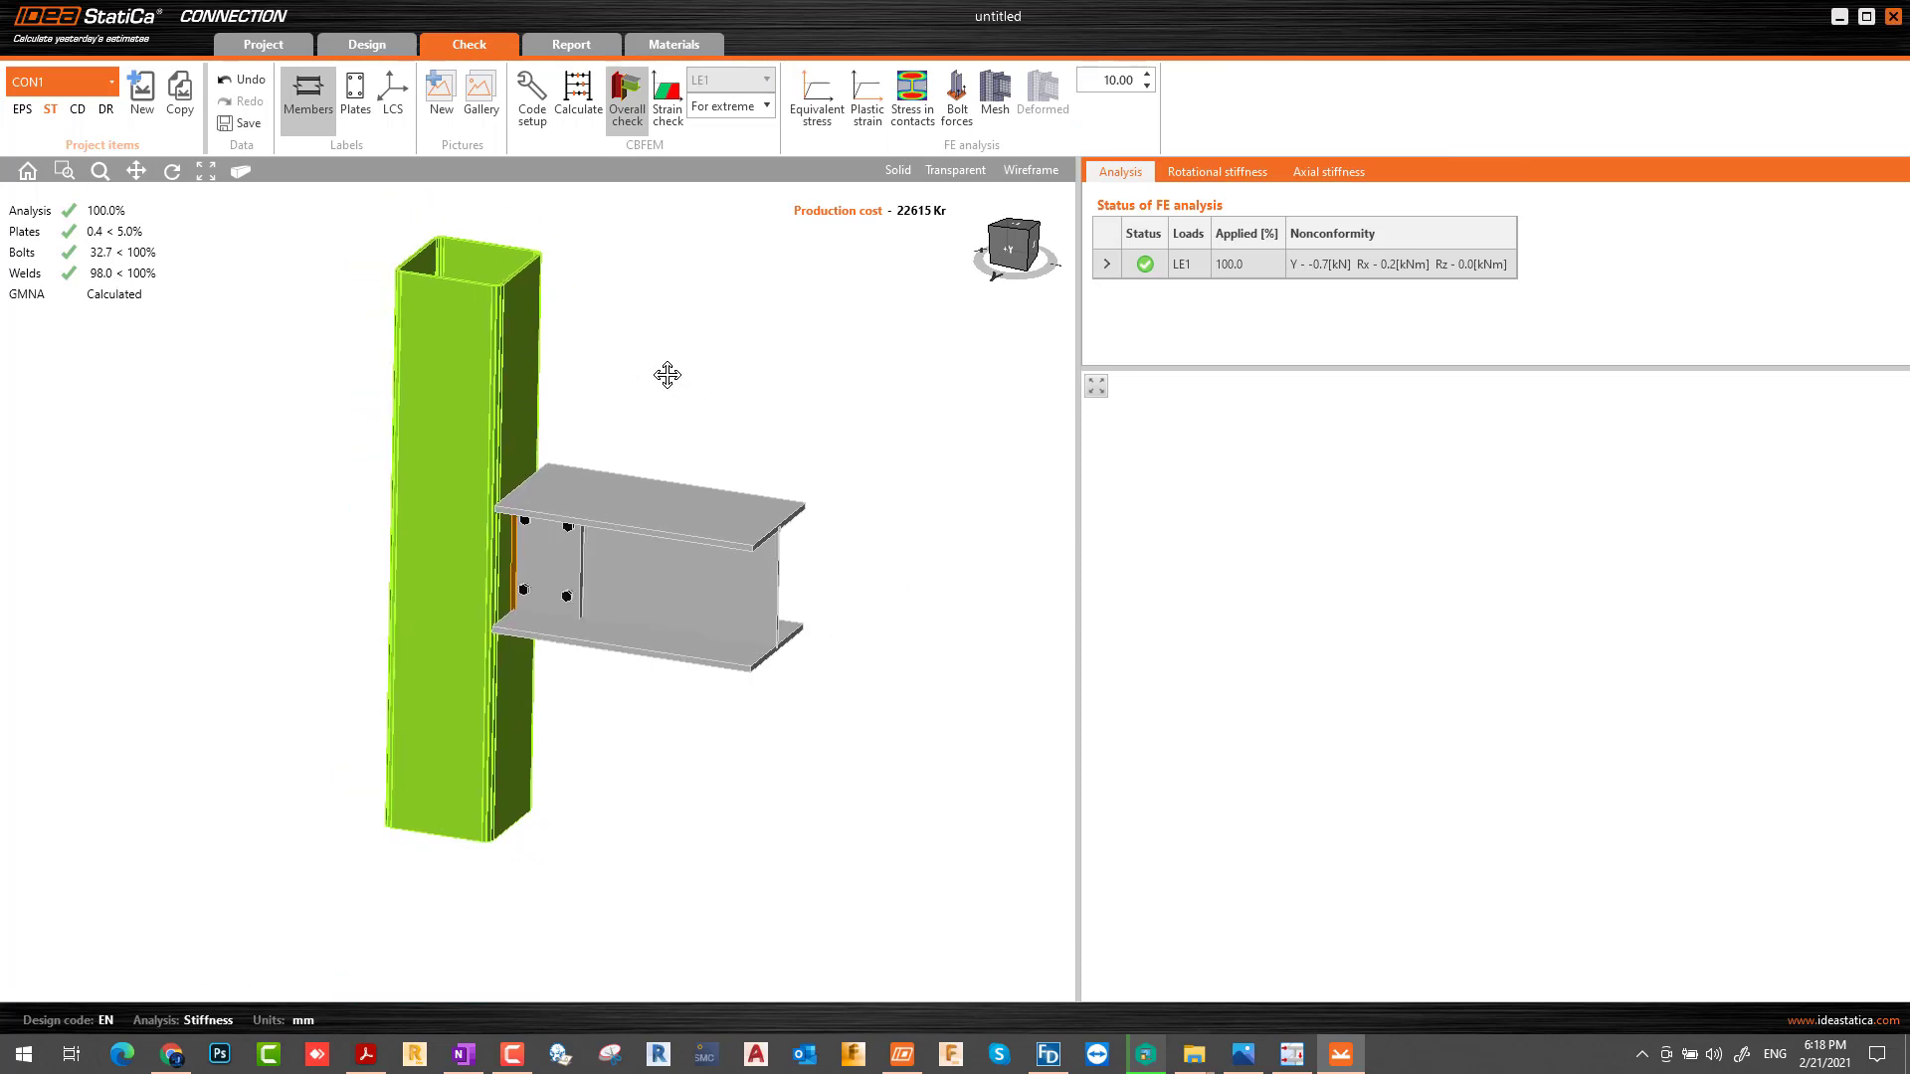
{"action": "left_click", "coordinate": [1230, 175]}
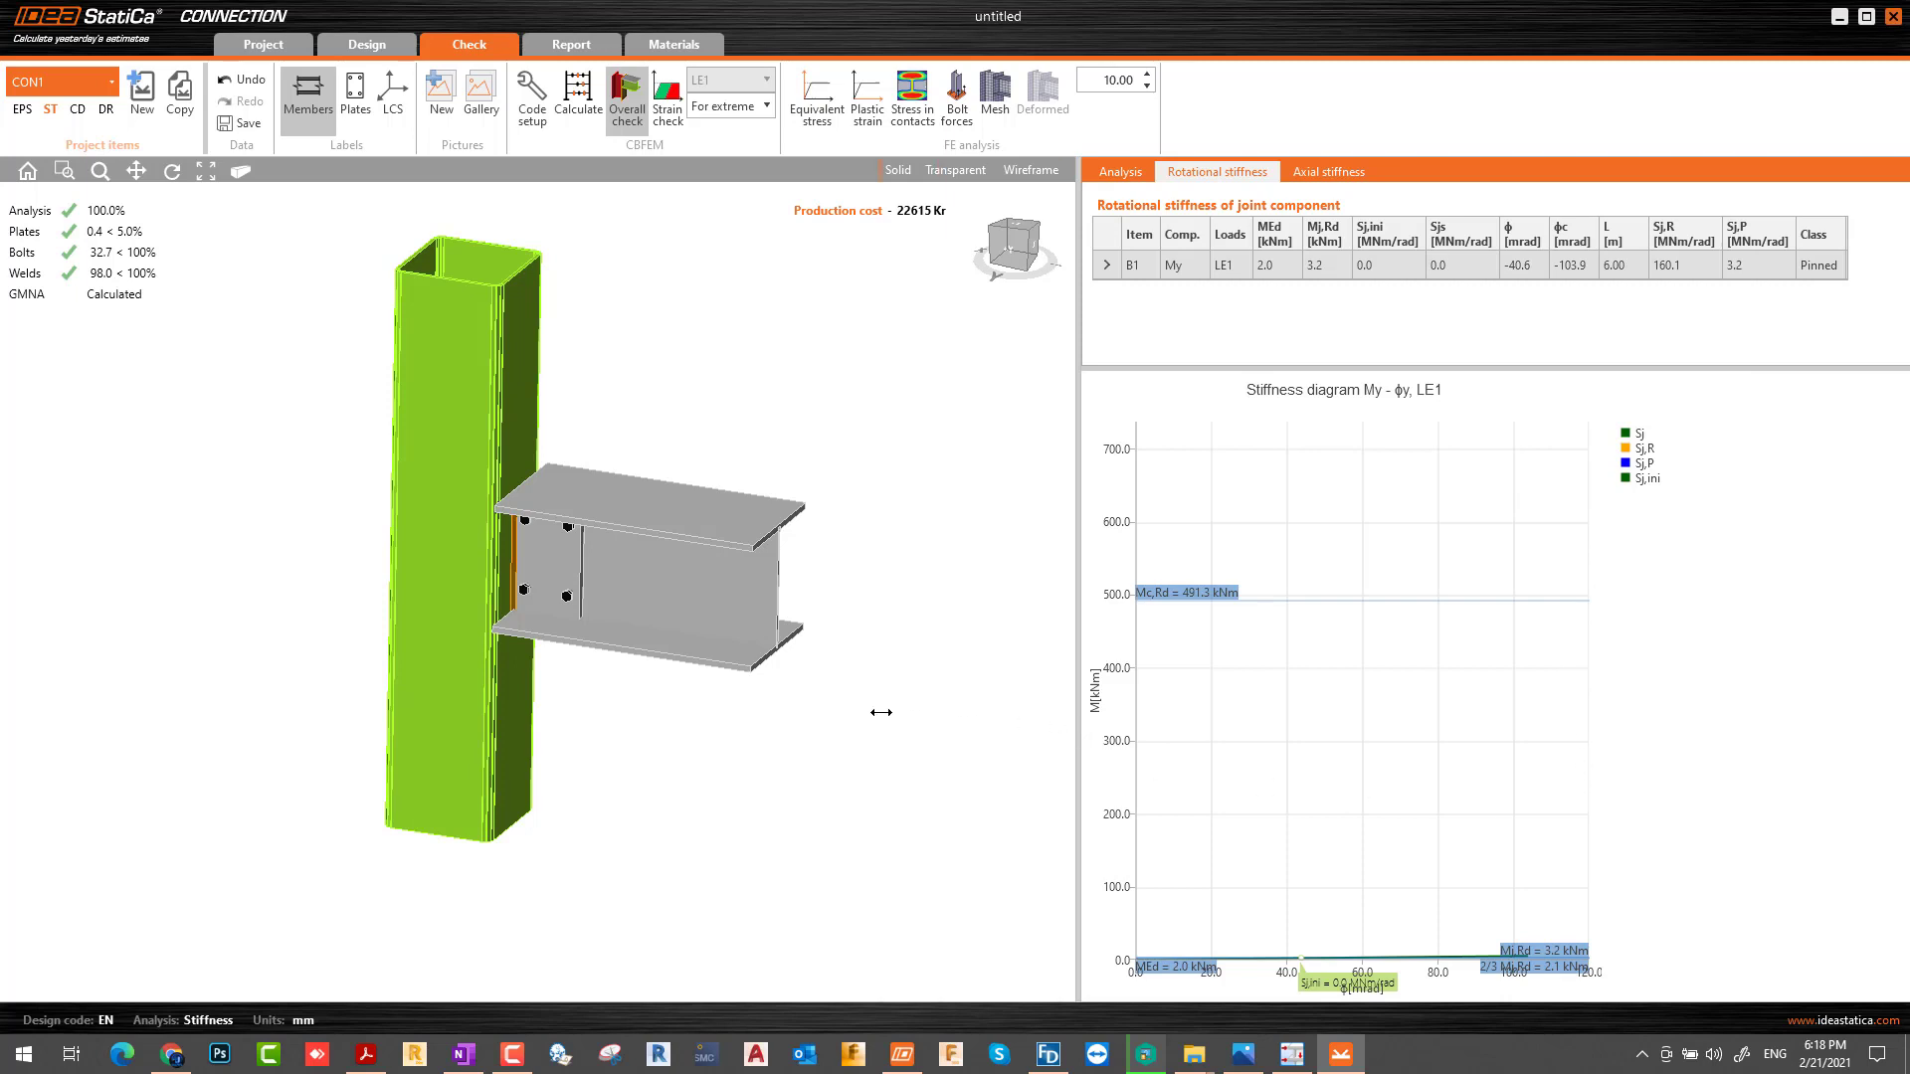
{"action": "left_click_drag", "start_coordinate": [1077, 712], "coordinate": [880, 713]}
Examine the My-φy stiffness diagram for LE1, focusing on the stiffness curve and moment limits near the rotation axis
{"action": "scroll", "coordinate": [1252, 931], "scroll_direction": "up", "scroll_amount": 1}
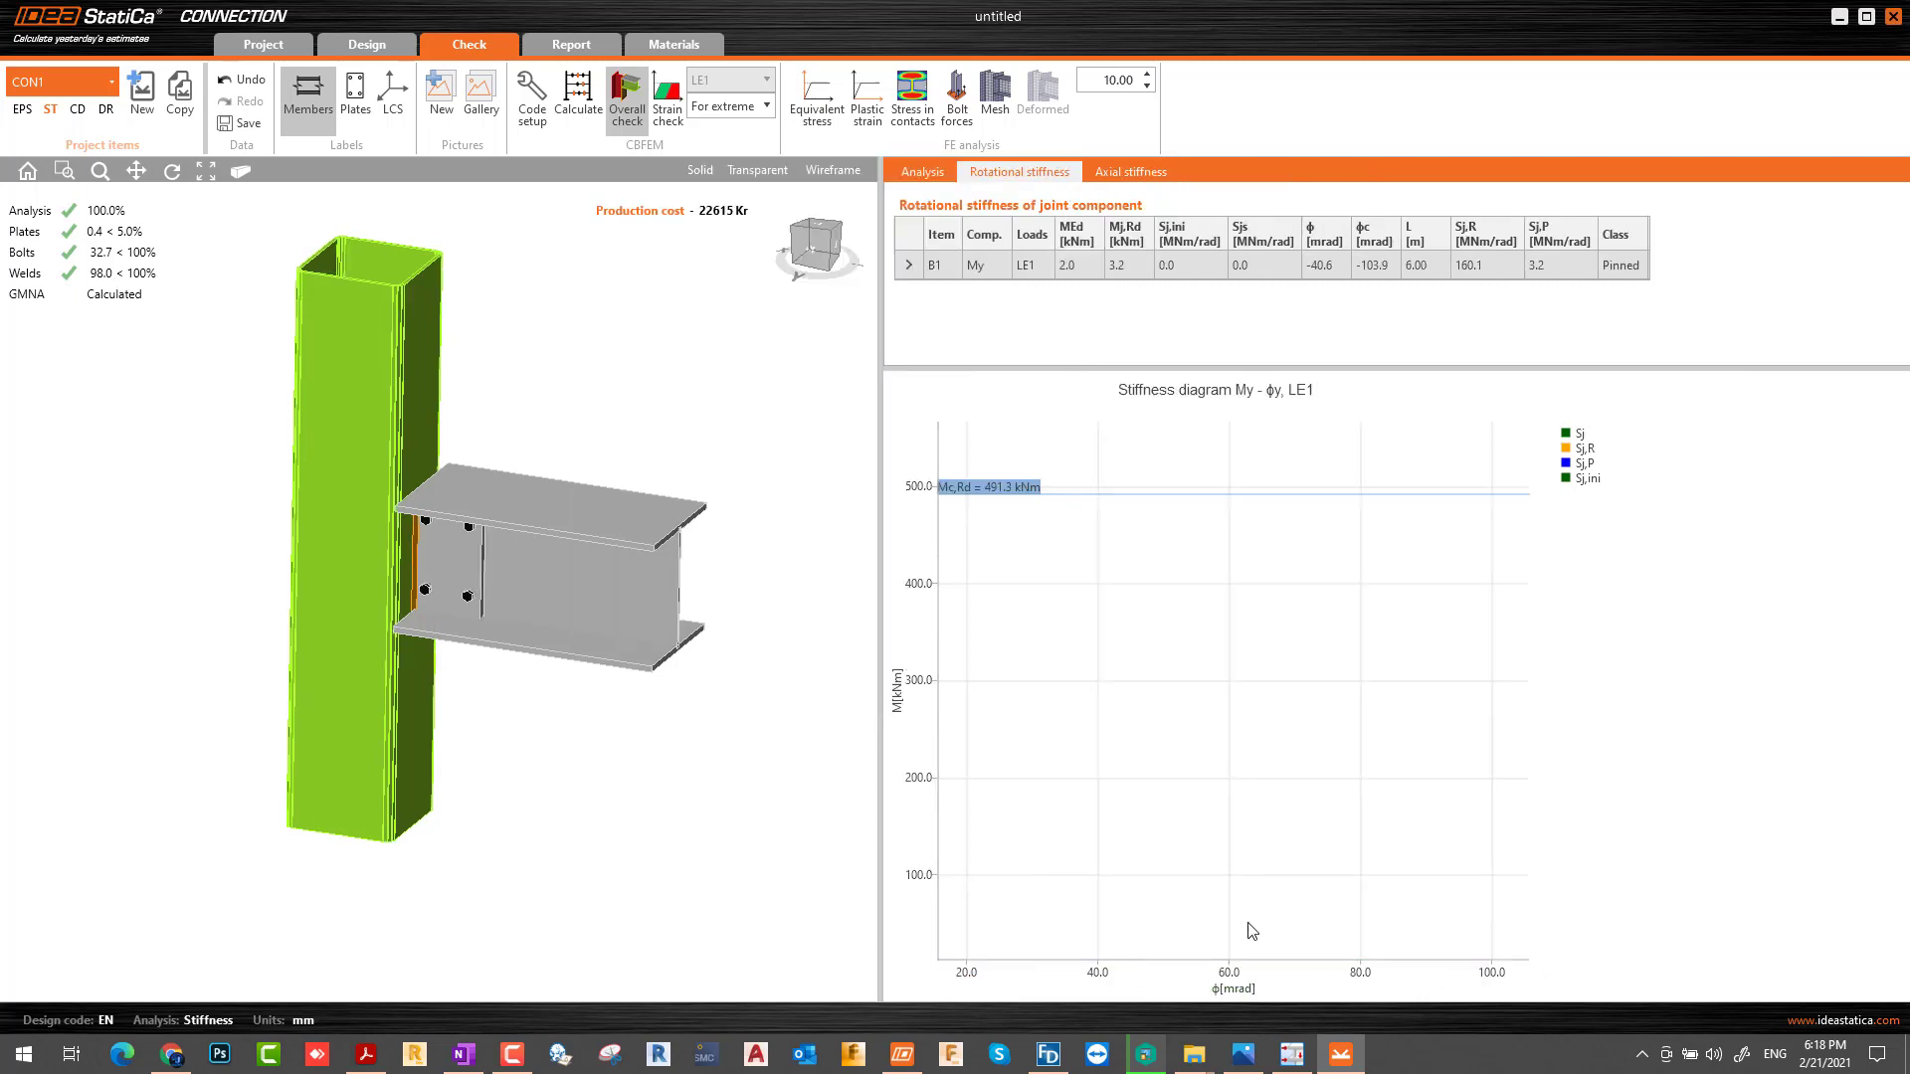
{"action": "scroll", "coordinate": [1305, 492], "scroll_direction": "down", "scroll_amount": 1}
{"action": "scroll", "coordinate": [999, 595], "scroll_direction": "up", "scroll_amount": 2}
{"action": "scroll", "coordinate": [1038, 578], "scroll_direction": "down", "scroll_amount": 2}
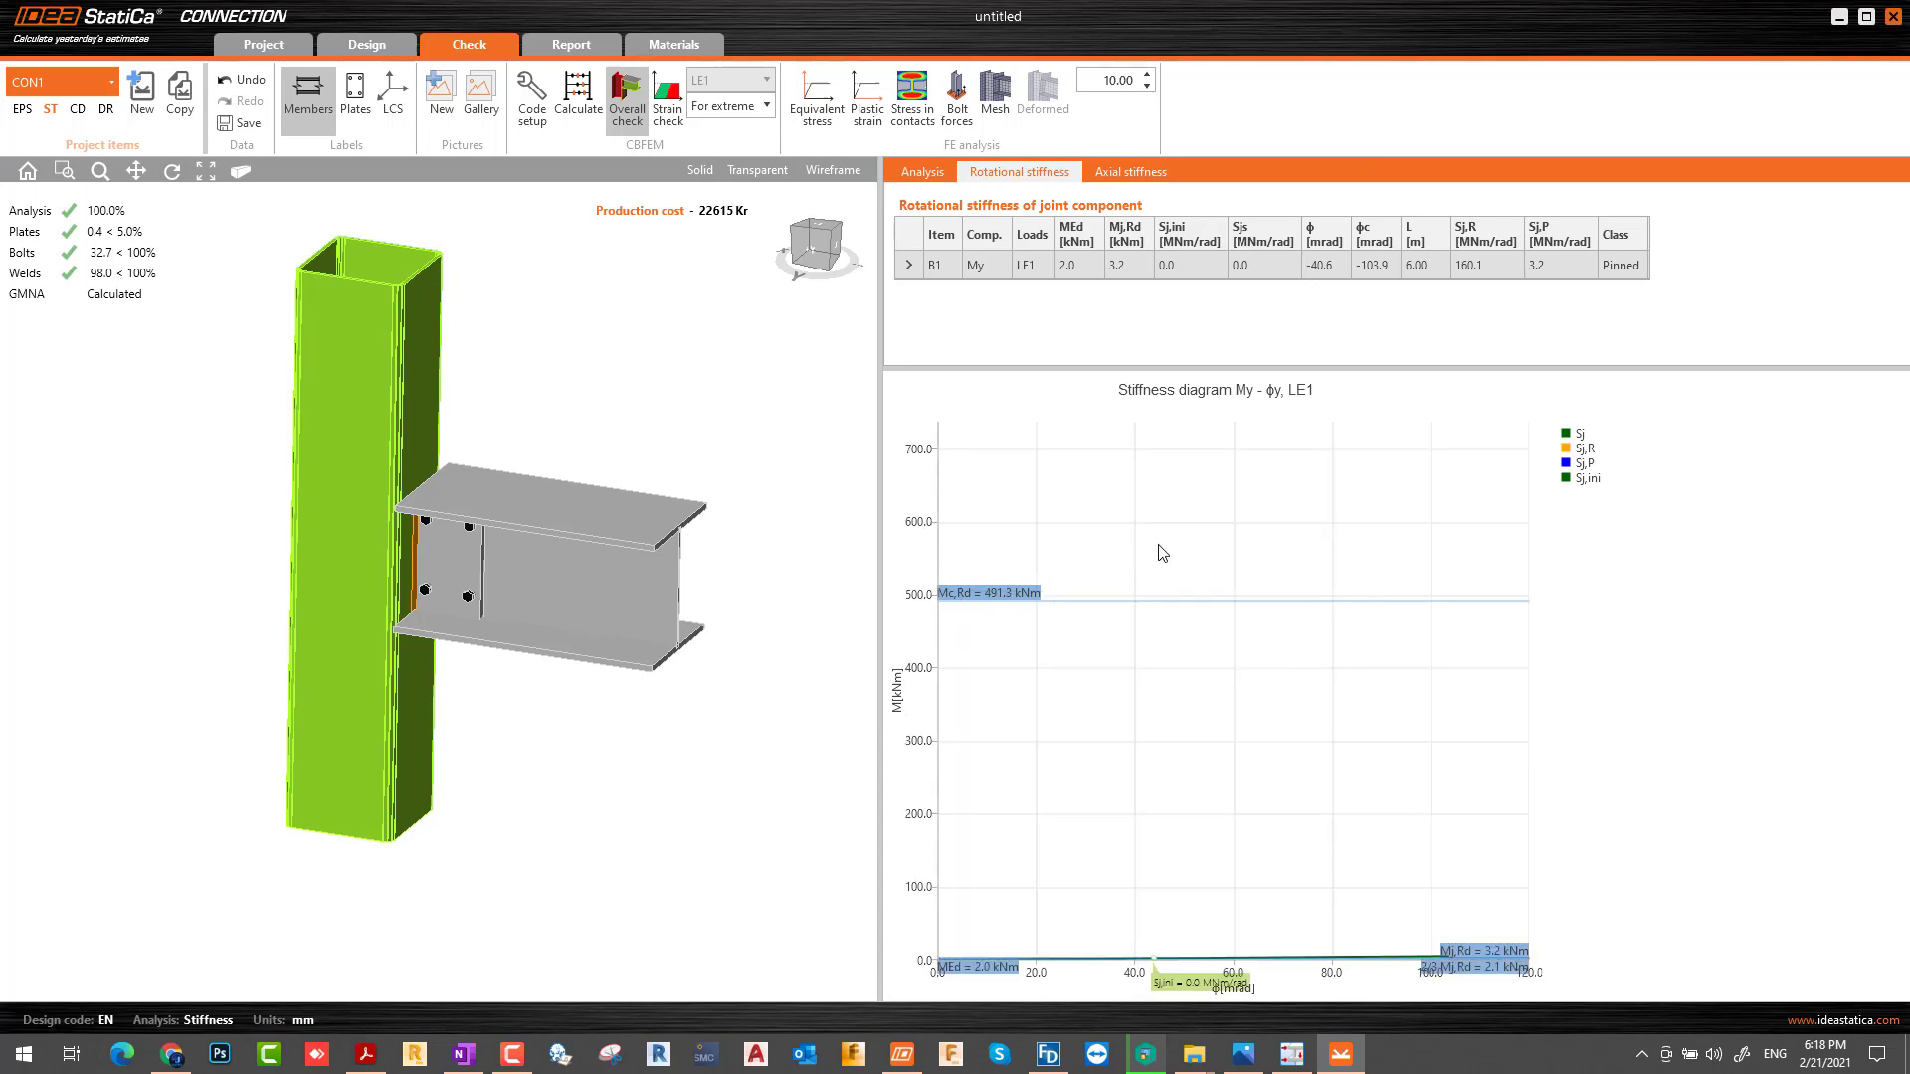
{"action": "scroll", "coordinate": [1502, 952], "scroll_direction": "up", "scroll_amount": 4}
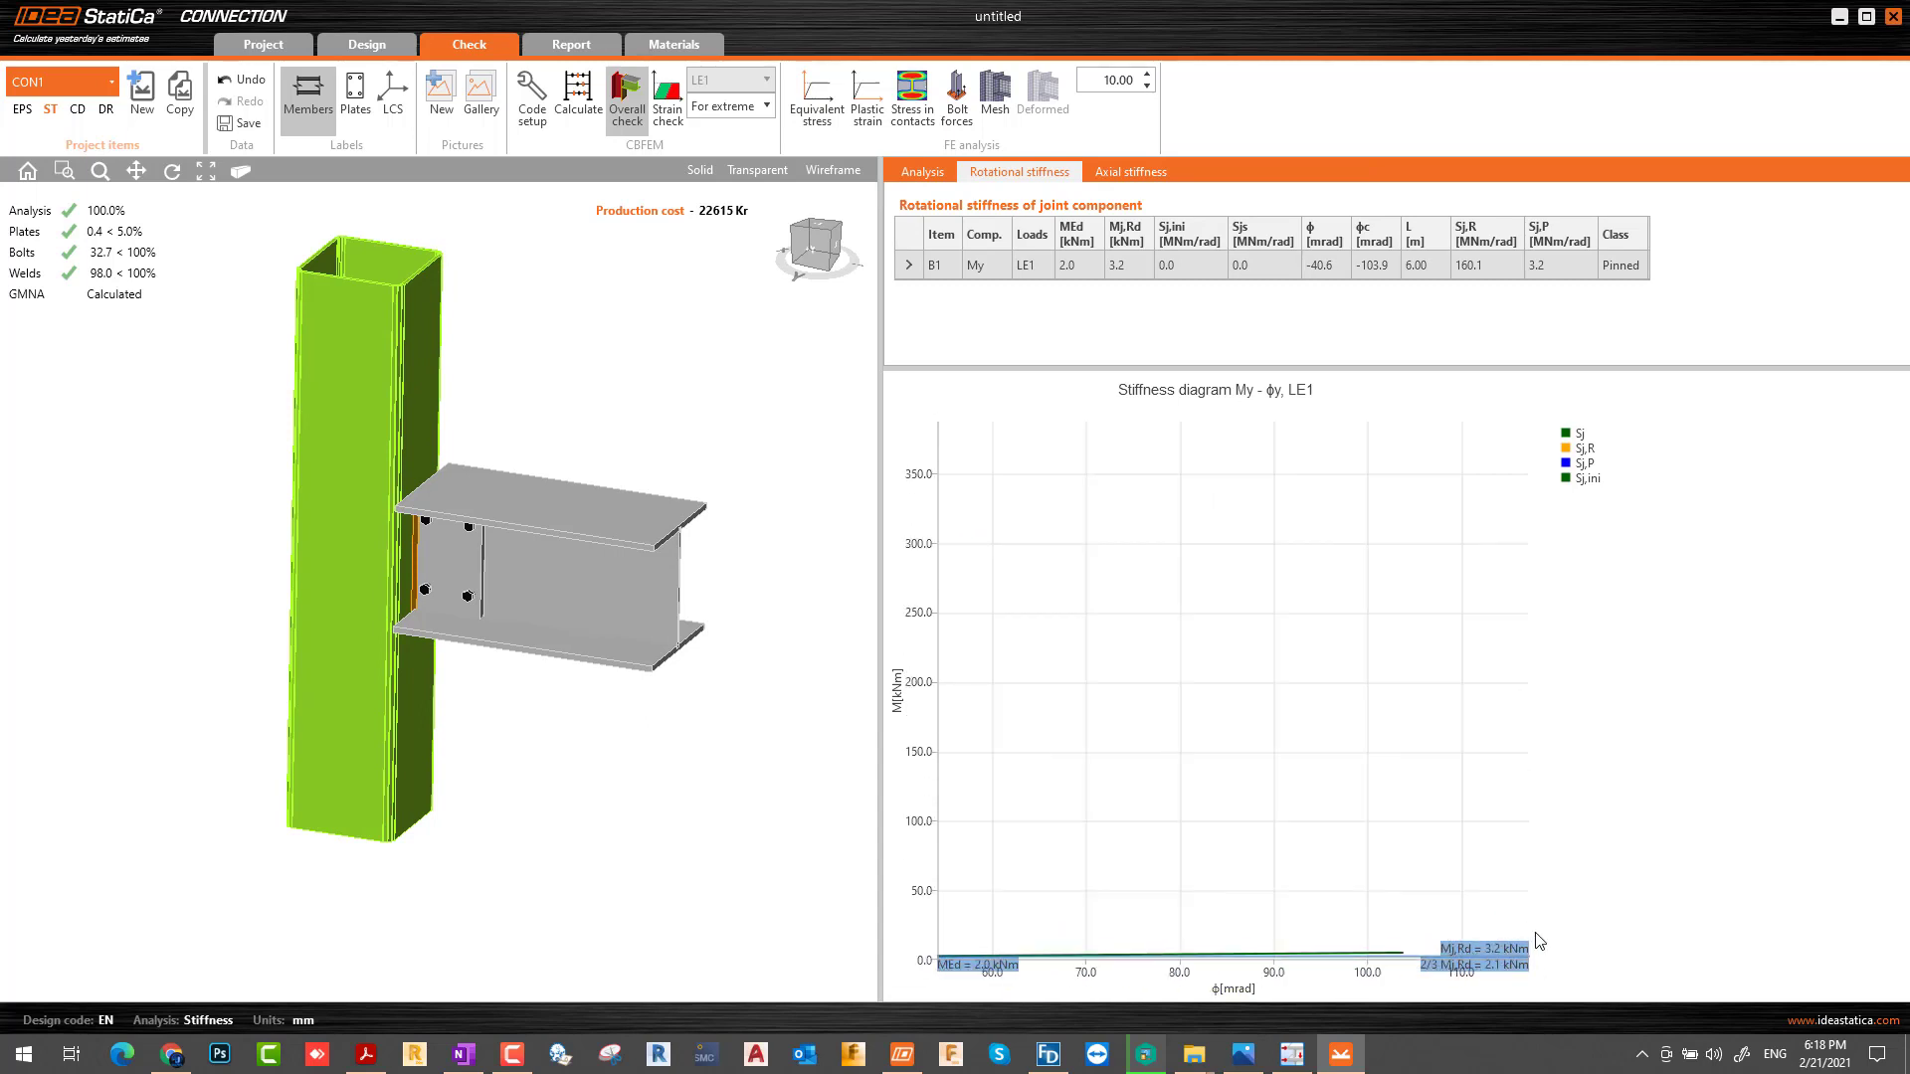
{"action": "scroll", "coordinate": [1539, 943], "scroll_direction": "down", "scroll_amount": 4}
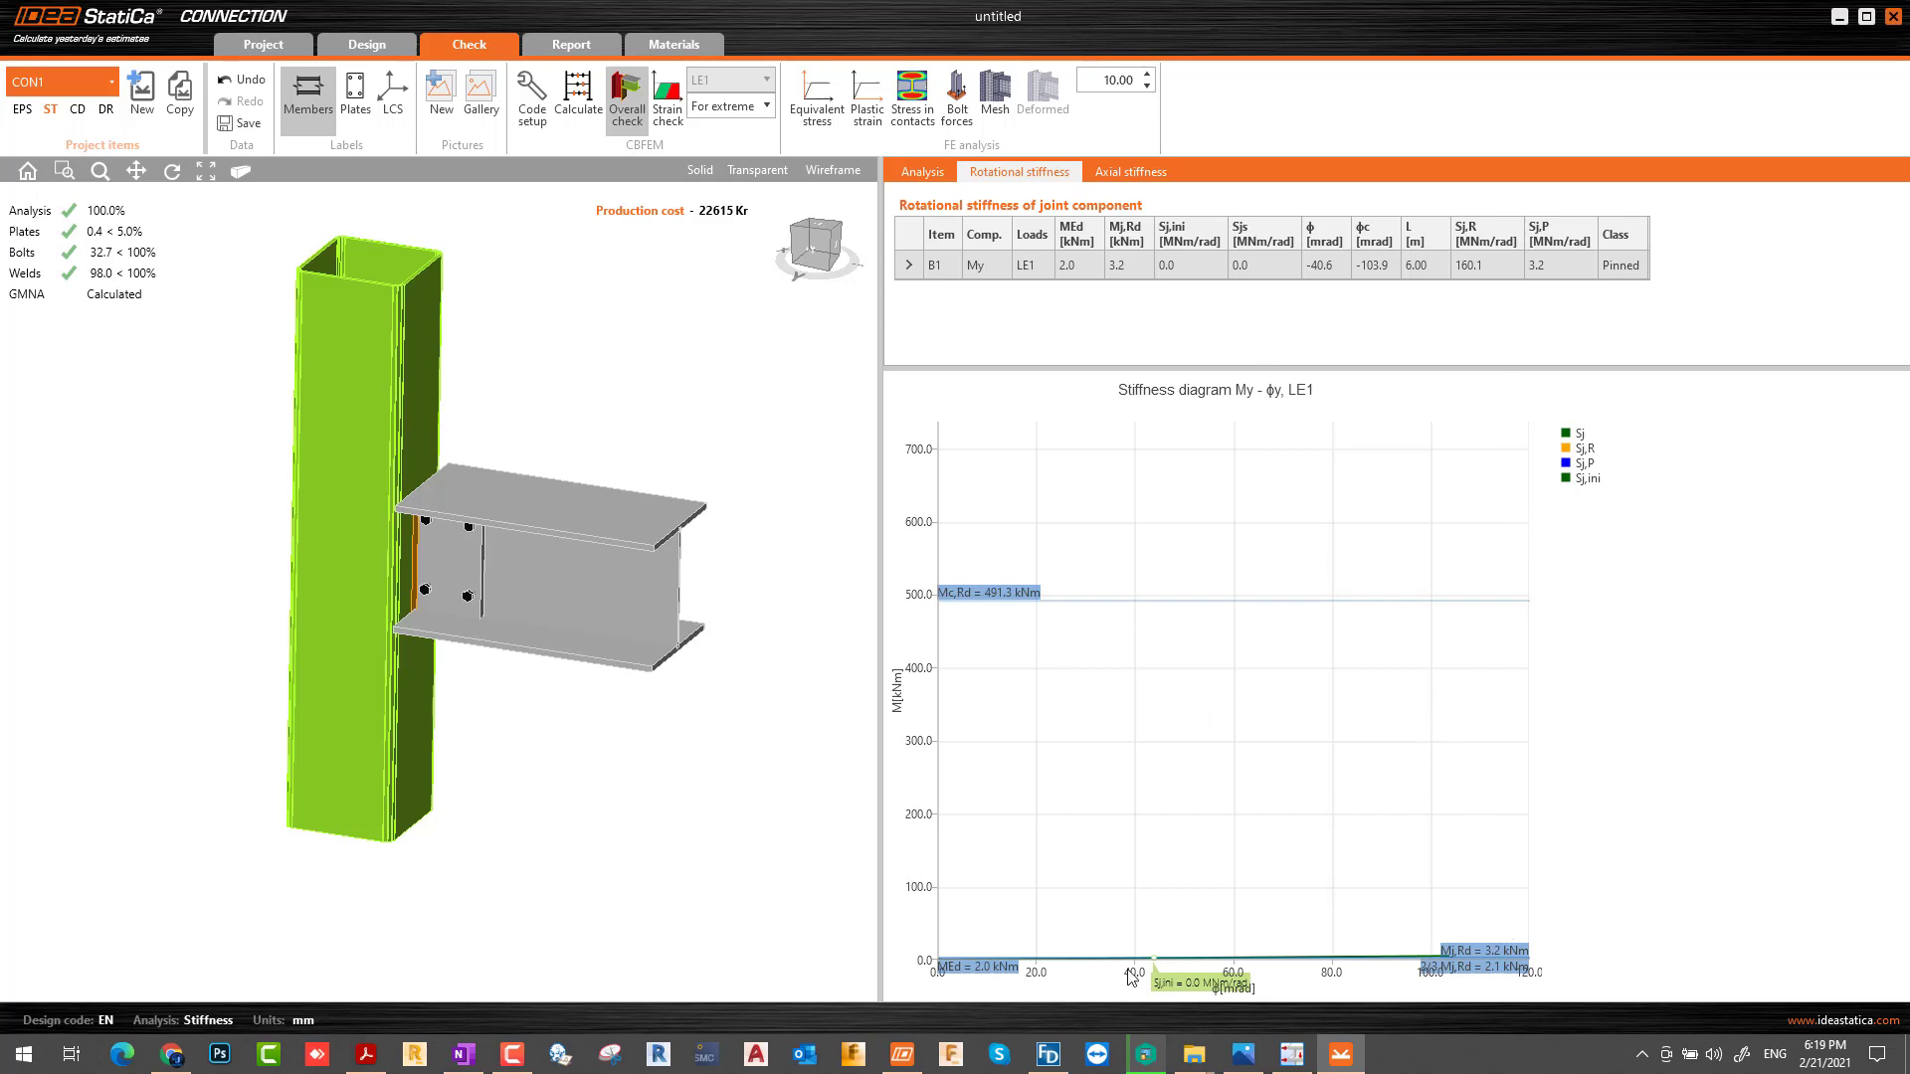
{"action": "scroll", "coordinate": [945, 971], "scroll_direction": "up", "scroll_amount": 1}
{"action": "scroll", "coordinate": [1094, 935], "scroll_direction": "up", "scroll_amount": 5}
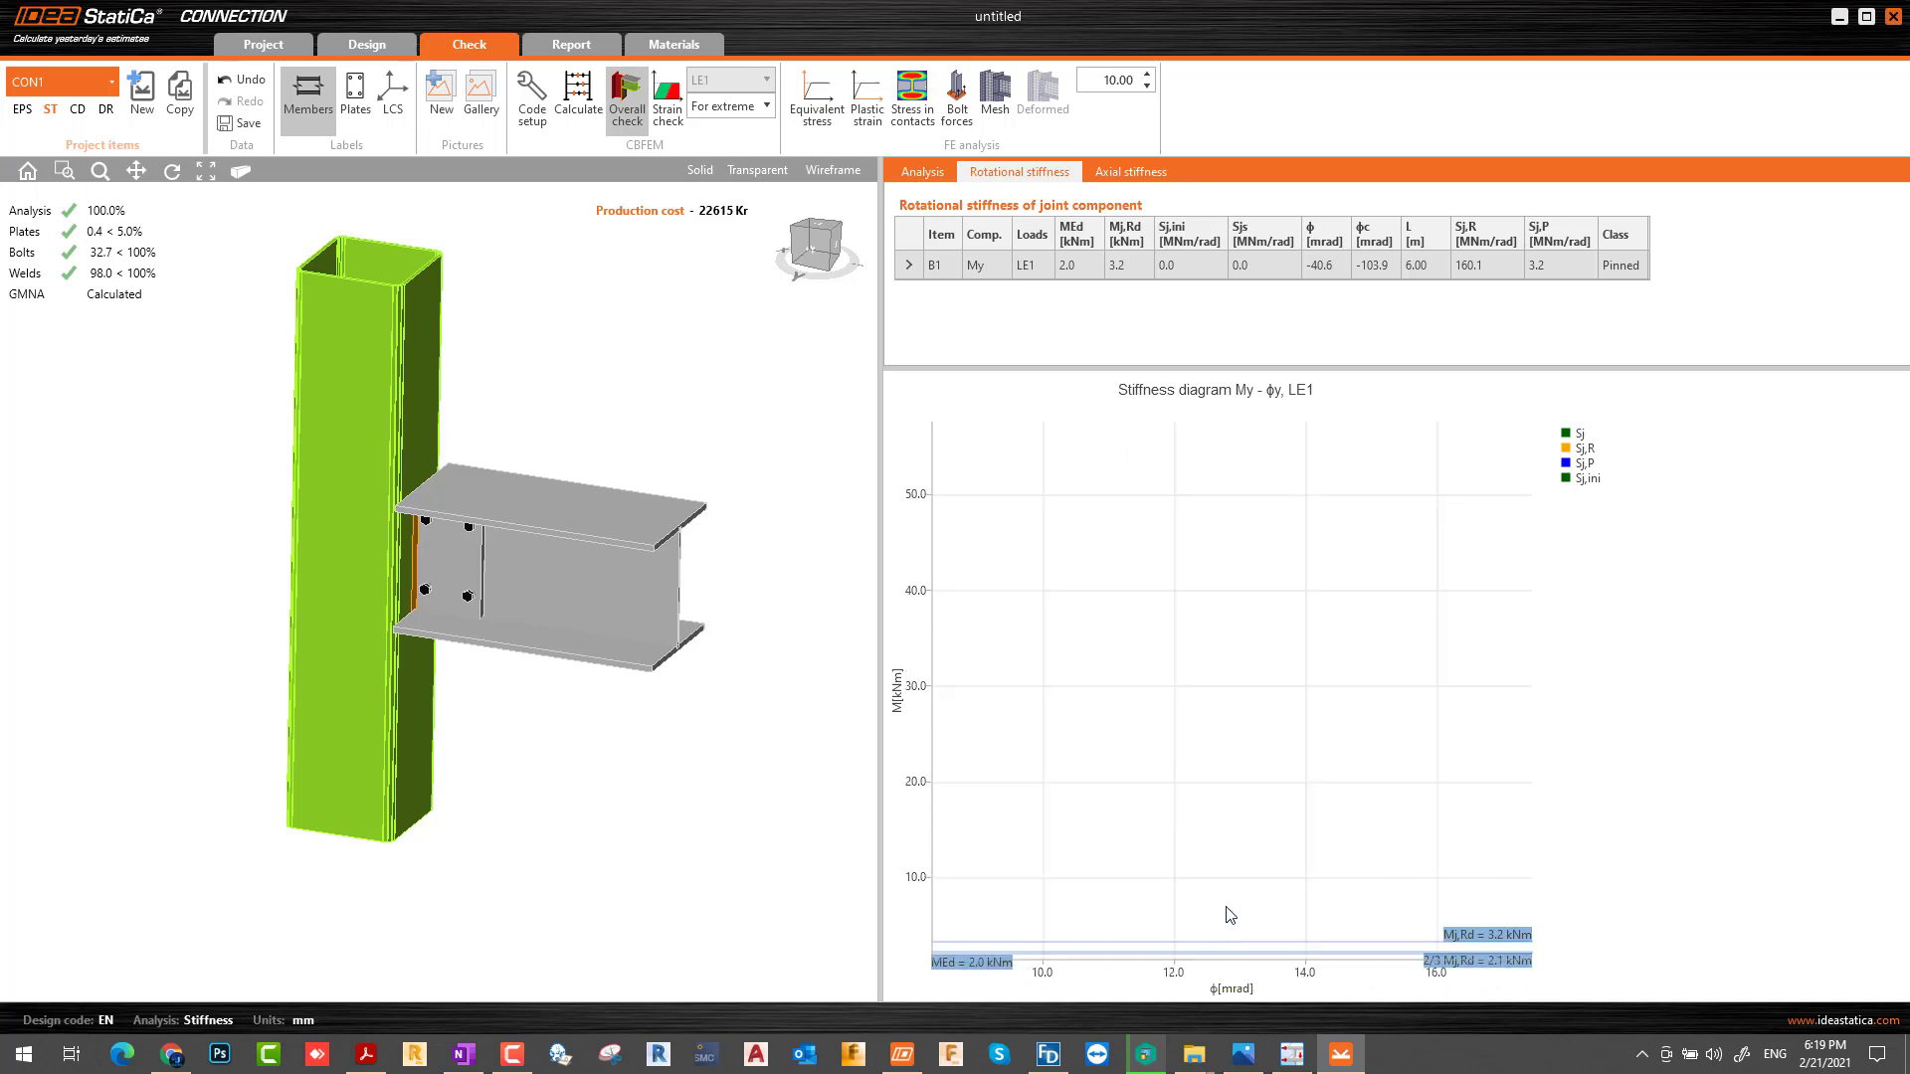
{"action": "scroll", "coordinate": [1269, 744], "scroll_direction": "down", "scroll_amount": 2}
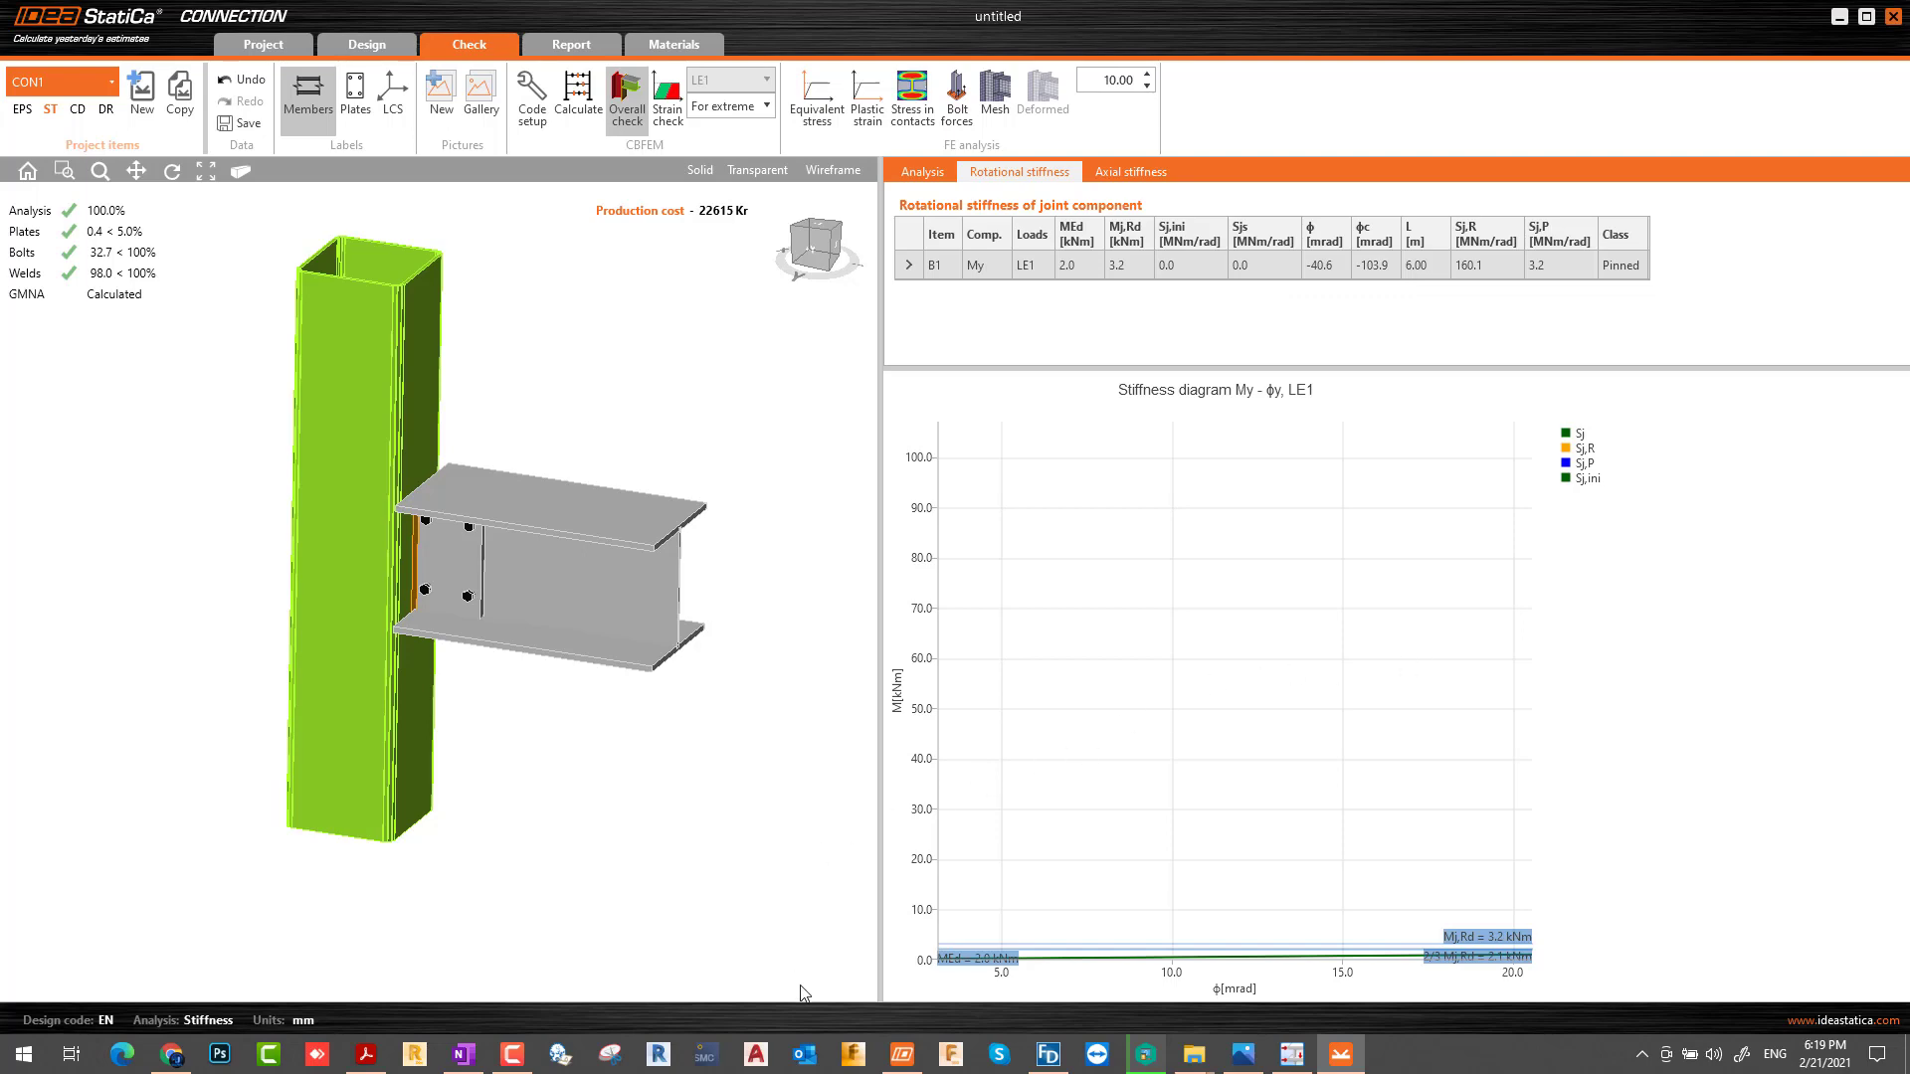
Review the joint classification criteria in P02.jpg in Photos and compare them with beam B1's rotational stiffness results in IDEA StatiCa
{"action": "left_click", "coordinate": [1243, 1053]}
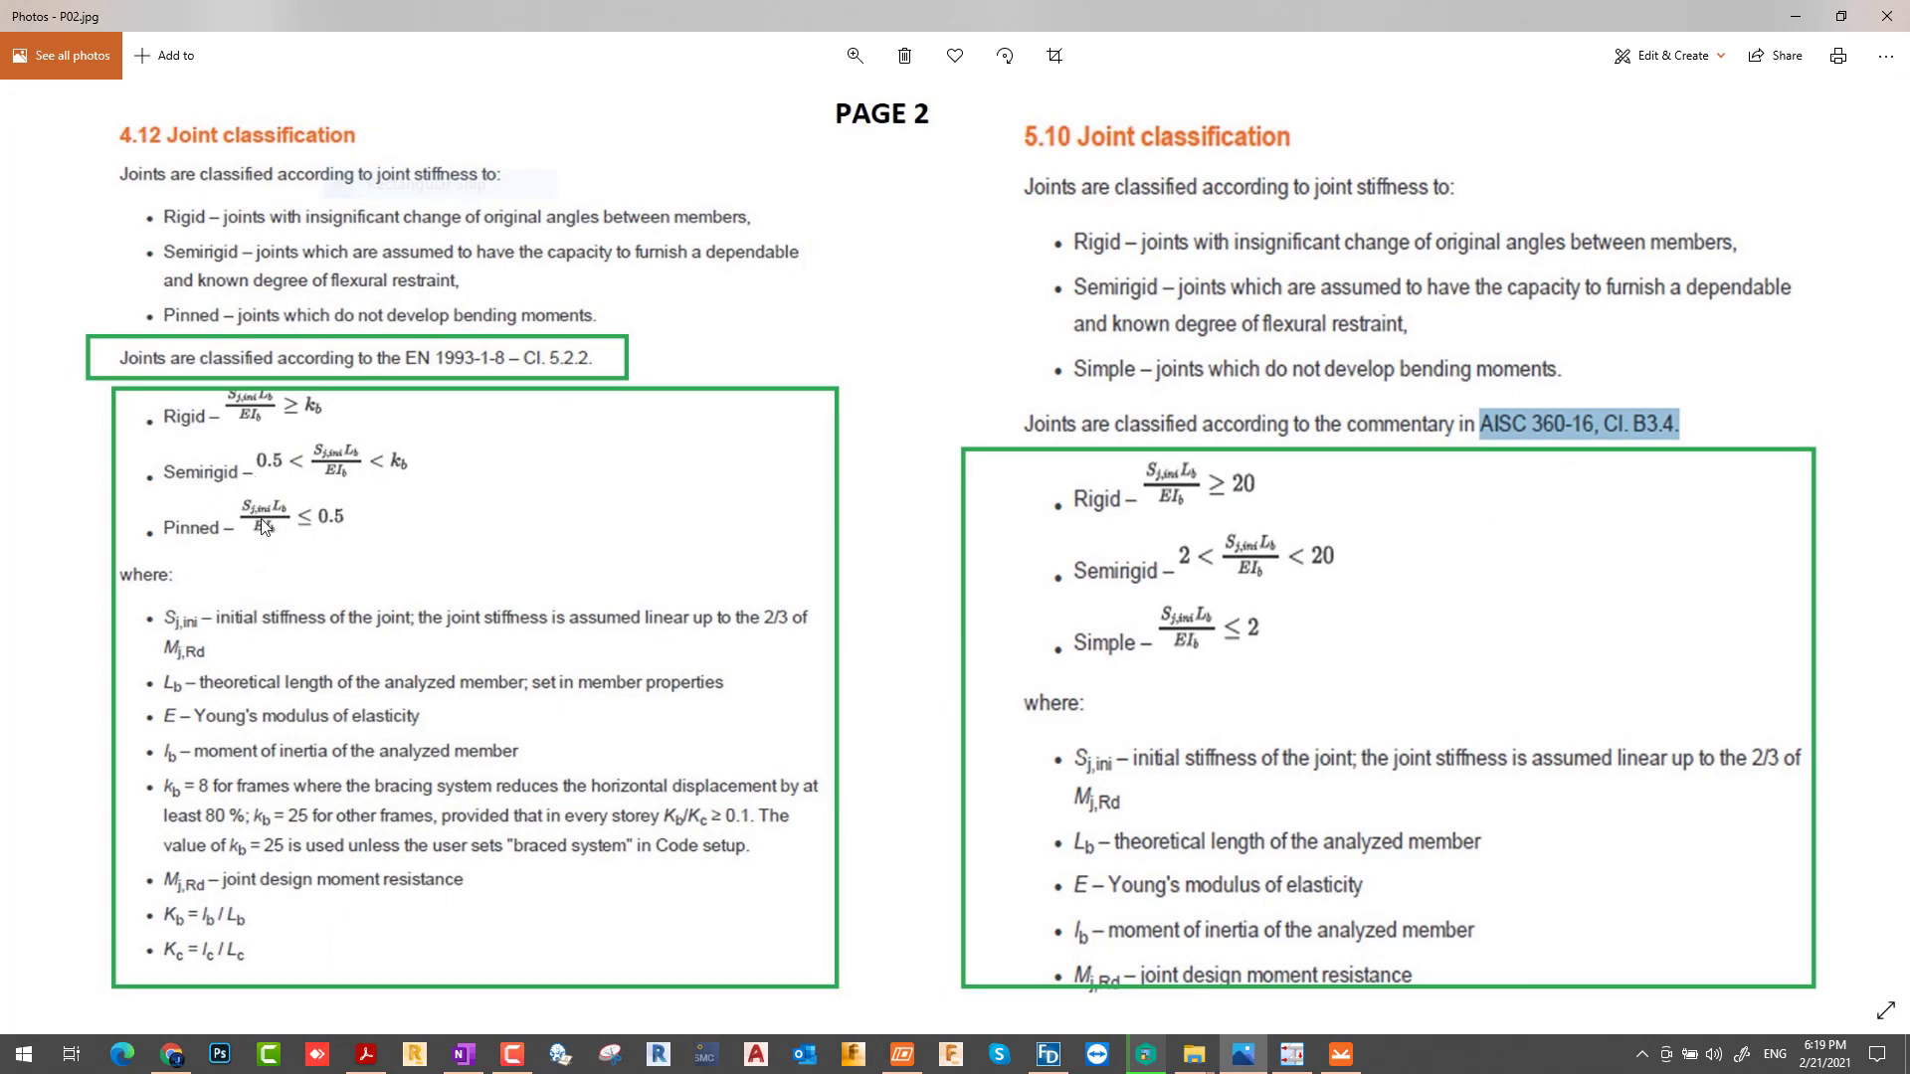
{"action": "left_click", "coordinate": [1795, 16]}
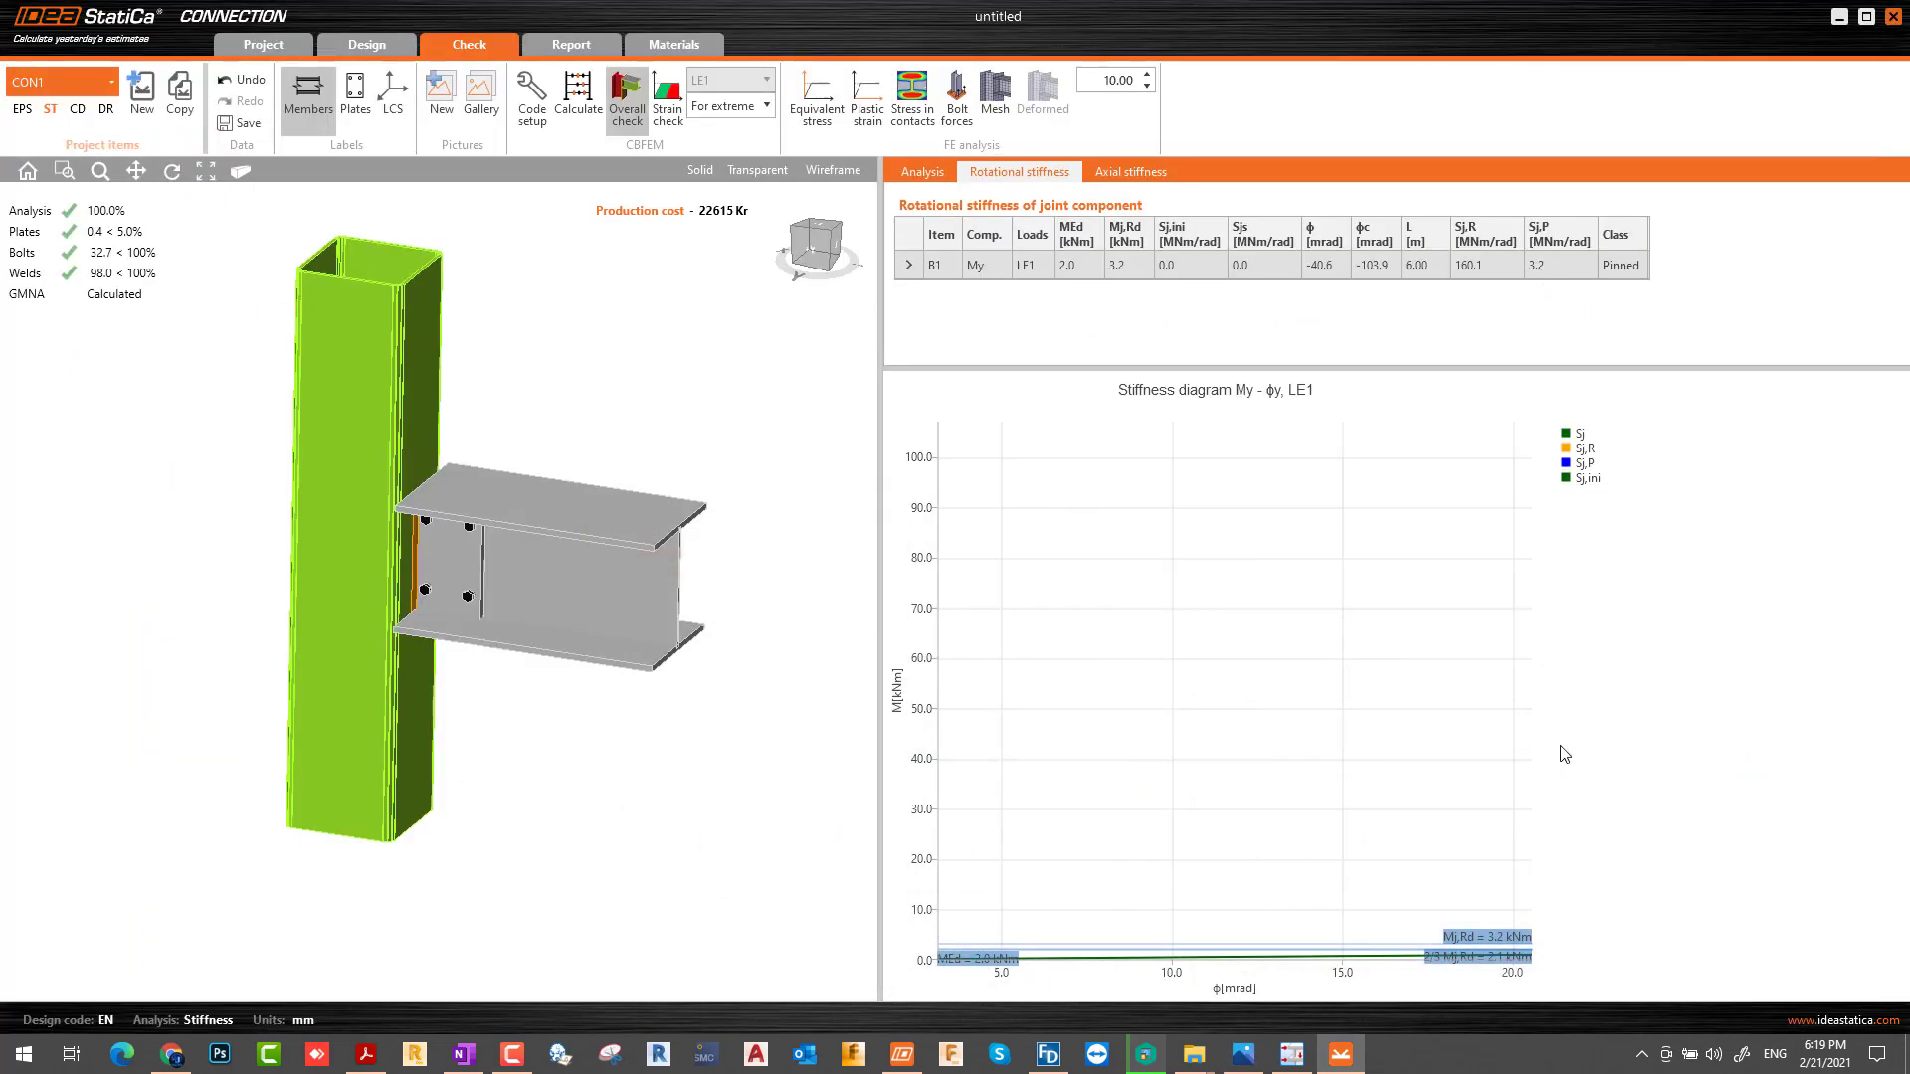
{"action": "scroll", "coordinate": [1497, 974], "scroll_direction": "up", "scroll_amount": 5}
{"action": "scroll", "coordinate": [1469, 973], "scroll_direction": "up", "scroll_amount": 2}
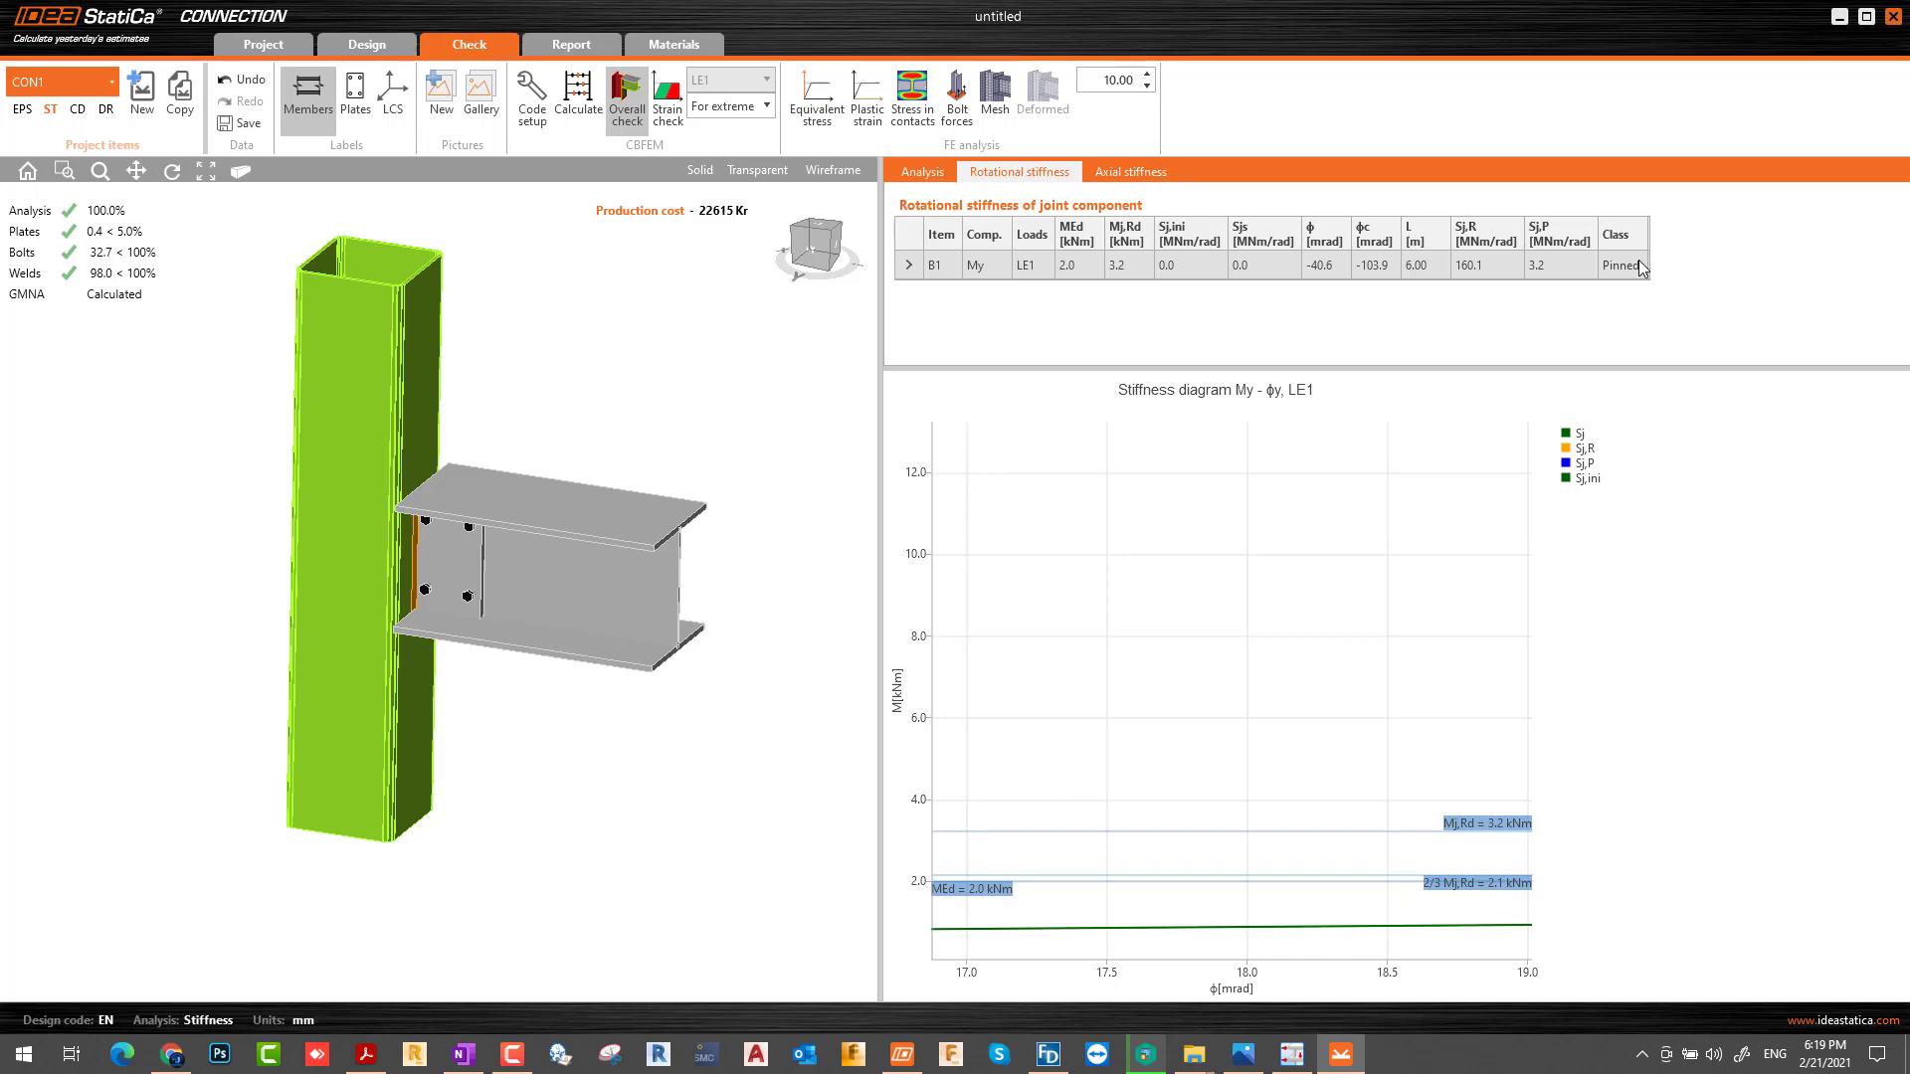
{"action": "scroll", "coordinate": [1492, 593], "scroll_direction": "down", "scroll_amount": 3}
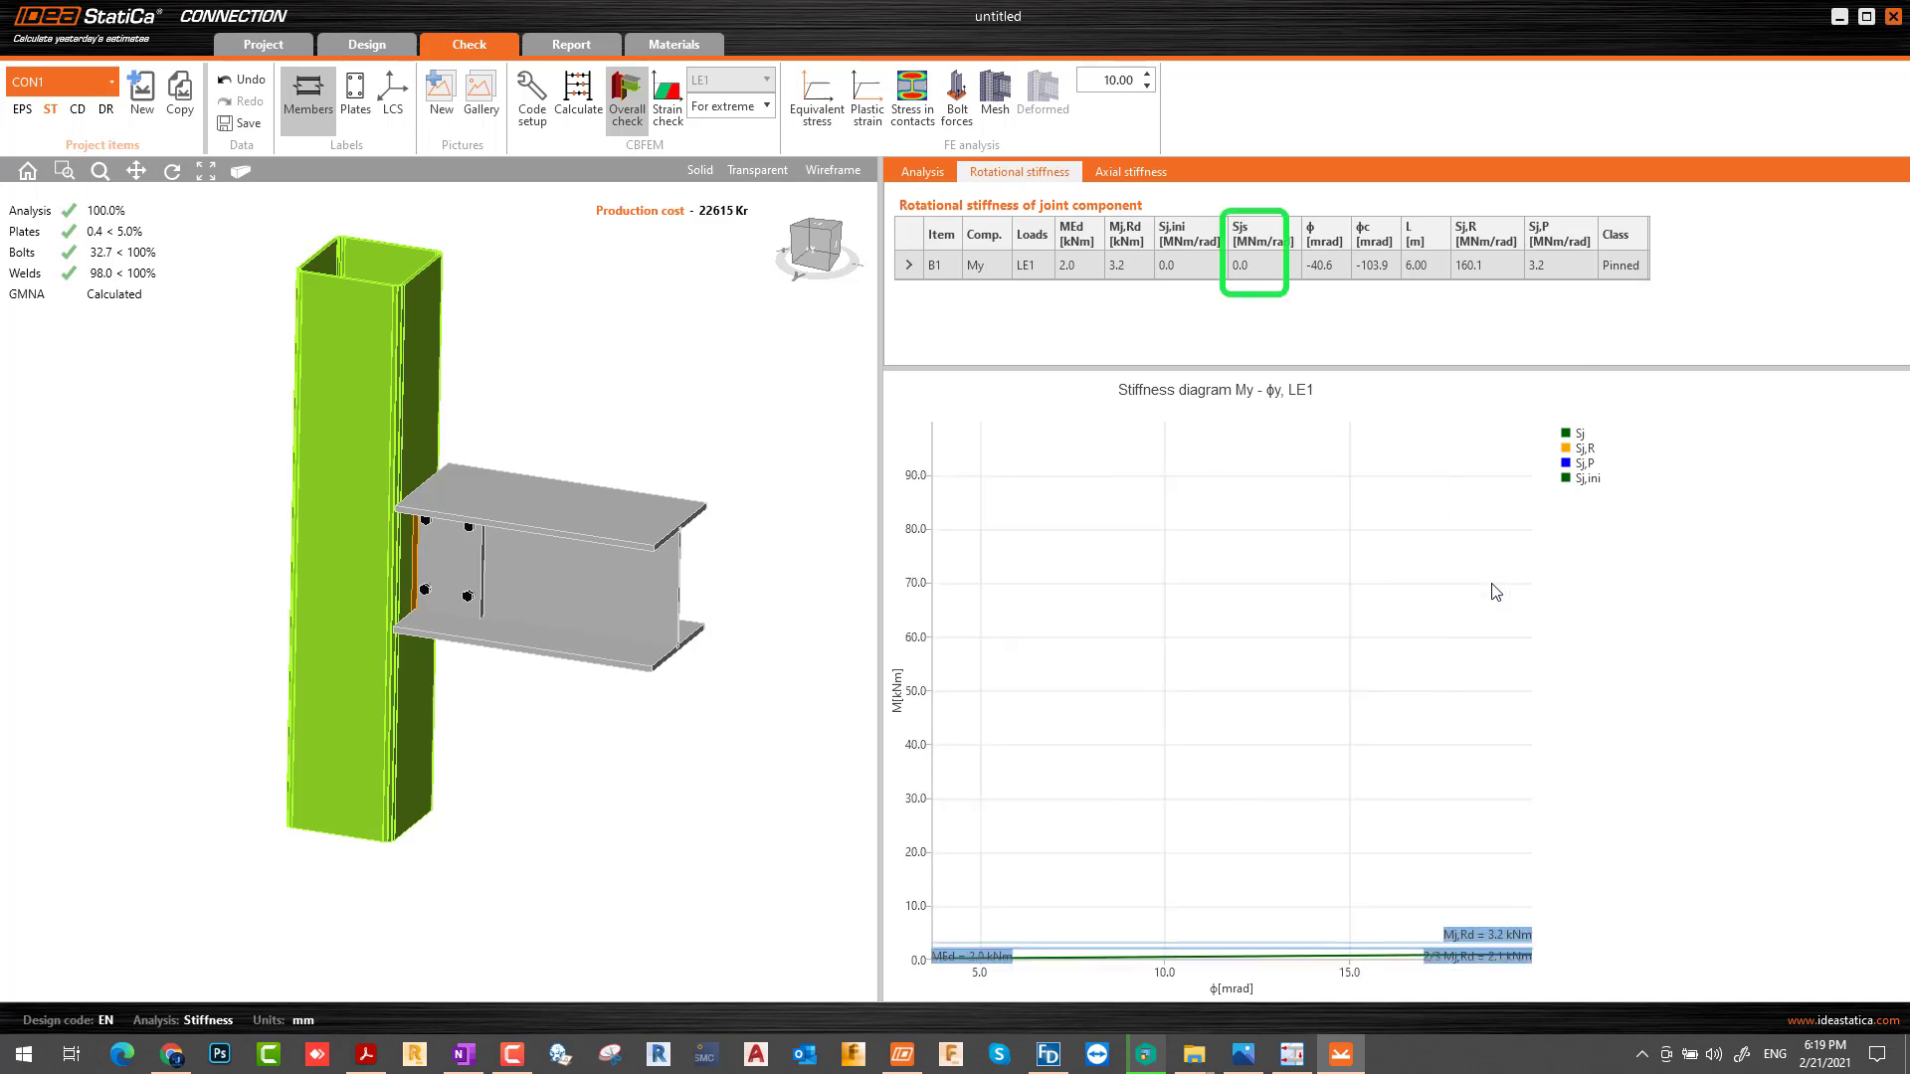
{"action": "scroll", "coordinate": [735, 478], "scroll_direction": "up", "scroll_amount": 3}
{"action": "scroll", "coordinate": [732, 482], "scroll_direction": "down", "scroll_amount": 3}
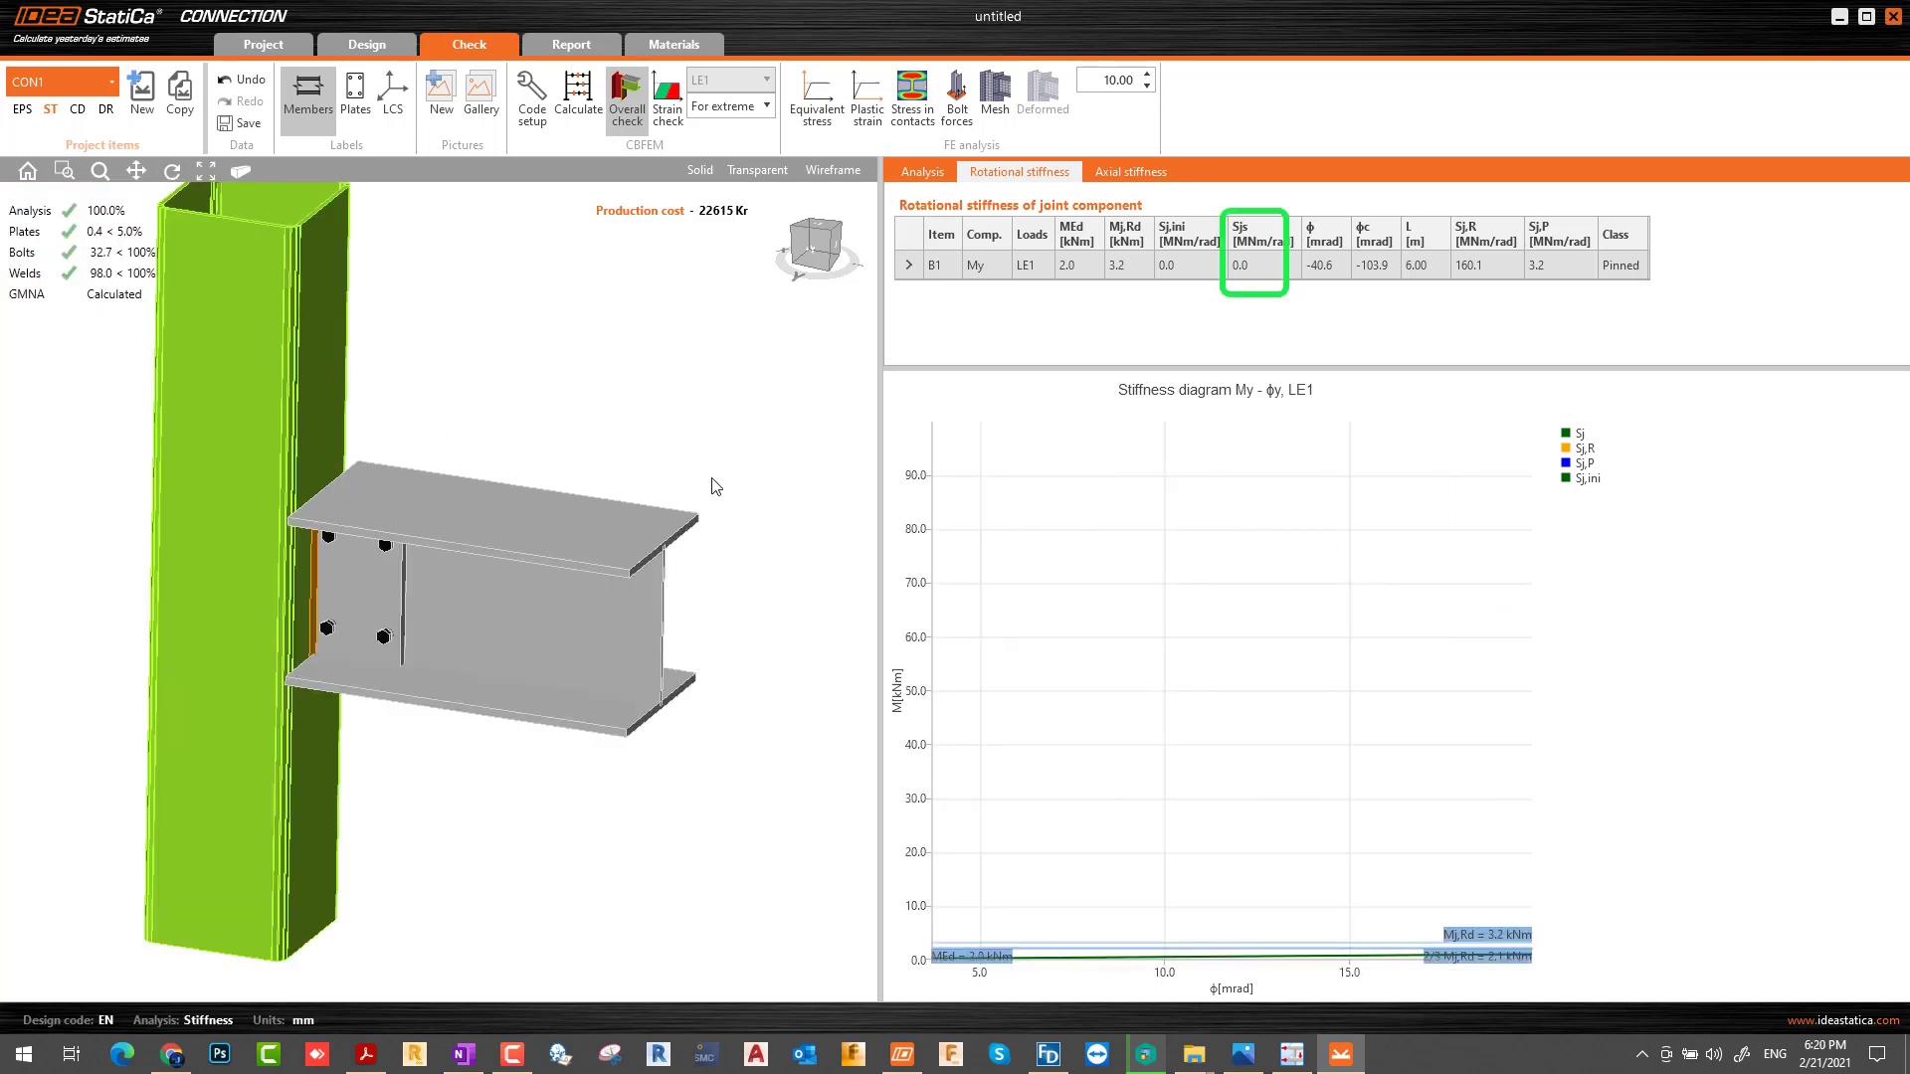
Display the equivalent stress on the joint model together with the finite element mesh and bolt forces
{"action": "left_click", "coordinate": [817, 100]}
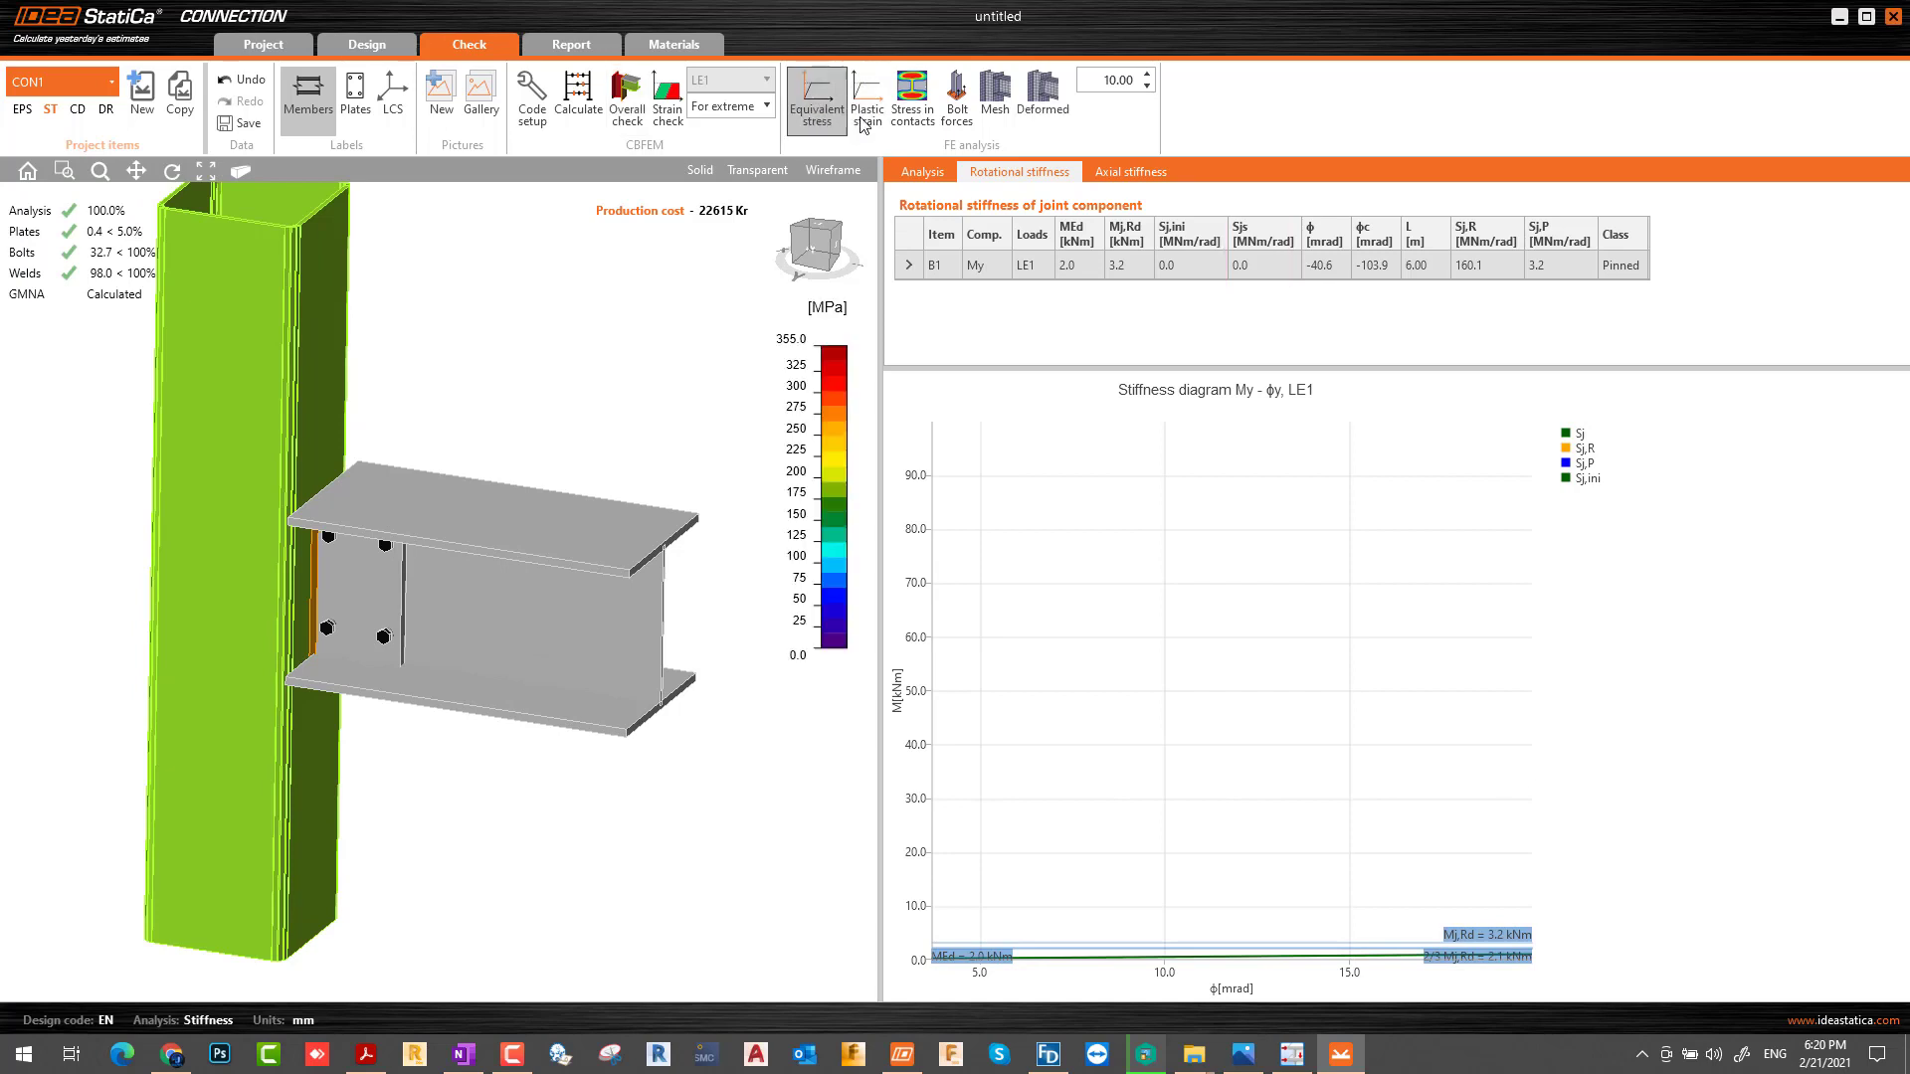
{"action": "left_click", "coordinate": [994, 92]}
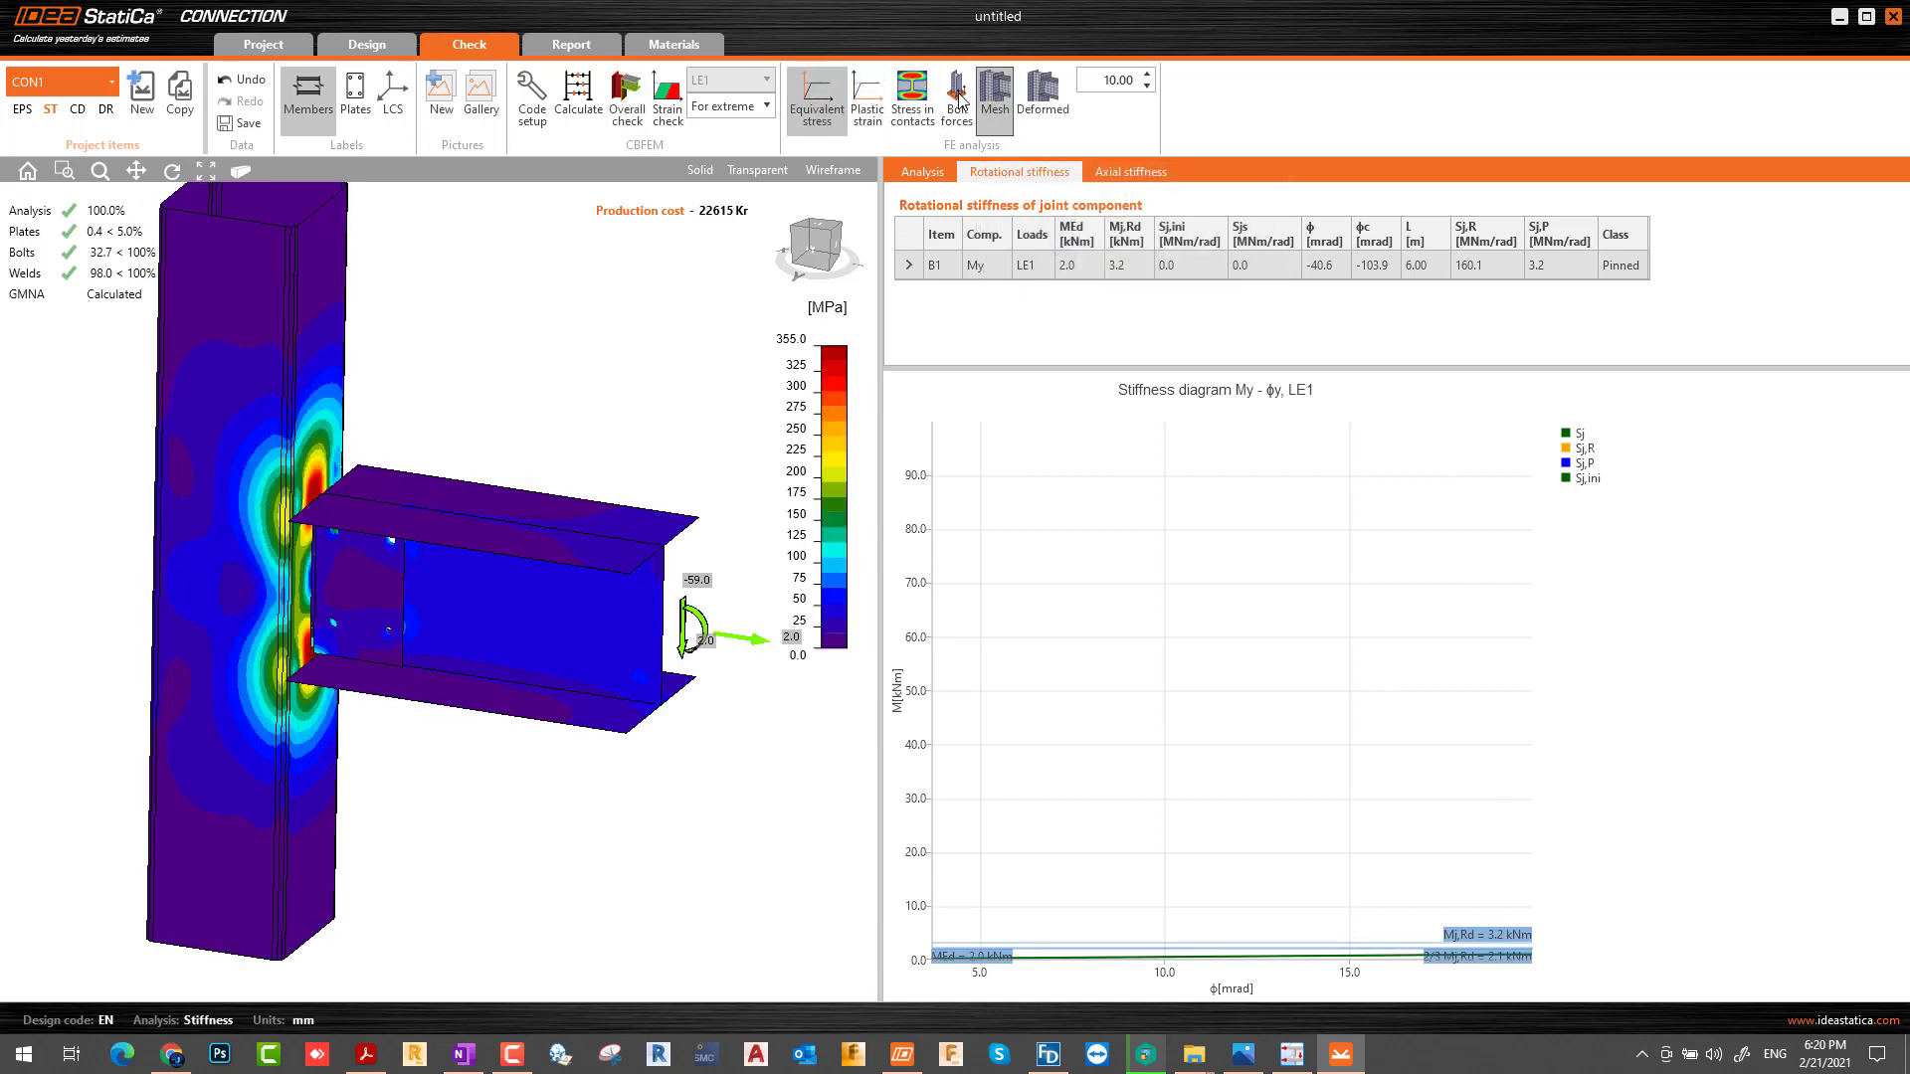
{"action": "left_click", "coordinate": [958, 97]}
{"action": "scroll", "coordinate": [606, 451], "scroll_direction": "down", "scroll_amount": 3}
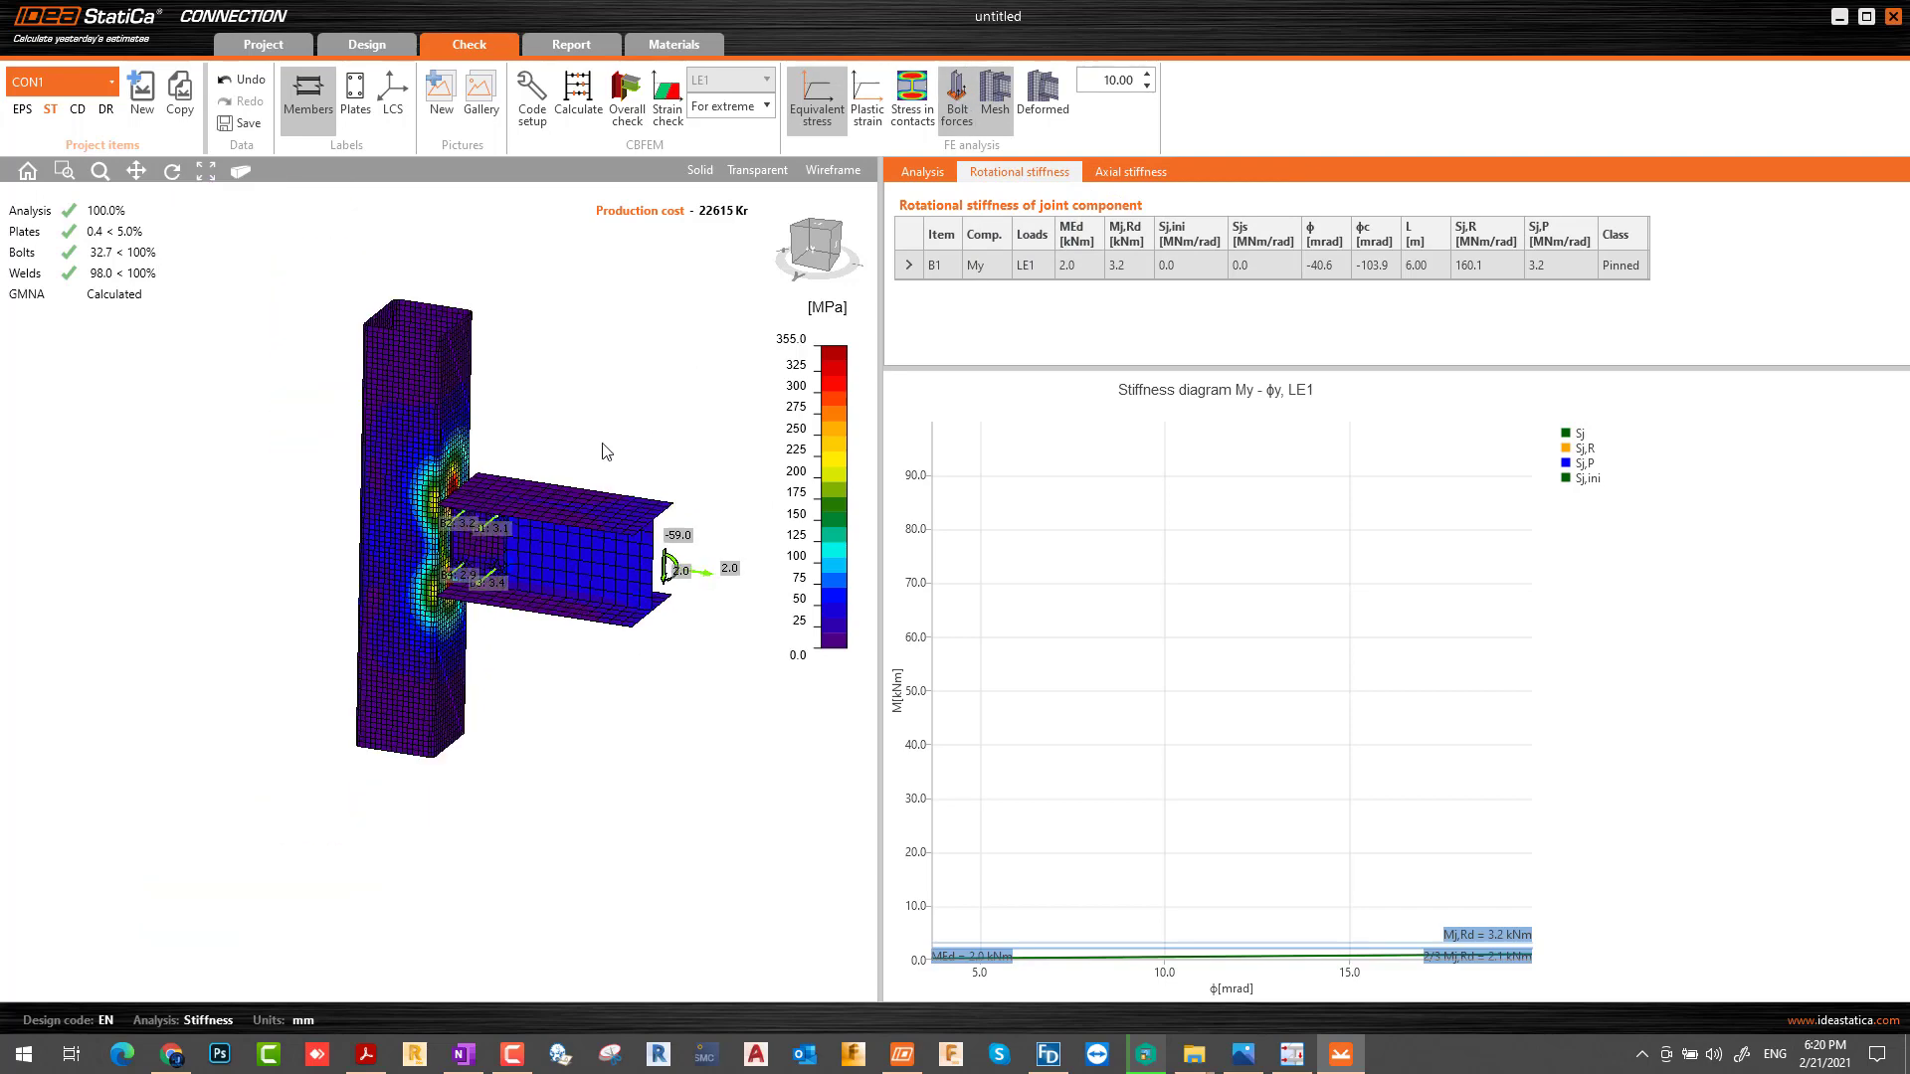
{"action": "scroll", "coordinate": [531, 403], "scroll_direction": "up", "scroll_amount": 4}
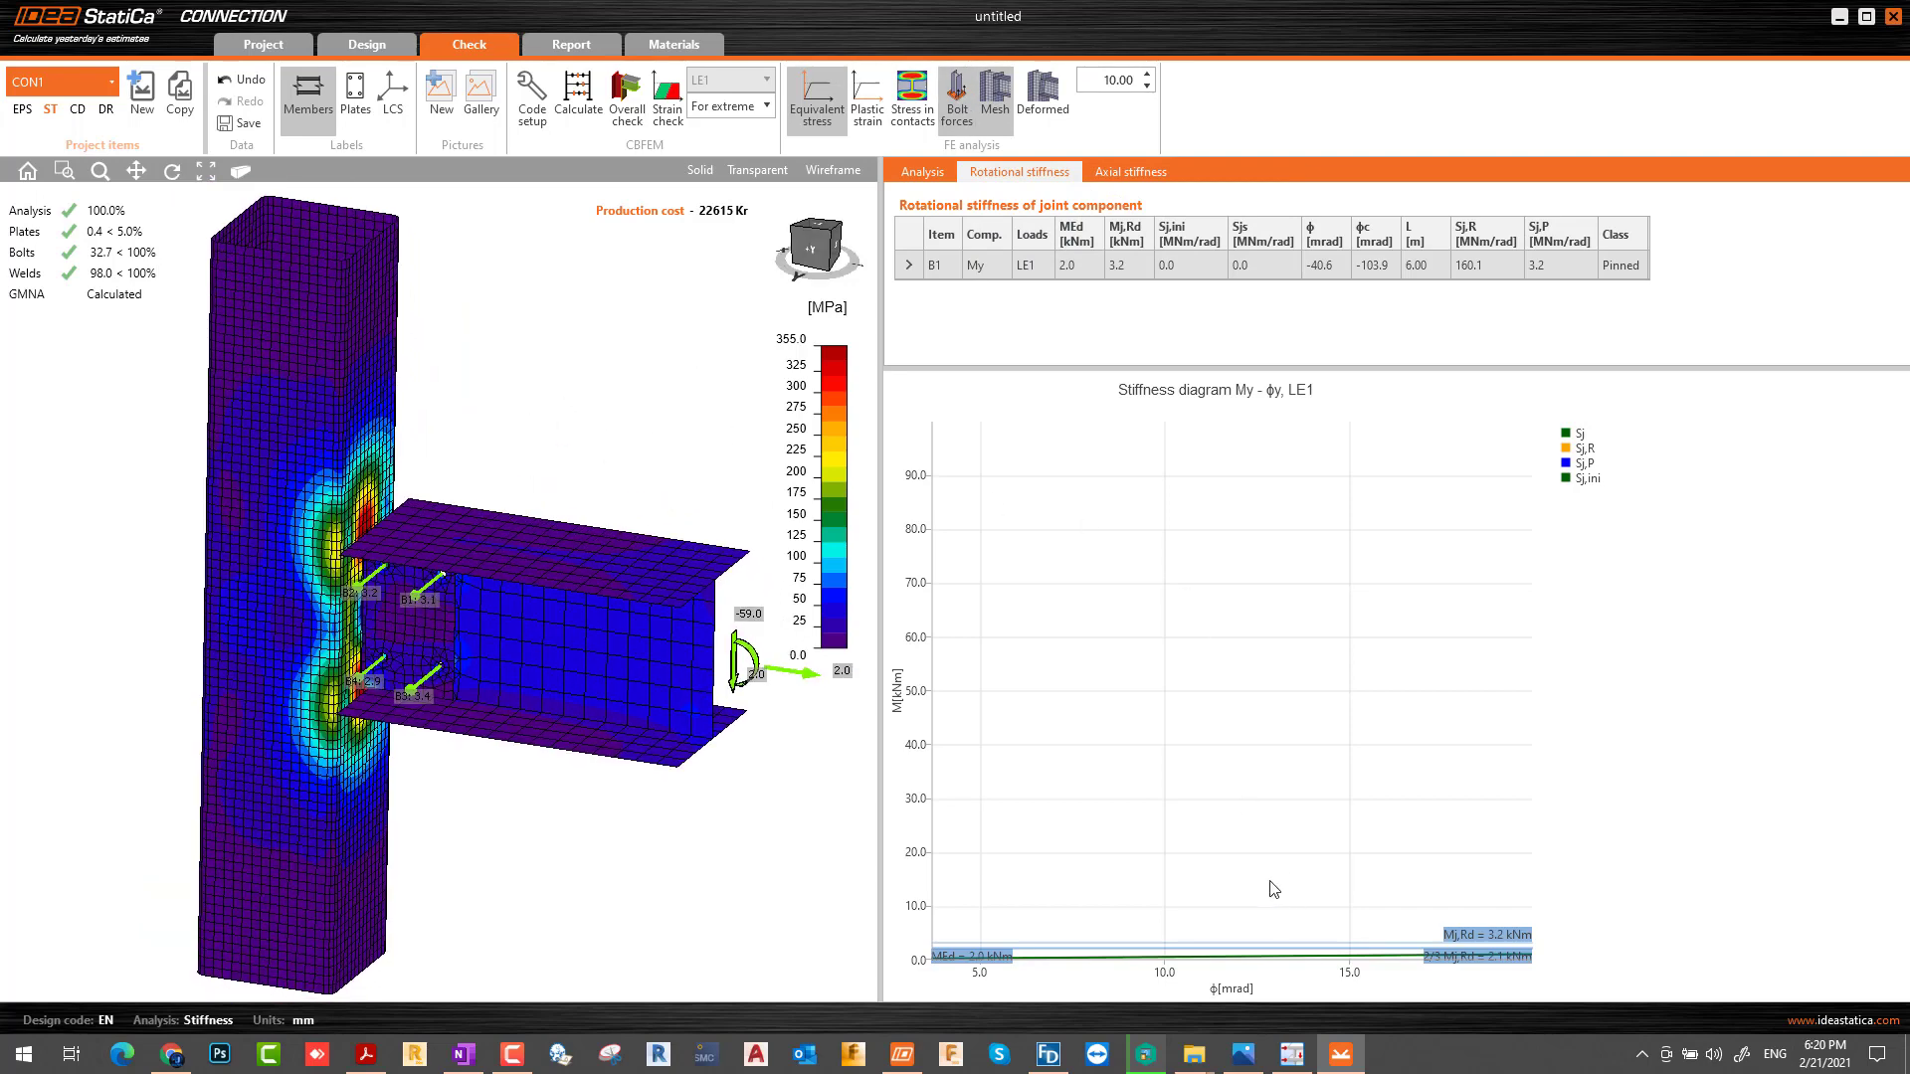
{"action": "scroll", "coordinate": [1274, 888], "scroll_direction": "down", "scroll_amount": 3}
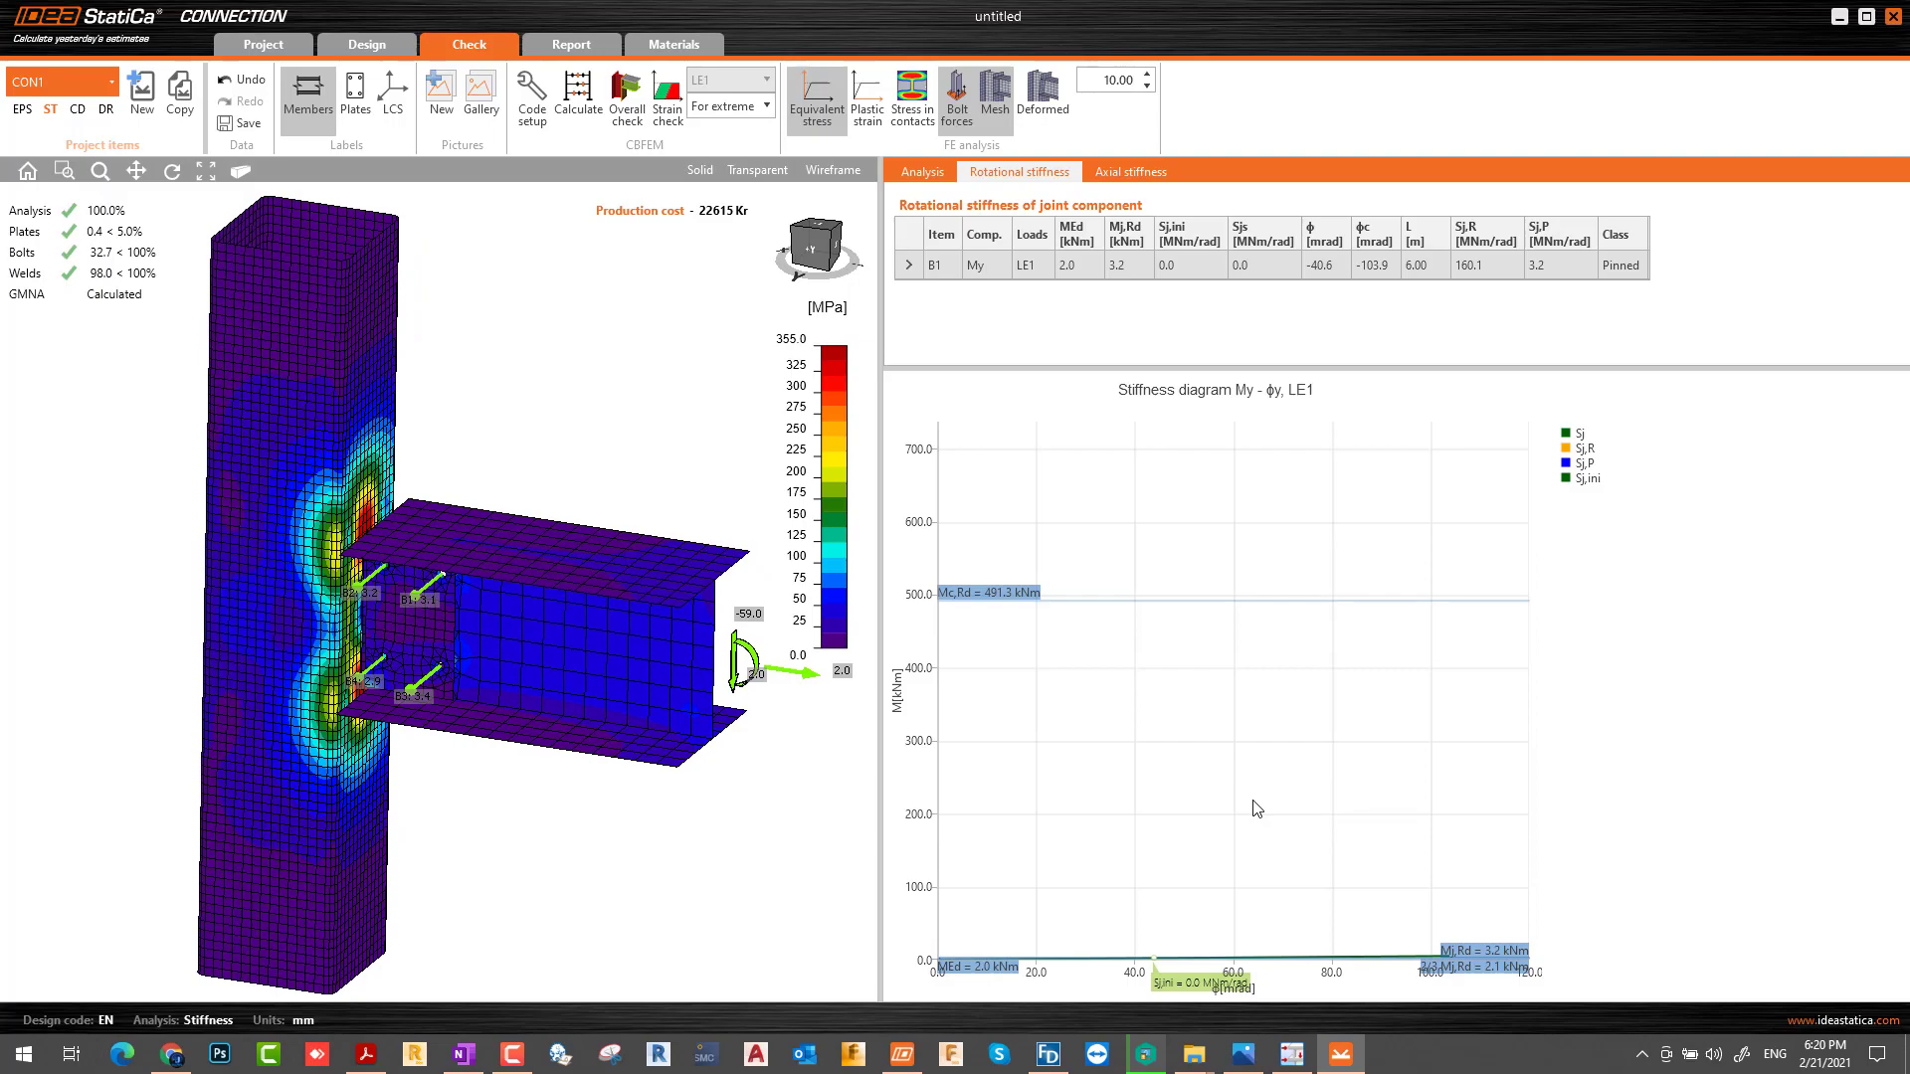